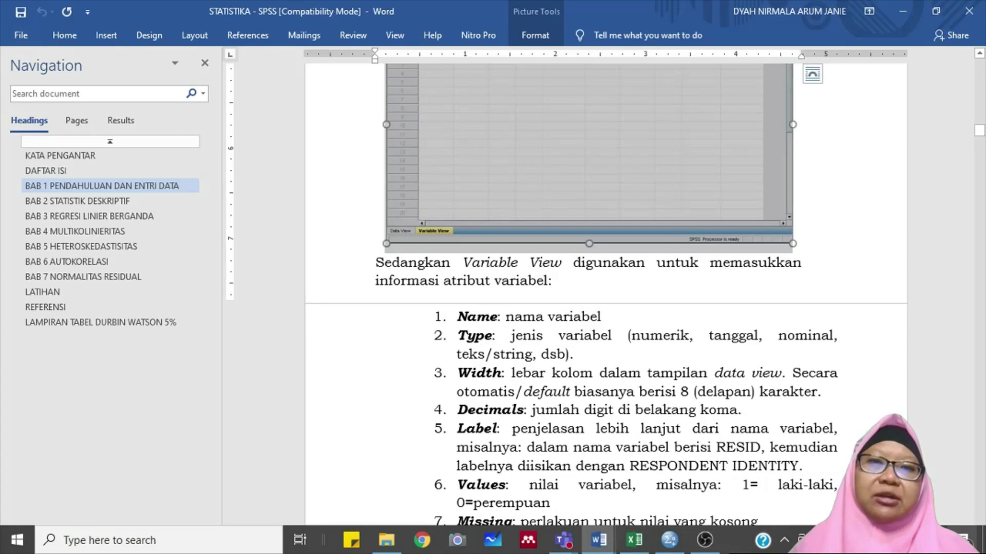
# - Review the list of variable attributes and the variable definition table in BAB 1 of the handout
pyautogui.scroll(-4, 555, 210)
pyautogui.click(555, 210)
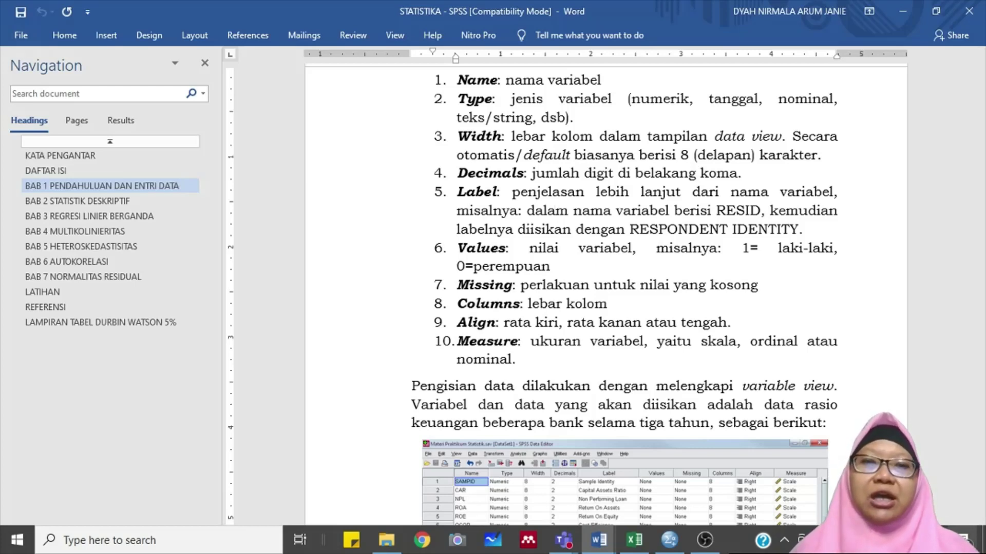
pyautogui.scroll(-9, 605, 288)
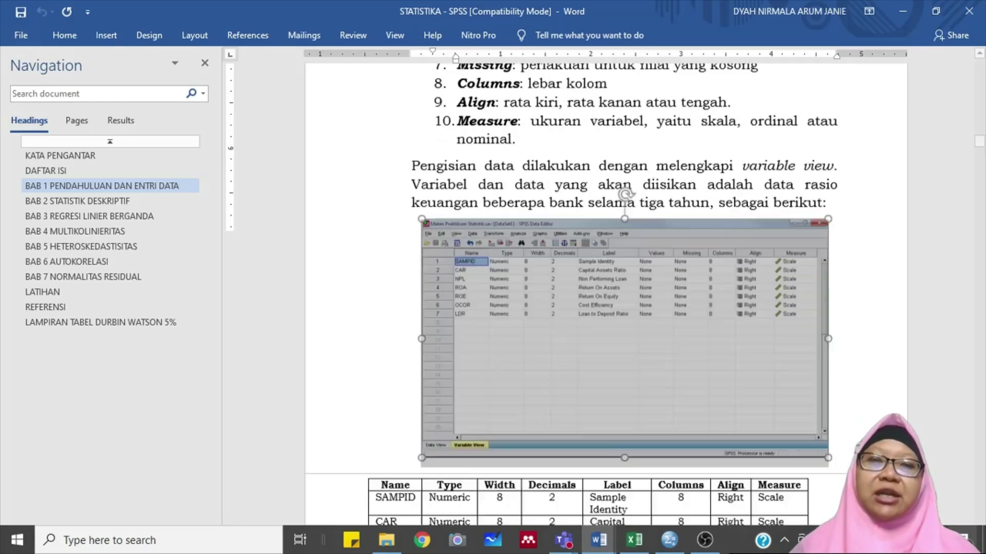
pyautogui.click(624, 154)
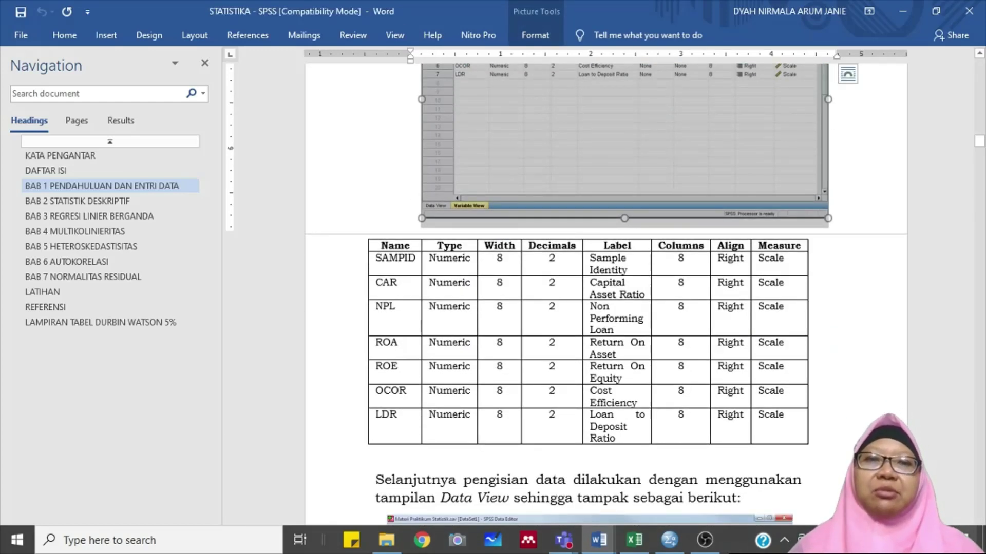
pyautogui.click(555, 390)
pyautogui.scroll(-3, 606, 288)
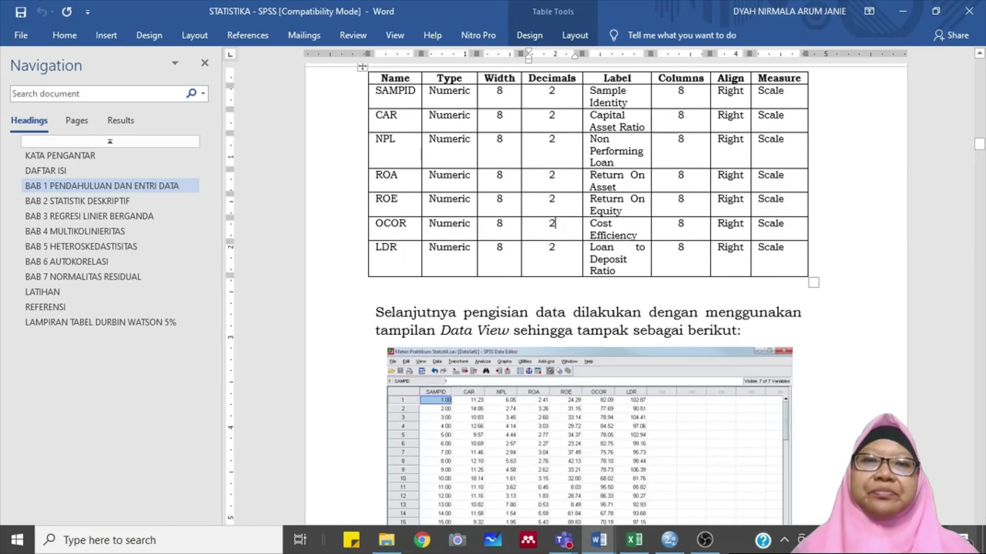
# - Look through the bank ratio data table and saving instructions, returning to the Data View illustration above the table
pyautogui.scroll(-9, 606, 288)
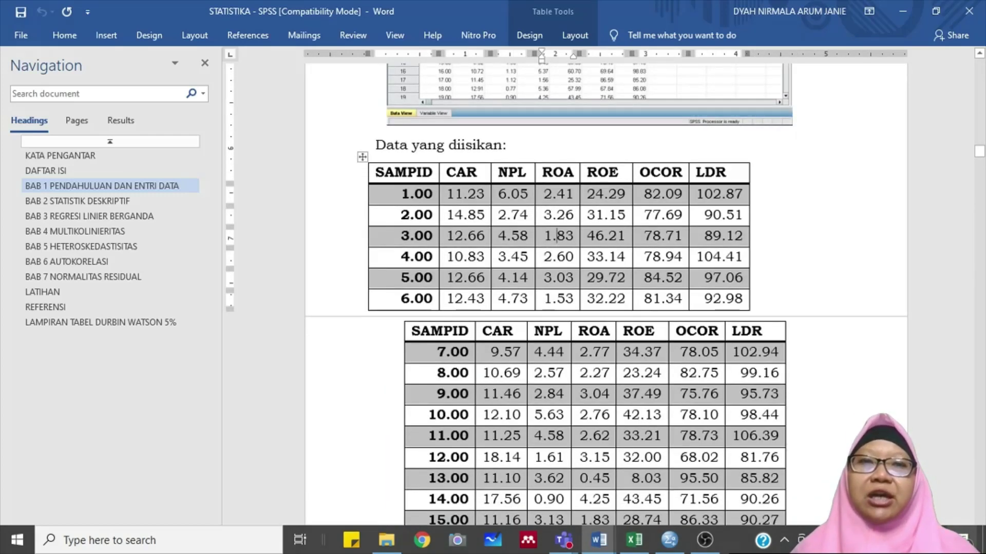
pyautogui.scroll(-4, 556, 151)
pyautogui.scroll(-9, 556, 151)
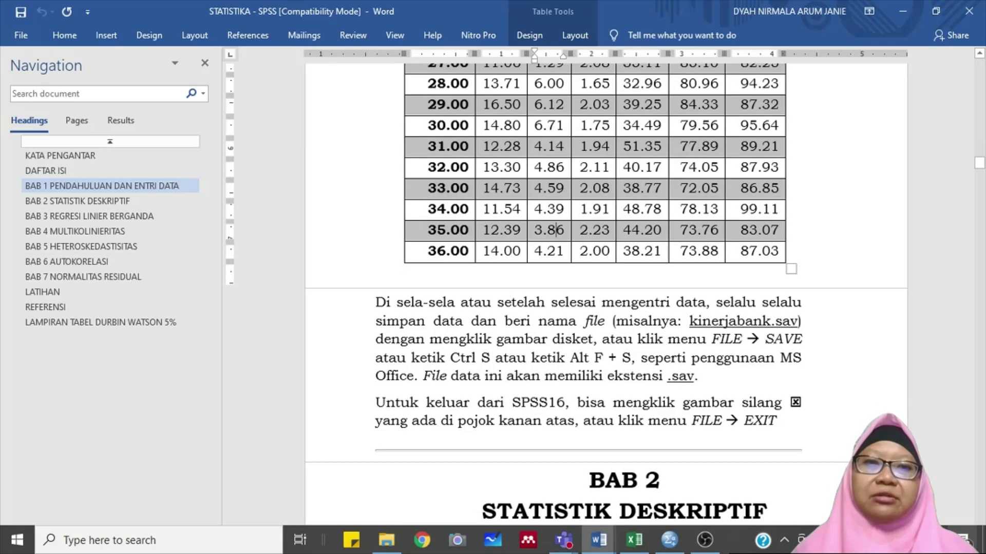
pyautogui.scroll(8, 556, 151)
pyautogui.scroll(7, 556, 151)
pyautogui.click(556, 151)
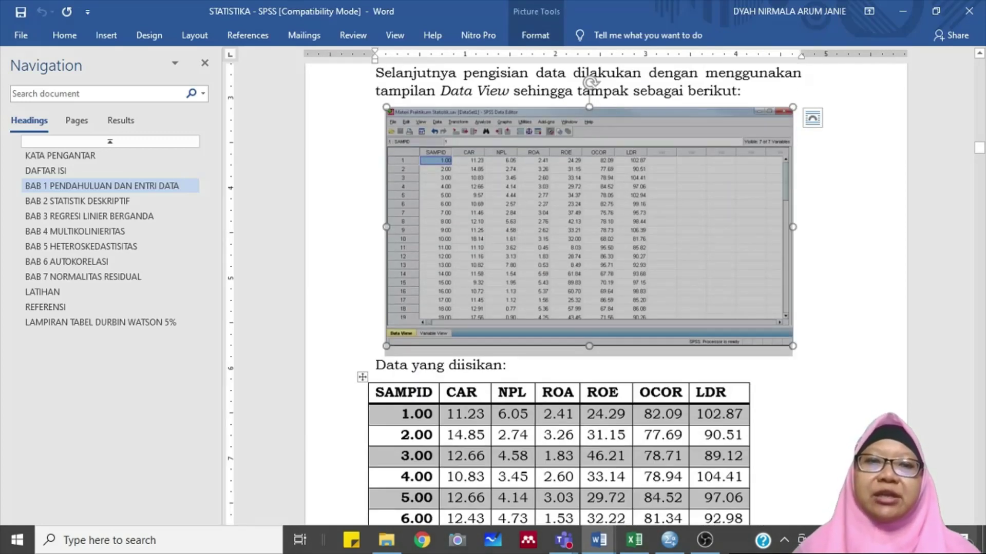
# - Switch to SPSS and compare the Variable View and Data View of the empty dataset
pyautogui.click(670, 540)
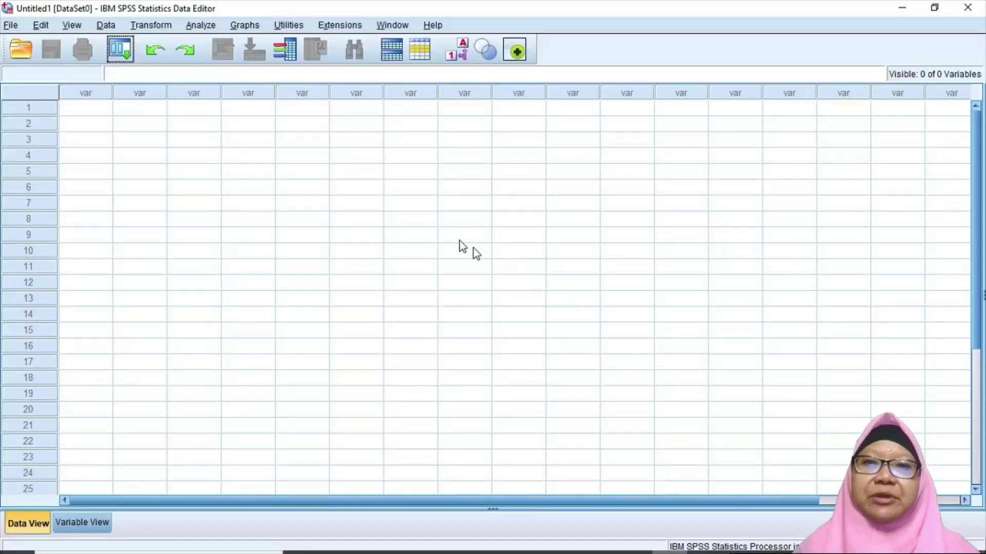
pyautogui.click(86, 526)
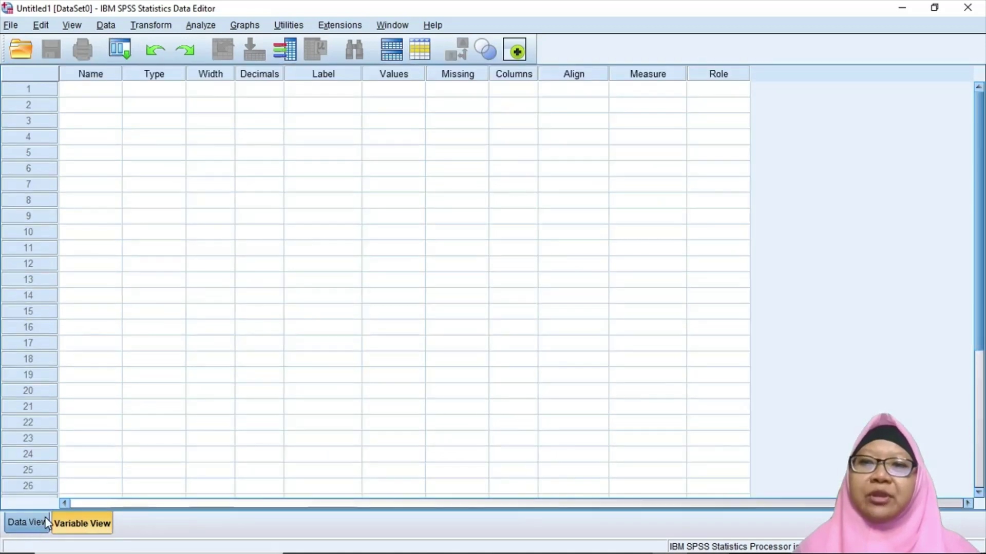
pyautogui.click(27, 523)
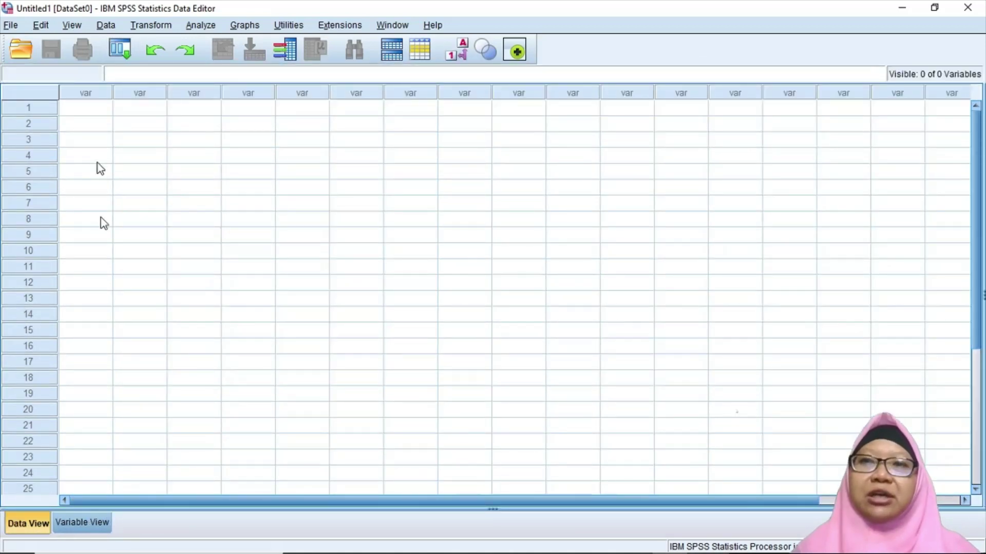
# - Switch back to the STATISTIKA - SPSS document in Word and look at the "Data yang diisikan" table
pyautogui.moveTo(564, 552)
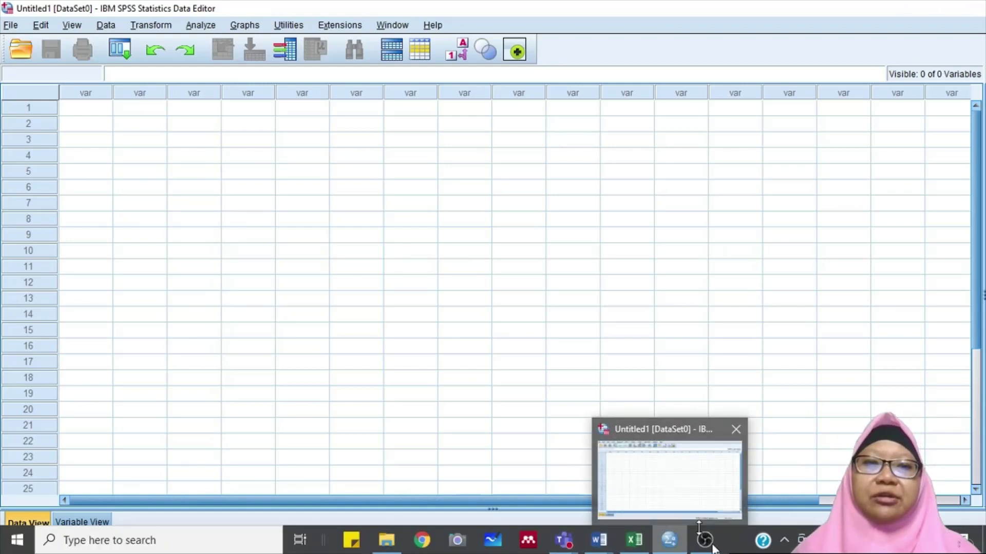
pyautogui.moveTo(599, 543)
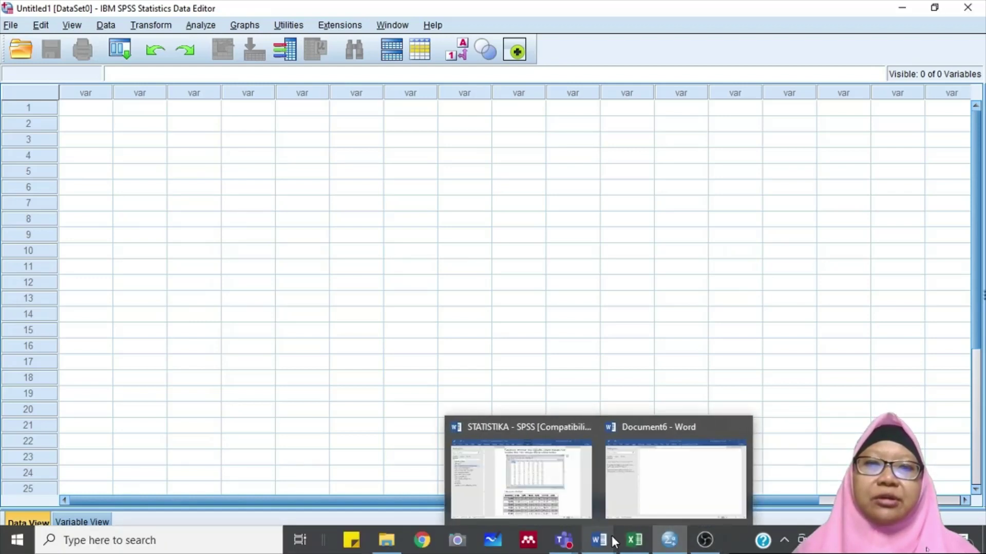
pyautogui.click(565, 498)
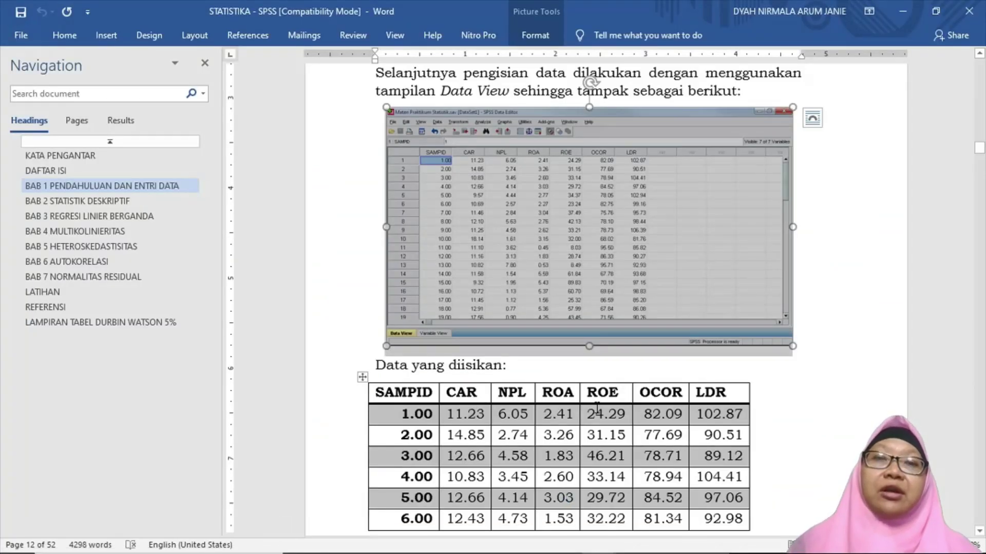
pyautogui.press('Down')
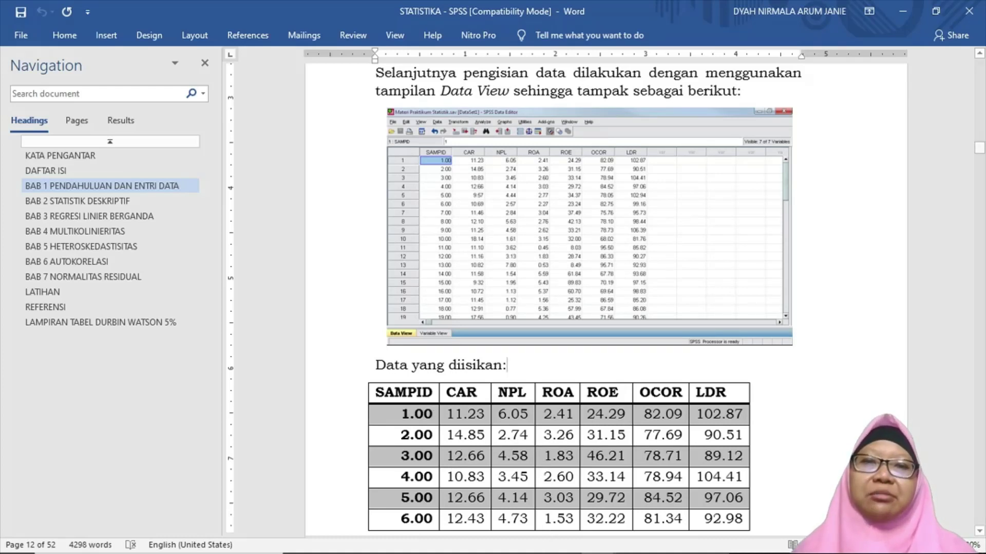
# - Return to SPSS and show the Variable View of the empty dataset
pyautogui.moveTo(556, 541)
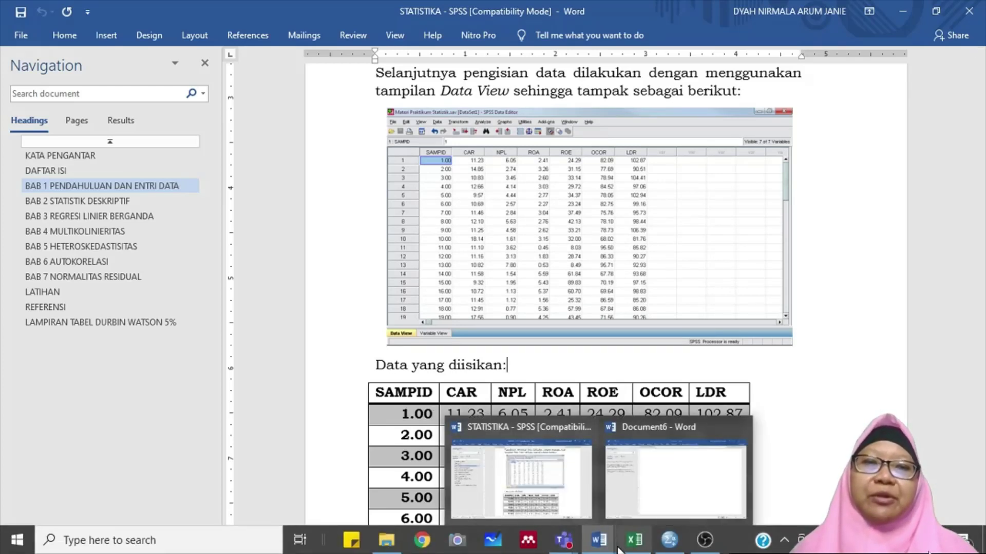
pyautogui.moveTo(613, 549)
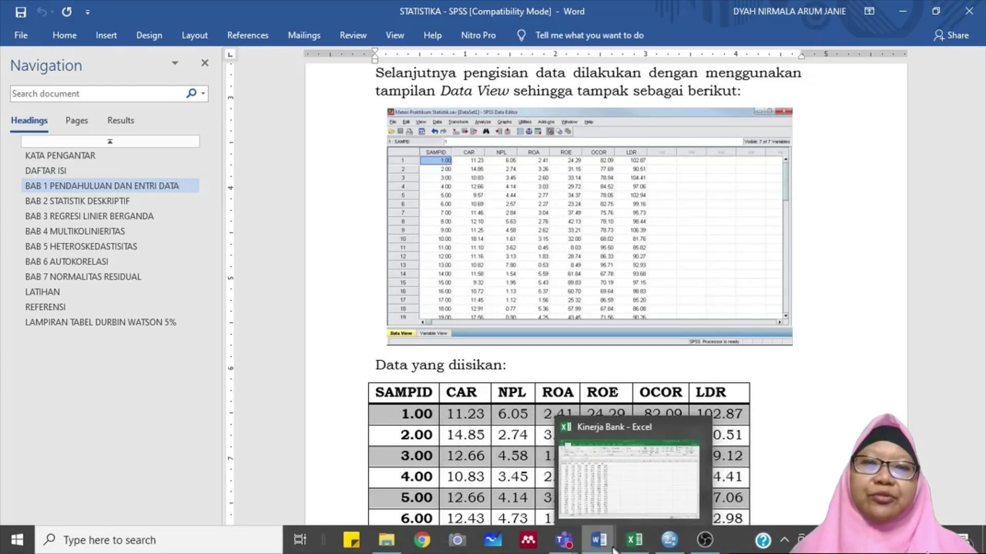
pyautogui.click(668, 547)
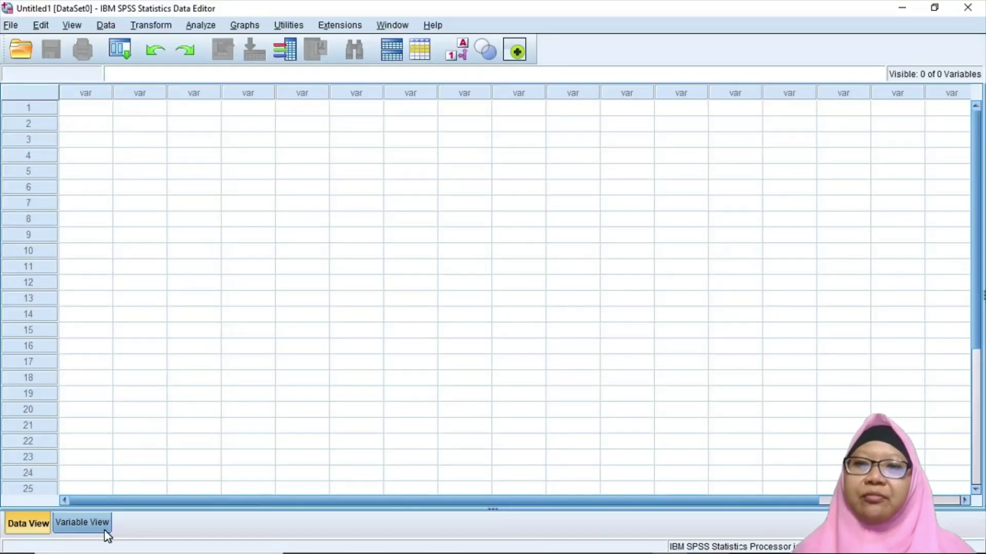
pyautogui.click(99, 529)
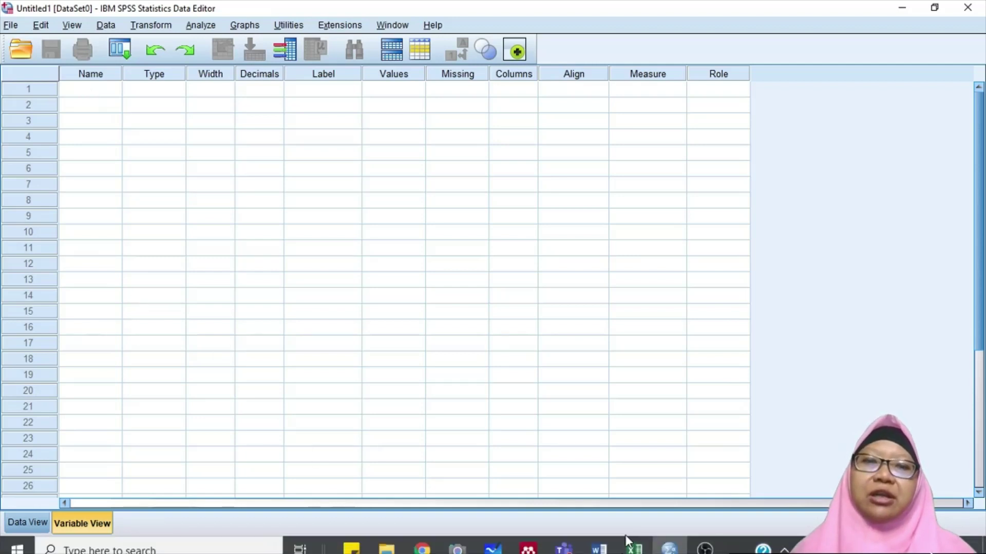
# - Switch to the Kinerja Bank workbook in Excel and go to the SAMPID heading in cell A1
pyautogui.moveTo(635, 545)
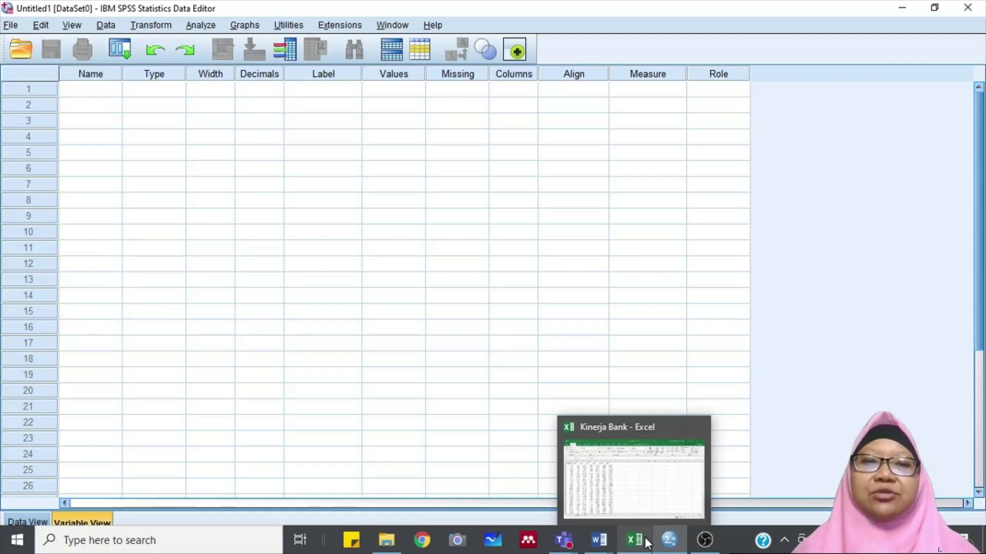
pyautogui.click(631, 481)
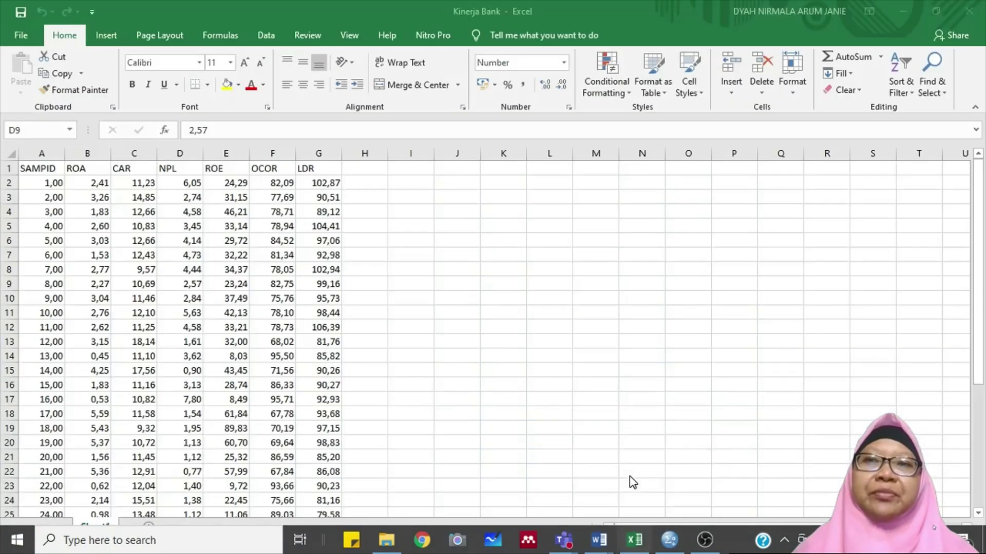
pyautogui.click(248, 328)
pyautogui.press('Up')
pyautogui.press('Up')
pyautogui.press('Up')
pyautogui.press('Up')
pyautogui.press('Up')
pyautogui.press('Up')
pyautogui.press('Up')
pyautogui.press('Up')
pyautogui.press('Up')
pyautogui.press('Up')
pyautogui.press('Up')
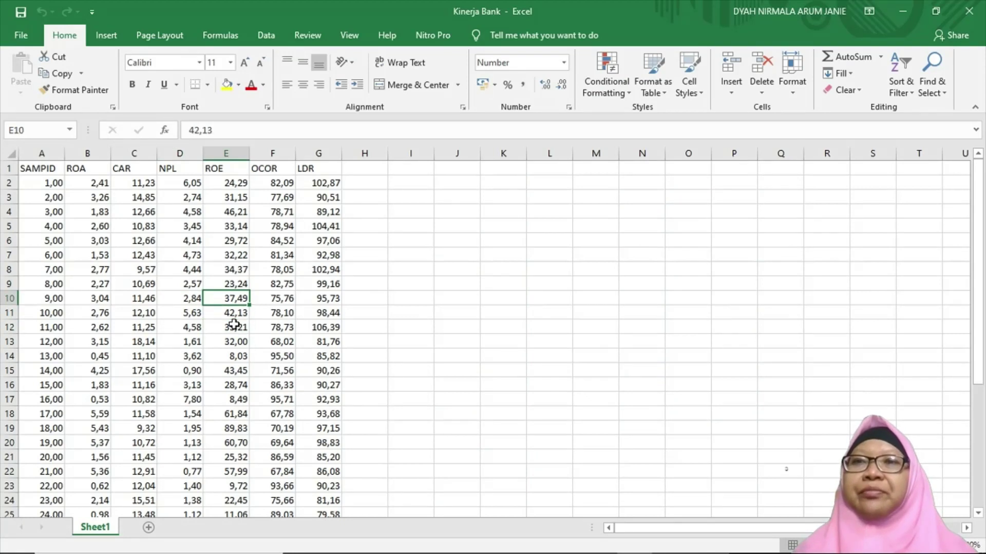
pyautogui.press('Left')
pyautogui.press('Left')
pyautogui.press('Left')
pyautogui.press('Left')
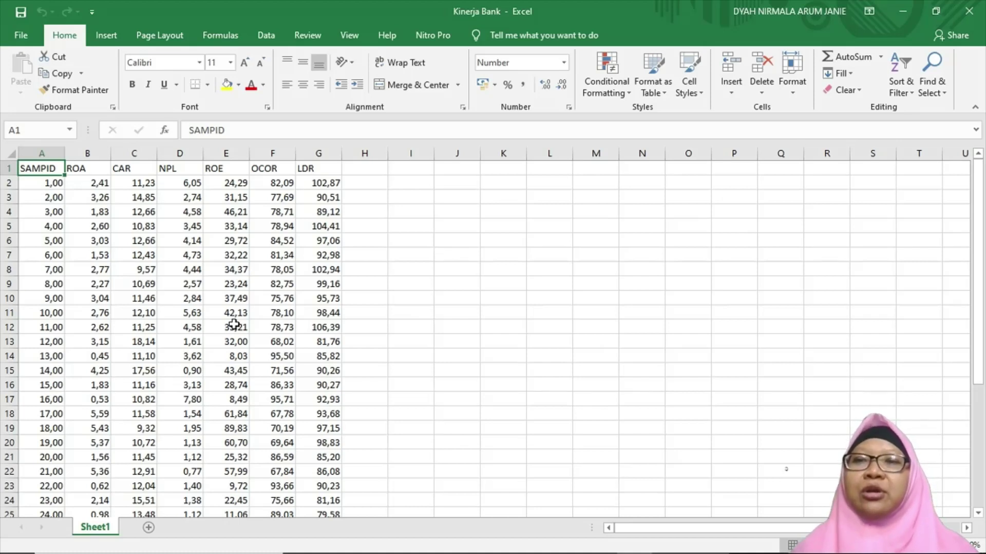
# - Examine the first sample identity numbers in the SAMPID column, ending back on its heading
pyautogui.press('Down')
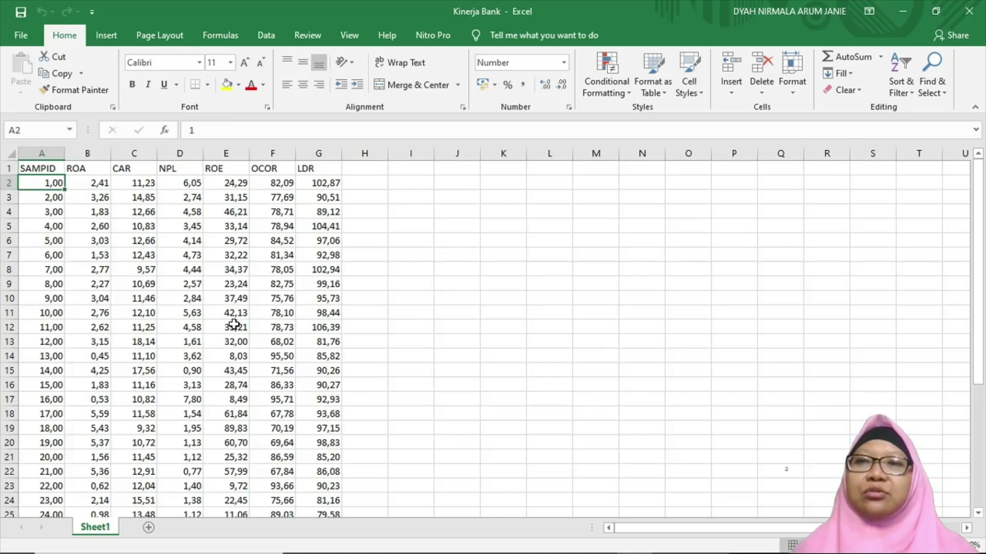
pyautogui.press('Down')
pyautogui.press('Down')
pyautogui.press('Down')
pyautogui.press('Down')
pyautogui.press('Up')
pyautogui.press('Up')
pyautogui.press('Up')
pyautogui.press('Up')
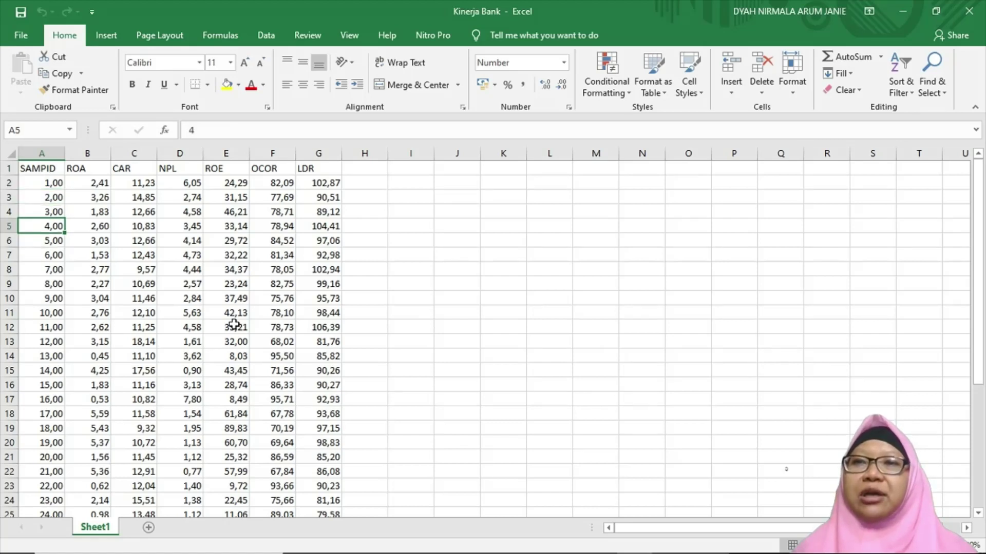
pyautogui.press('Up')
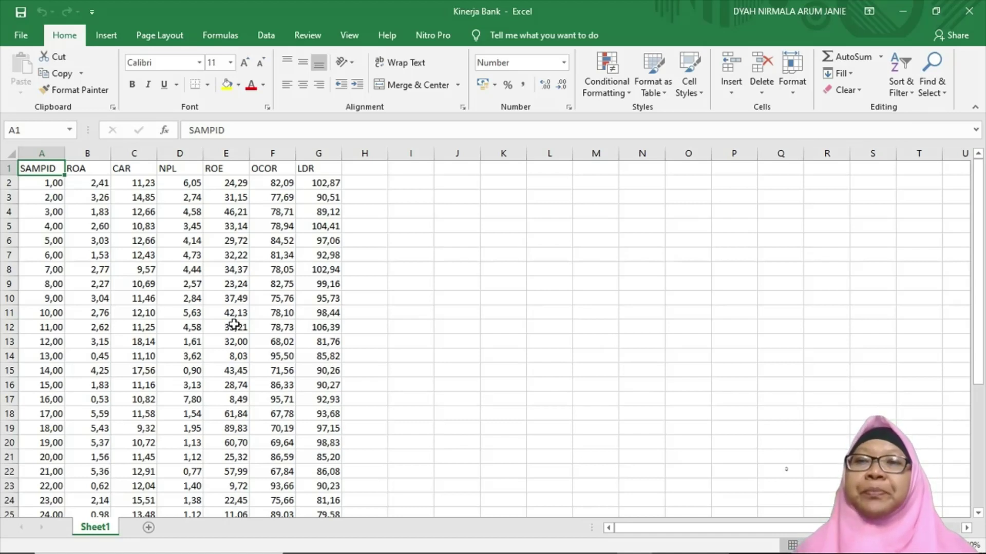
# - Go through the headings ROA, CAR, NPL, ROE, OCOR and LDR across row 1 of the sheet
pyautogui.press('Right')
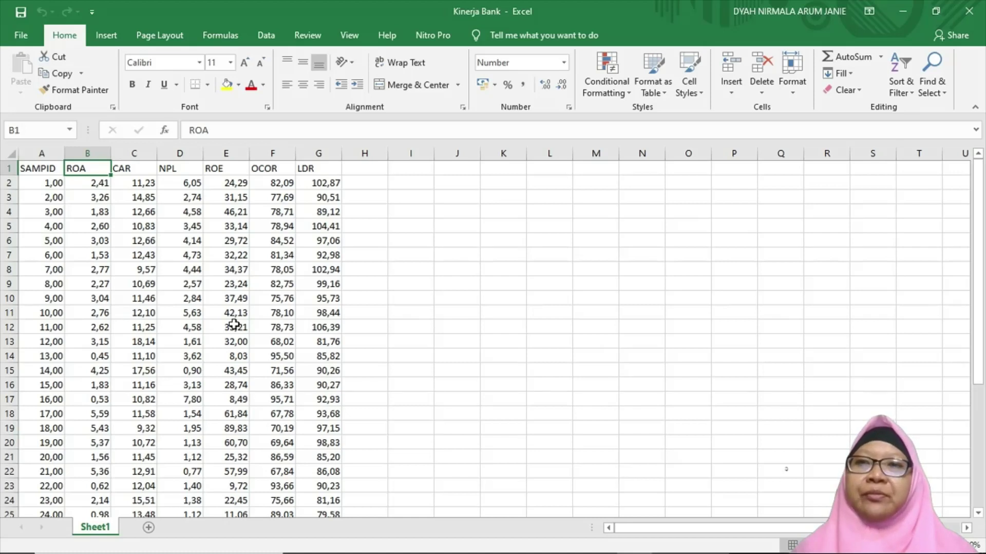
pyautogui.press('Right')
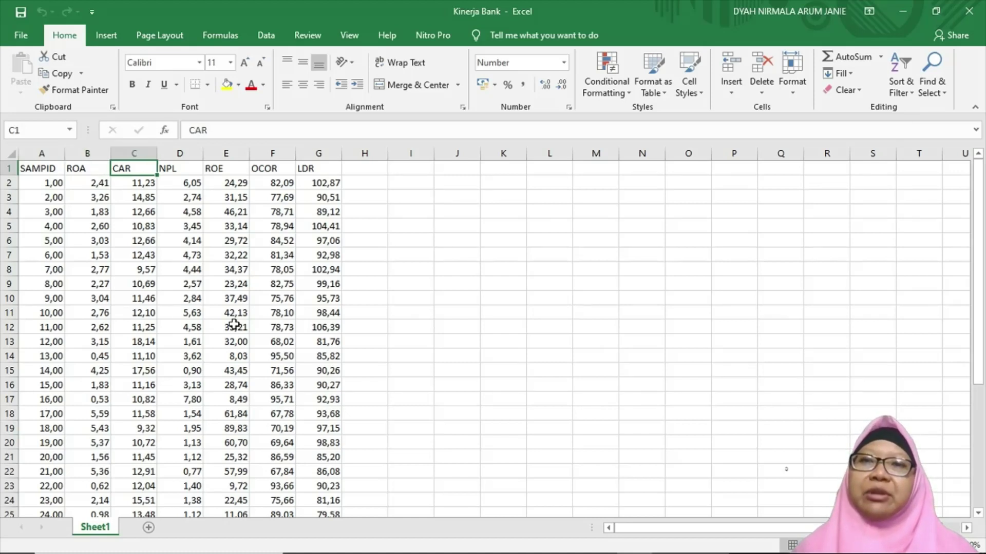
pyautogui.press('Left')
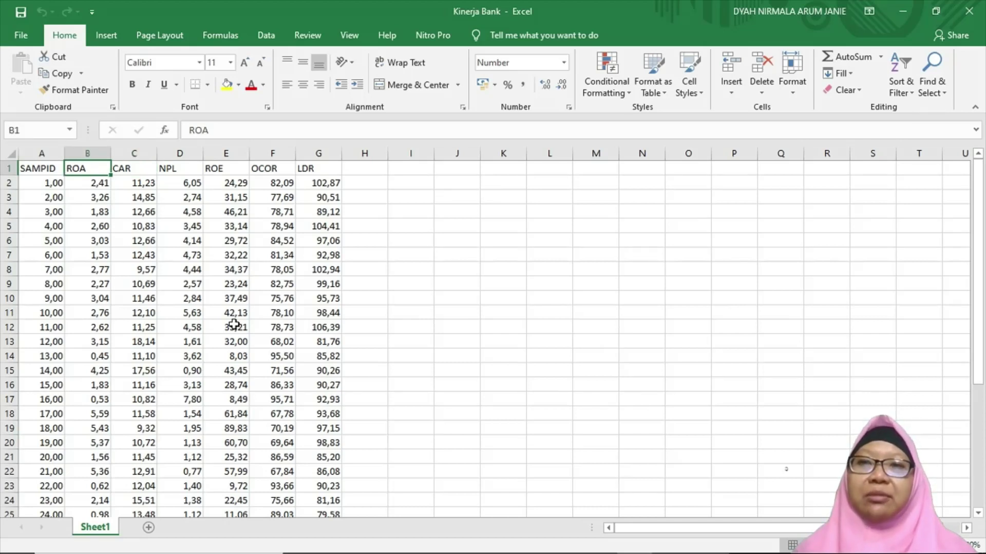
pyautogui.press('Right')
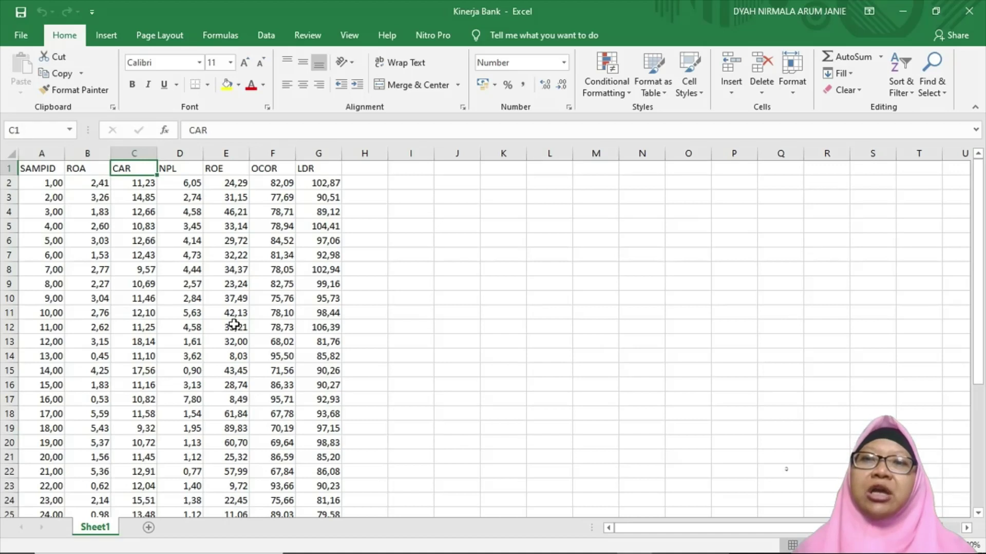
pyautogui.press('Right')
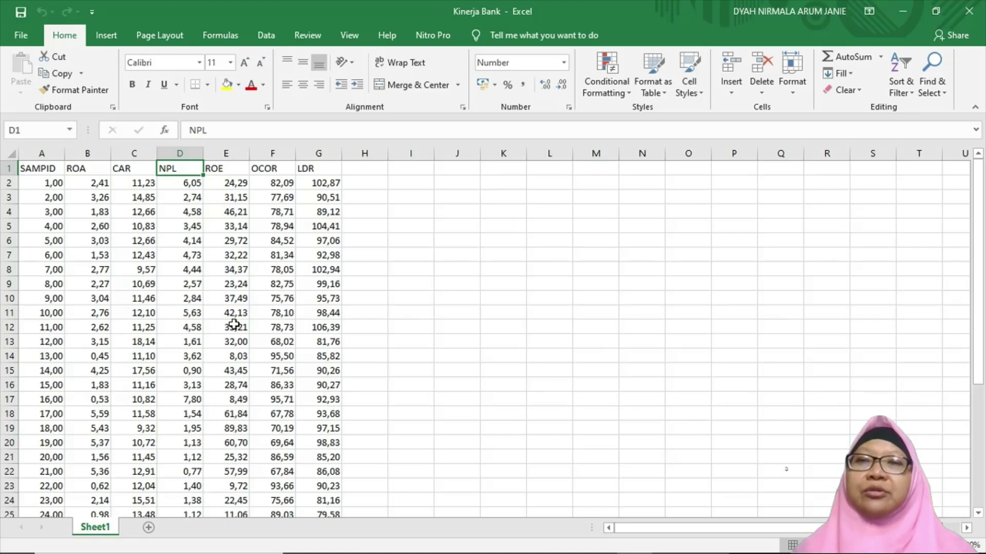
pyautogui.press('Right')
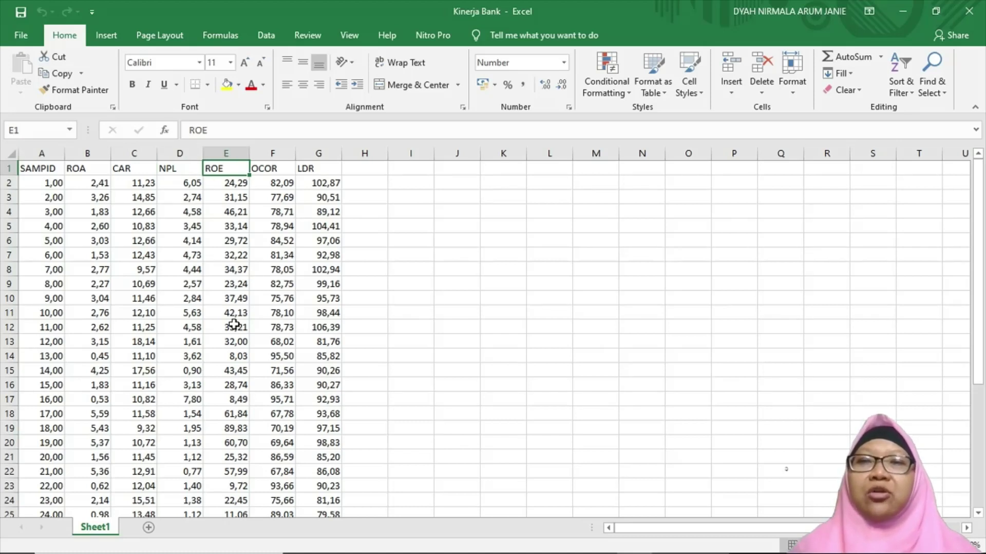
pyautogui.press('Right')
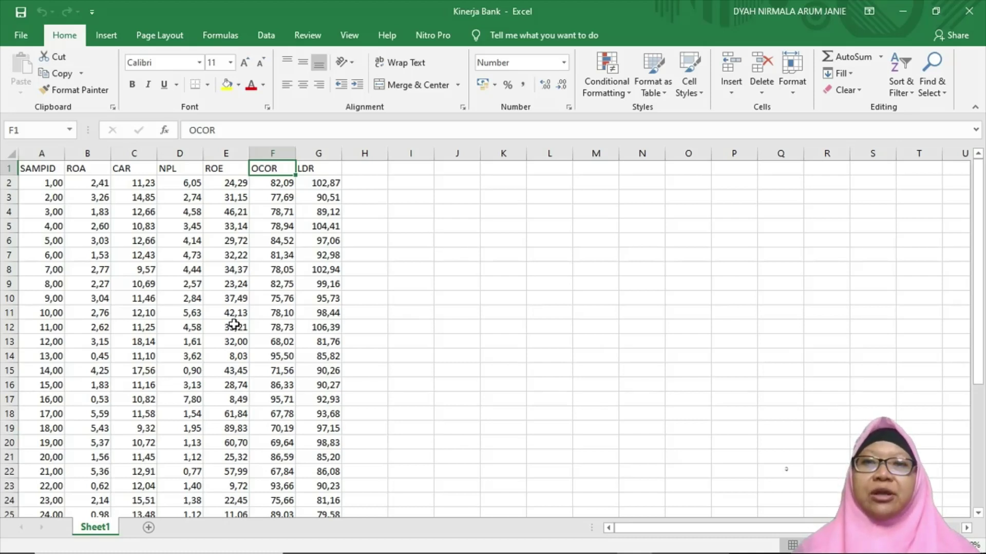
pyautogui.press('Right')
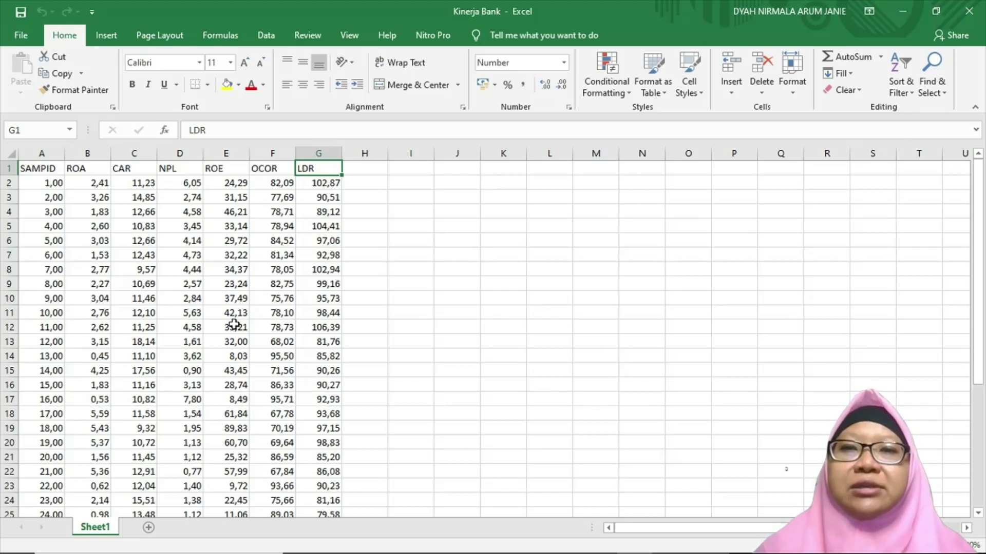
# - Examine the first values in the LDR column down to cell G8
pyautogui.press('Down')
pyautogui.press('Down')
pyautogui.press('Down')
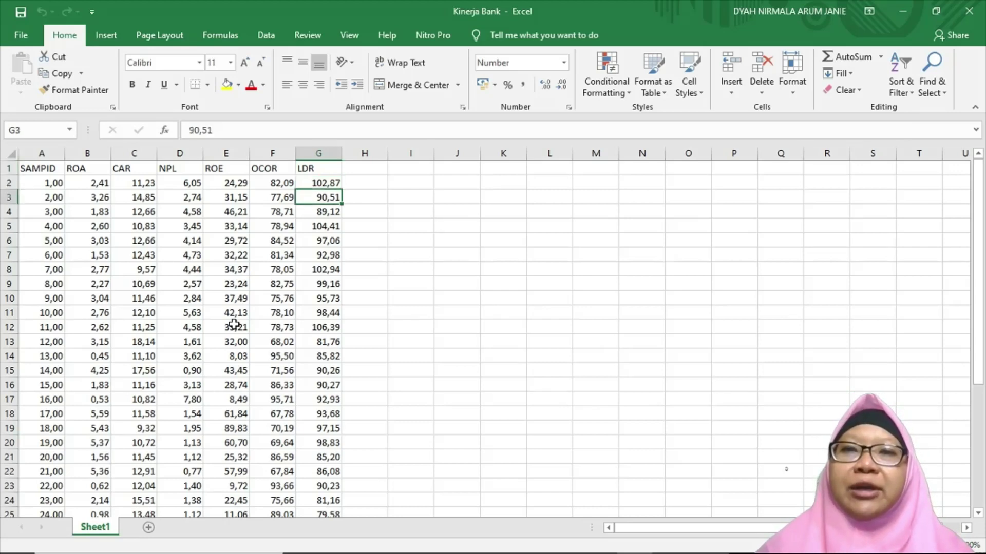
pyautogui.press('Down')
pyautogui.press('Down')
pyautogui.press('Down')
pyautogui.press('Down')
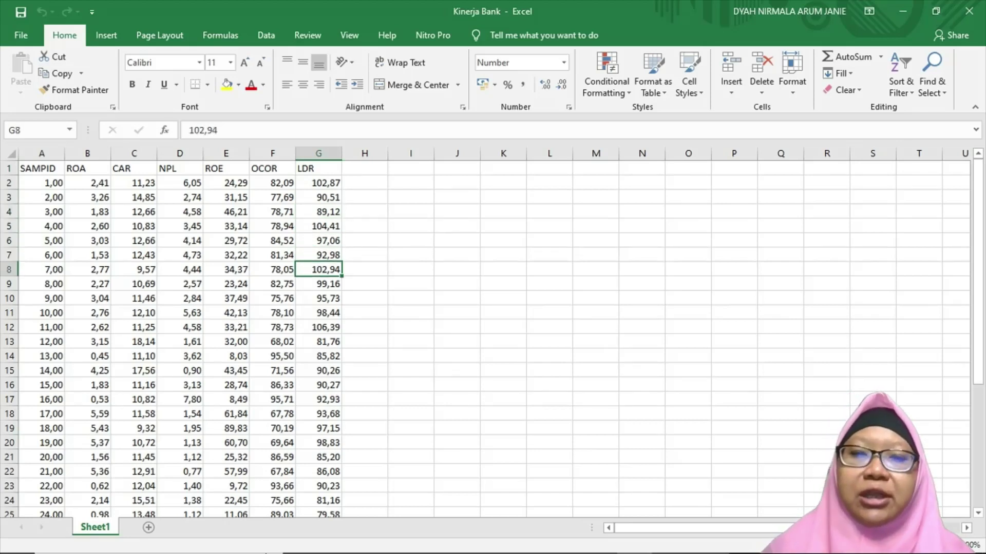
# - Switch to the STATISTIKA - SPSS handout in Word and examine the data entry table, including its ROA column and last rows
pyautogui.moveTo(369, 552)
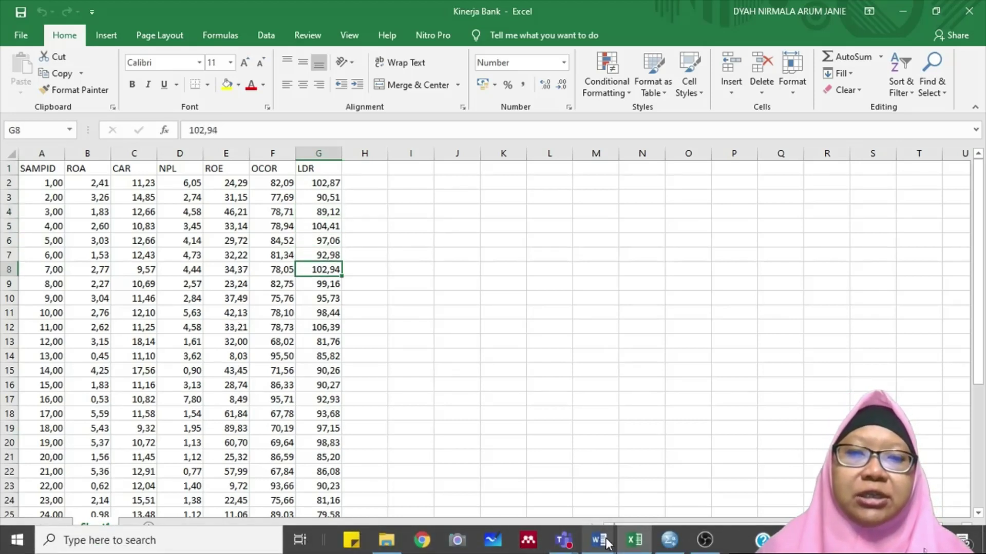
pyautogui.moveTo(599, 539)
pyautogui.click(531, 484)
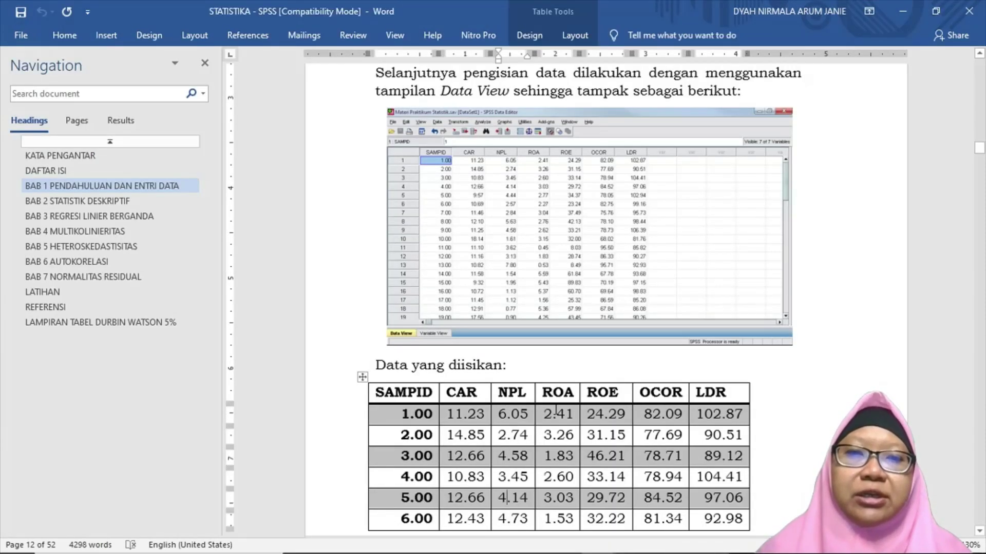
pyautogui.scroll(-3, 503, 275)
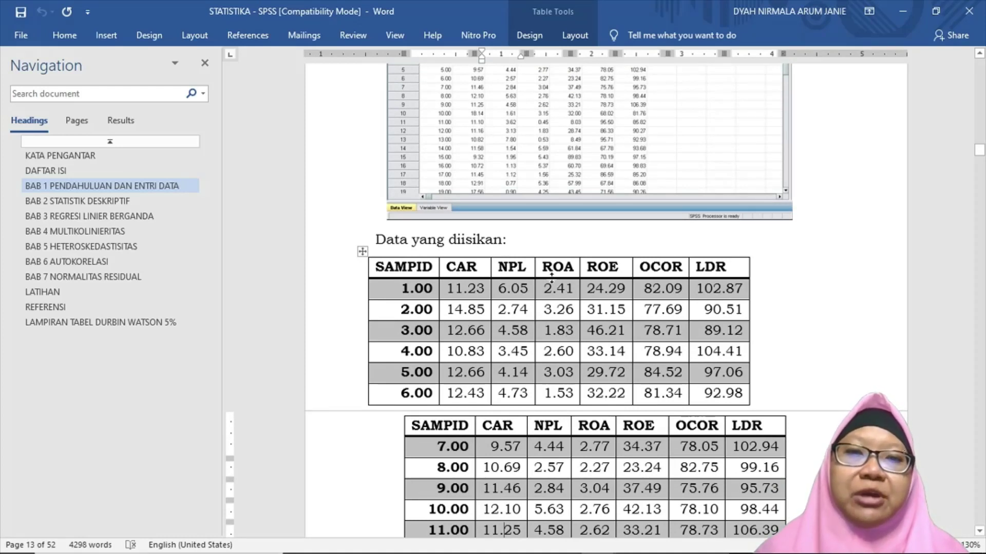
pyautogui.click(536, 268)
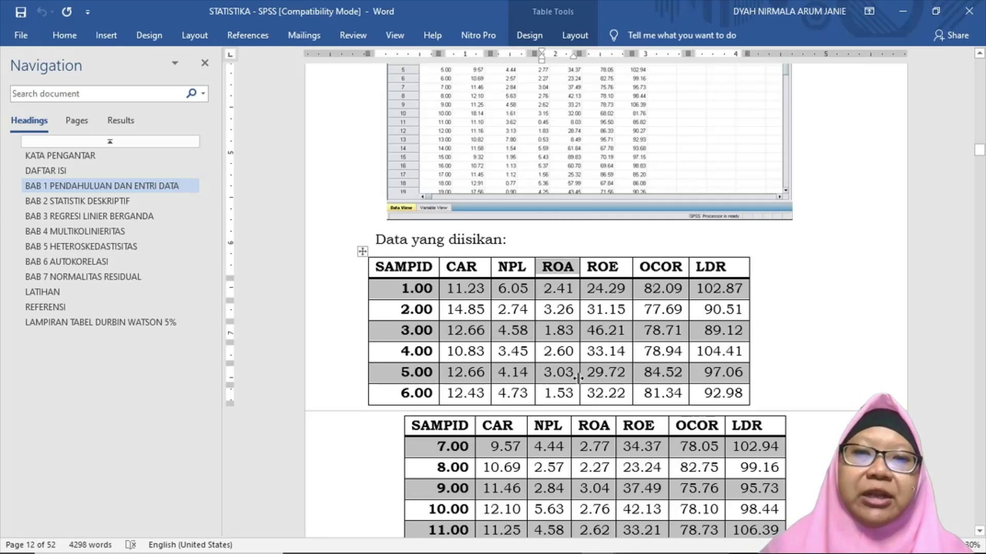
pyautogui.scroll(-1, 595, 445)
pyautogui.press('pagedown')
pyautogui.press('pagedown')
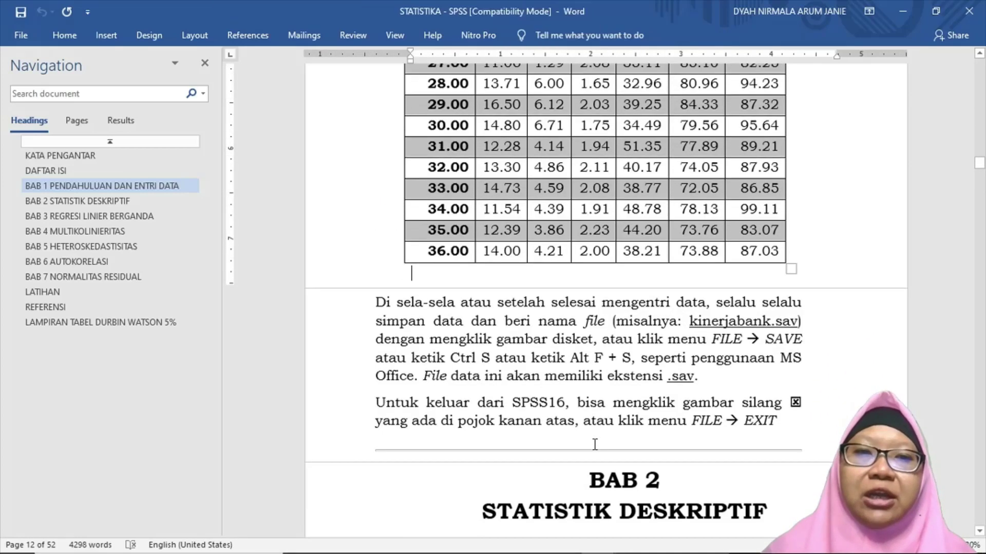
pyautogui.press('pageup')
pyautogui.press('pageup')
# - Return to the Kinerja Bank workbook in Excel, and from there switch to the SPSS Data Editor
pyautogui.moveTo(574, 544)
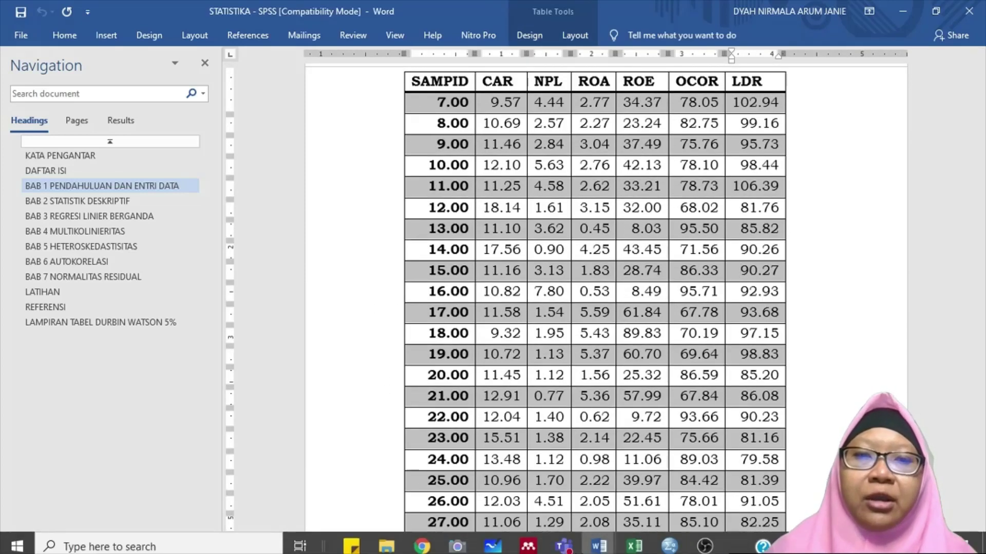
pyautogui.click(635, 541)
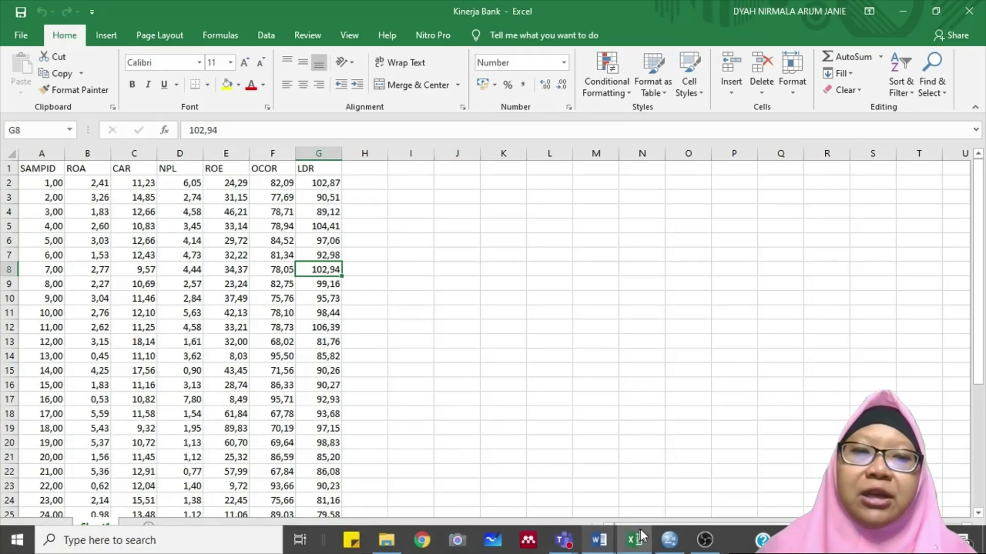
pyautogui.click(666, 543)
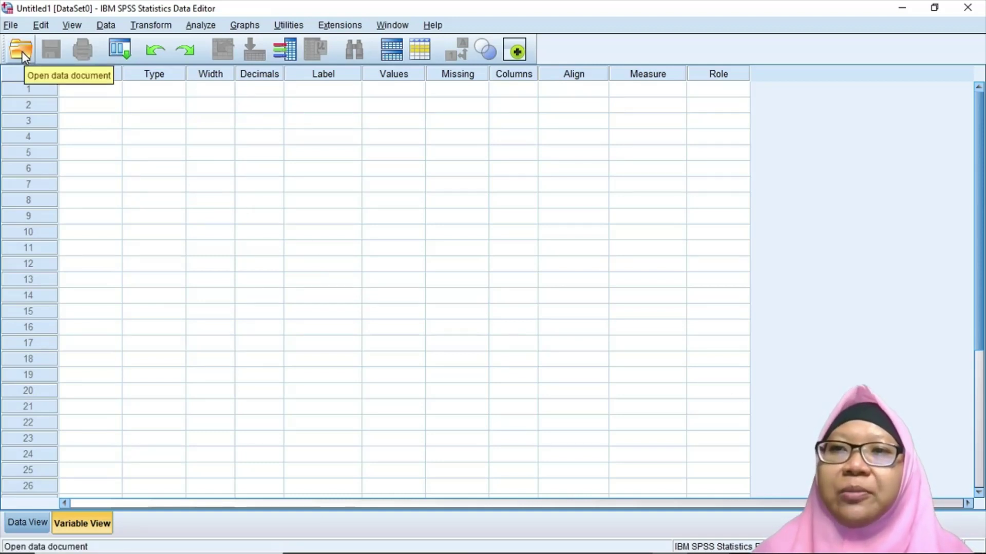
pyautogui.click(11, 26)
pyautogui.moveTo(31, 67)
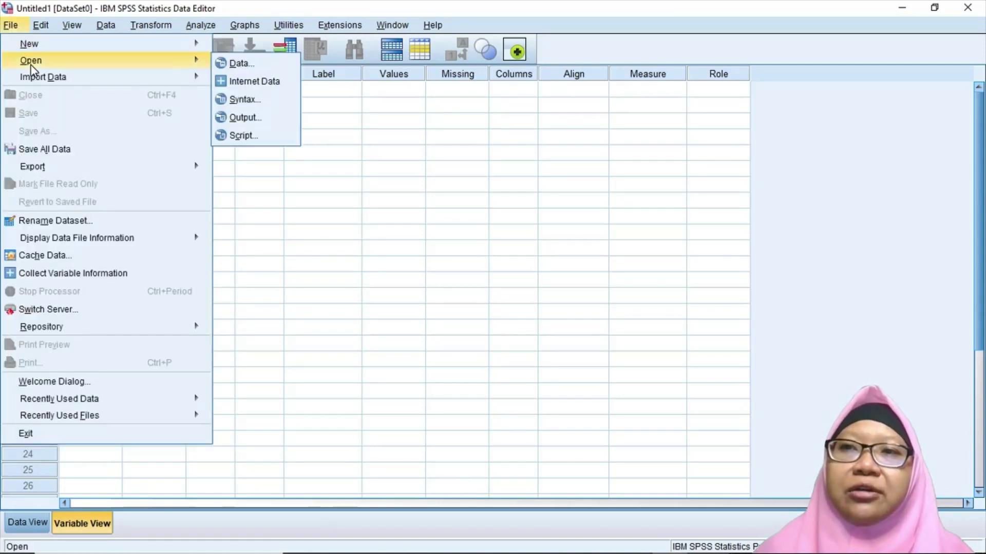
pyautogui.moveTo(32, 50)
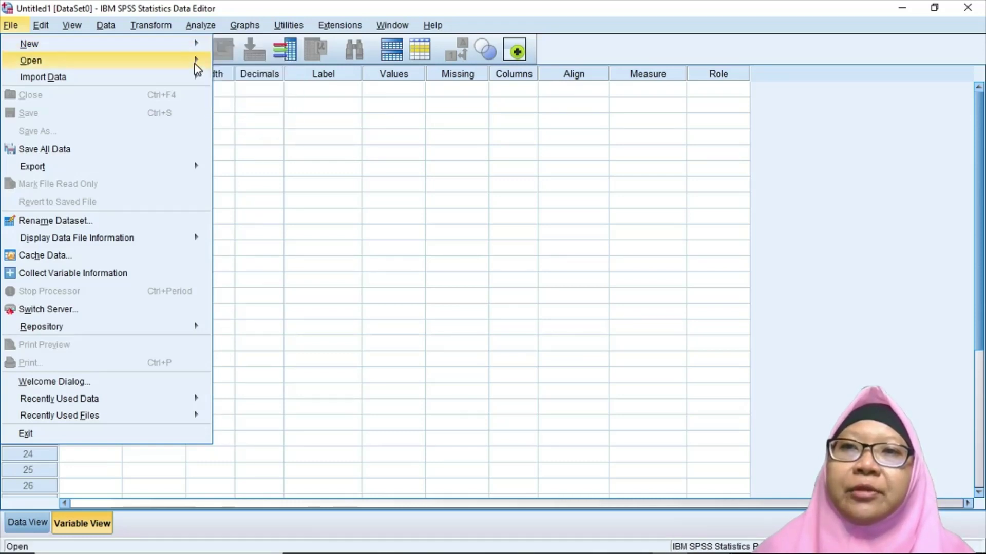
pyautogui.moveTo(195, 70)
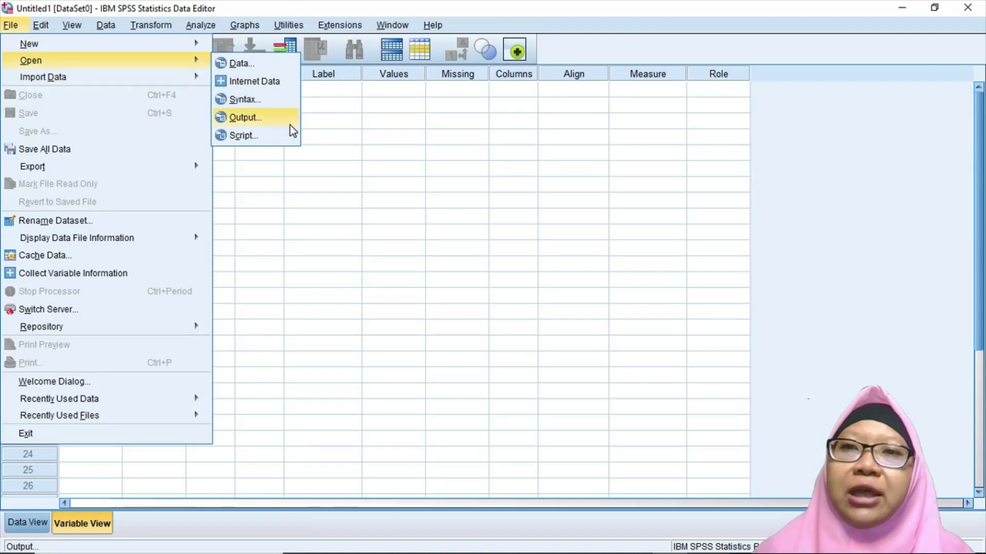
pyautogui.click(312, 238)
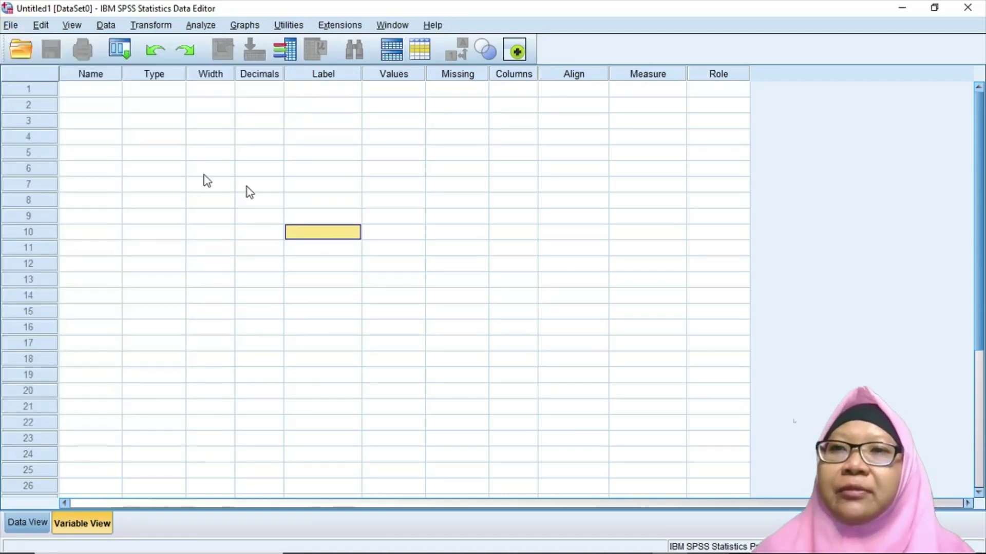
# - Start opening a data document and browse to the folder D:\Punya Mama\Mama niitip\1 PENGAJARAN\STATISTIK\buku
pyautogui.click(23, 56)
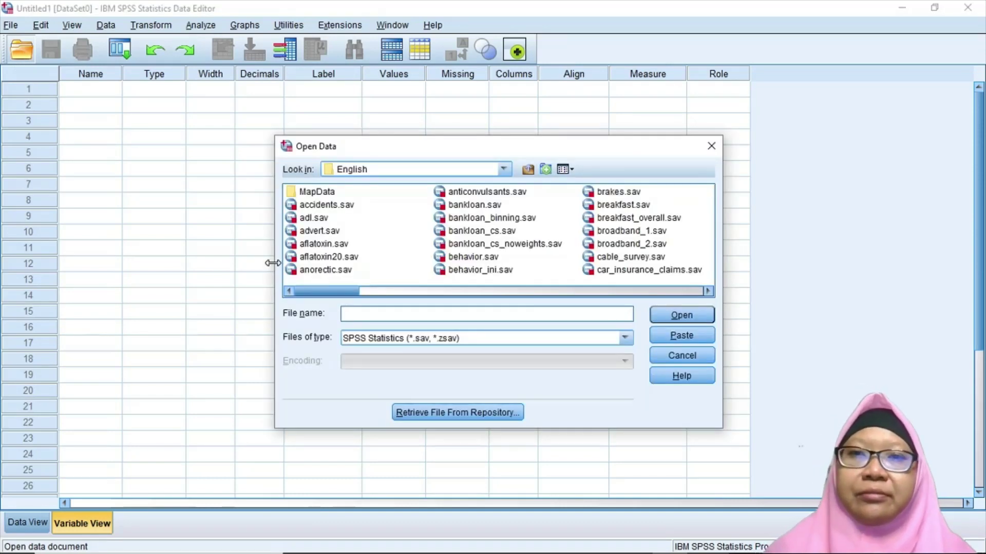
pyautogui.click(505, 170)
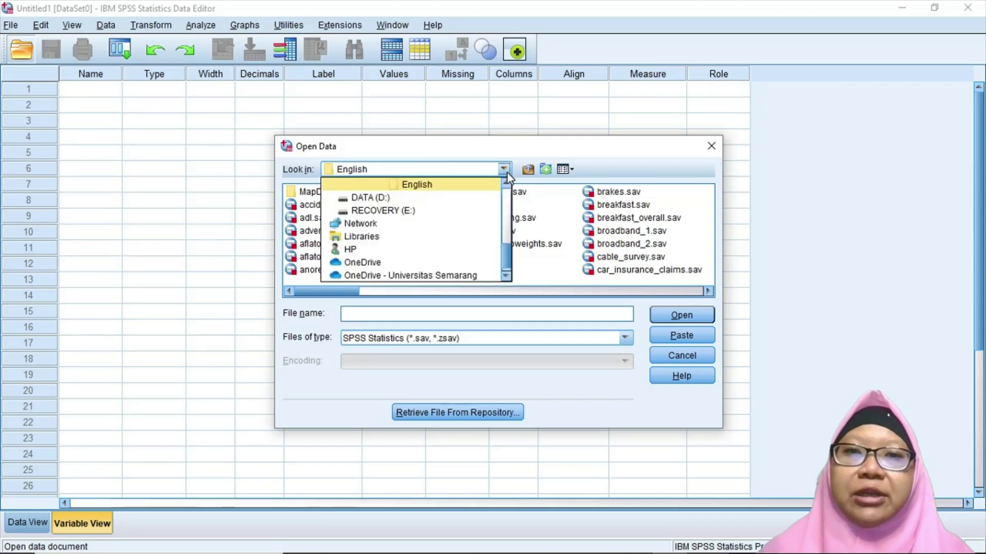
pyautogui.click(454, 201)
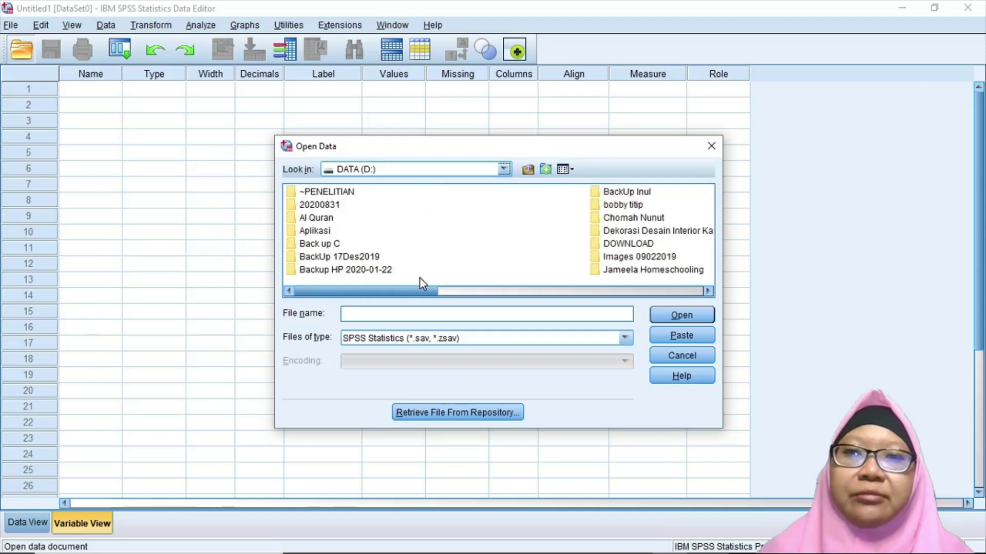
pyautogui.click(707, 292)
pyautogui.click(708, 294)
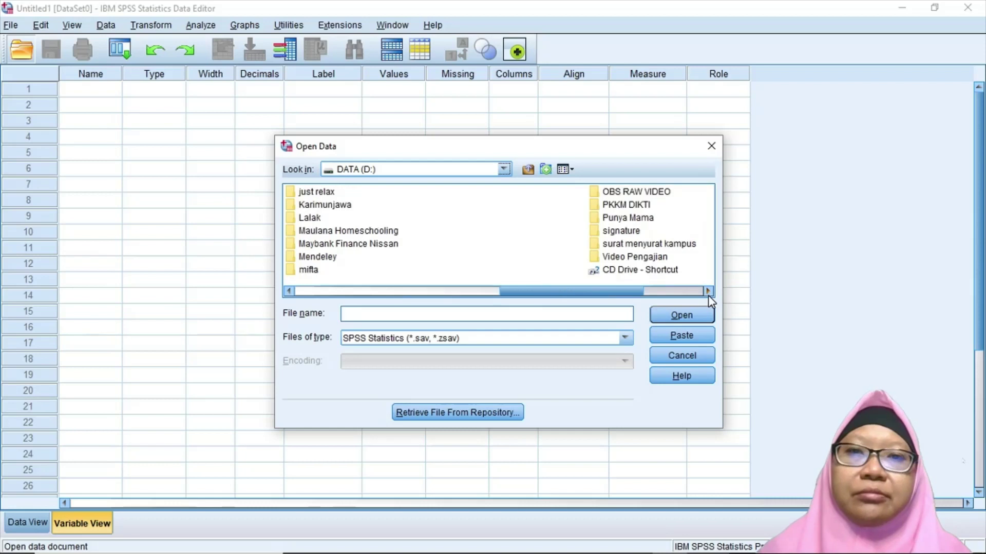
pyautogui.doubleClick(626, 218)
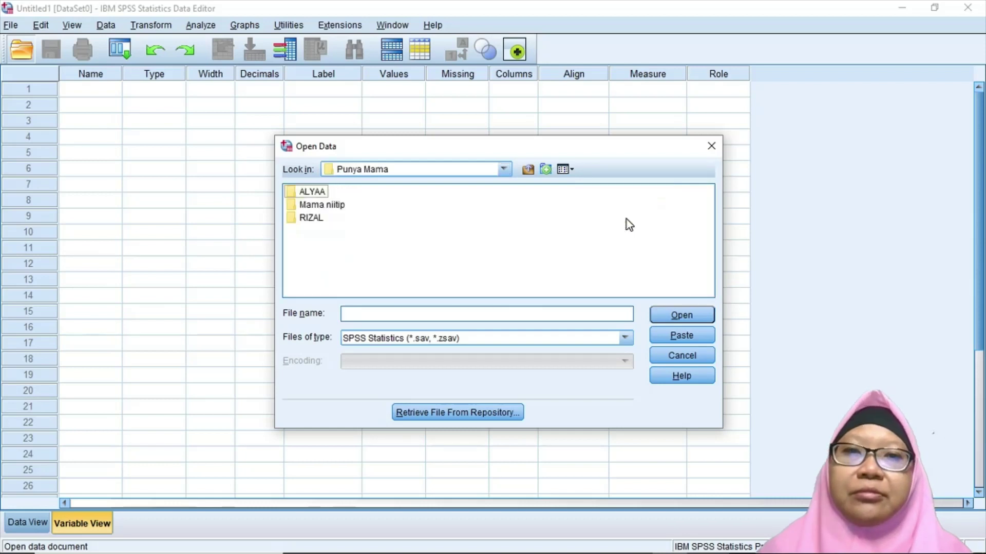
pyautogui.doubleClick(340, 206)
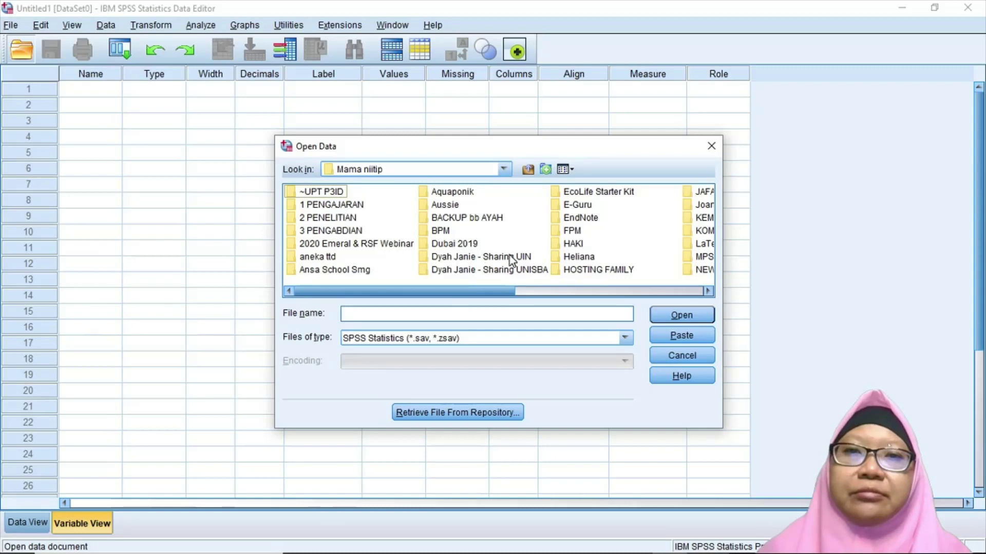
pyautogui.doubleClick(329, 206)
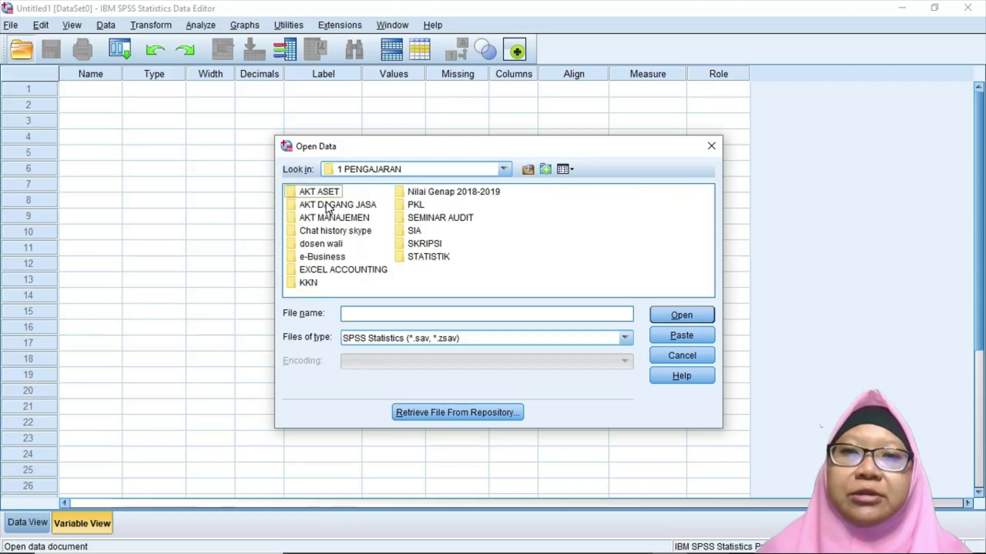
pyautogui.doubleClick(431, 258)
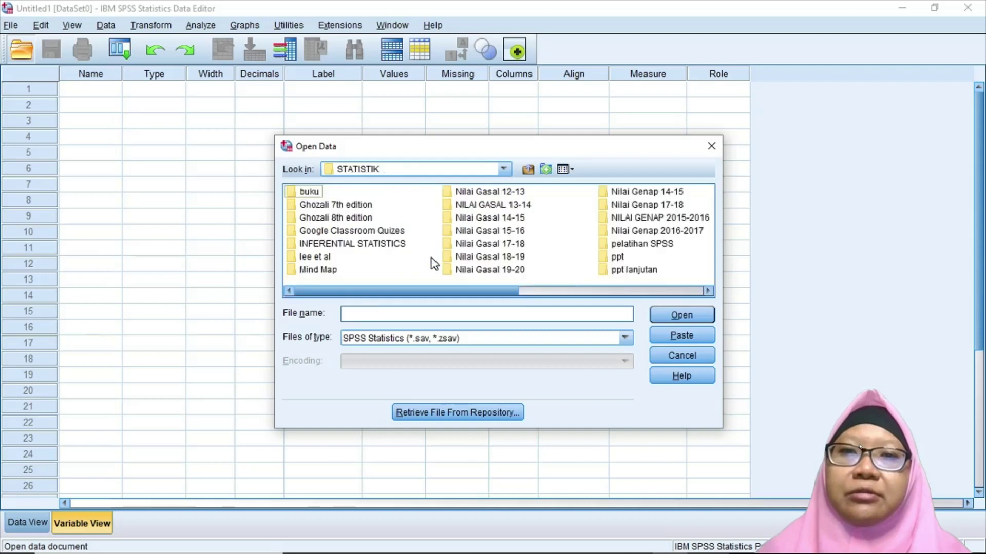
pyautogui.click(307, 198)
pyautogui.doubleClick(306, 197)
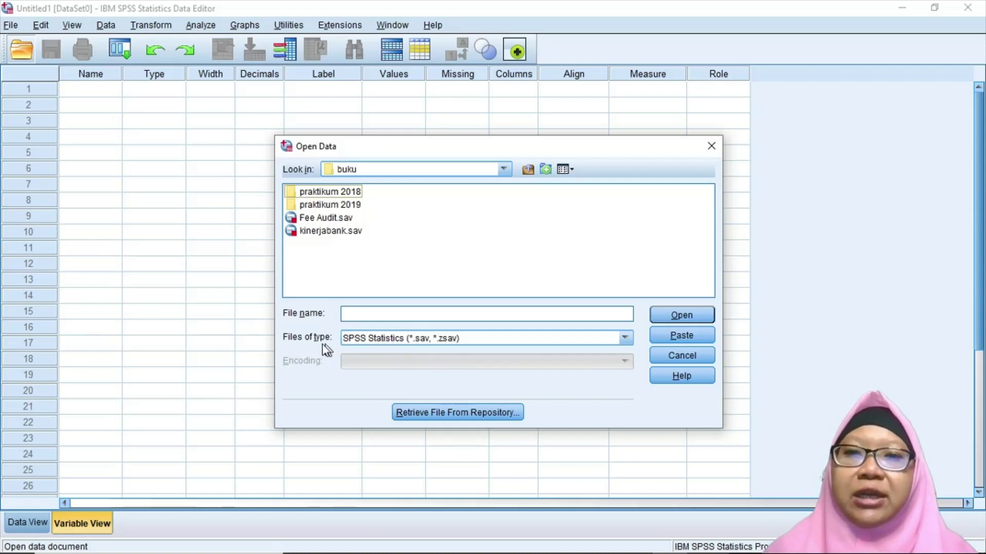
# - Limit the file types to Excel (*.xls, *.xlsx, *.xlsm) and open Kinerja Bank.xlsx
pyautogui.click(383, 343)
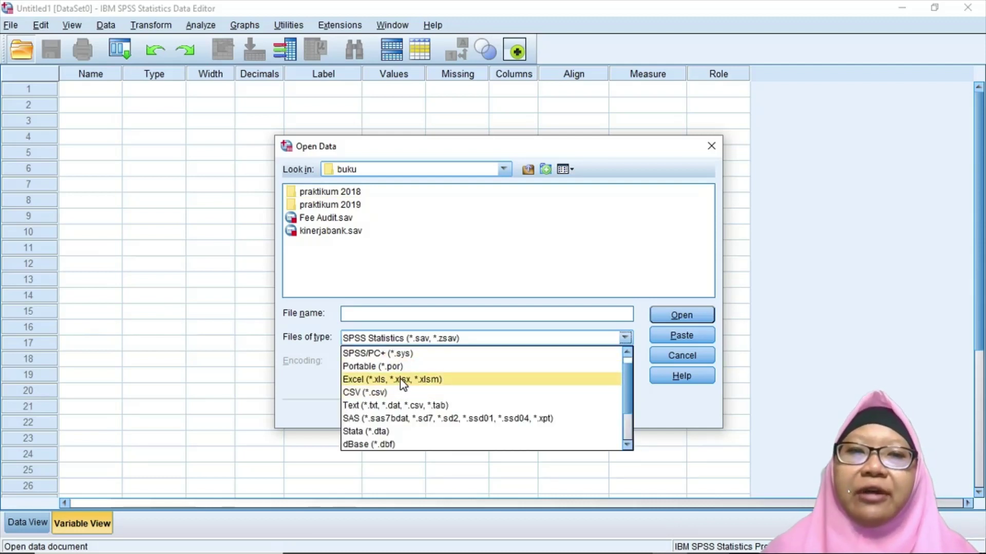
pyautogui.moveTo(633, 386); pyautogui.dragTo(625, 359)
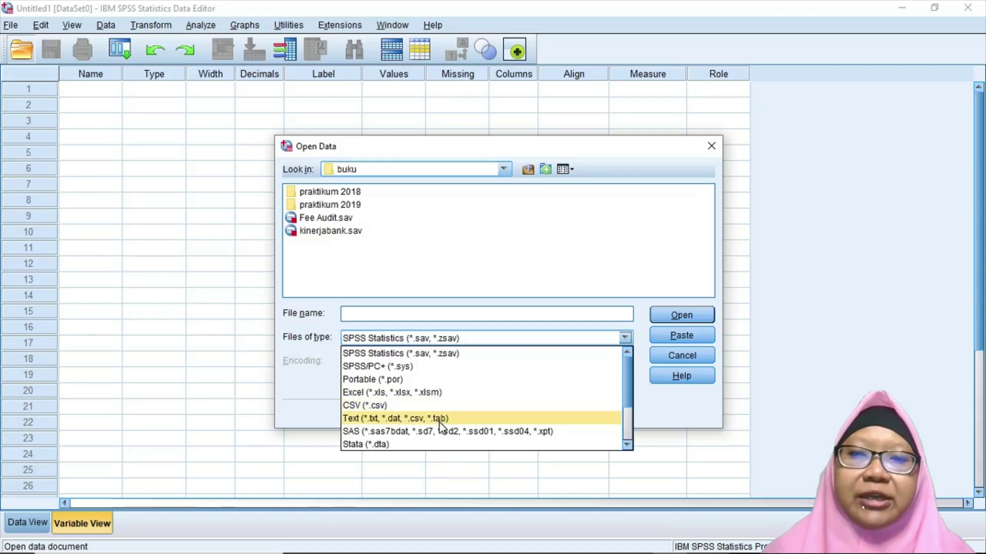
pyautogui.click(434, 394)
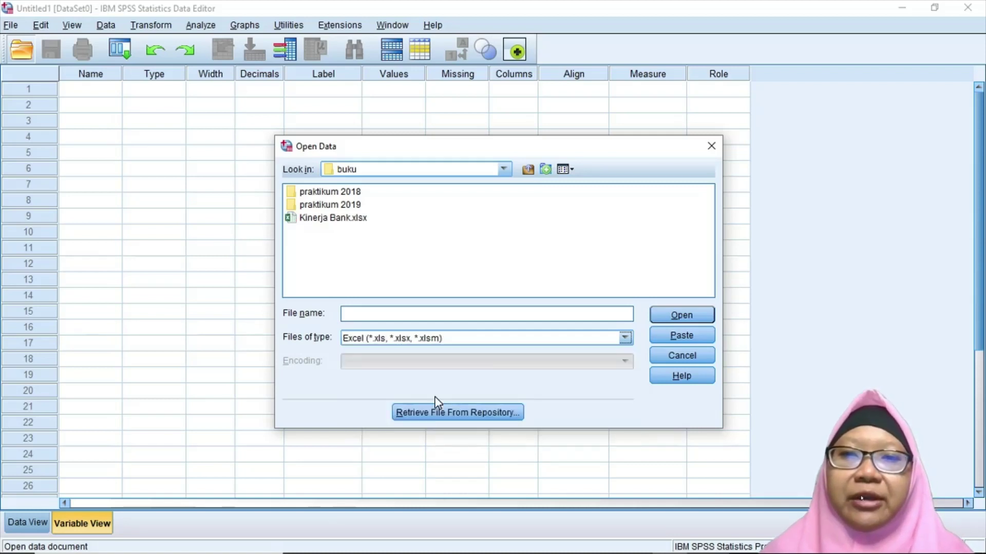
pyautogui.click(335, 220)
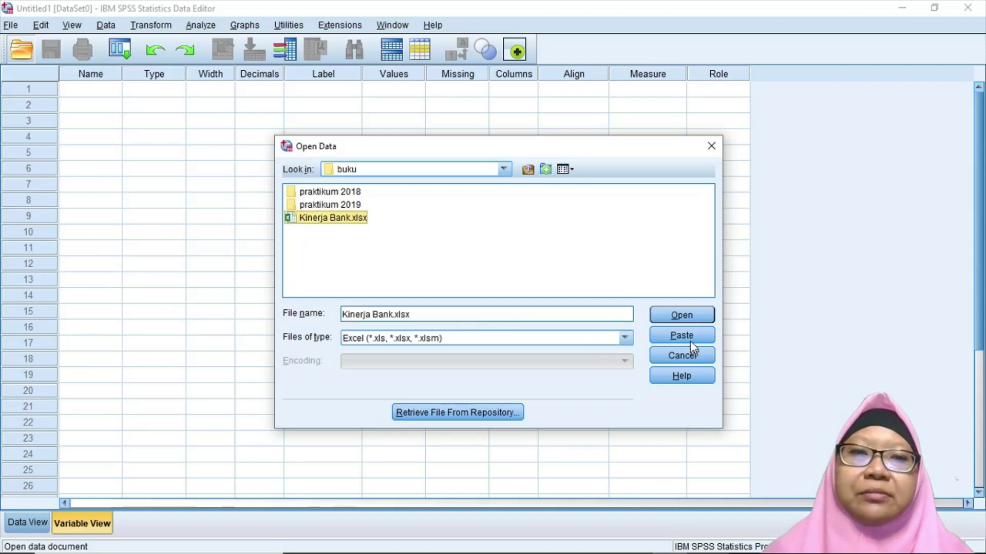
pyautogui.click(681, 317)
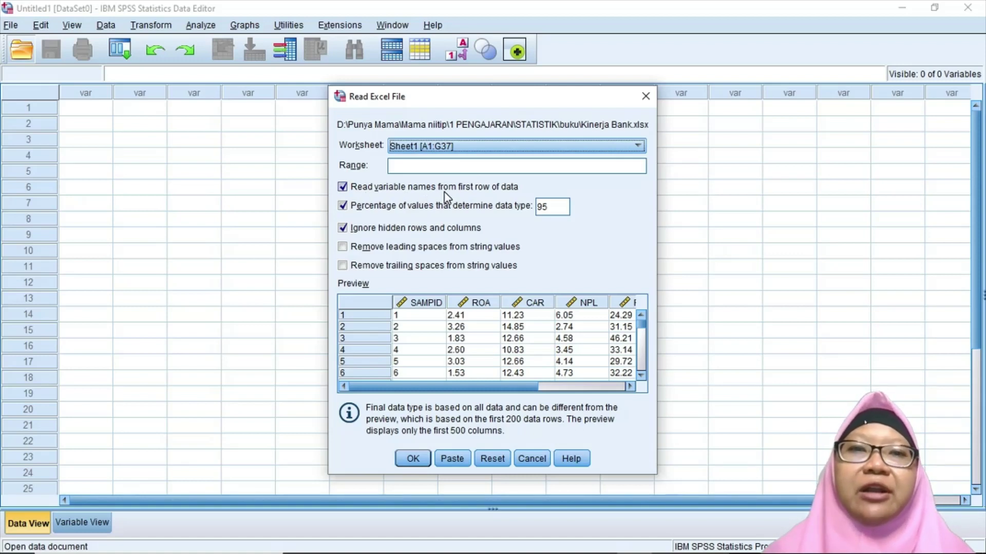
# - Check the data preview and import Sheet1 [A1:G37], reading the variable names from the first row of data
pyautogui.click(500, 147)
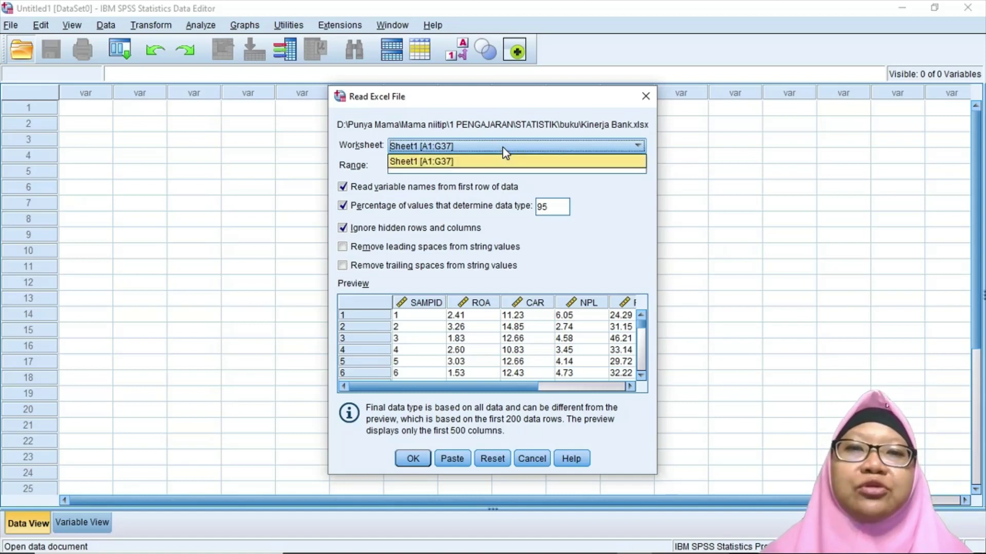
pyautogui.click(503, 149)
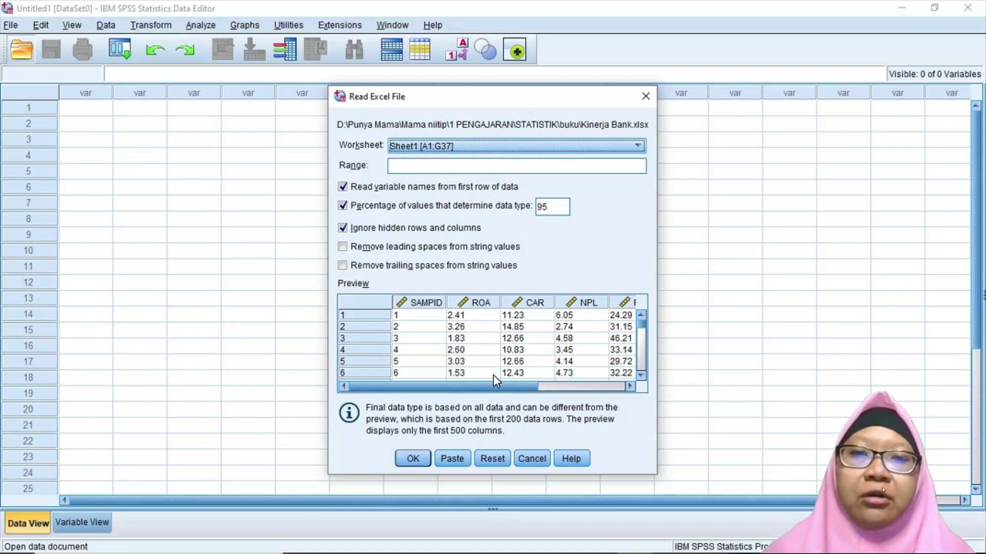
pyautogui.moveTo(493, 386); pyautogui.dragTo(414, 389)
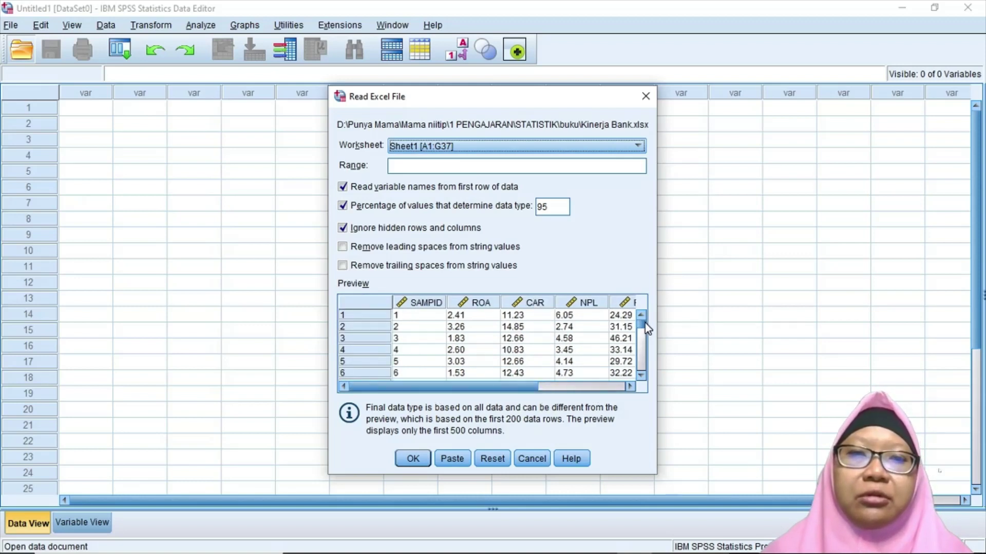
pyautogui.moveTo(644, 322)
pyautogui.mouseDown()
pyautogui.moveTo(646, 368)
pyautogui.moveTo(646, 318)
pyautogui.mouseUp()
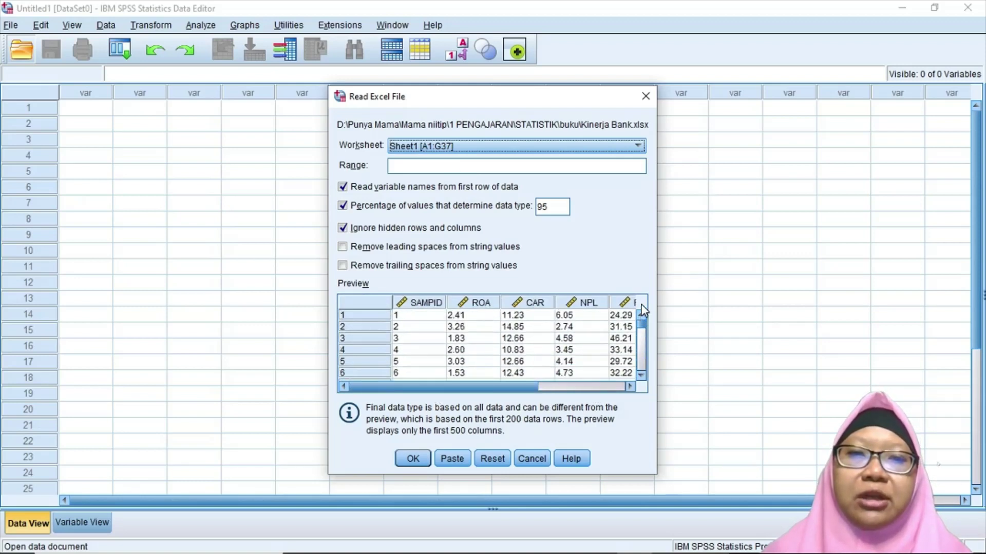
pyautogui.click(408, 464)
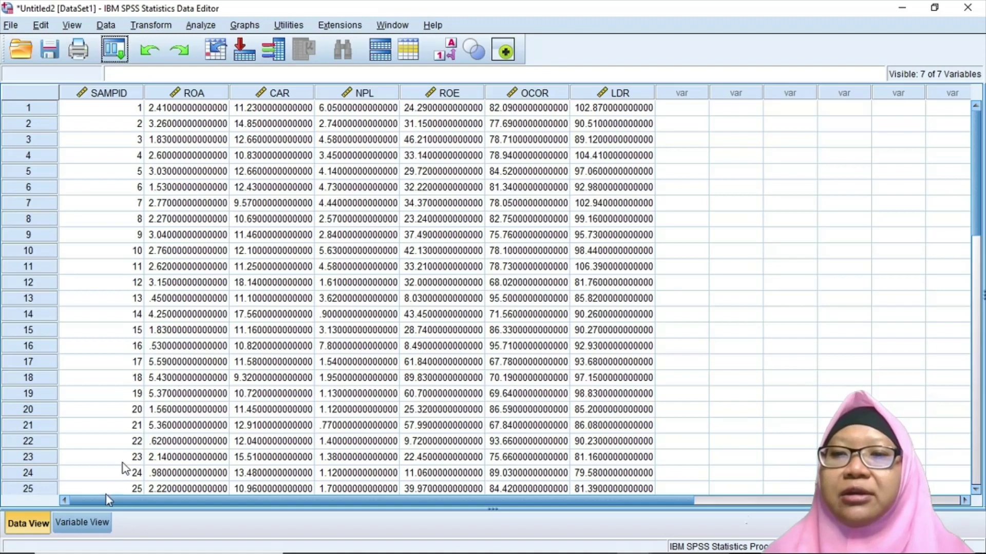
# - In Variable View, set the number of decimals to 2 for the variables ROA and CAR
pyautogui.click(82, 522)
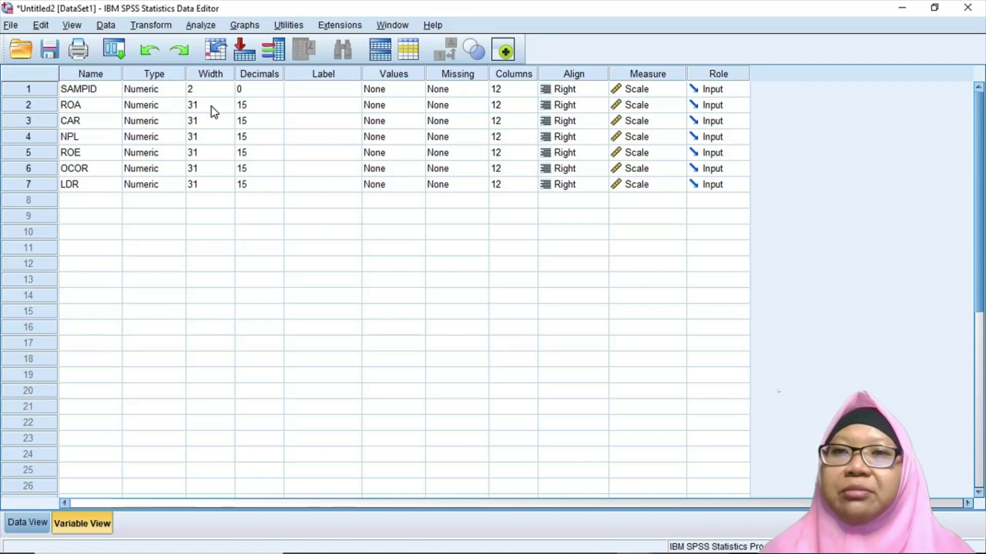
pyautogui.click(263, 106)
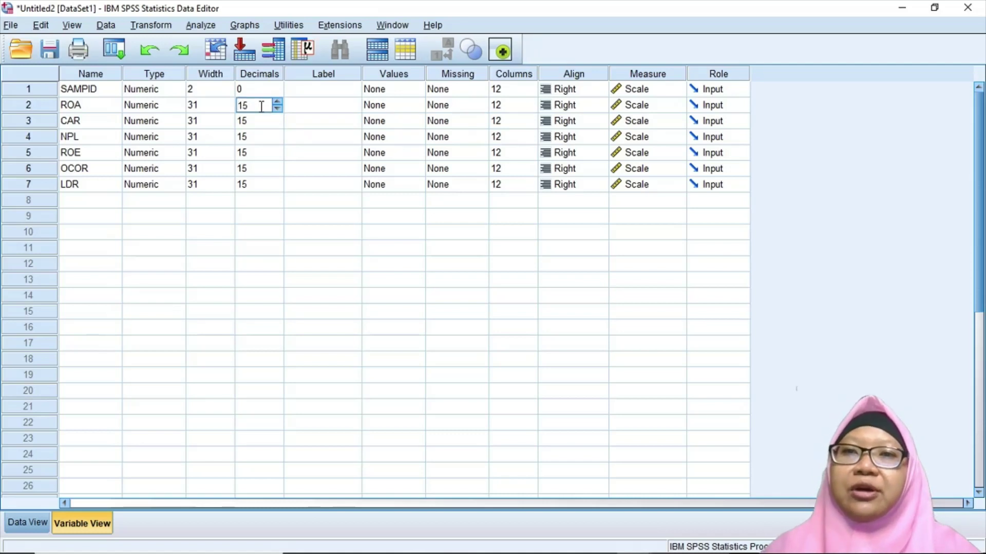
pyautogui.press('BackSpace')
pyautogui.press('BackSpace')
pyautogui.write('2')
pyautogui.press('Return')
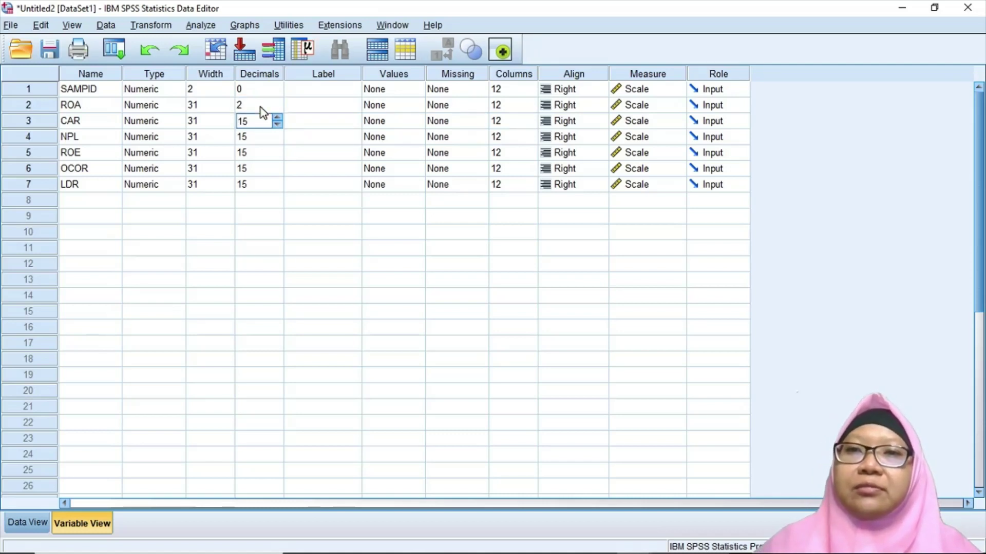
pyautogui.press('BackSpace')
pyautogui.press('BackSpace')
pyautogui.write('2')
pyautogui.press('Return')
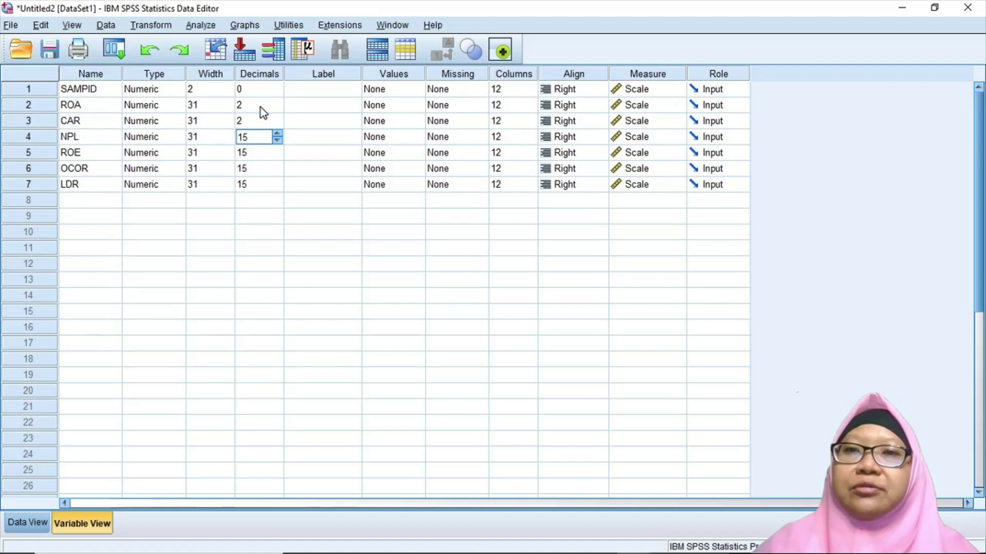
# - Set the number of decimals to 2 for the variable NPL
pyautogui.write('2')
pyautogui.press('Return')
pyautogui.press('Return')
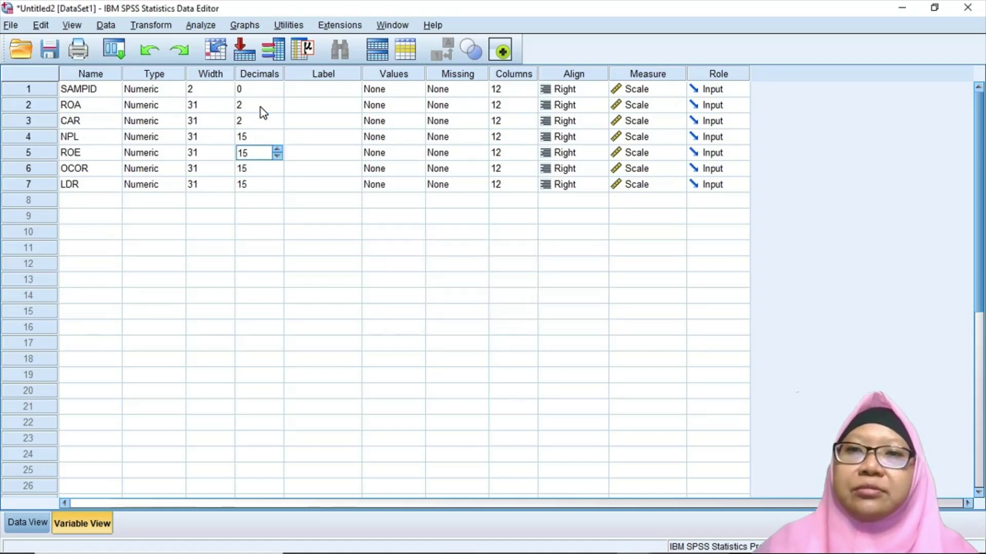
pyautogui.click(263, 136)
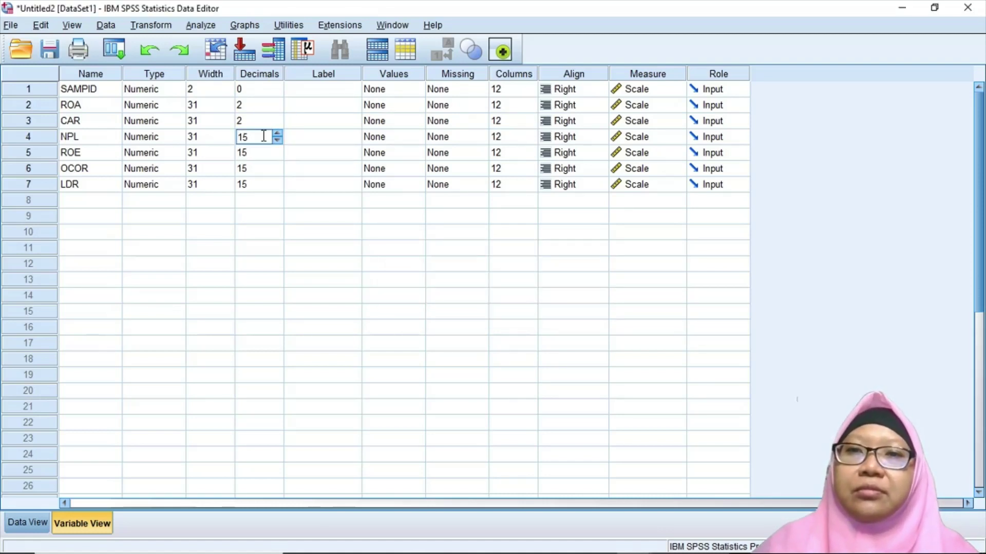
pyautogui.press('Delete')
pyautogui.press('Delete')
pyautogui.write('2')
pyautogui.press('Return')
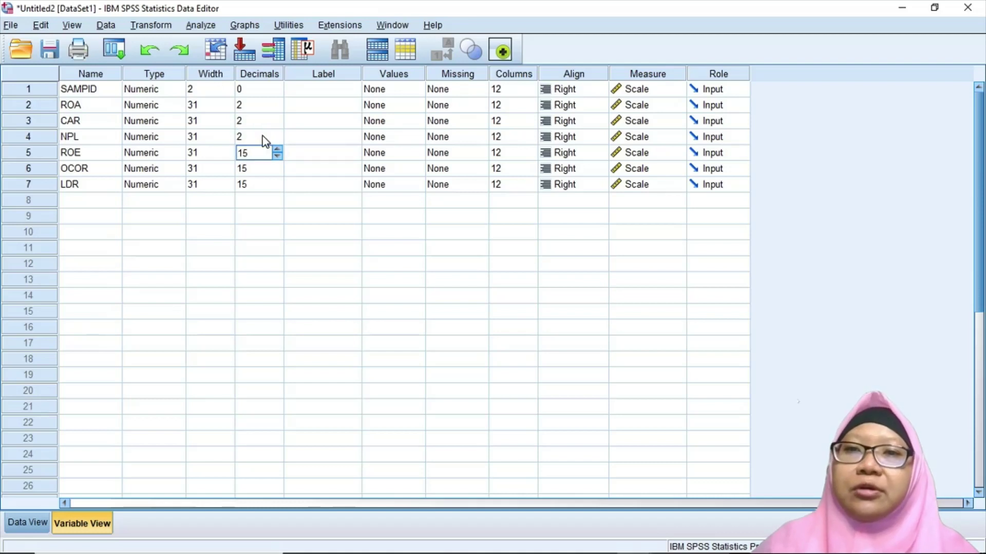
# - Set the number of decimals to 2 for the variables ROE and OCOR
pyautogui.press('Escape')
pyautogui.write('2')
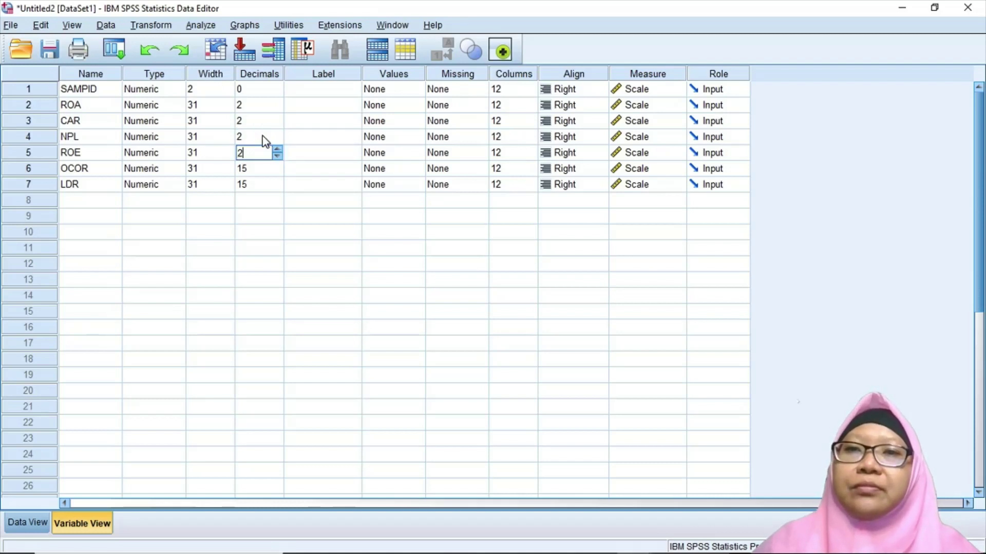
pyautogui.press('Tab')
pyautogui.press('Down')
pyautogui.press('Left')
pyautogui.press('Delete')
pyautogui.press('Delete')
pyautogui.write('2')
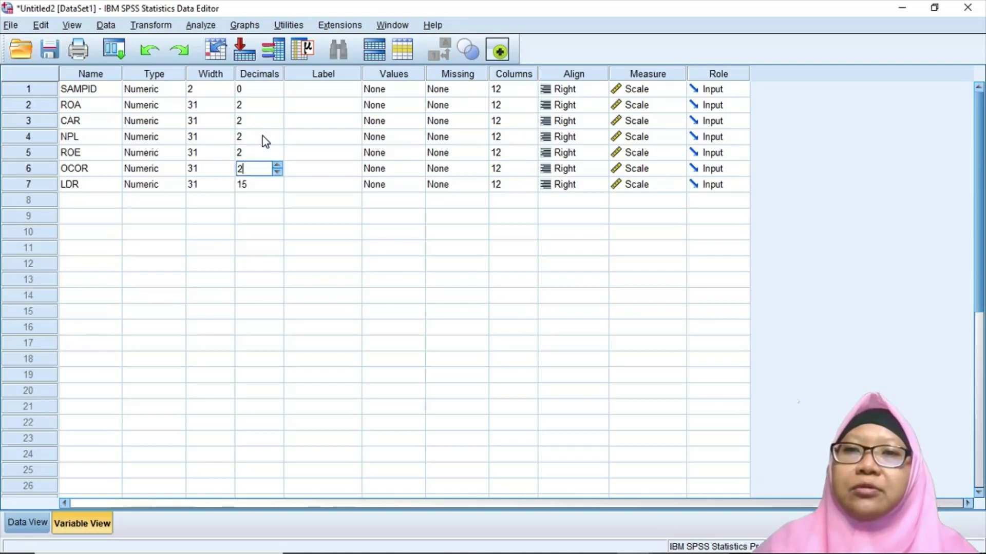
pyautogui.press('Return')
# - Set the number of decimals to 2 for the variable LDR and check the values in Data View
pyautogui.press('Delete')
pyautogui.press('Delete')
pyautogui.write('2')
pyautogui.press('Return')
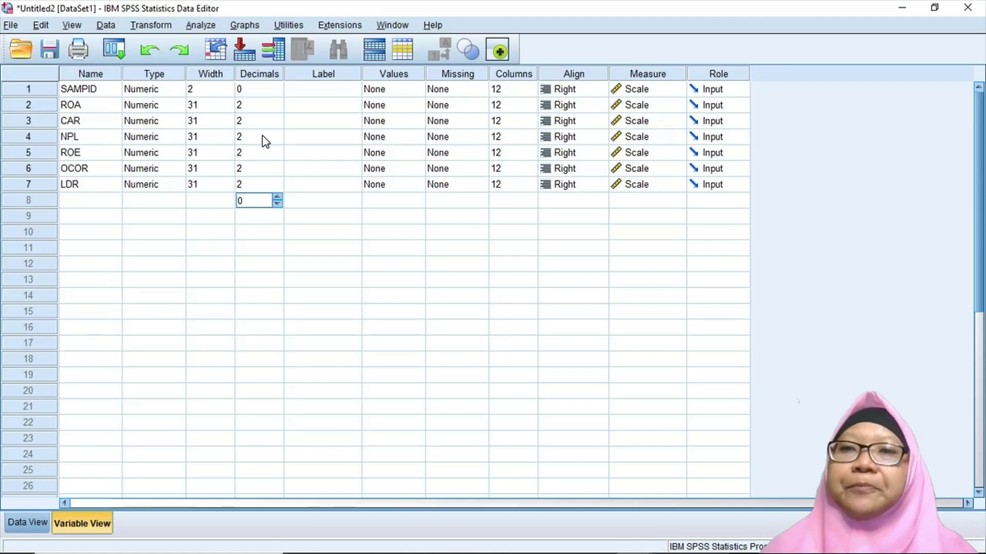
pyautogui.press('Up')
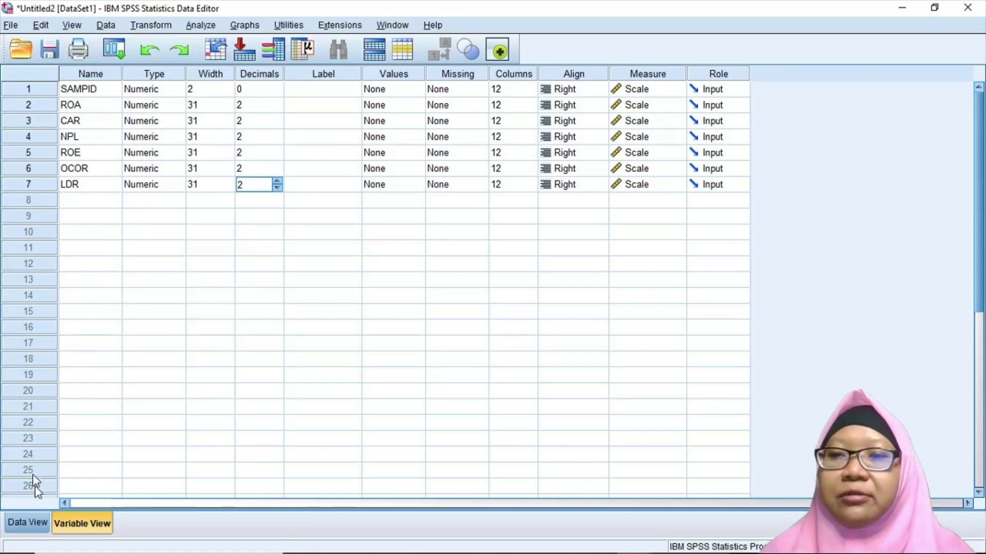
pyautogui.click(36, 519)
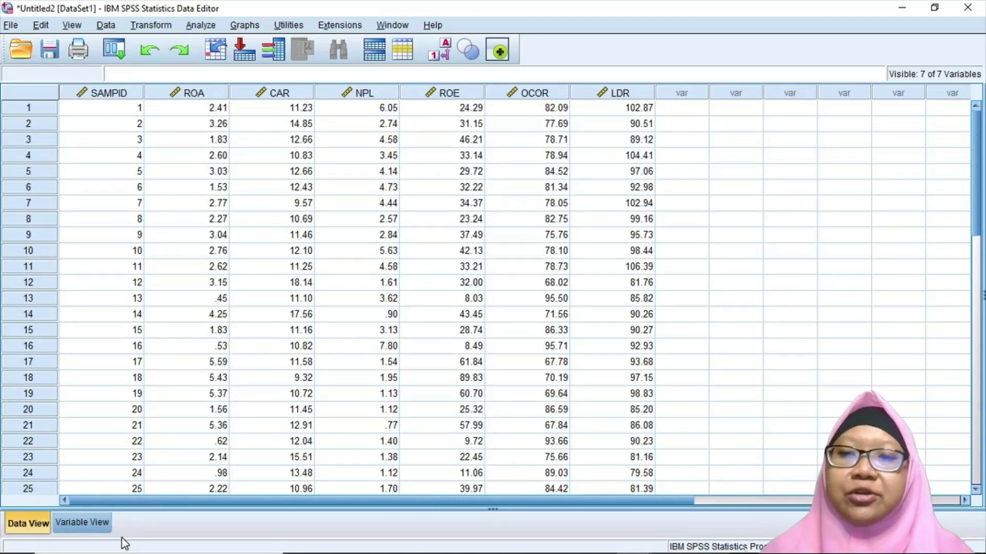
# - In Variable View, label SAMPID as "Sample Identity" and ROA as "Return on Assets"
pyautogui.click(97, 531)
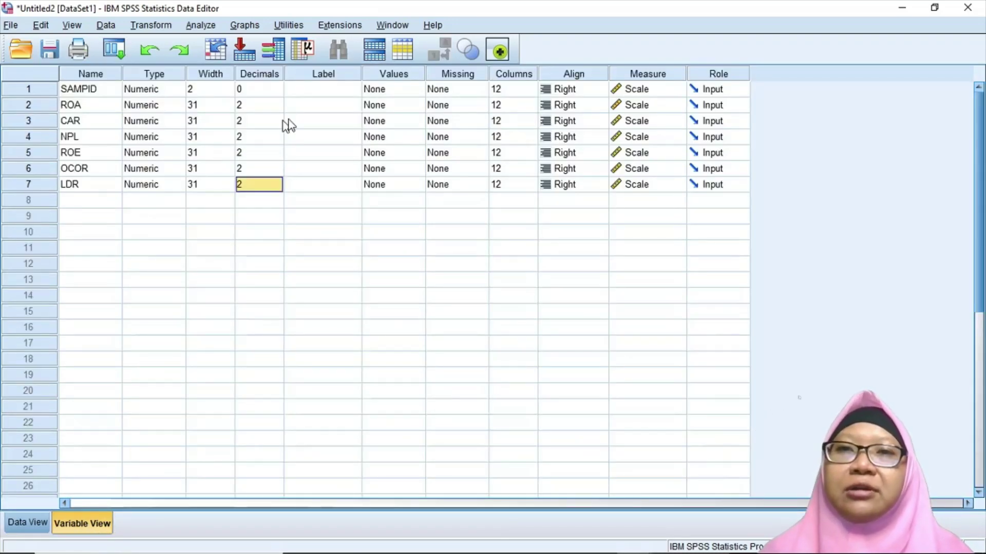
pyautogui.click(311, 96)
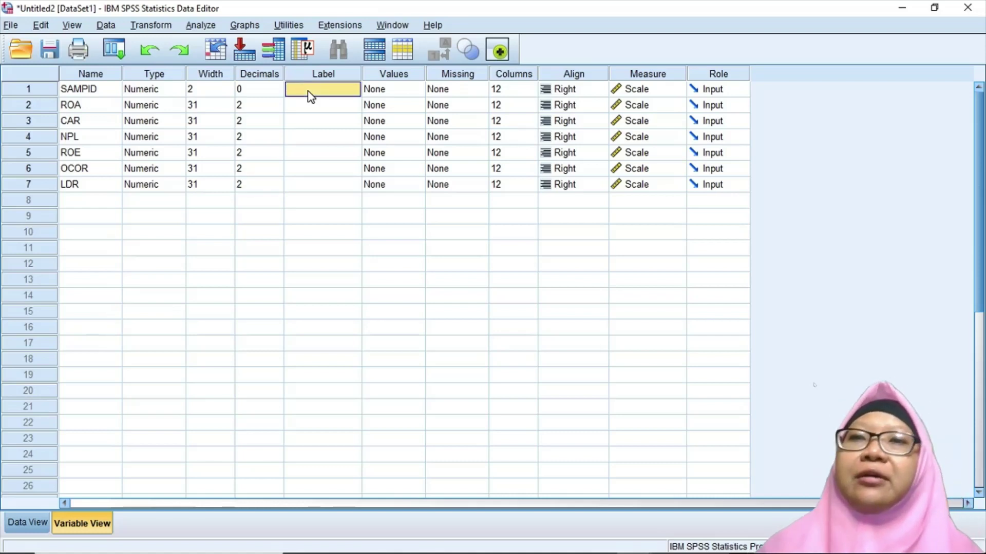
pyautogui.write('Sam')
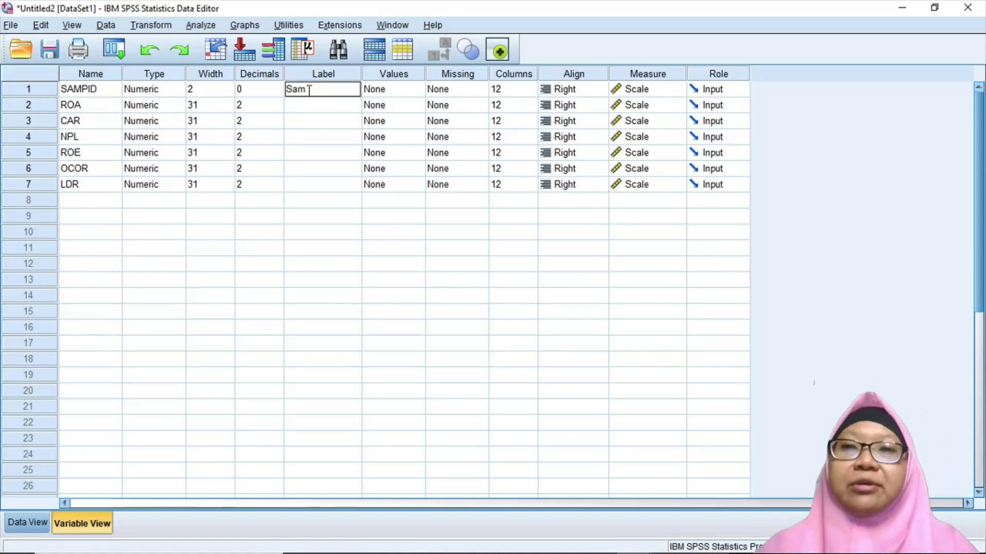
pyautogui.write('ple I')
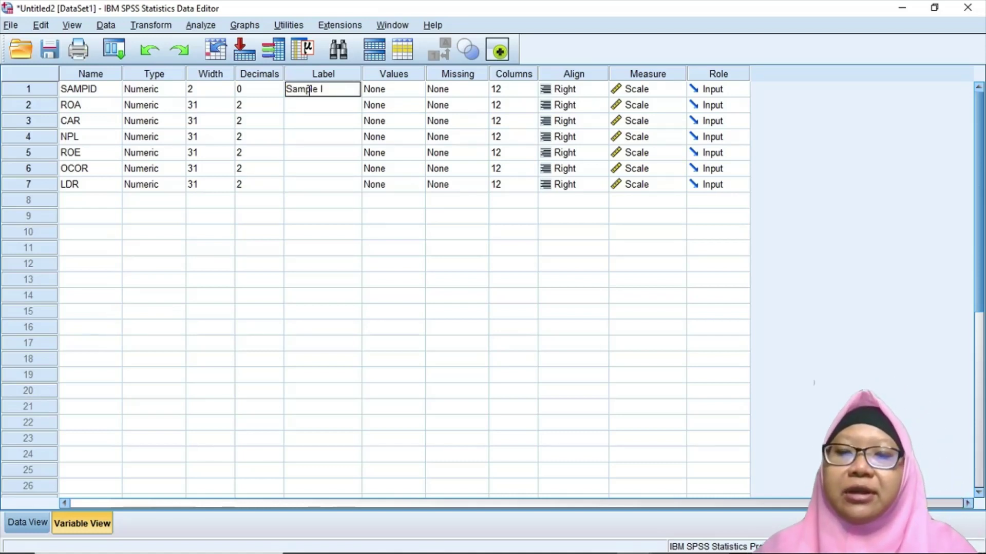
pyautogui.write('dentity')
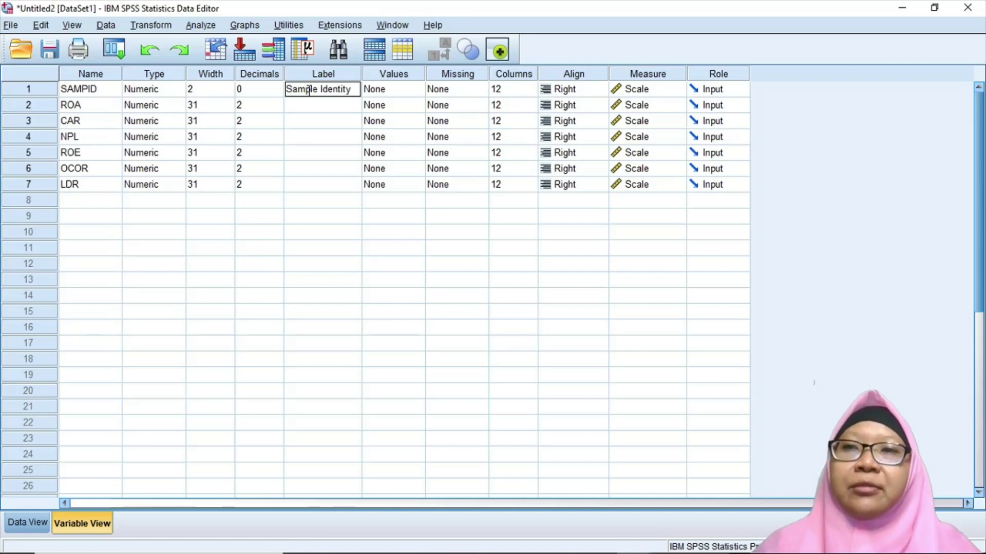
pyautogui.click(302, 111)
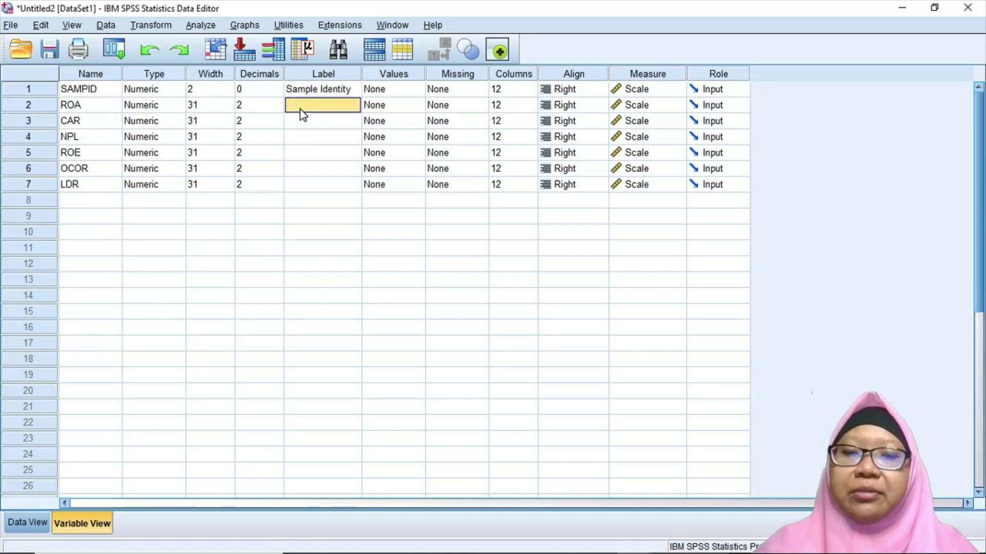
pyautogui.write('Roturn')
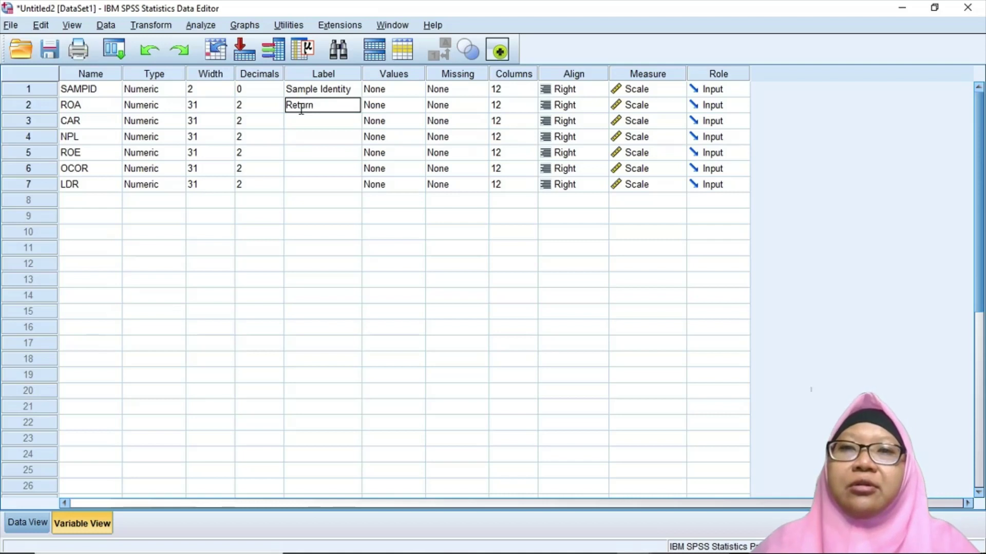
pyautogui.write(' on Assets')
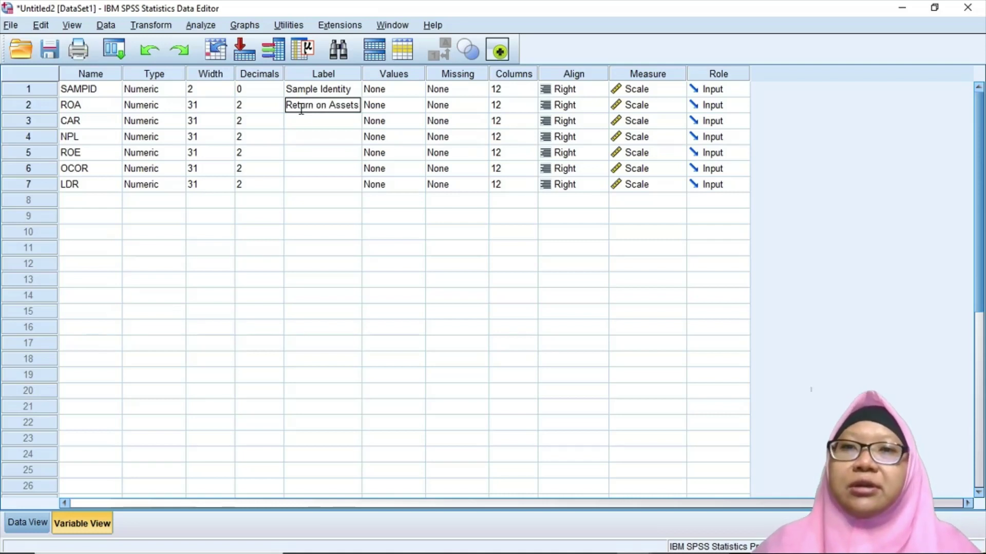
pyautogui.press('Return')
# - Label the variable CAR as "Capital Assets Ratio"
pyautogui.write('Capital')
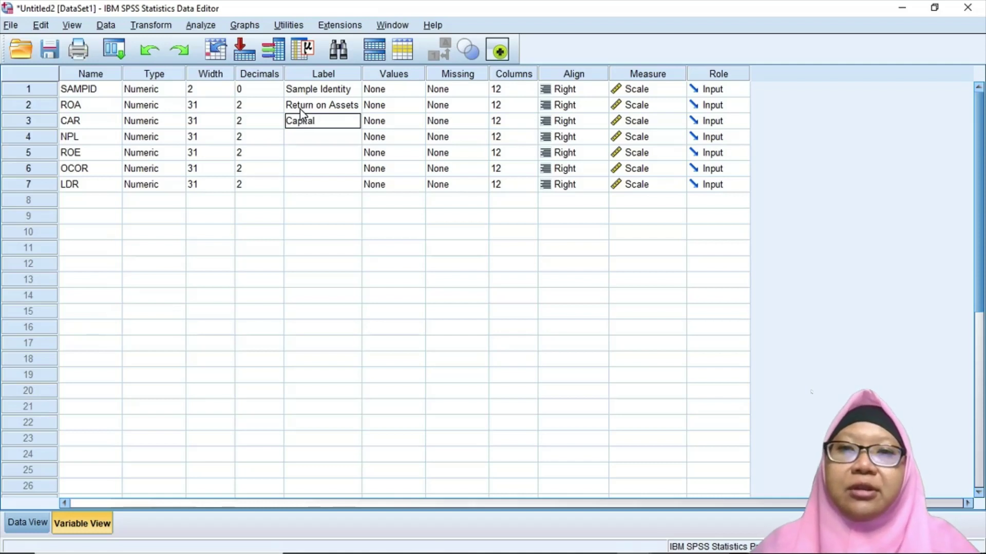
pyautogui.write(' Assets rat')
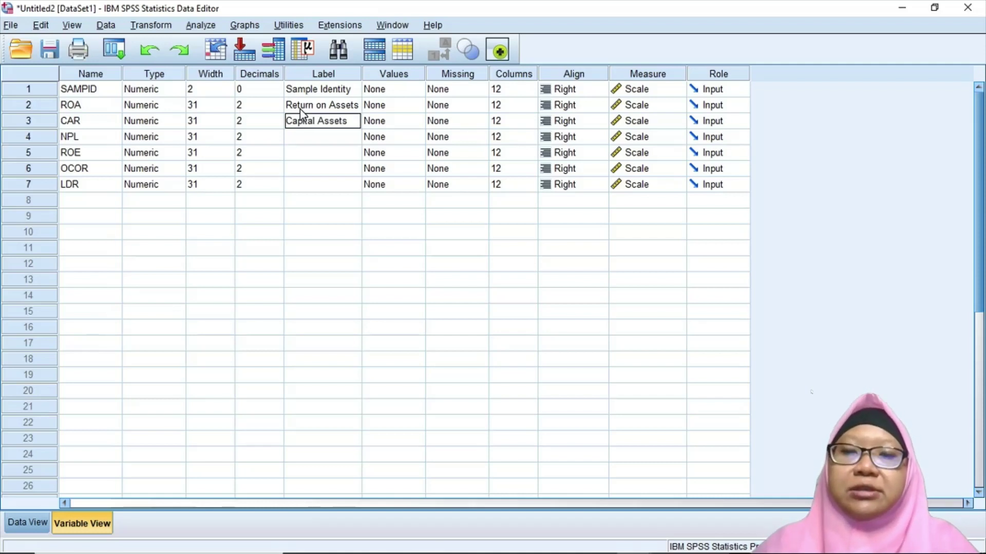
pyautogui.press('BackSpace')
pyautogui.press('BackSpace')
pyautogui.press('BackSpace')
pyautogui.press('BackSpace')
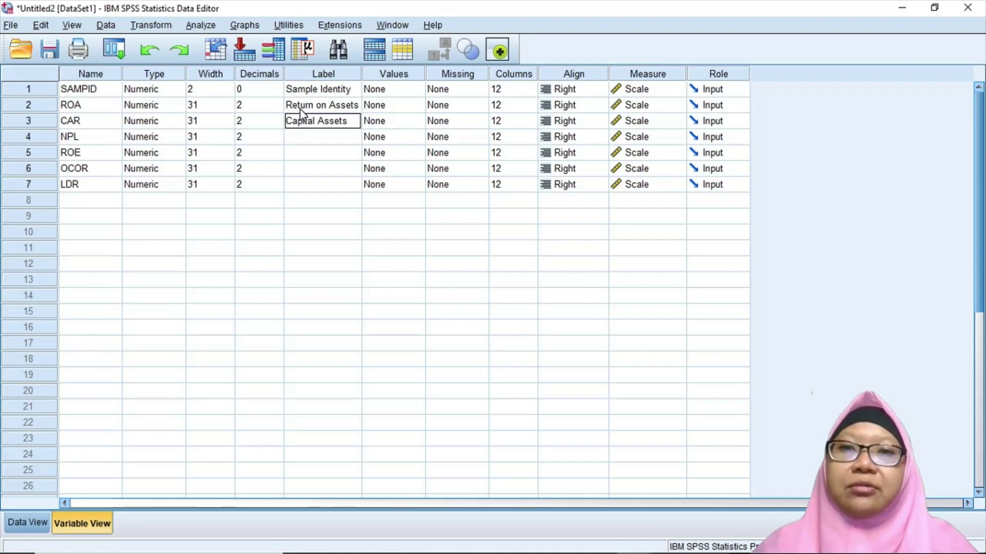
pyautogui.write('Ratio')
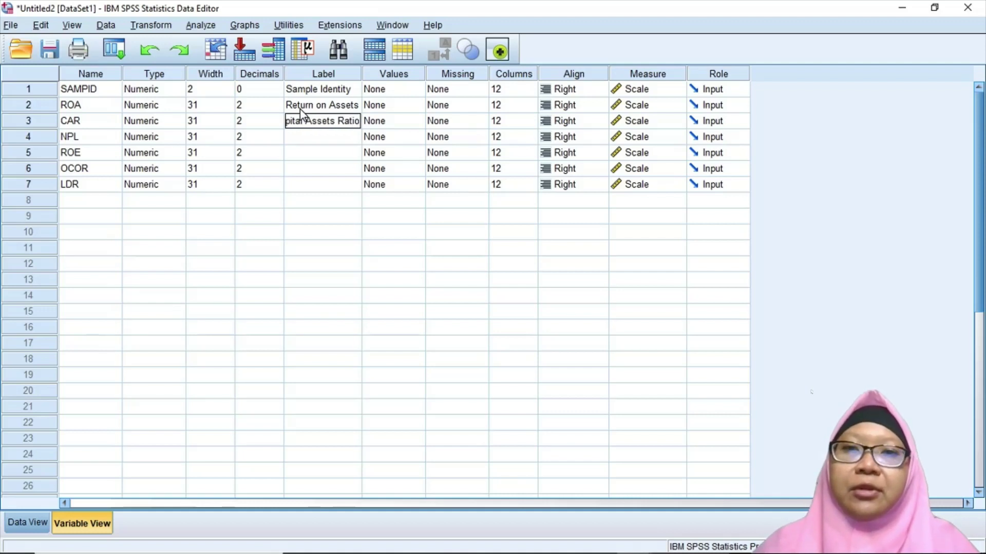
pyautogui.press('Return')
# - Label the variable NPL as "Non Performing Loan" and ROE as "Return on Equity"
pyautogui.write('N')
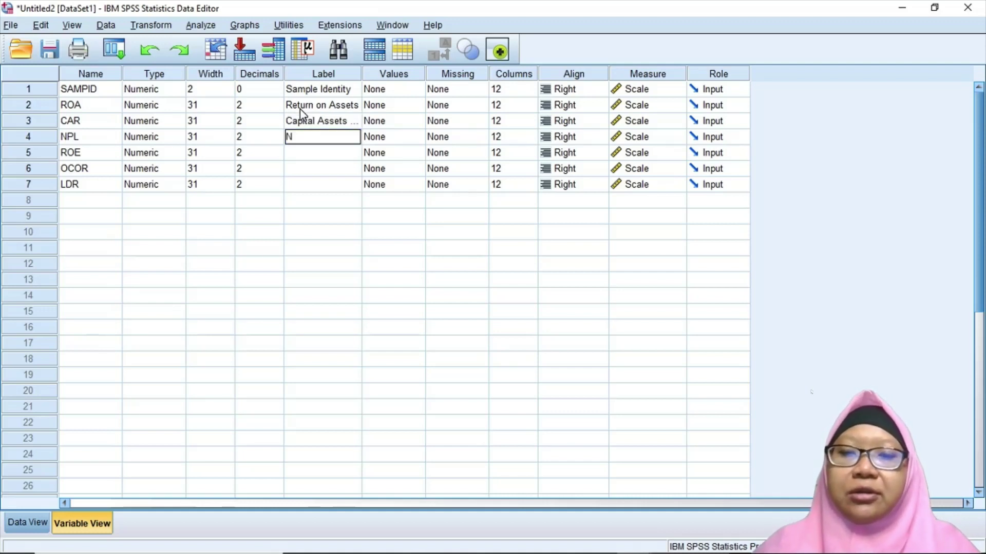
pyautogui.write('on Performing Loa')
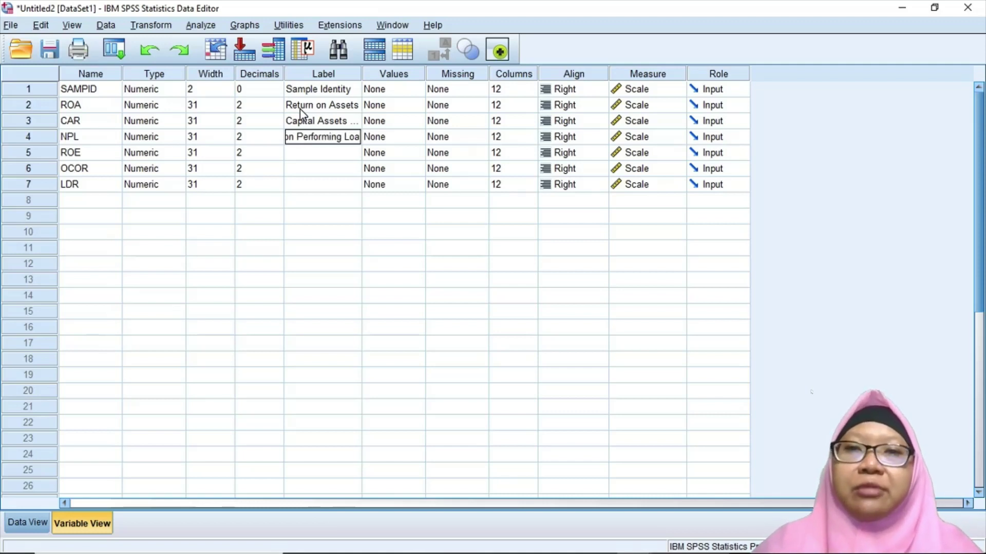
pyautogui.write('n')
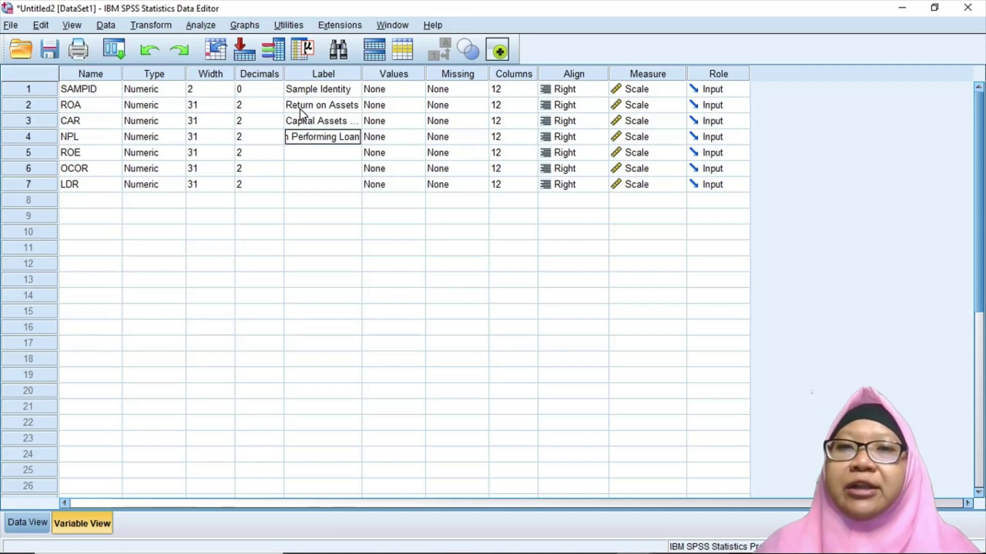
pyautogui.press('Return')
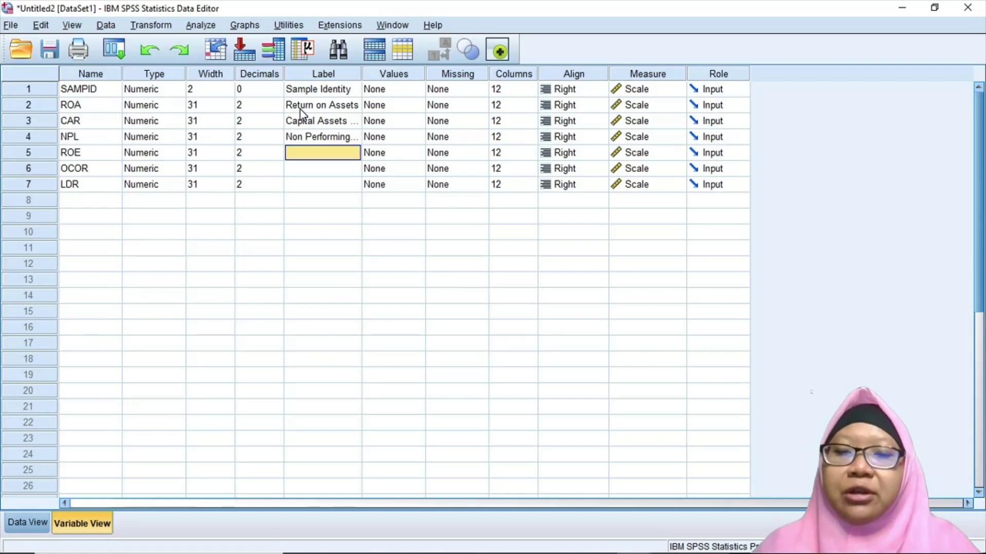
pyautogui.write('Return on')
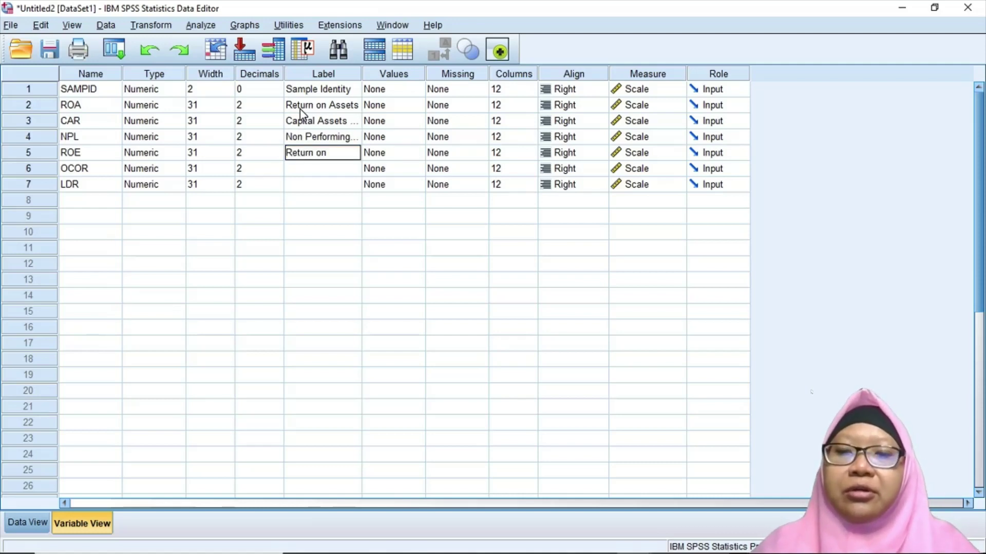
pyautogui.write(' Equity')
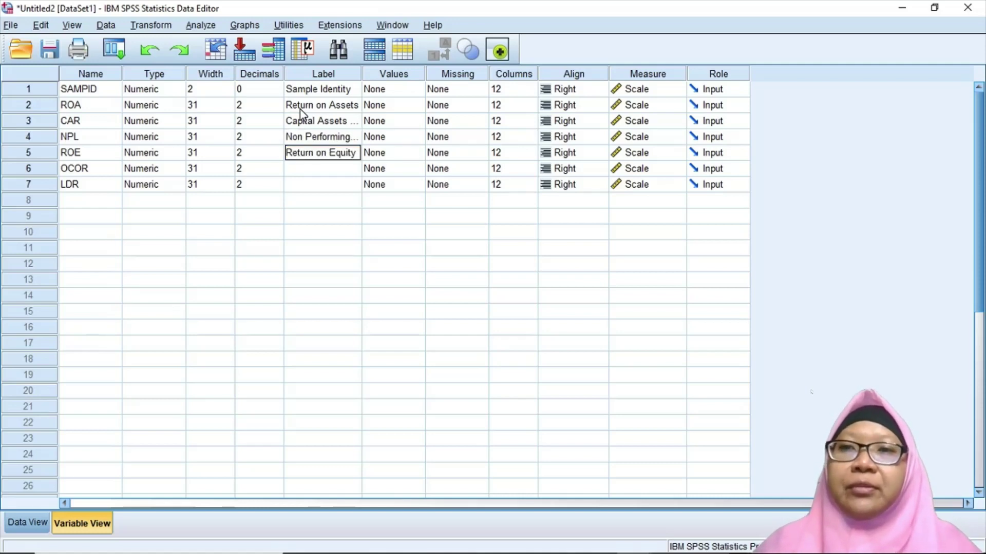
pyautogui.press('Return')
# - Label the variable OCOR as "Ratio of Operating Cost and Operating Revenue"
pyautogui.write('Op')
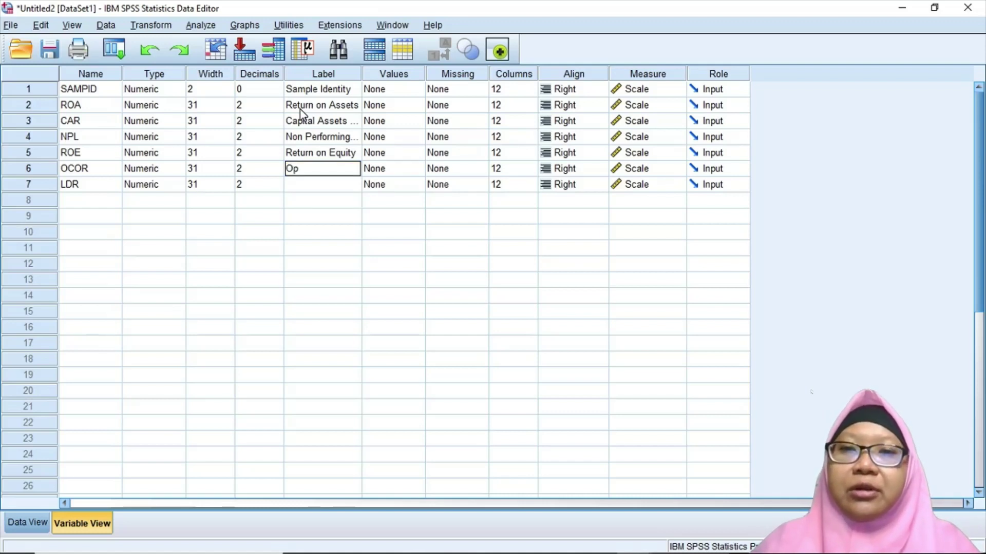
pyautogui.press('BackSpace')
pyautogui.press('BackSpace')
pyautogui.write('Ratio')
pyautogui.press('BackSpace')
pyautogui.press('BackSpace')
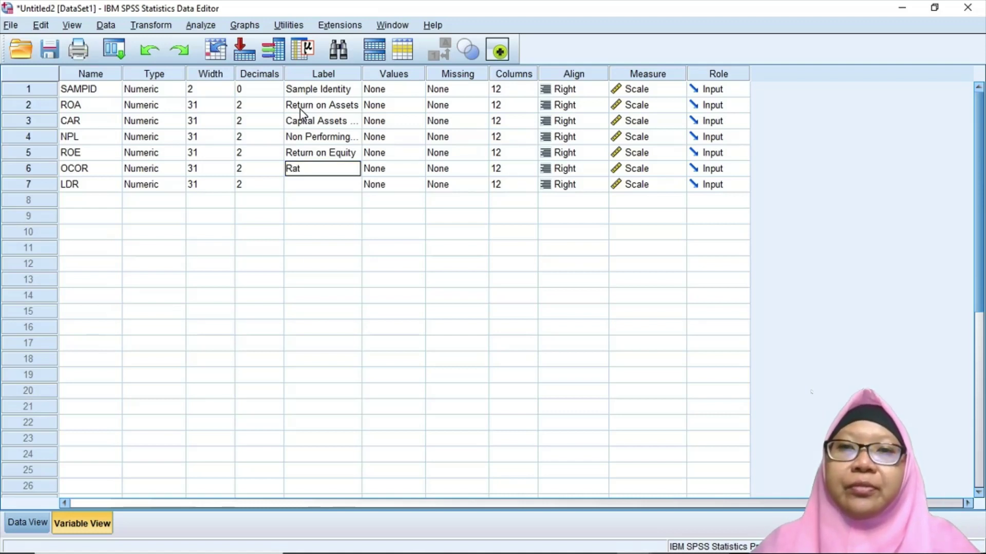
pyautogui.write('io of Pe')
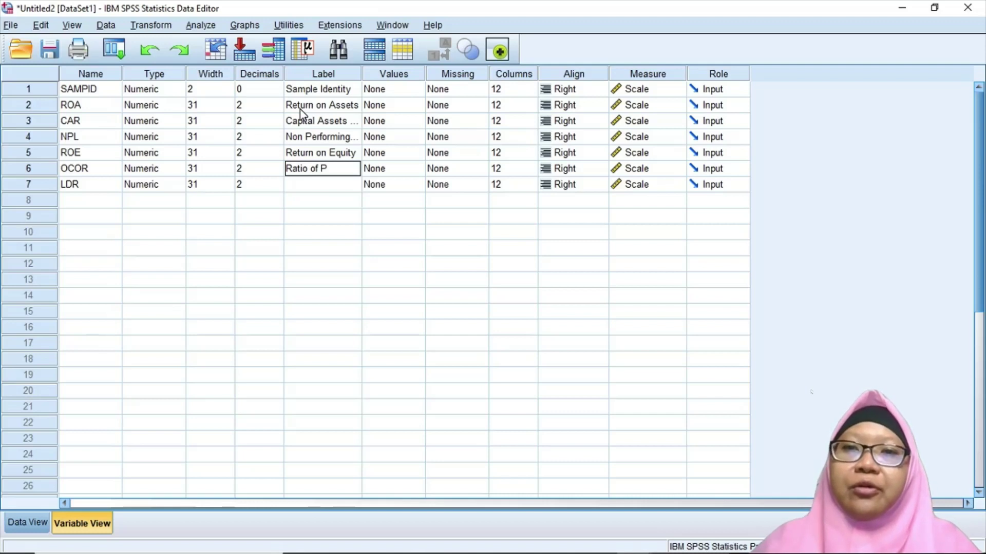
pyautogui.press('BackSpace')
pyautogui.press('BackSpace')
pyautogui.write('Opera')
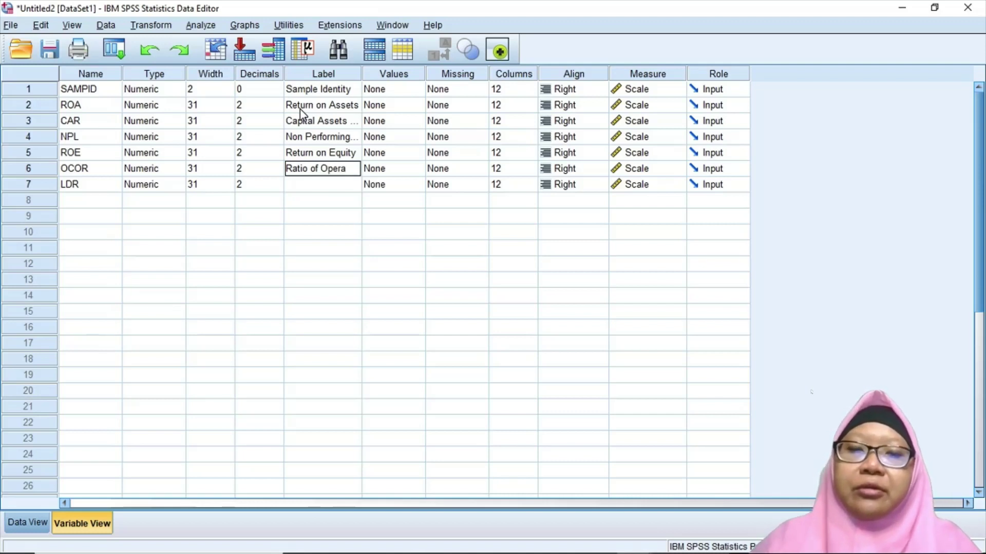
pyautogui.write('ting Cos')
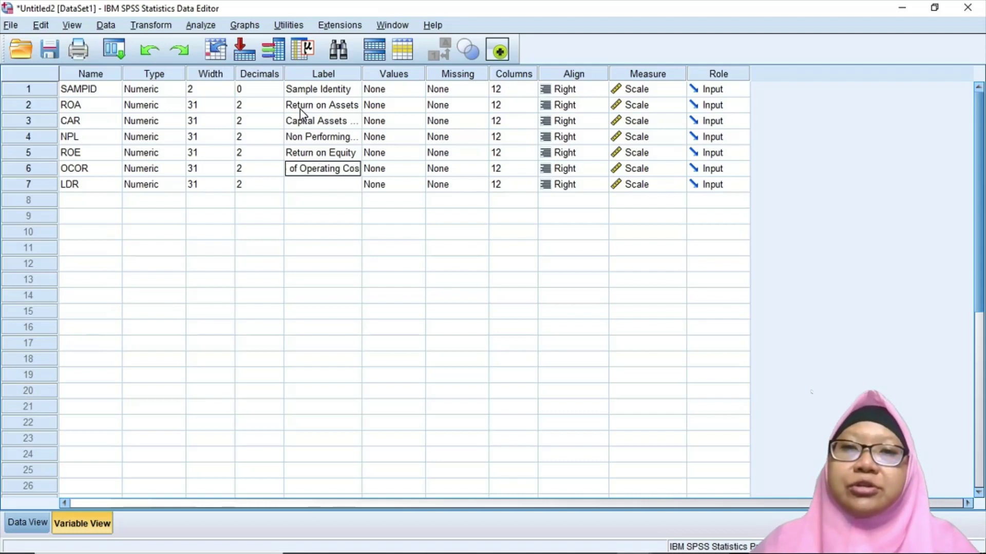
pyautogui.write('t and')
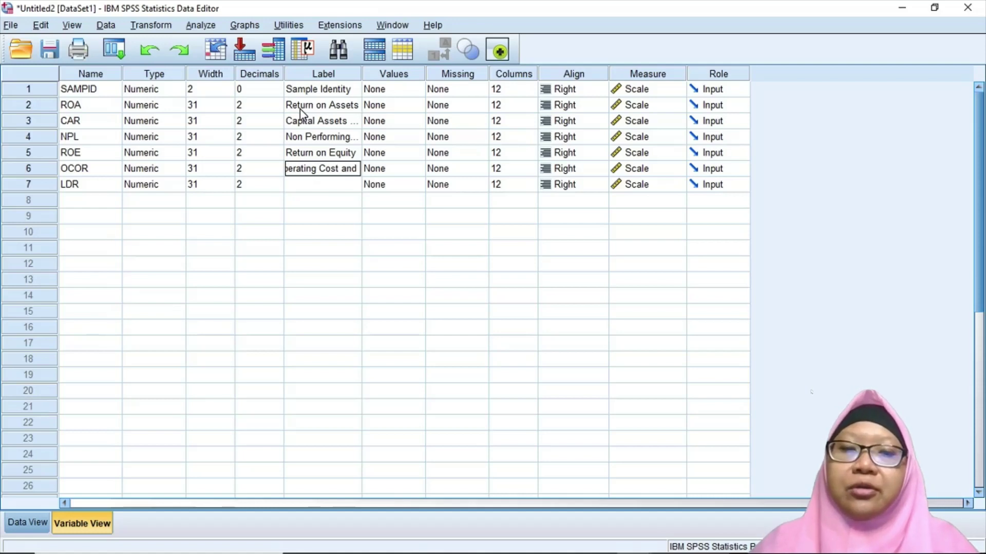
pyautogui.write(' Operating R')
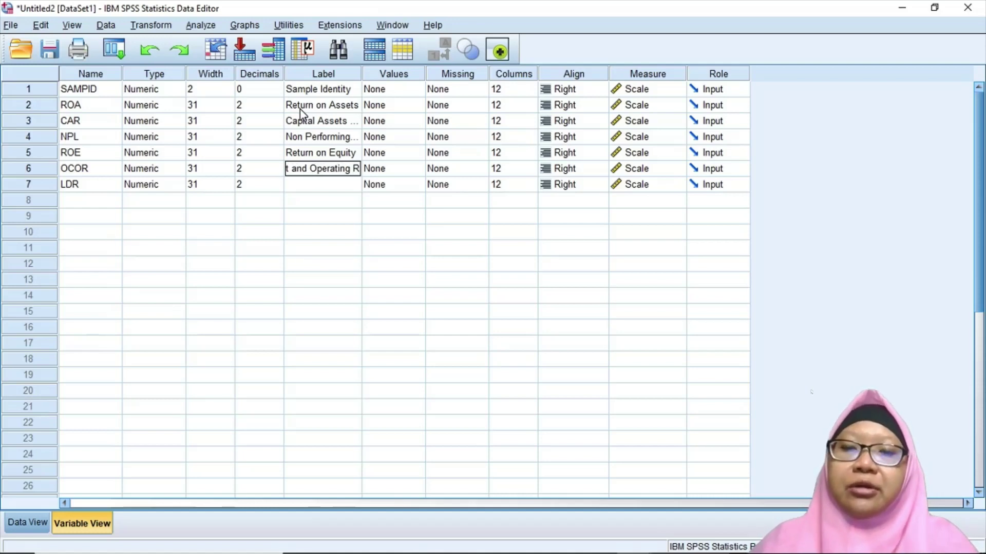
pyautogui.write('evenue')
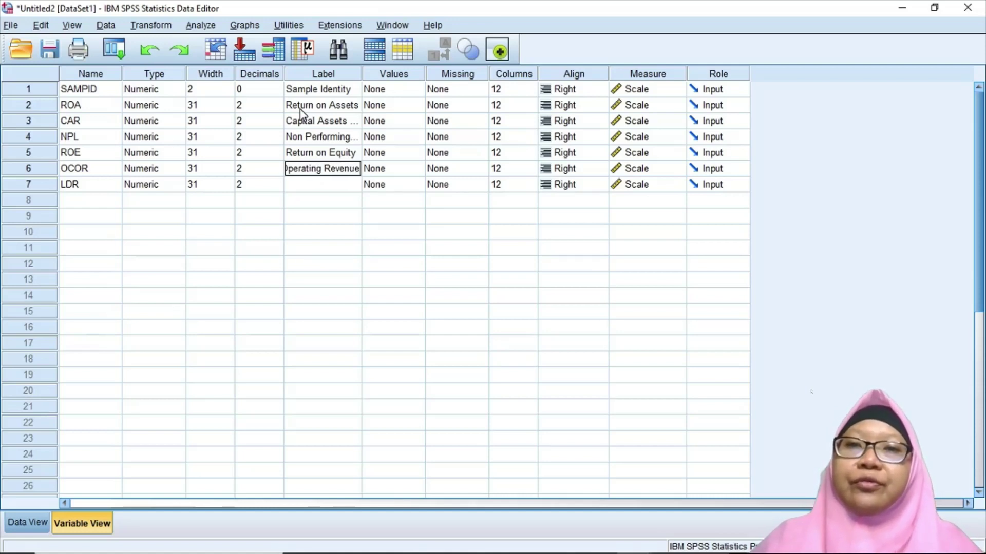
pyautogui.press('Return')
# - Label the variable LDR as "Loan to Deposit Ratio"
pyautogui.write('Loan')
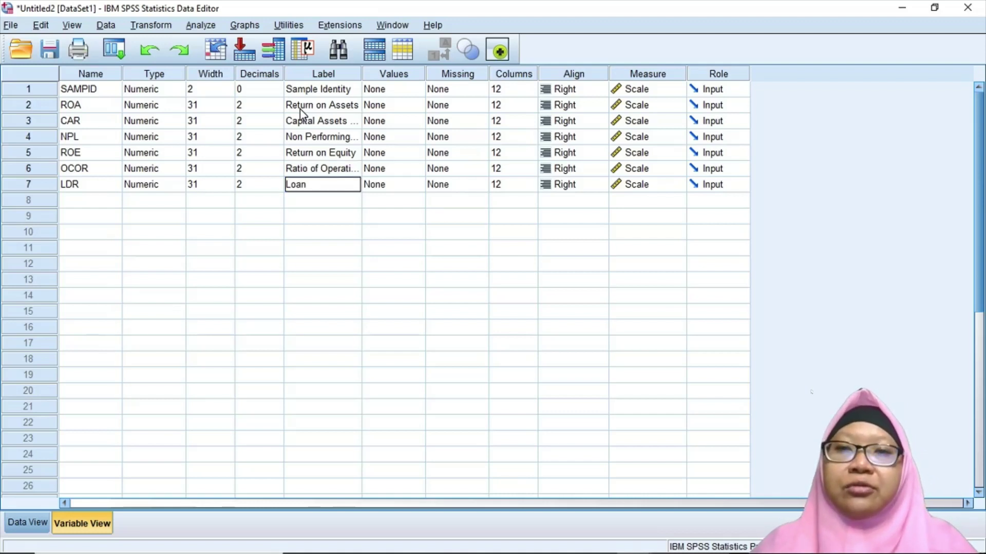
pyautogui.write(' to')
pyautogui.press('BackSpace')
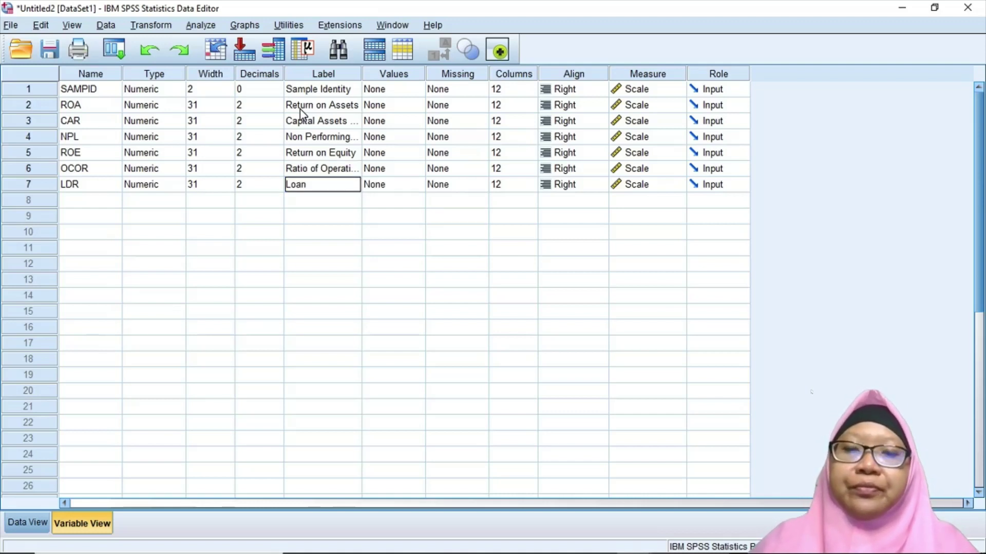
pyautogui.write('to Depos')
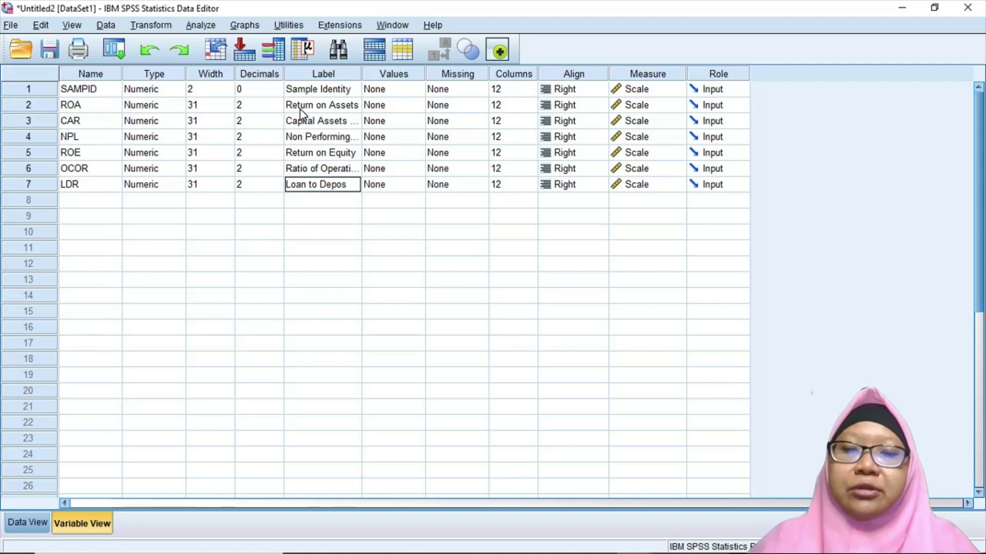
pyautogui.write('it Ration')
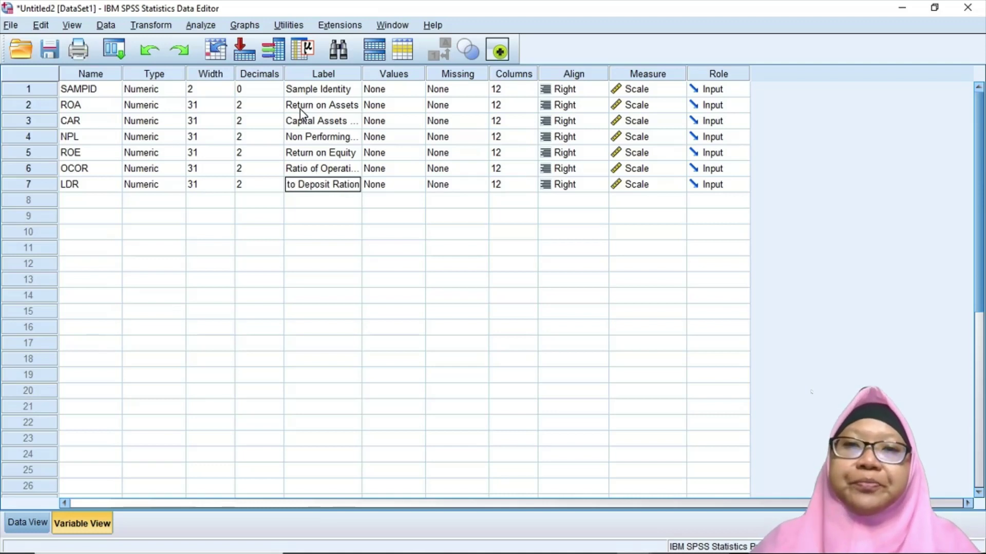
pyautogui.press('BackSpace')
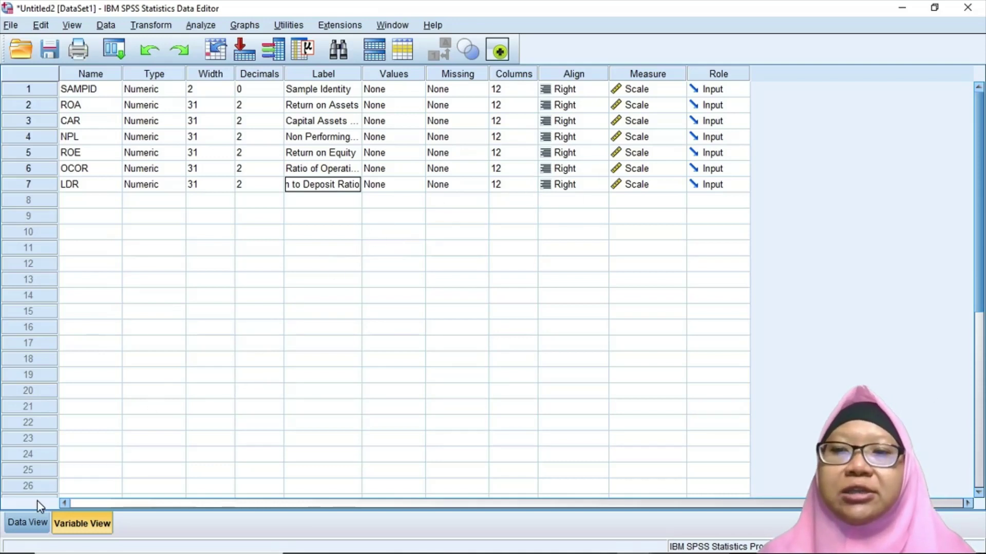
# - From the data view, start a Descriptives analysis and include the variables ROA, CAR, NPL, ROE, OCOR and LDR
pyautogui.click(24, 529)
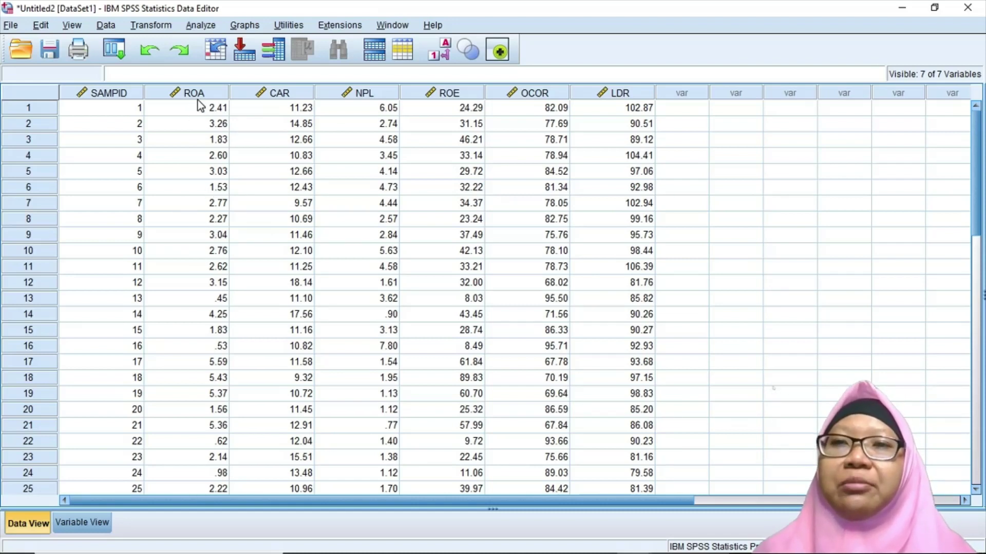
pyautogui.click(202, 26)
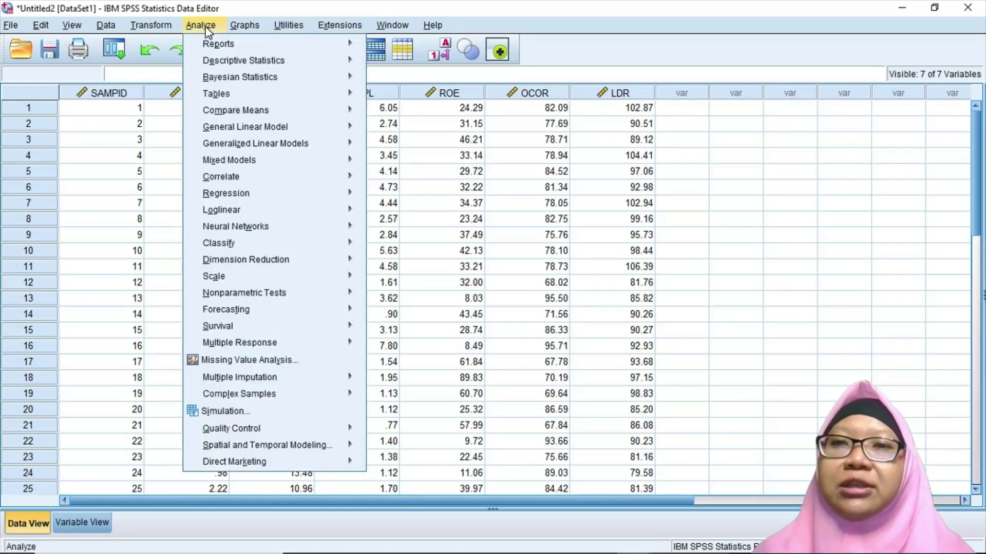
pyautogui.moveTo(209, 63)
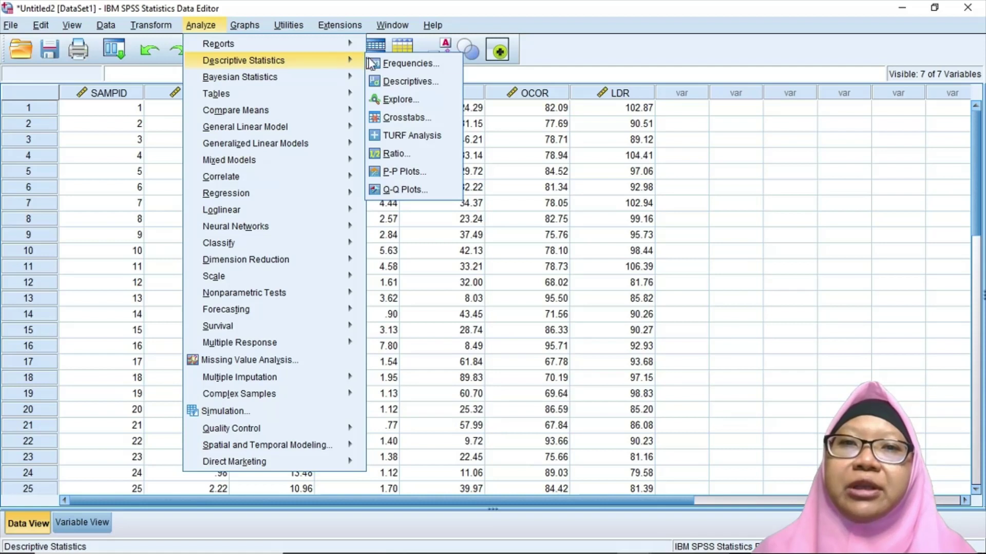
pyautogui.click(385, 81)
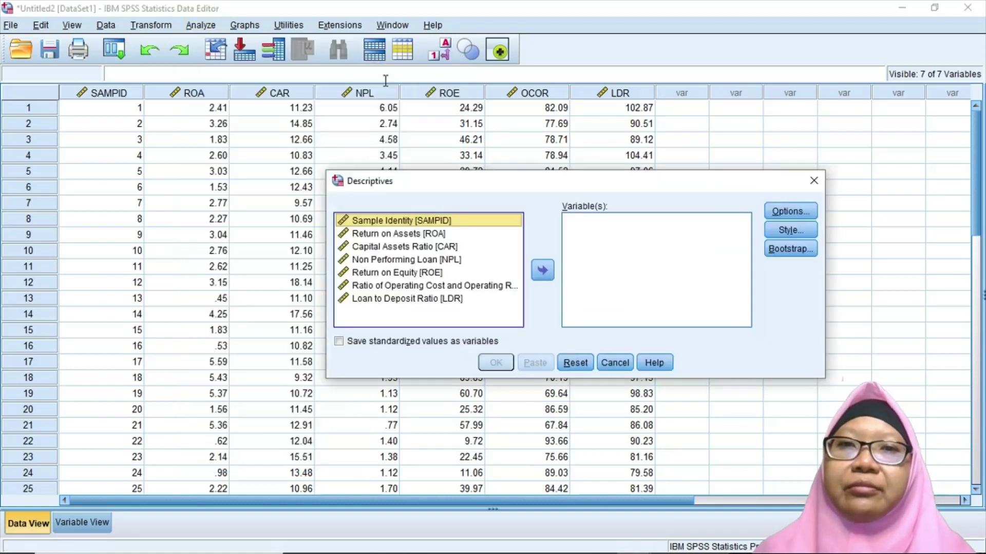
pyautogui.click(465, 235)
pyautogui.hotkey('shift', 'Down')
pyautogui.hotkey('shift', 'Down')
pyautogui.hotkey('shift', 'Down')
pyautogui.hotkey('shift', 'Down')
pyautogui.hotkey('shift', 'Down')
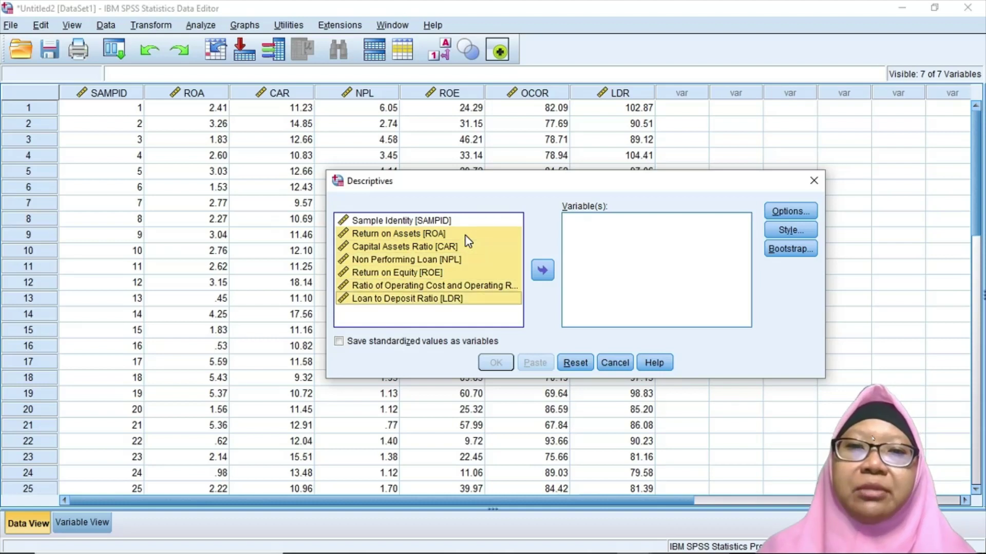
pyautogui.click(542, 271)
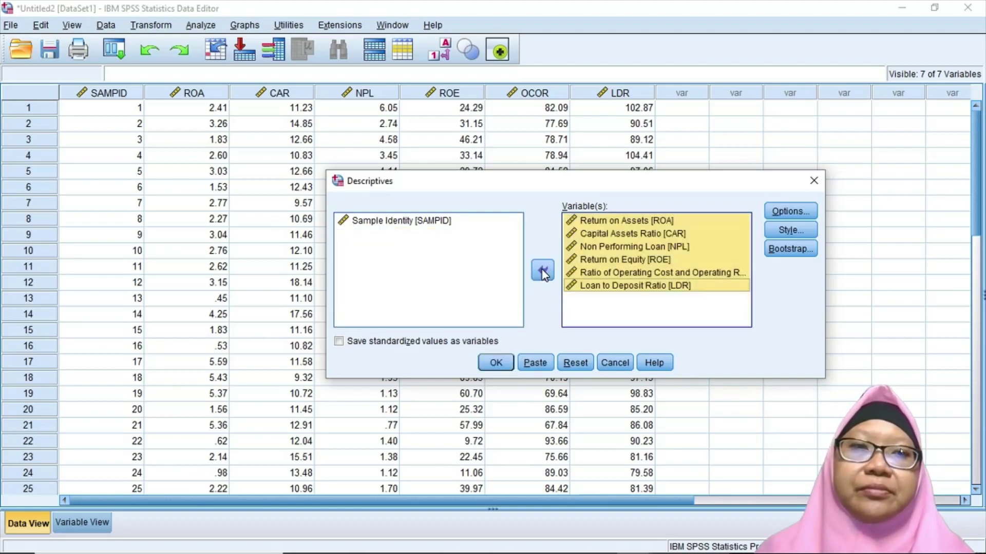
# - Add S.E. mean, Kurtosis and Skewness to the descriptive statistics options and run the analysis
pyautogui.click(790, 215)
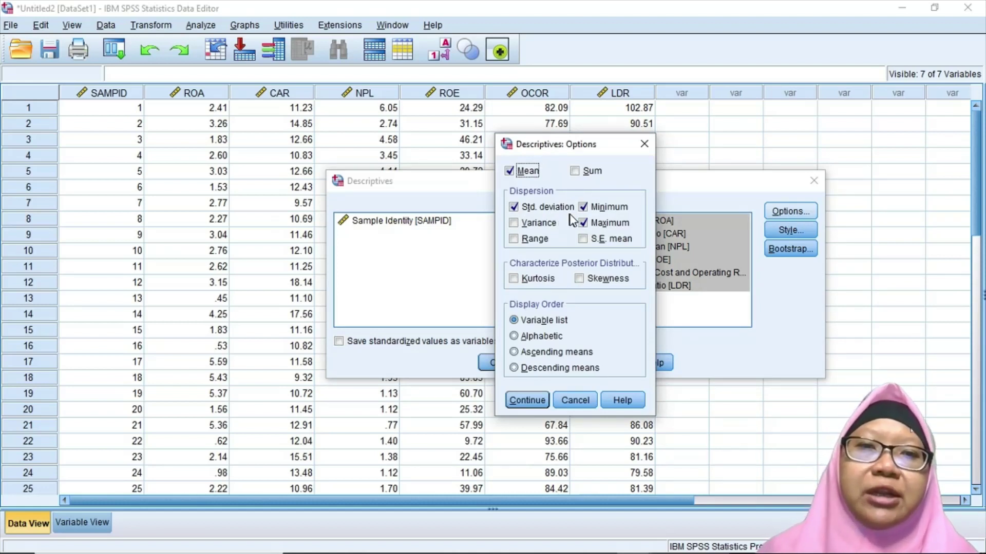
pyautogui.click(583, 239)
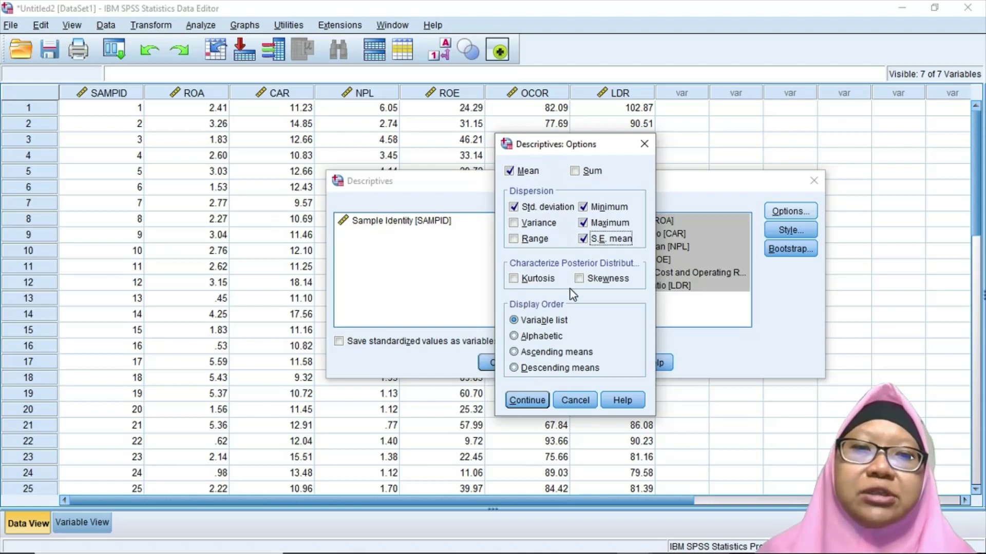
pyautogui.click(534, 281)
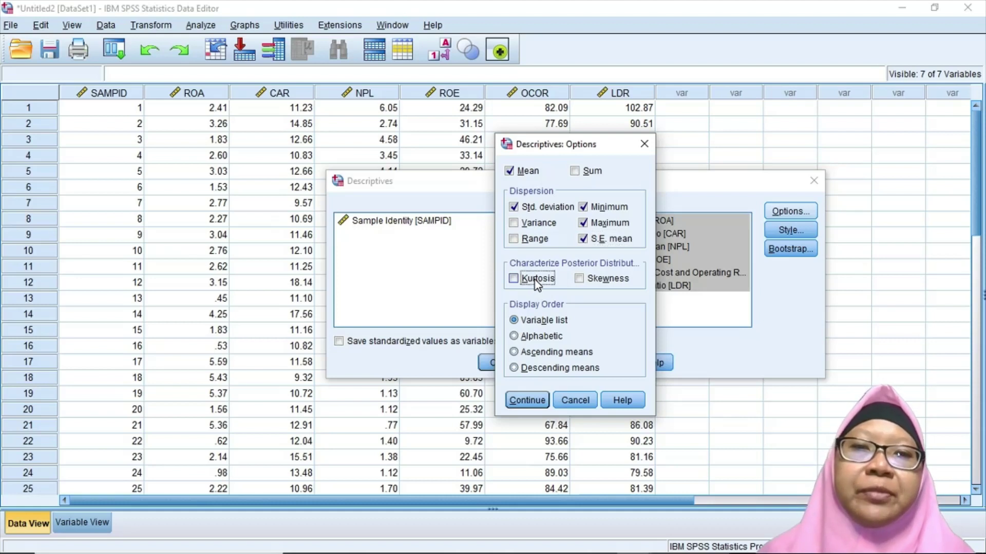
pyautogui.click(594, 282)
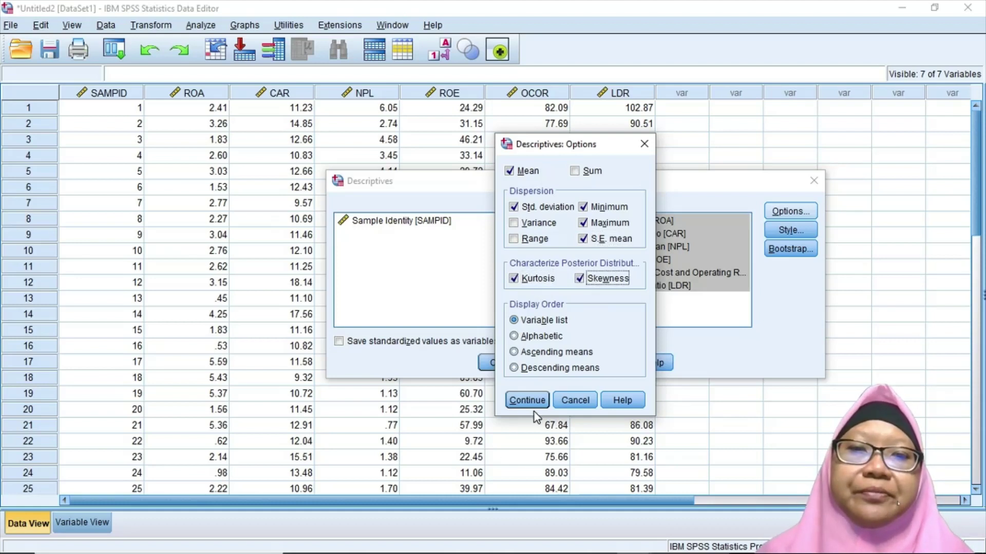
pyautogui.click(527, 401)
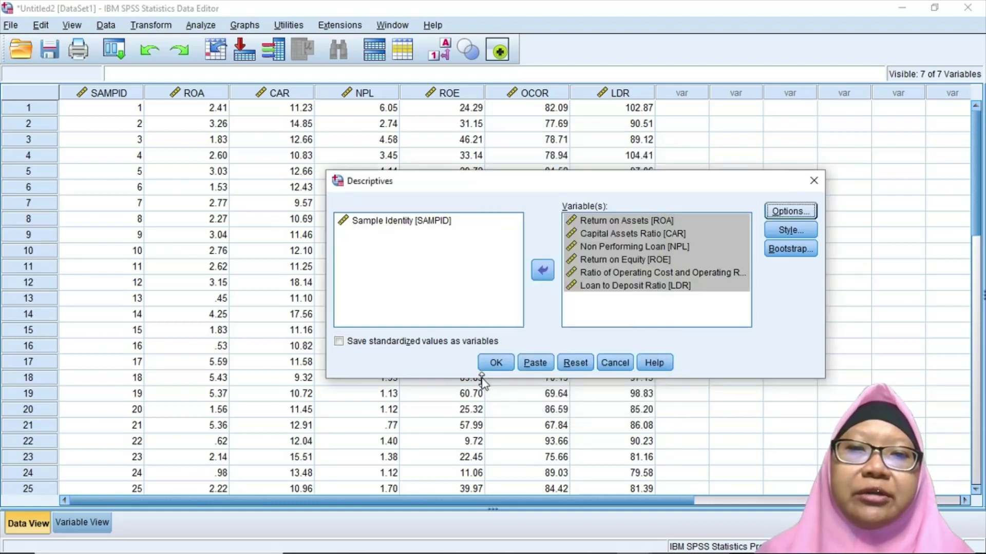
pyautogui.click(494, 367)
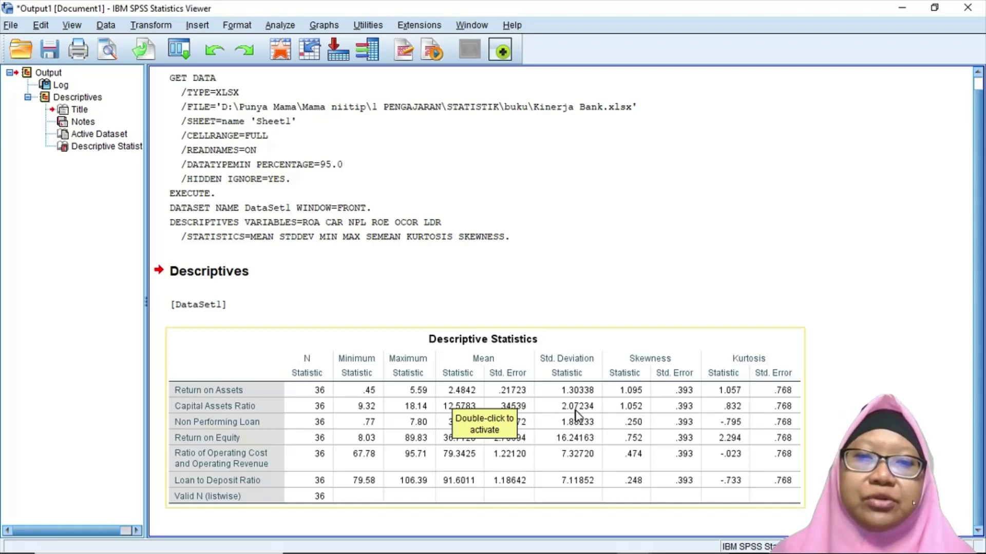
# - Examine the Descriptive Statistics table in the output and return to the dataset in the Data Editor
pyautogui.click(587, 339)
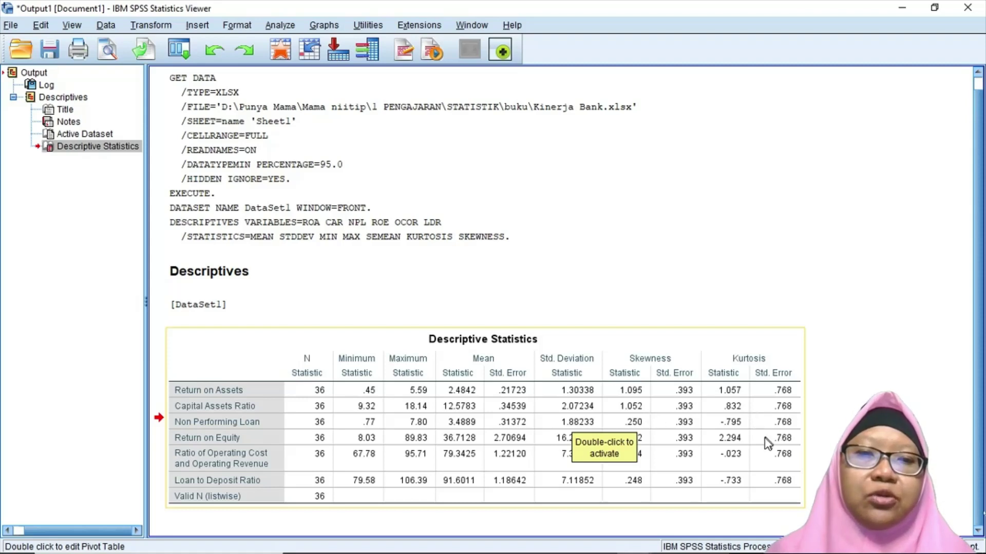
pyautogui.click(809, 439)
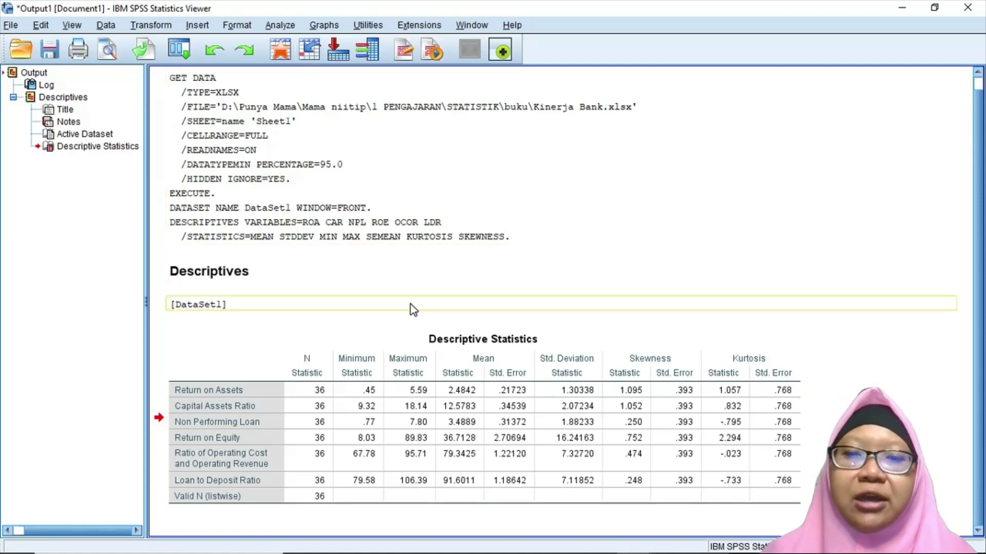
pyautogui.moveTo(606, 544)
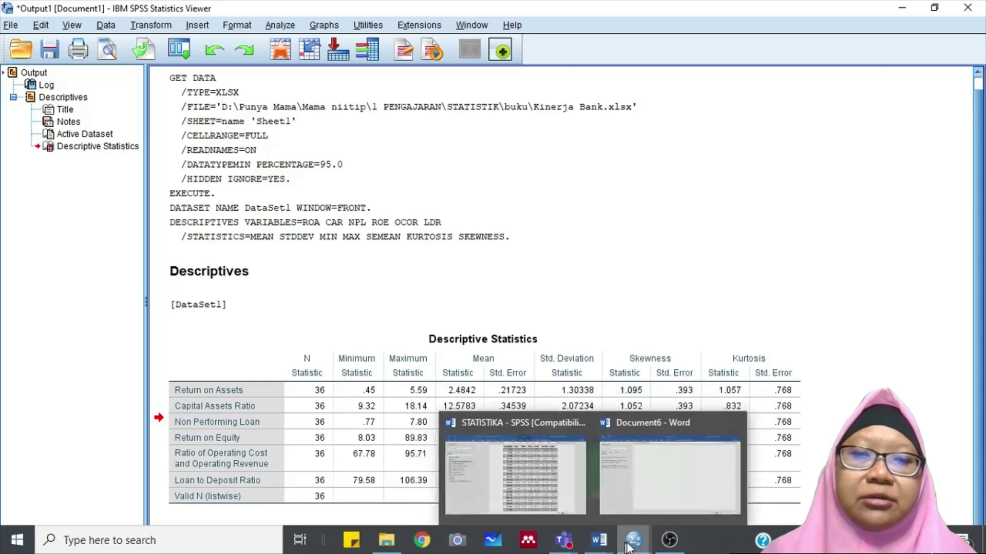
pyautogui.click(663, 501)
pyautogui.click(663, 501)
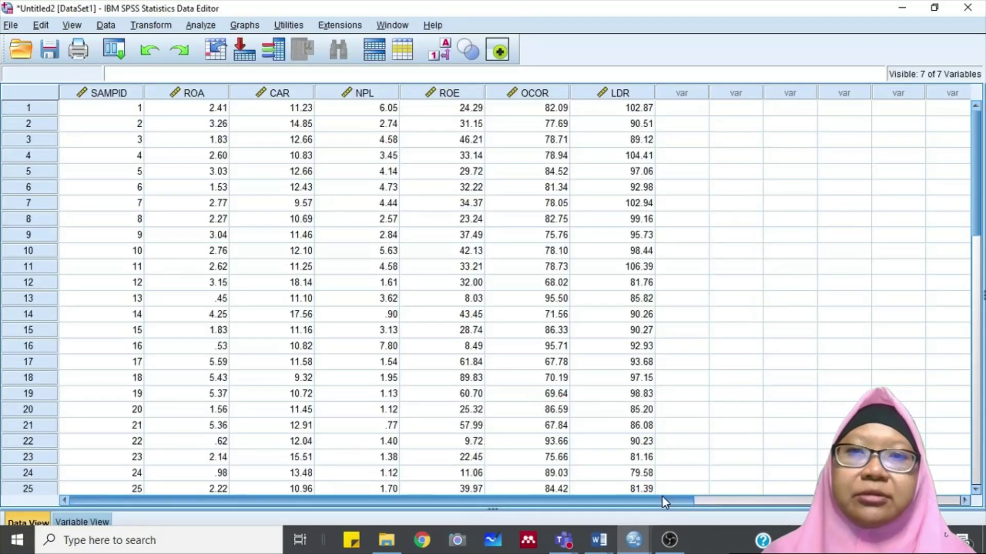
# - Start a Linear Regression analysis with Return on Assets (ROA) as the dependent variable
pyautogui.click(209, 27)
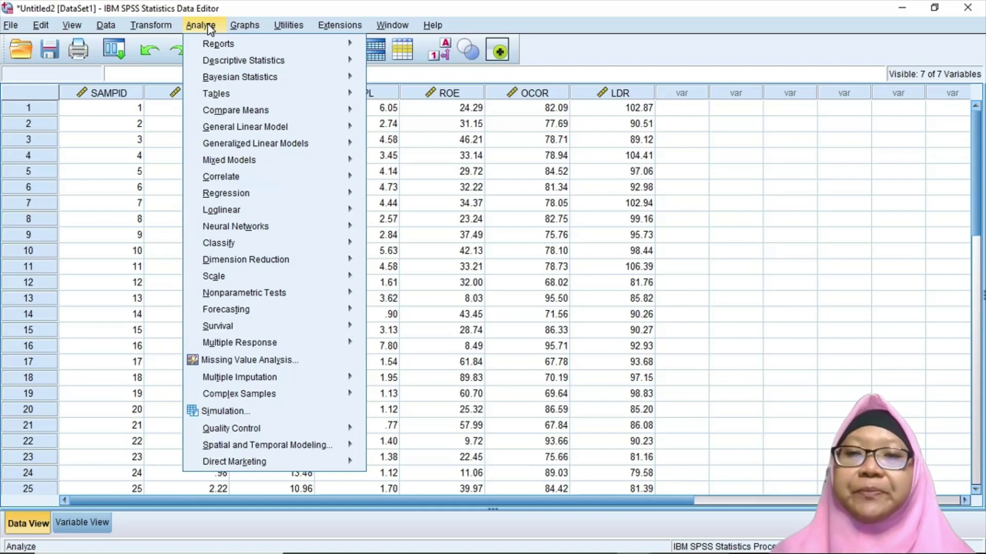
pyautogui.click(210, 60)
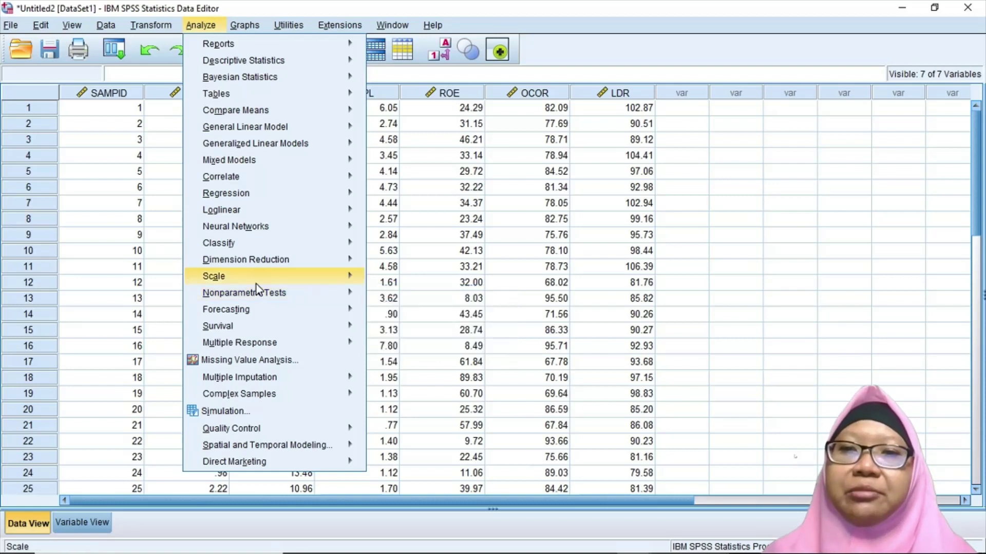
pyautogui.moveTo(257, 284)
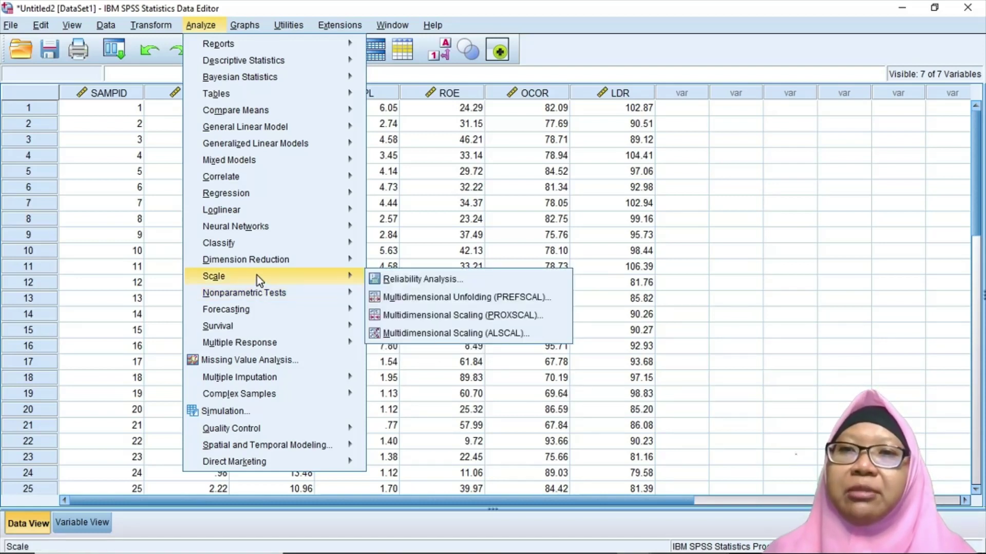
pyautogui.moveTo(268, 140)
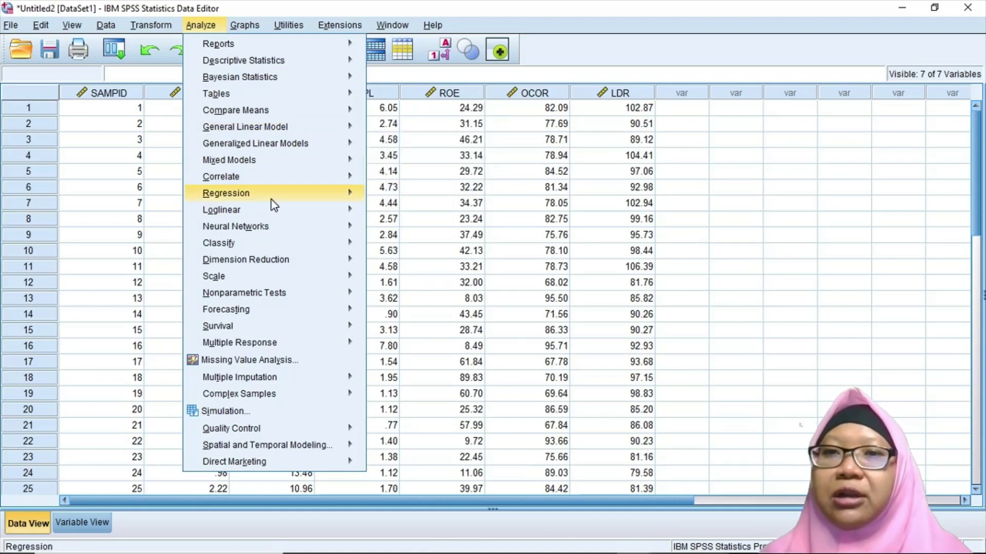
pyautogui.moveTo(346, 196)
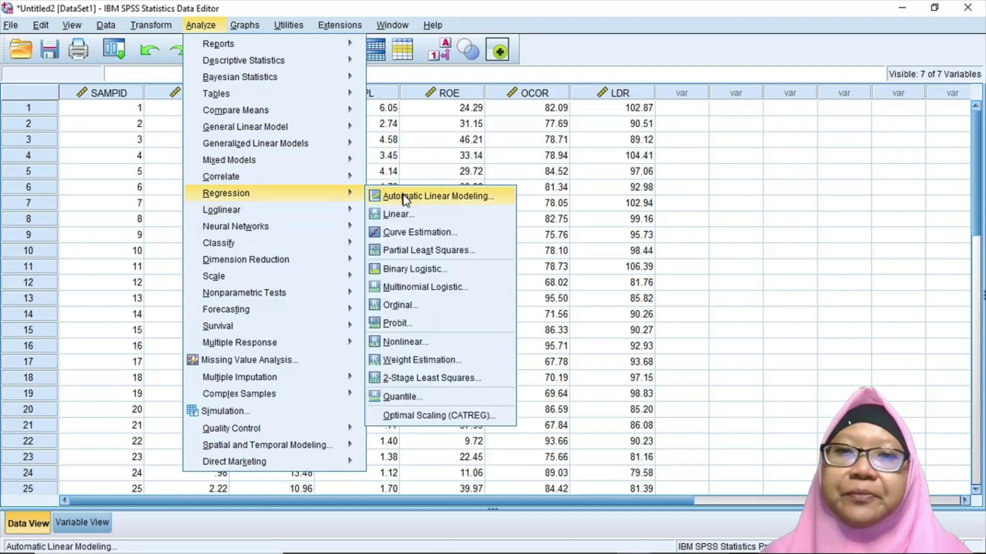
pyautogui.click(406, 213)
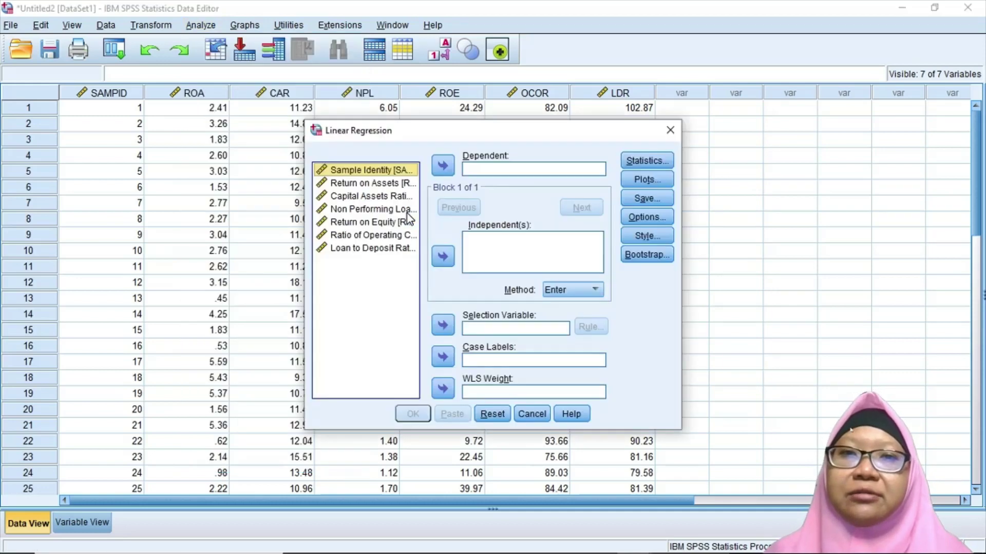
pyautogui.click(365, 183)
pyautogui.click(442, 167)
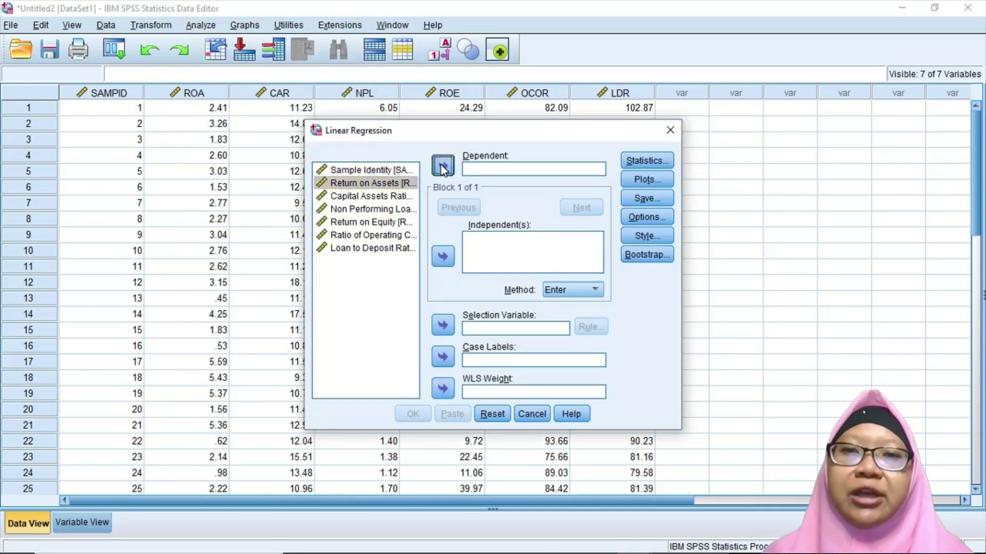
# - Add CAR, NPL, ROE, OCOR and LDR as the independent variables of the regression
pyautogui.click(384, 183)
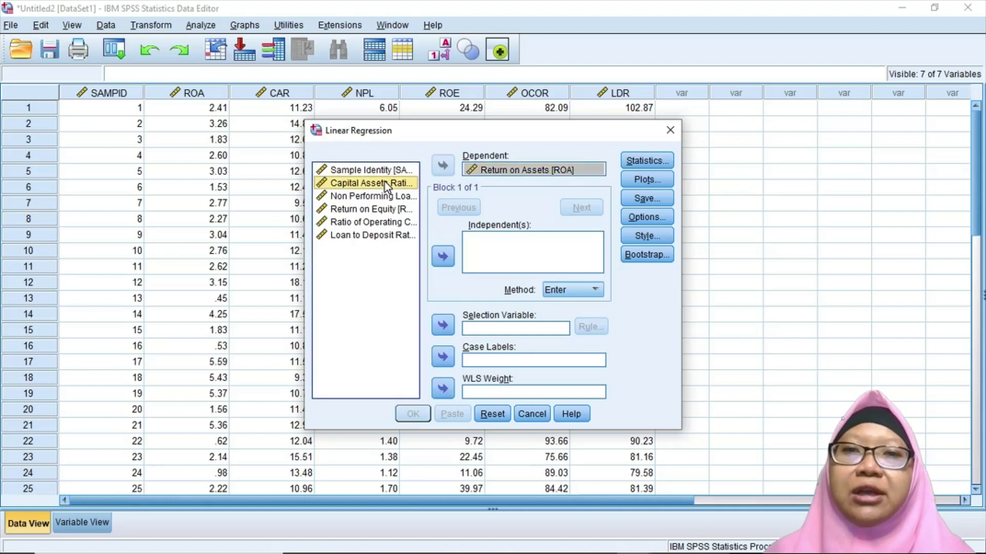
pyautogui.hotkey('shift', 'Down')
pyautogui.hotkey('shift', 'Down')
pyautogui.hotkey('shift', 'Down')
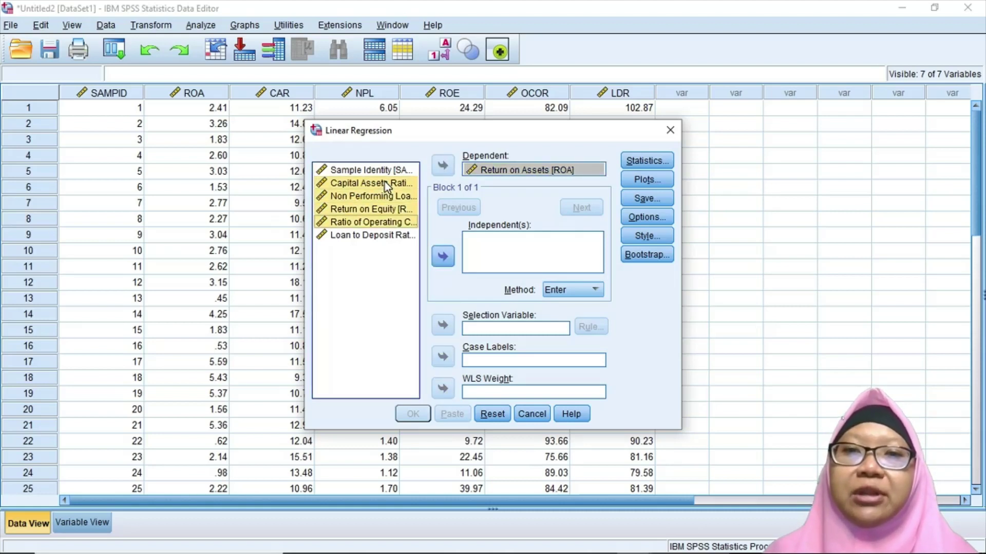
pyautogui.hotkey('shift', 'Down')
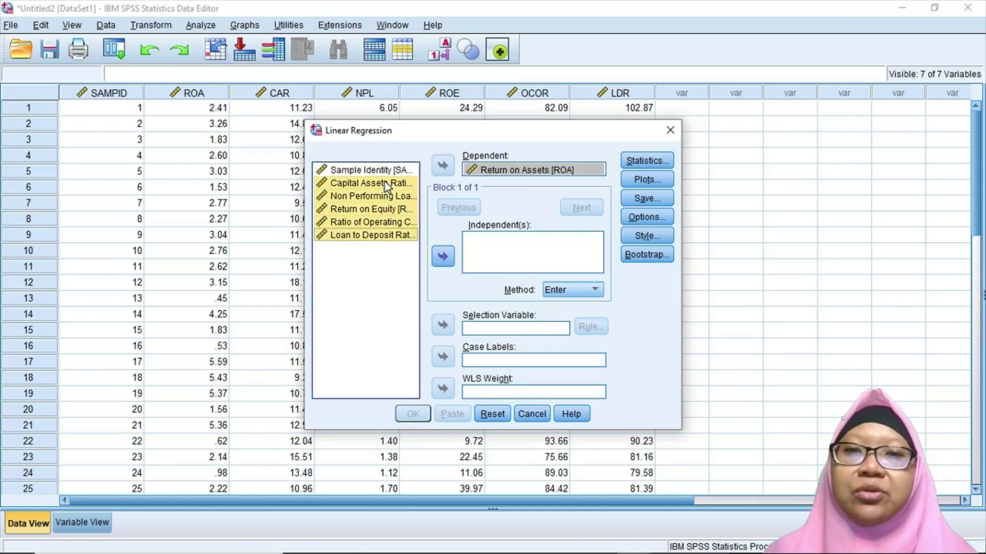
pyautogui.click(442, 257)
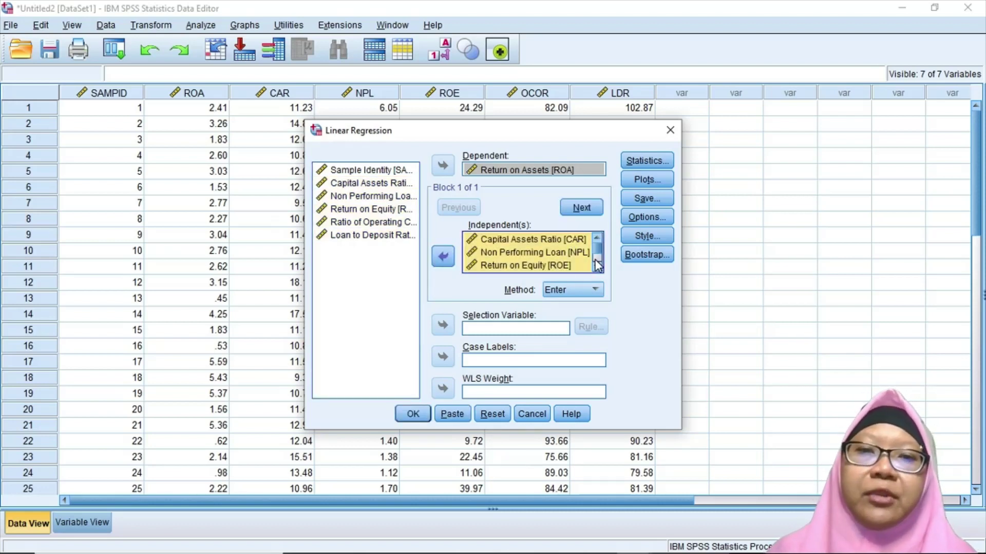
# - Add Collinearity diagnostics and Part and partial correlations to the statistics of the linear regression
pyautogui.click(646, 162)
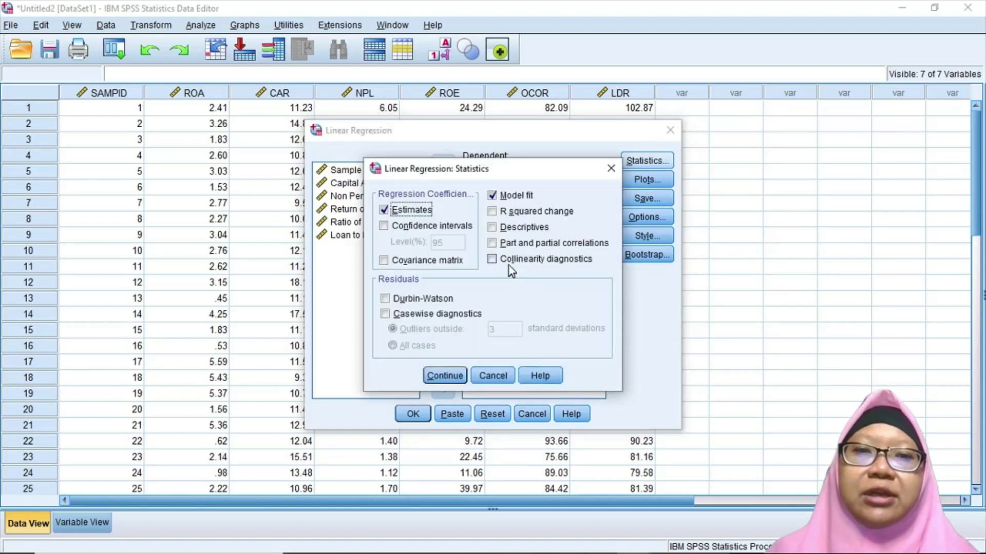
pyautogui.click(508, 261)
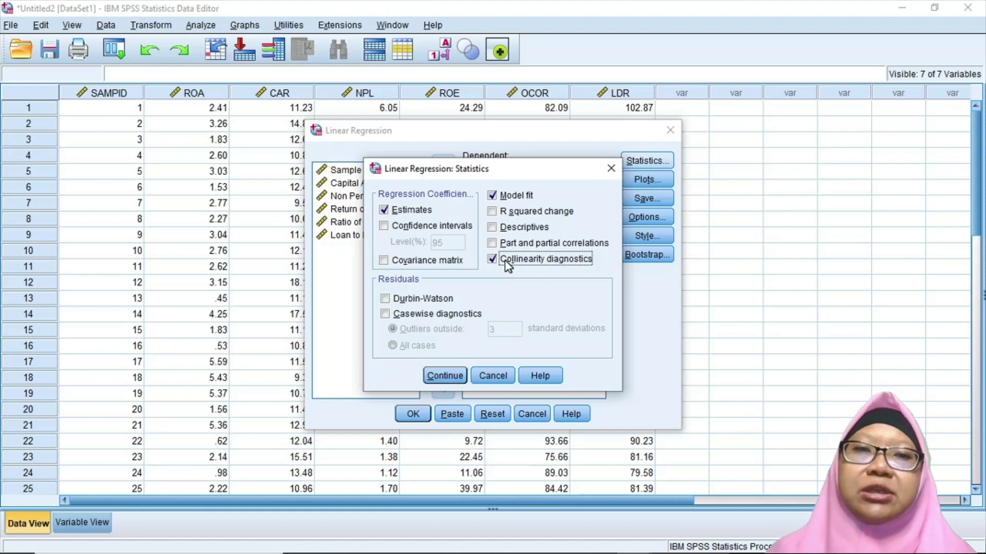
pyautogui.click(500, 245)
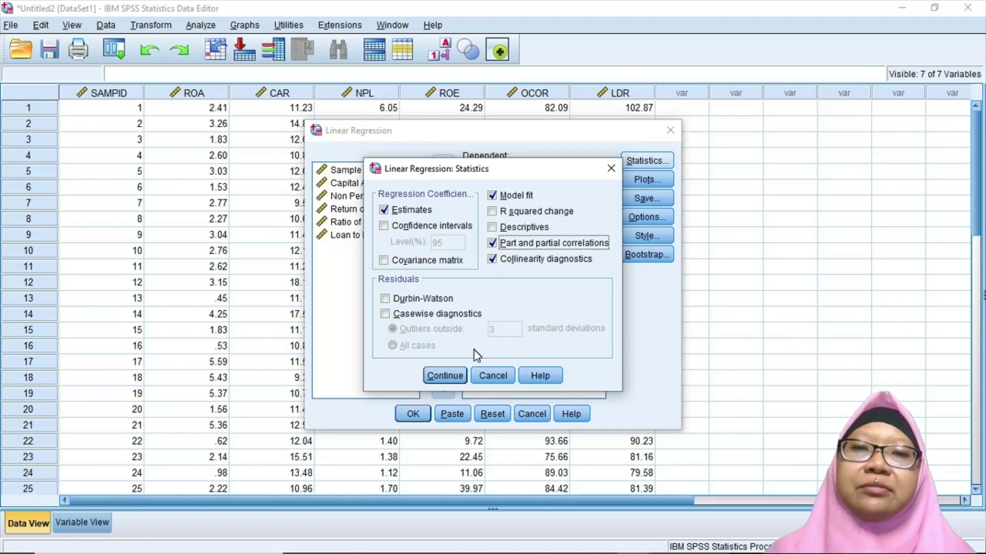
pyautogui.click(443, 380)
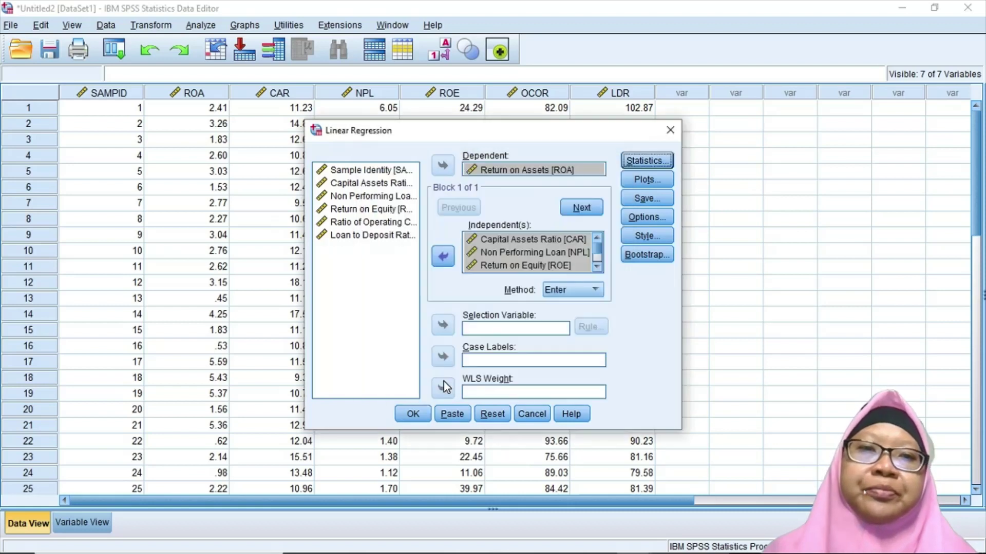
# - Set the regression plots to *SRESID on Y against *ZPRED on X, with a histogram and normal probability plot of the standardized residuals
pyautogui.click(636, 184)
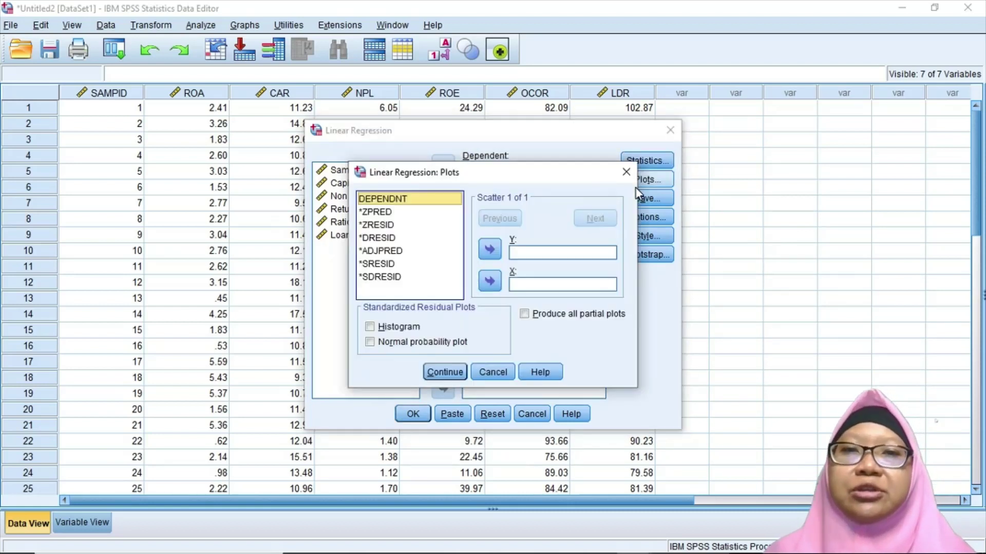
pyautogui.click(377, 264)
pyautogui.click(486, 252)
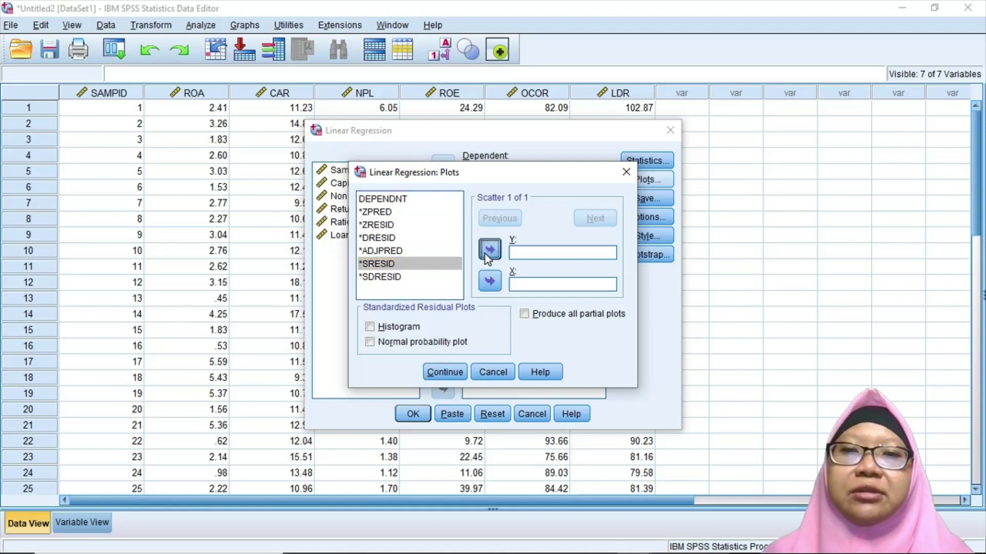
pyautogui.click(379, 211)
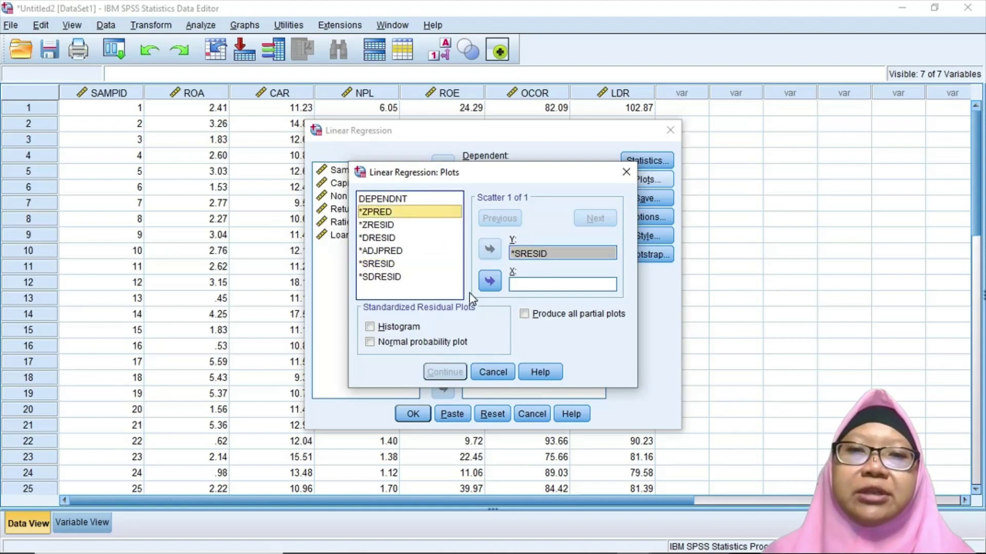
pyautogui.click(486, 283)
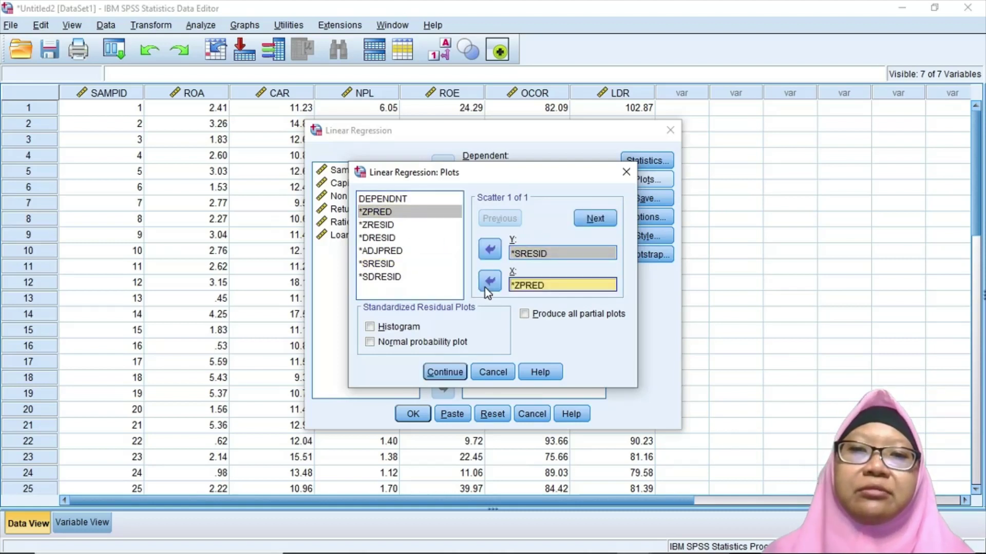
pyautogui.click(397, 328)
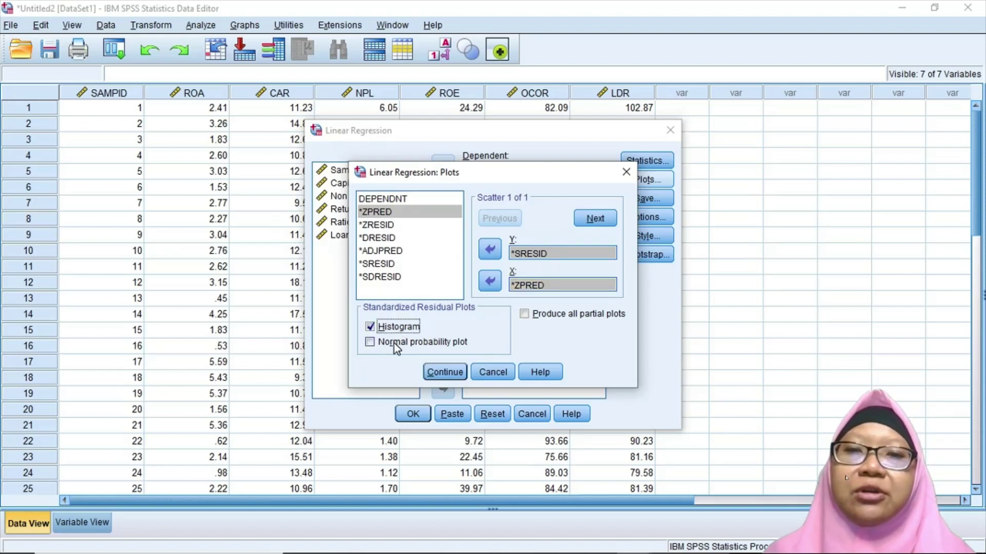
pyautogui.click(393, 343)
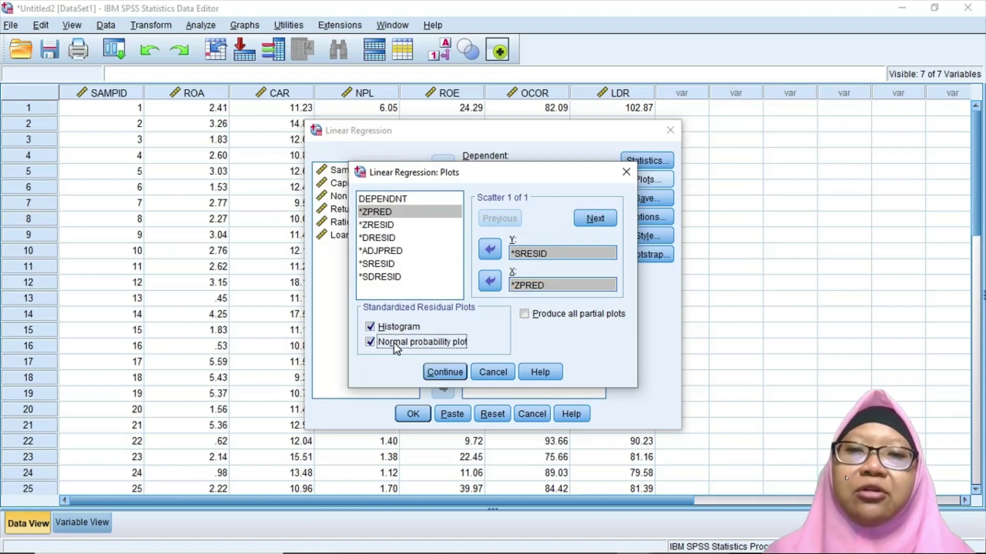
pyautogui.click(445, 372)
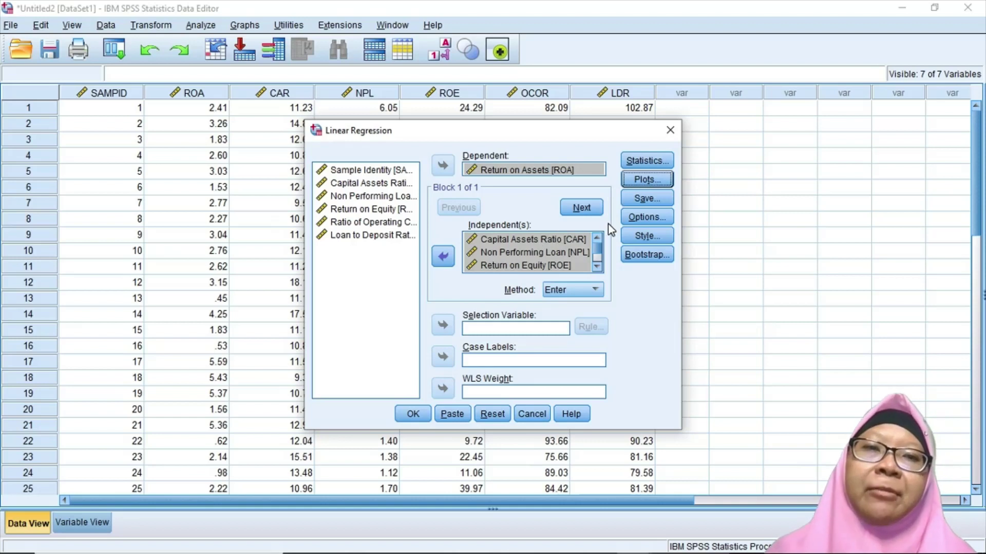
# - Set the regression to save the unstandardized residuals as a new variable and run the analysis
pyautogui.click(640, 201)
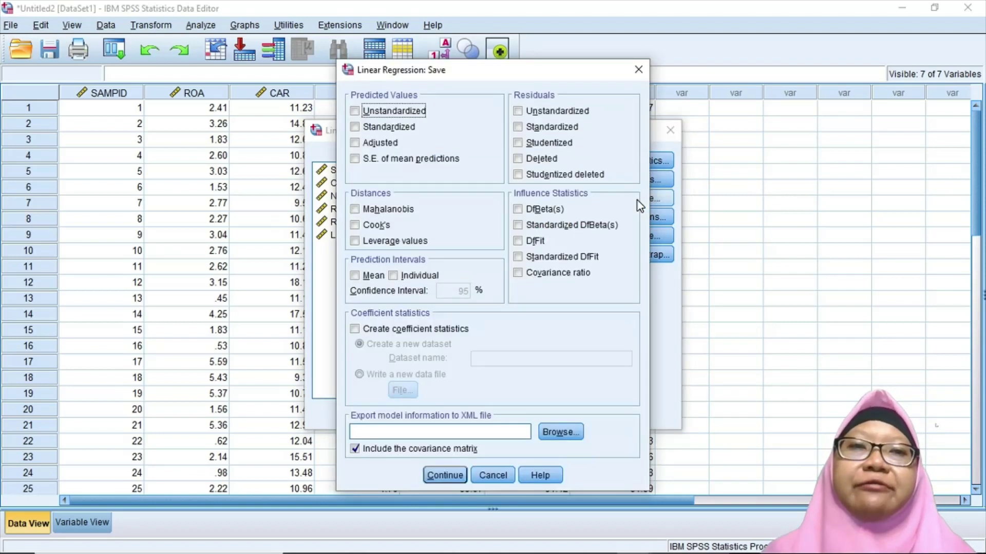
pyautogui.click(563, 112)
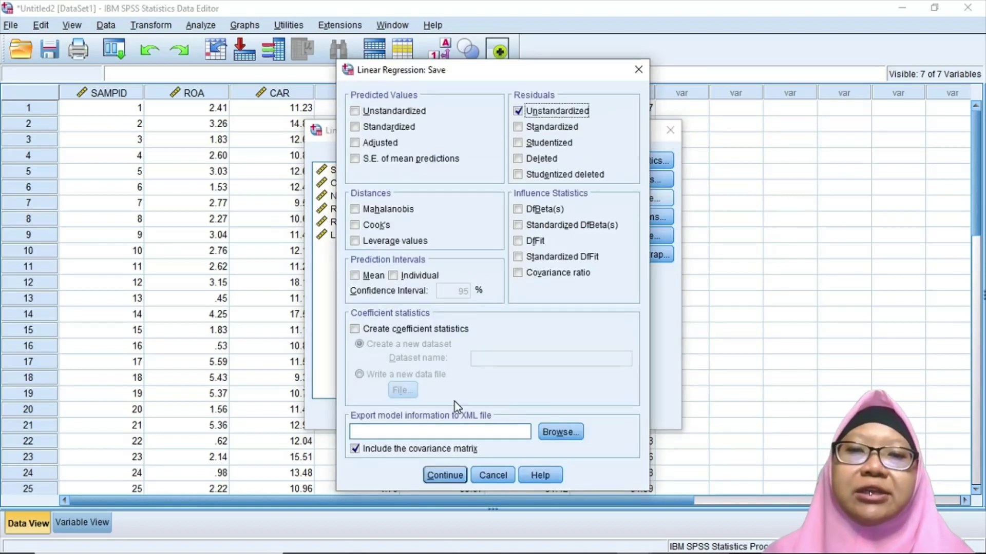
pyautogui.click(444, 477)
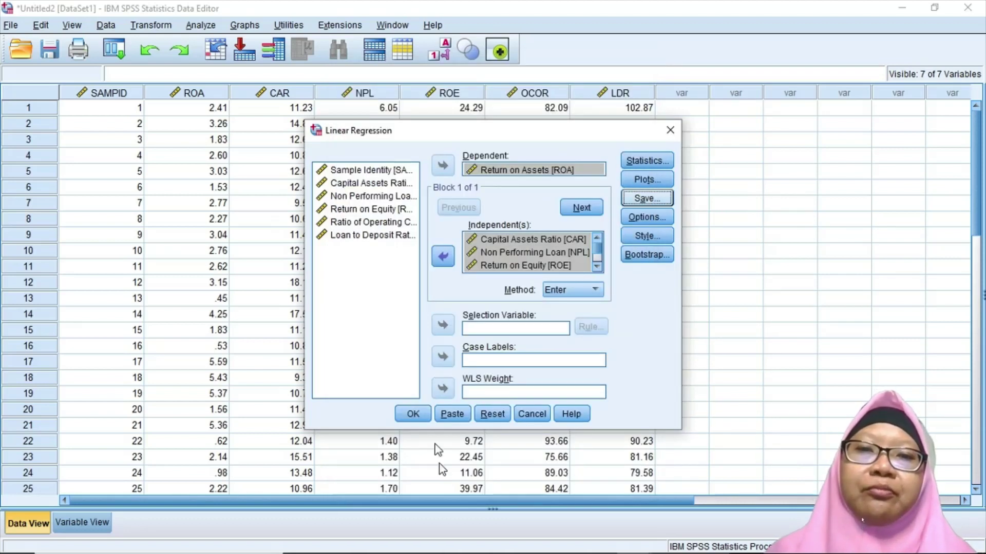
pyautogui.click(411, 418)
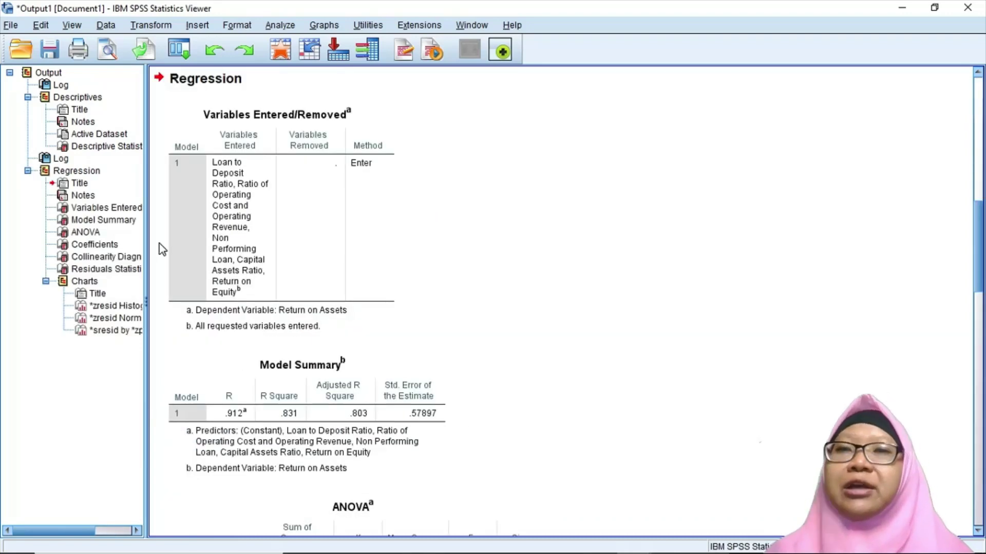
# - Examine the regression output tables from Variables Entered/Removed and Model Summary through ANOVA, Coefficients, Collinearity Diagnostics and Residuals Statistics
pyautogui.click(78, 196)
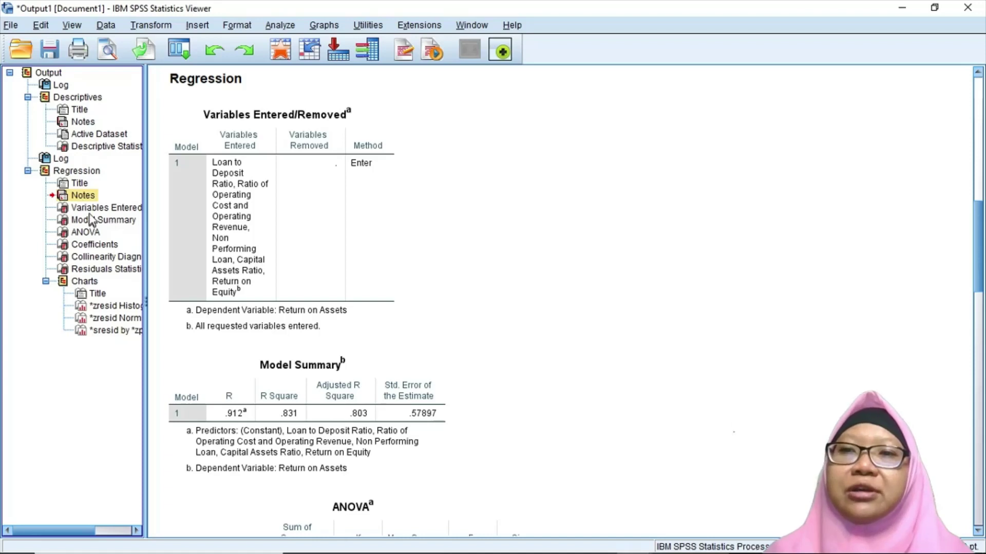
pyautogui.click(88, 211)
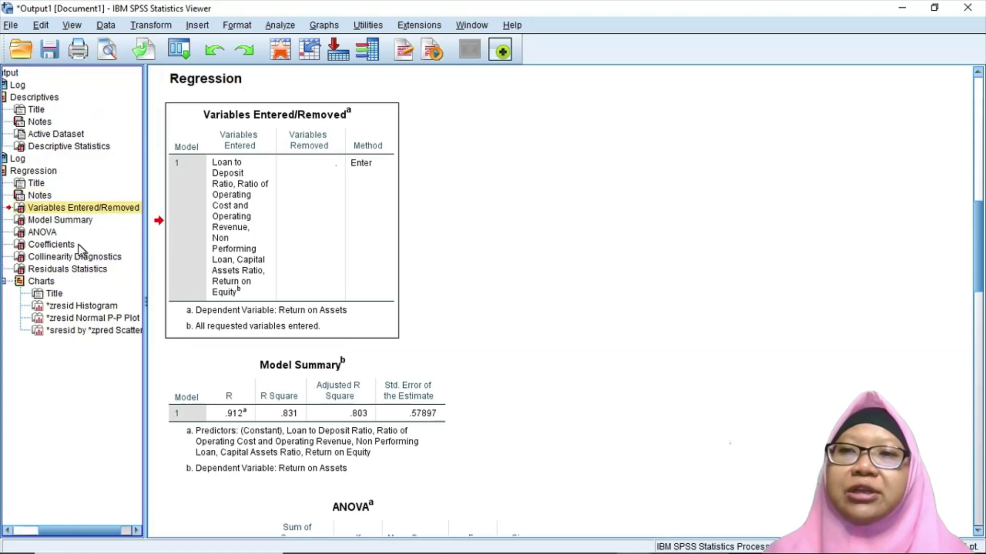
pyautogui.click(69, 221)
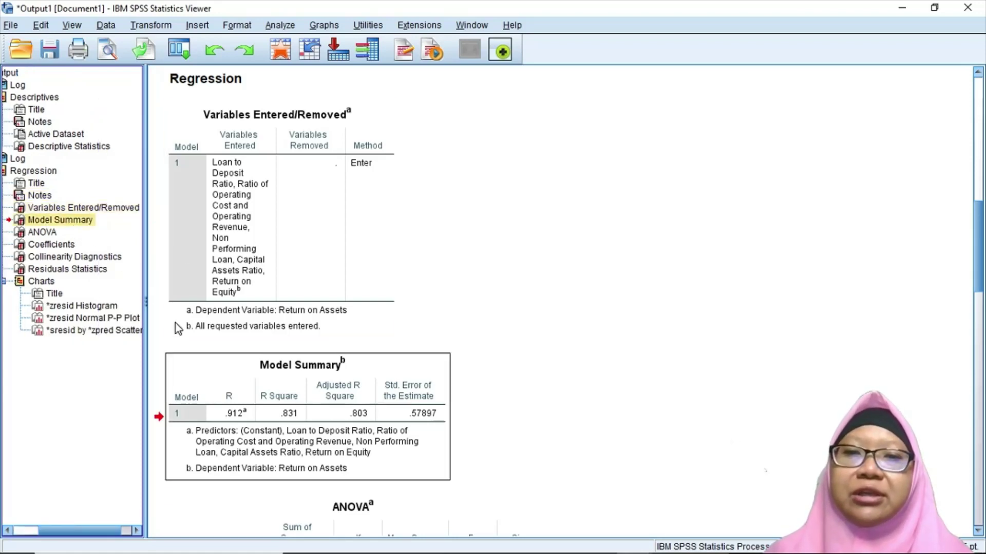
pyautogui.click(53, 235)
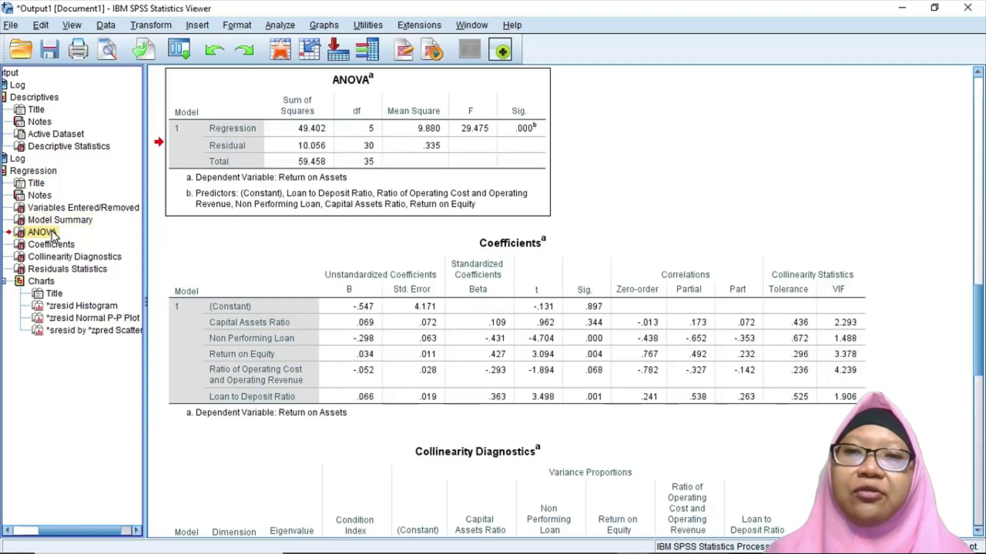
pyautogui.click(51, 244)
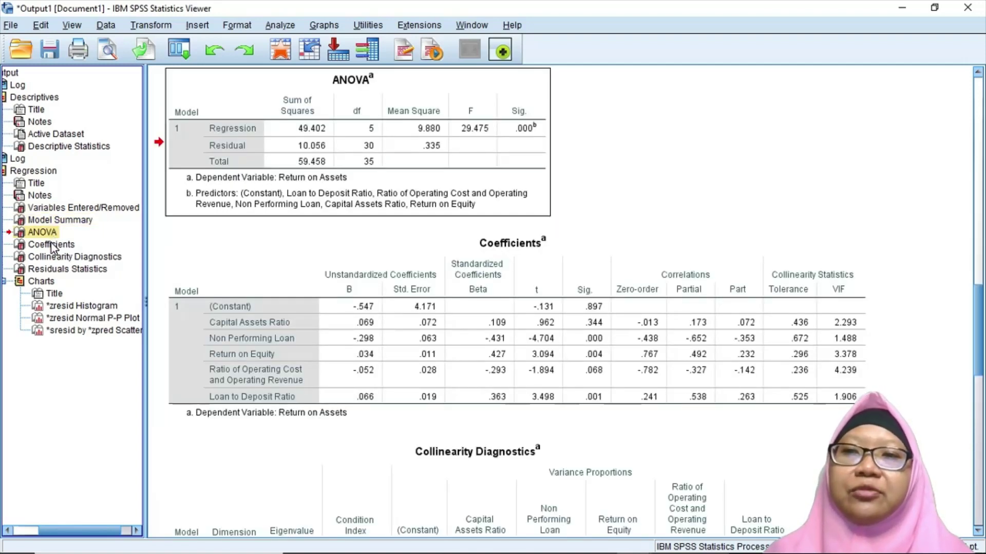
pyautogui.click(48, 260)
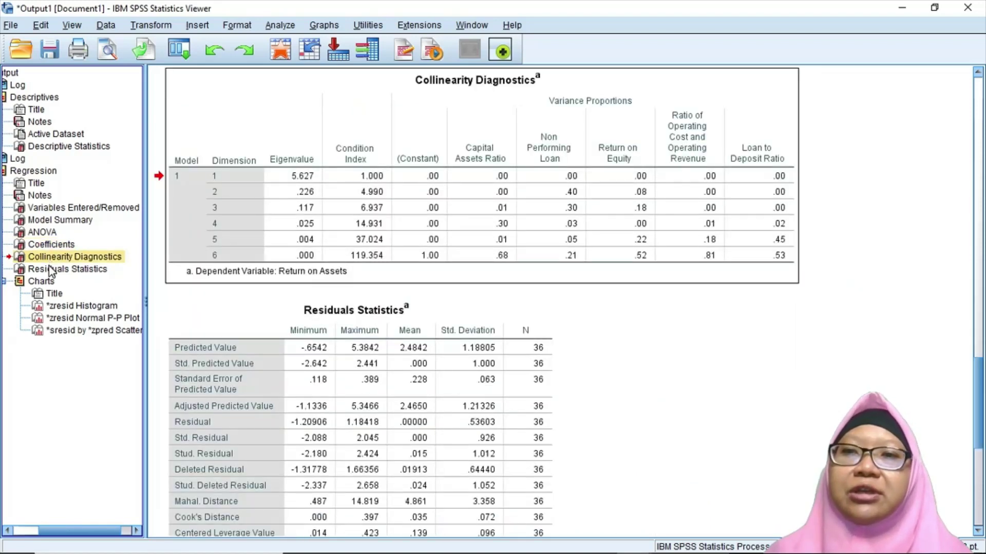
pyautogui.click(48, 270)
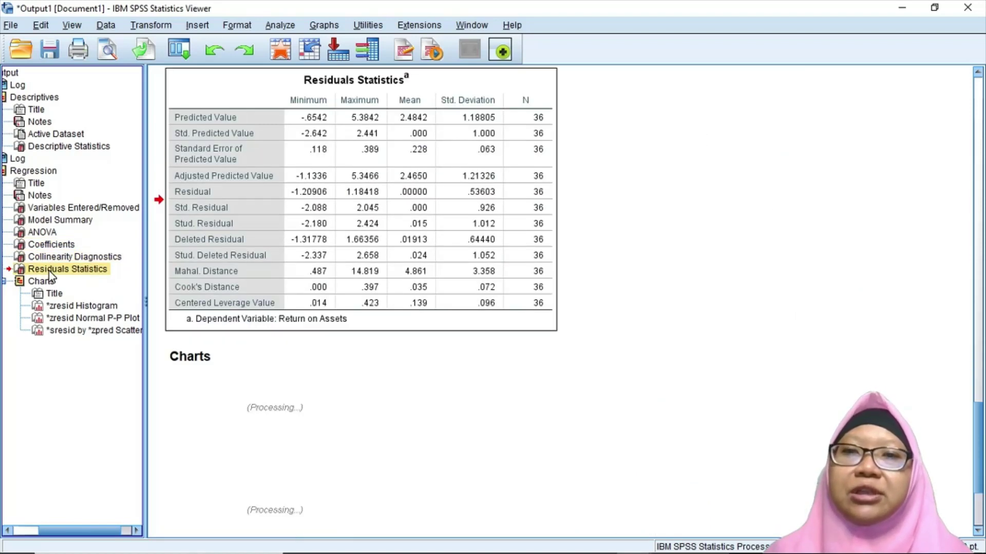
# - Examine the residual histogram, normal P-P plot and scatterplot in the output, and return to the dataset in the Data Editor
pyautogui.click(61, 308)
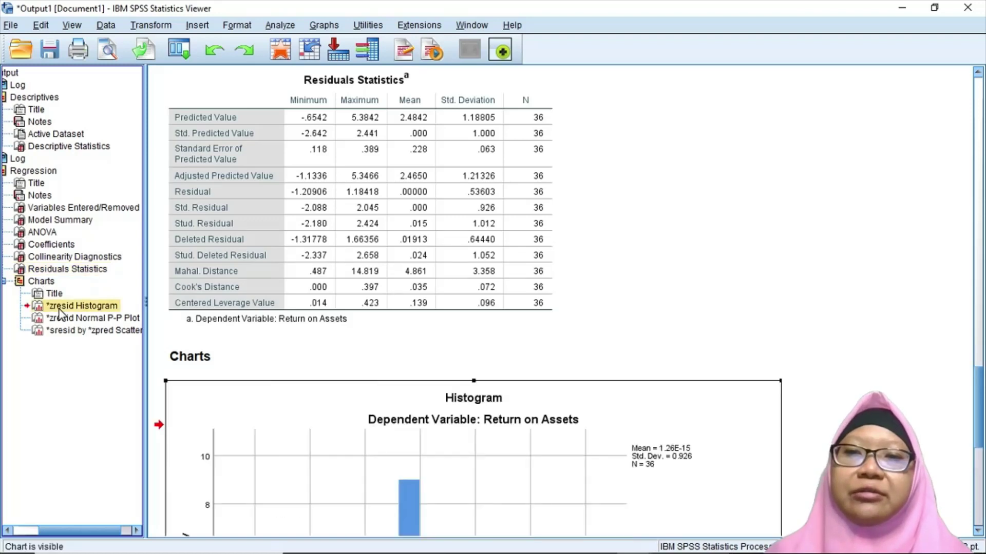
pyautogui.click(59, 308)
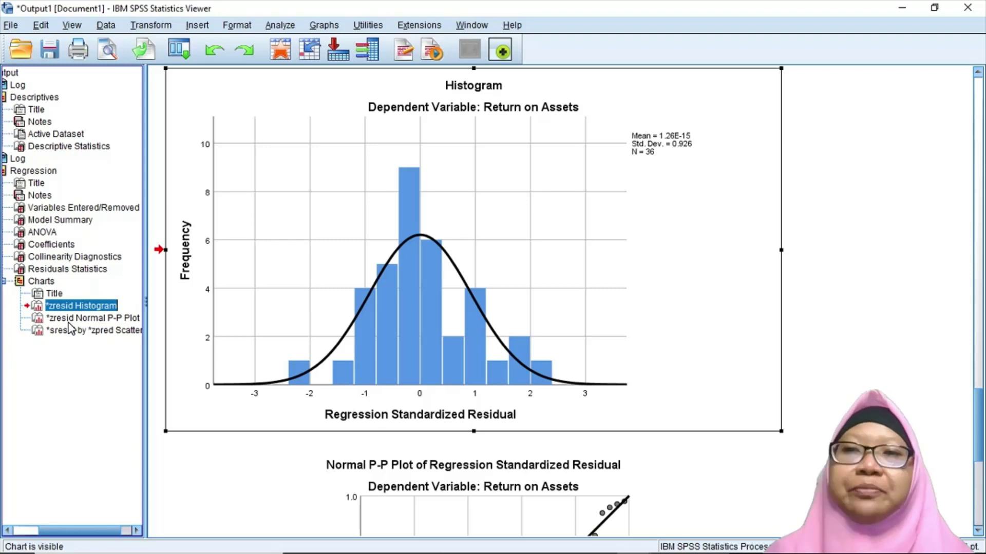
pyautogui.click(69, 322)
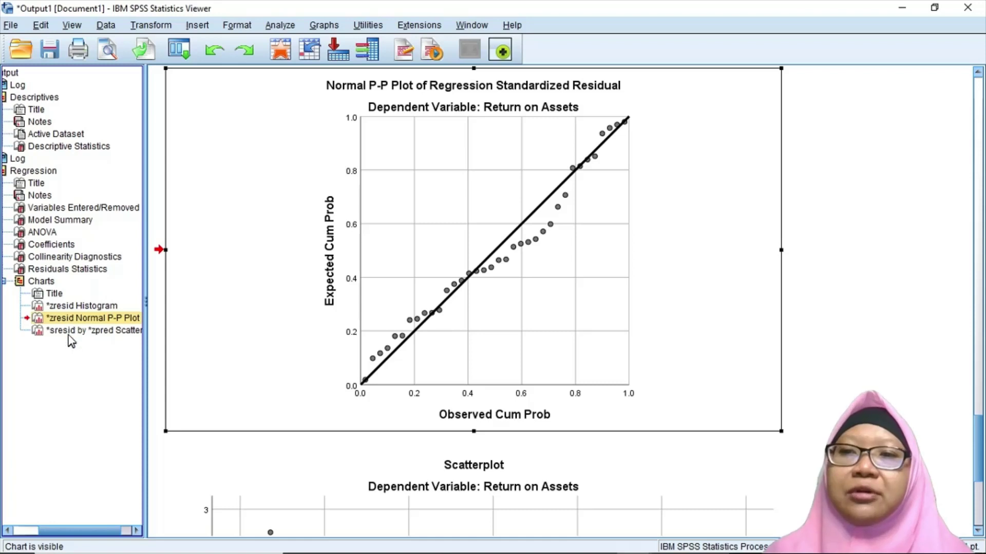
pyautogui.click(70, 331)
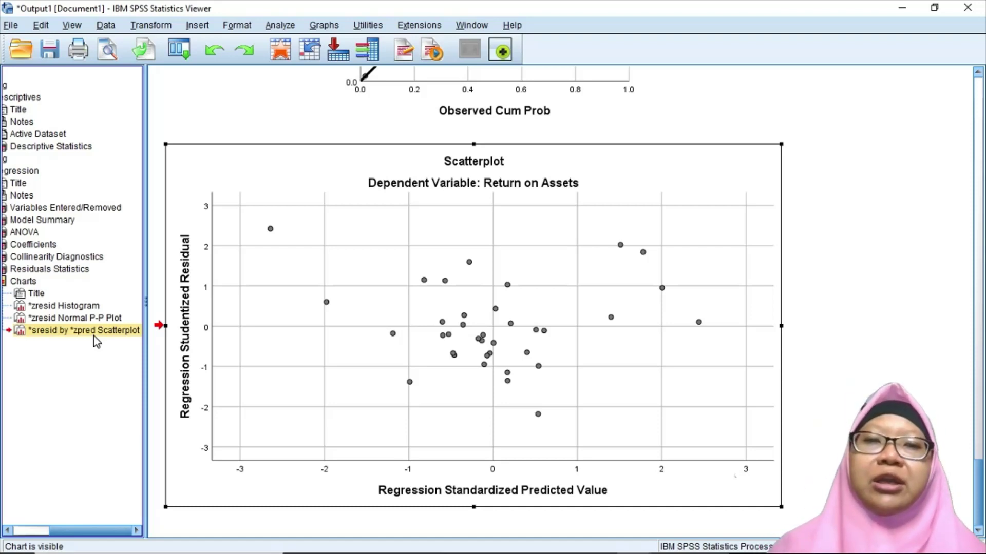
pyautogui.moveTo(356, 530)
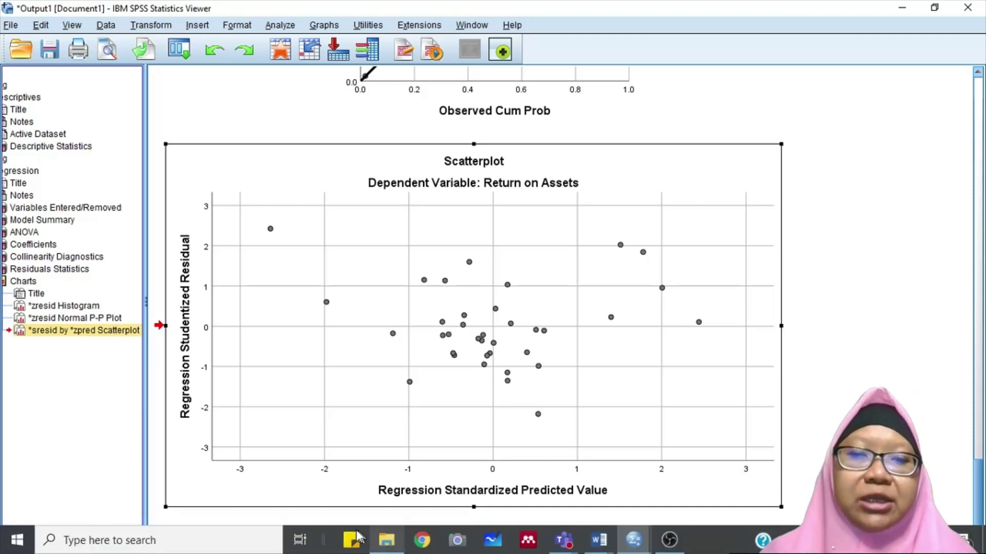
pyautogui.click(633, 541)
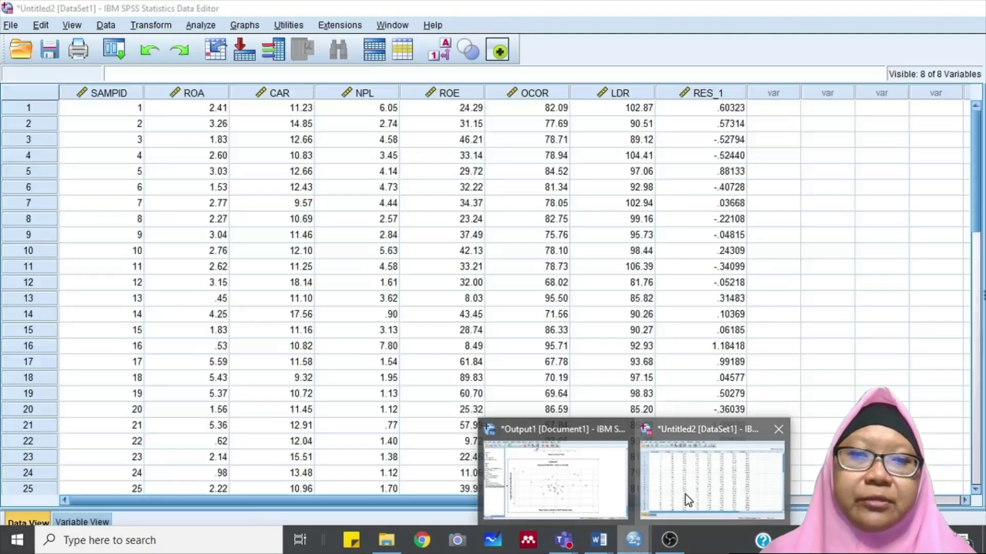
pyautogui.click(688, 500)
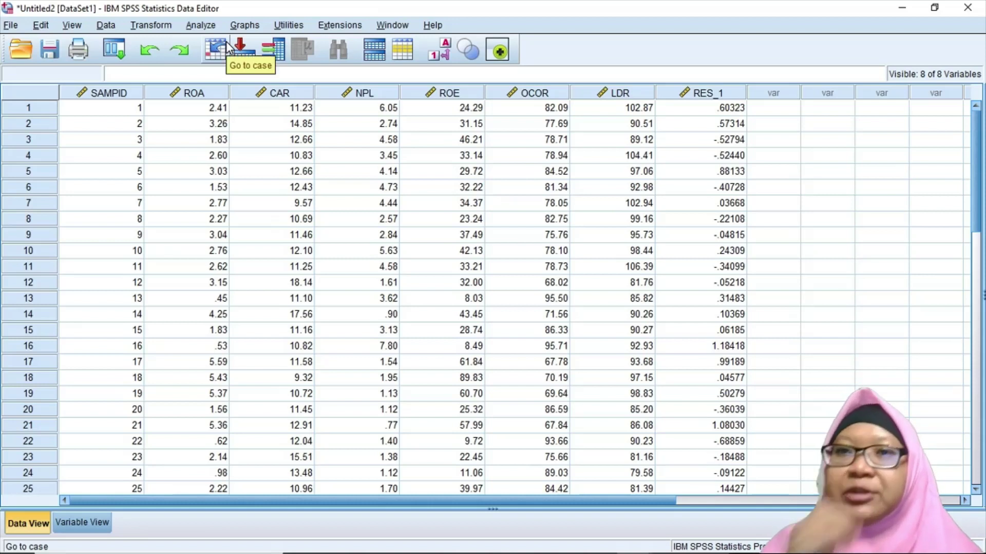
# - Start a legacy One-Sample Kolmogorov-Smirnov test with the Unstandardized Residual as the test variable
pyautogui.click(200, 25)
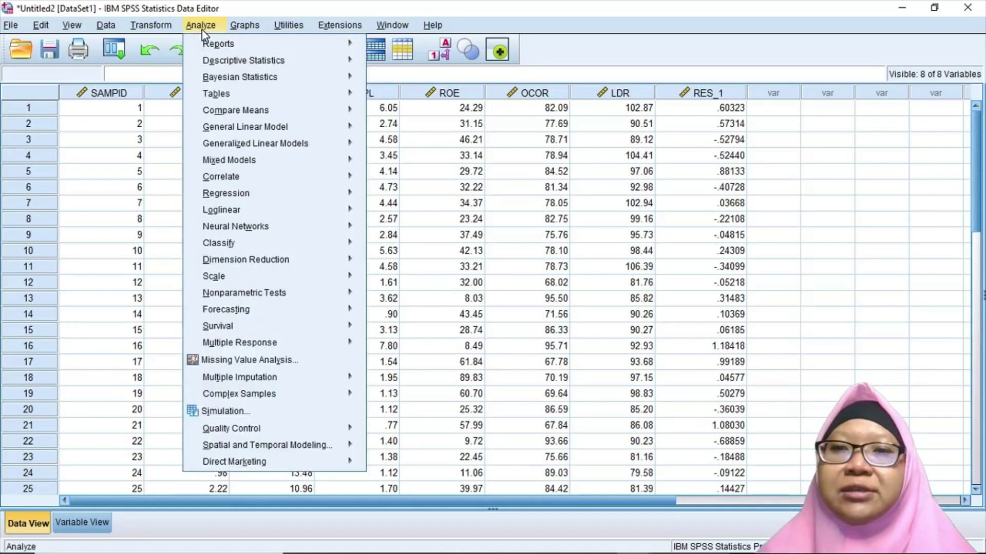
pyautogui.moveTo(259, 293)
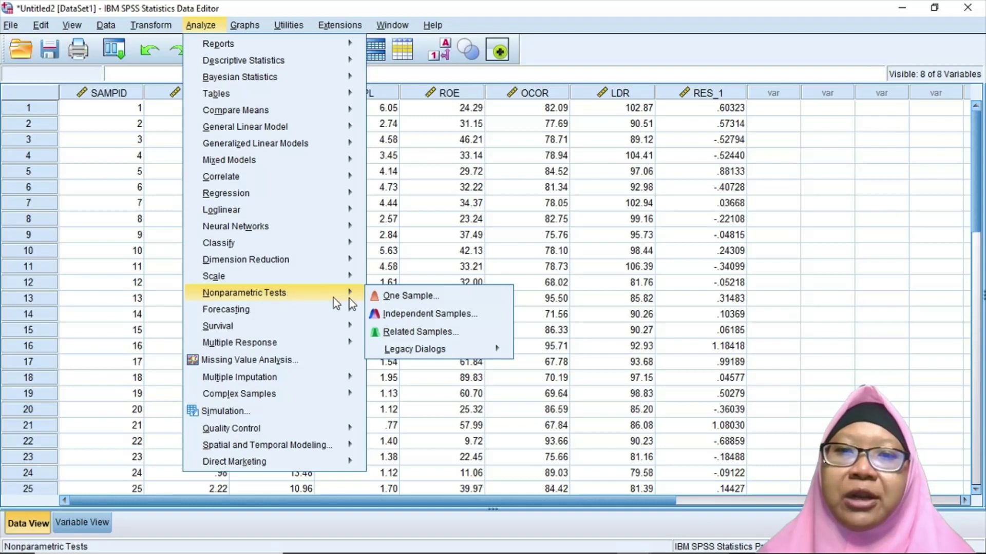
pyautogui.moveTo(458, 349)
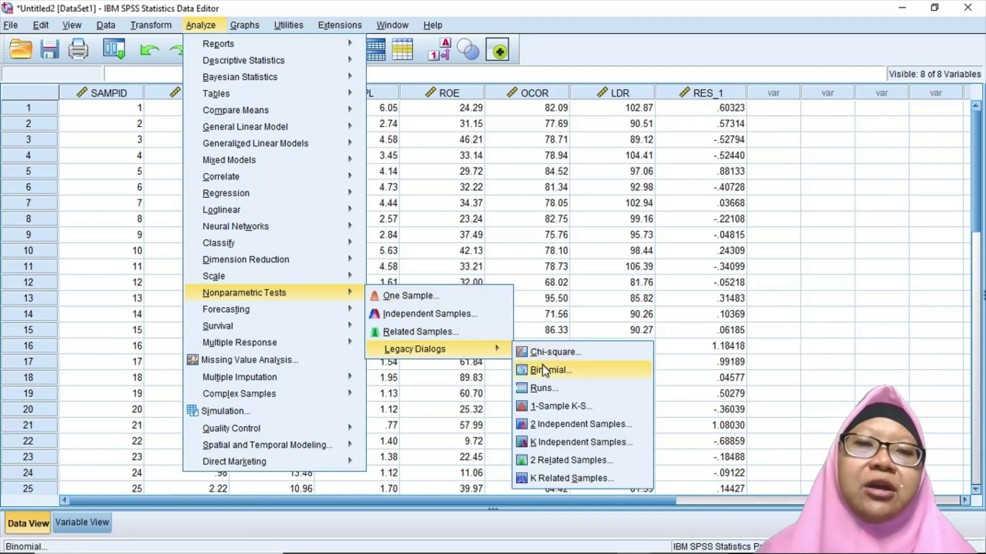
pyautogui.click(550, 407)
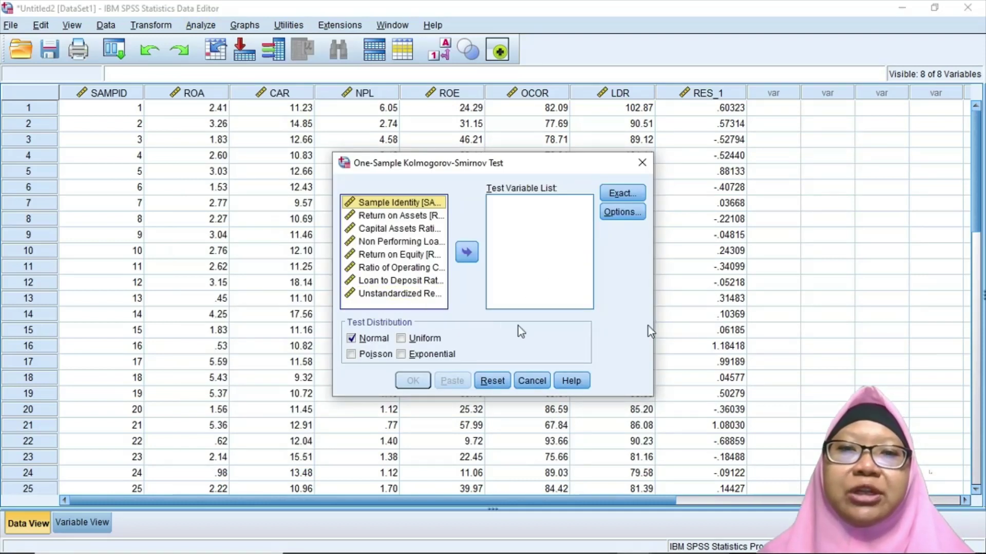
pyautogui.click(408, 294)
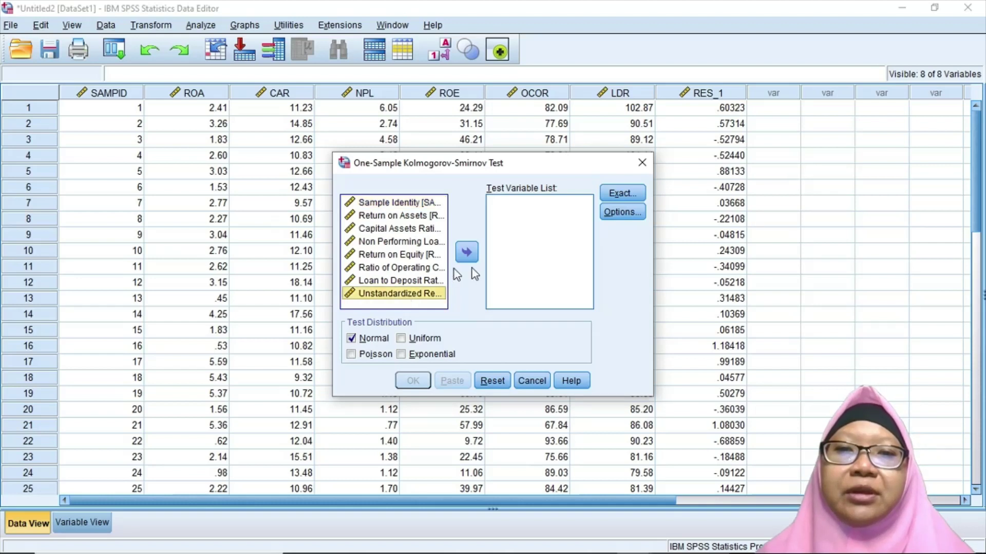
pyautogui.click(467, 253)
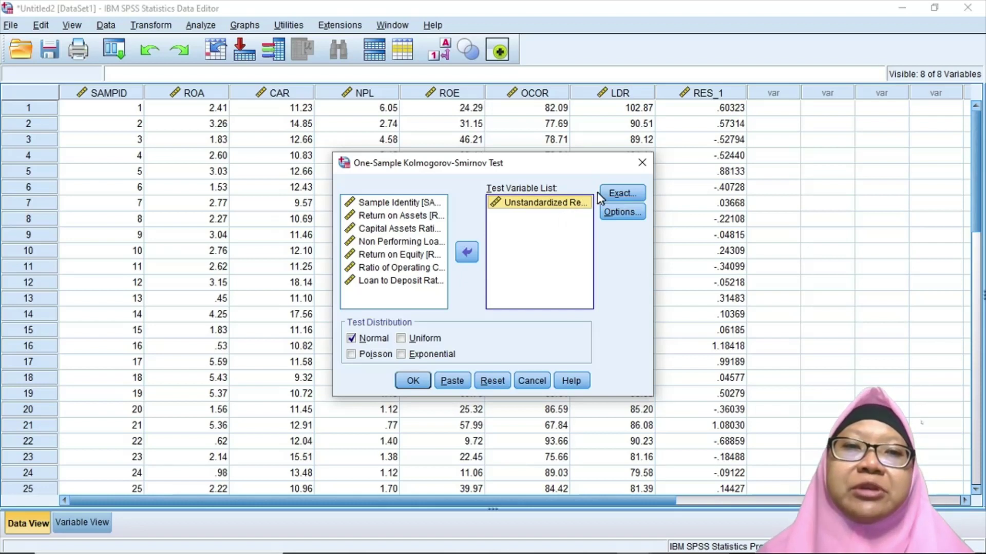
# - Set the exact test method to Monte Carlo with 99% confidence and 10000 samples, and run the Kolmogorov-Smirnov test
pyautogui.click(609, 193)
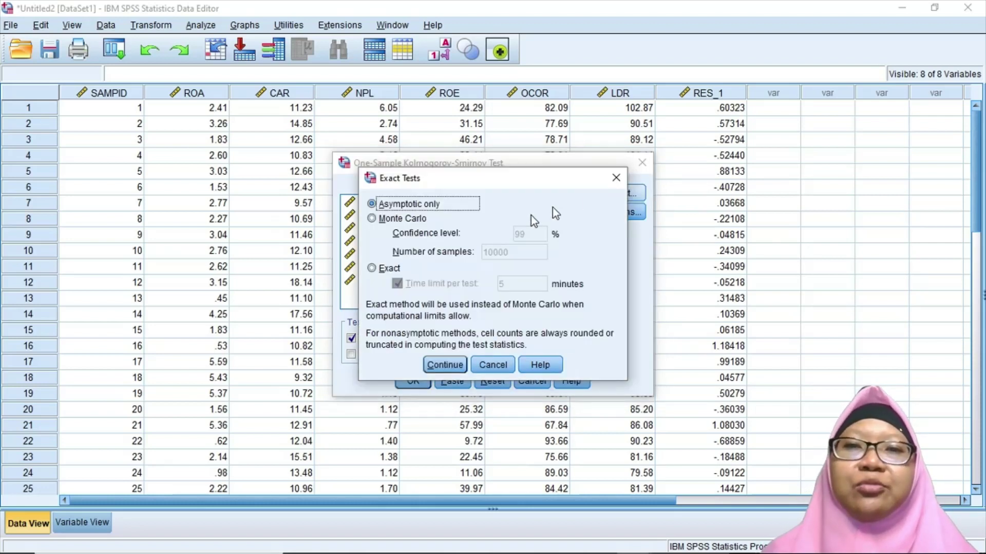
pyautogui.click(405, 221)
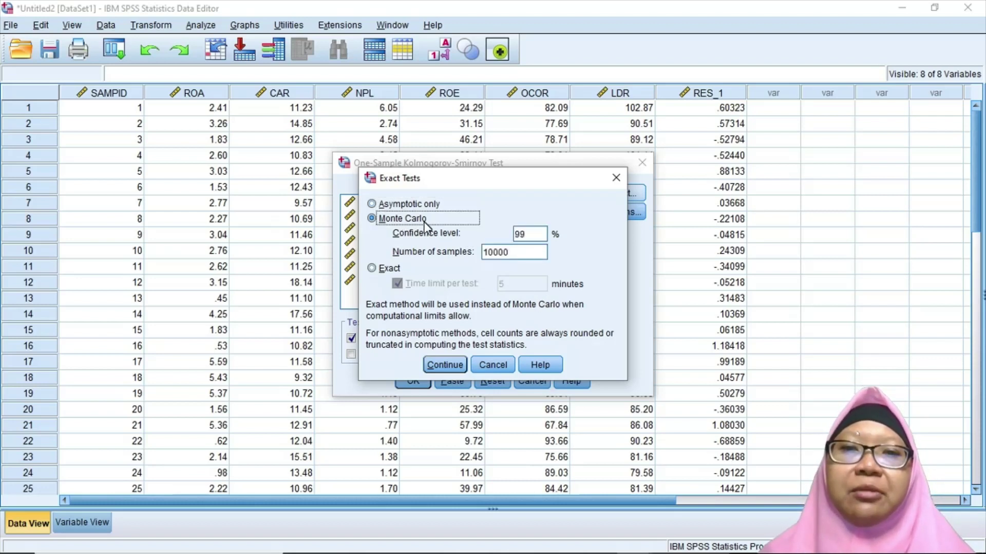
pyautogui.click(444, 365)
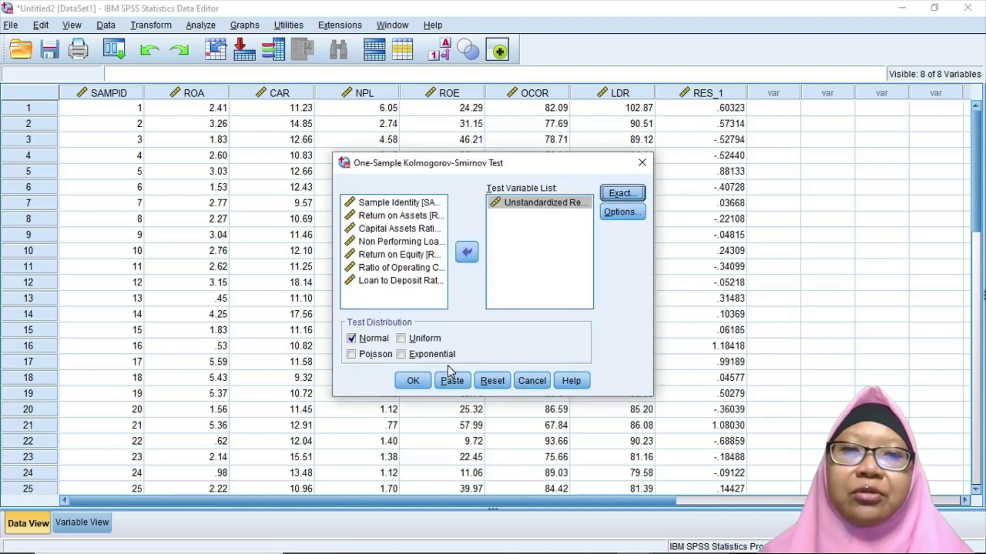
pyautogui.click(412, 383)
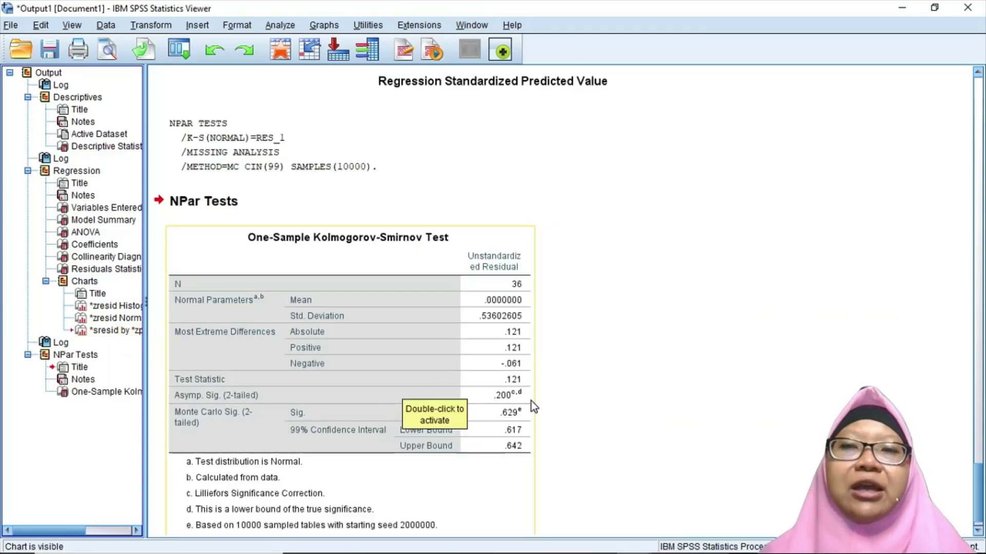
# - Review the One-Sample Kolmogorov-Smirnov Test table in the output and copy it as an image
pyautogui.click(587, 408)
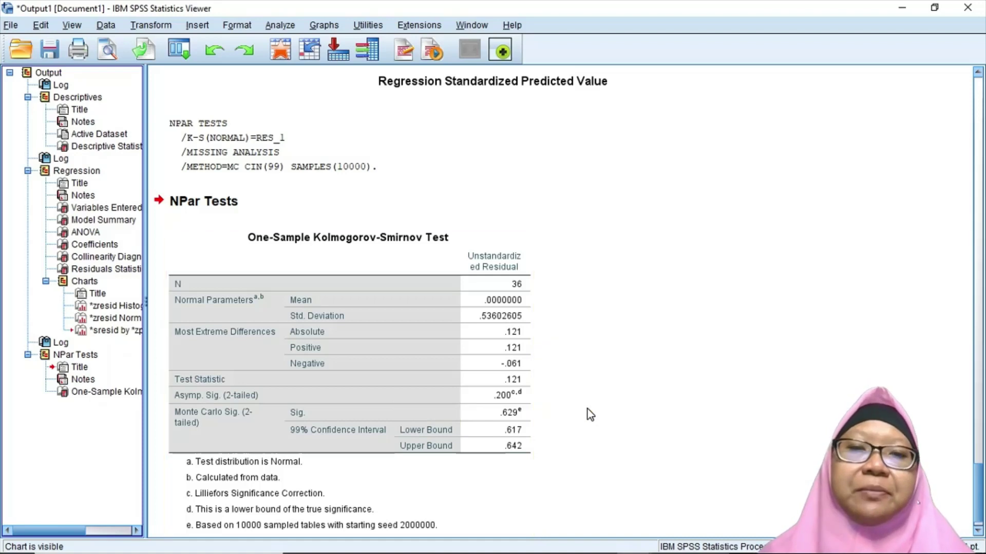
pyautogui.click(444, 411)
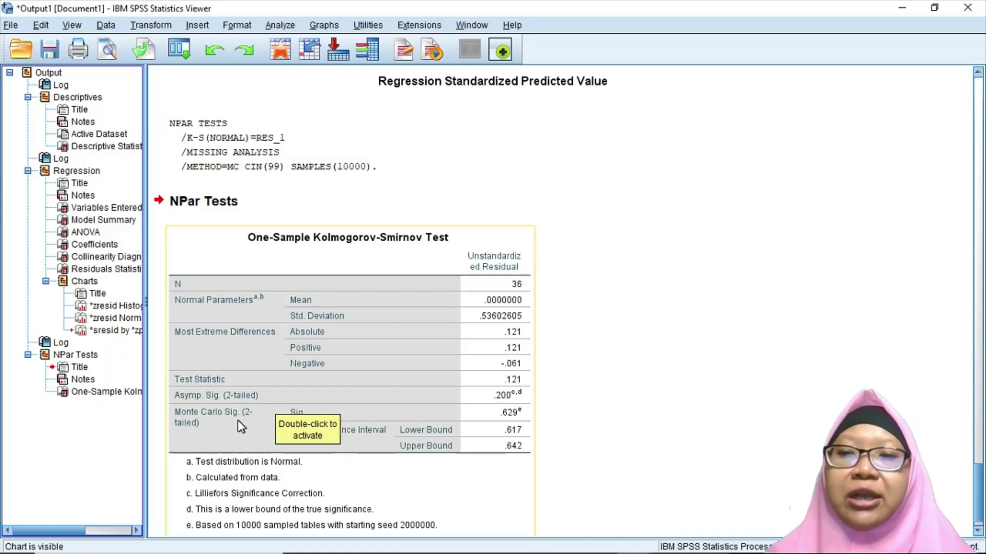
pyautogui.click(674, 460)
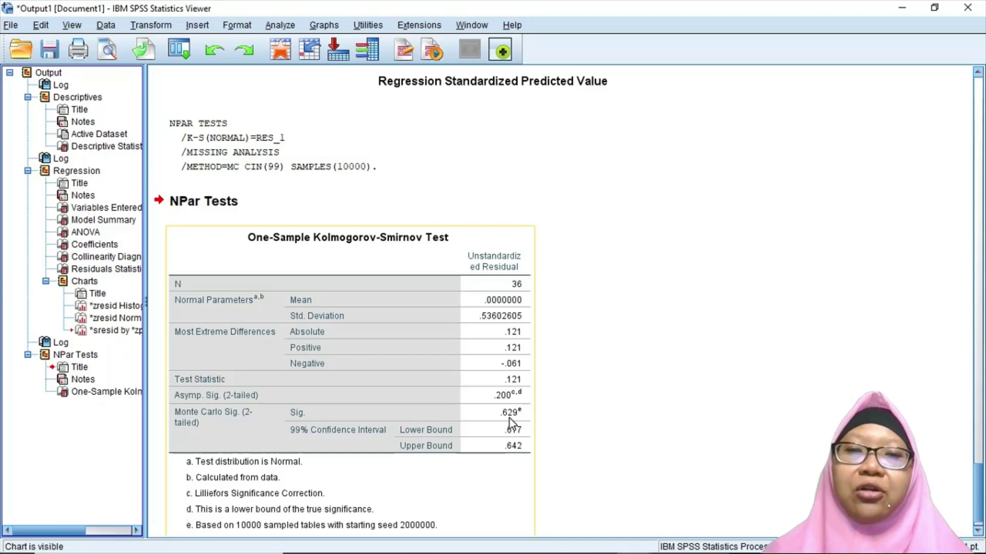
pyautogui.click(415, 368)
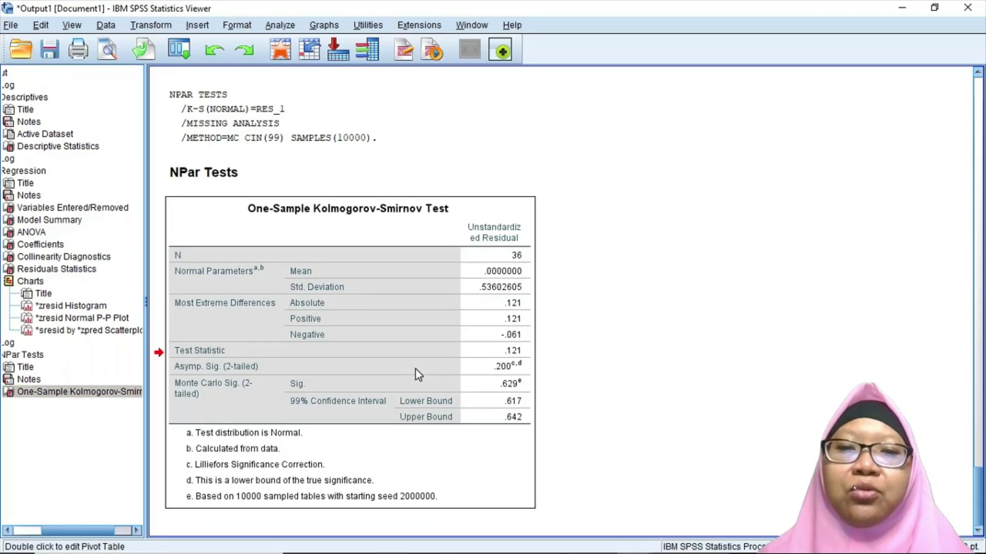
pyautogui.rightClick(414, 369)
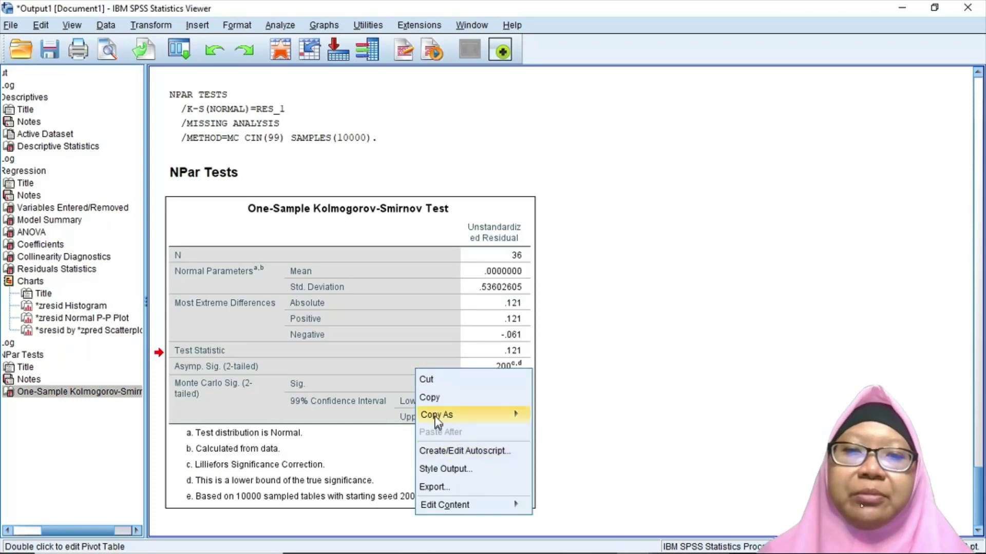
pyautogui.moveTo(445, 416)
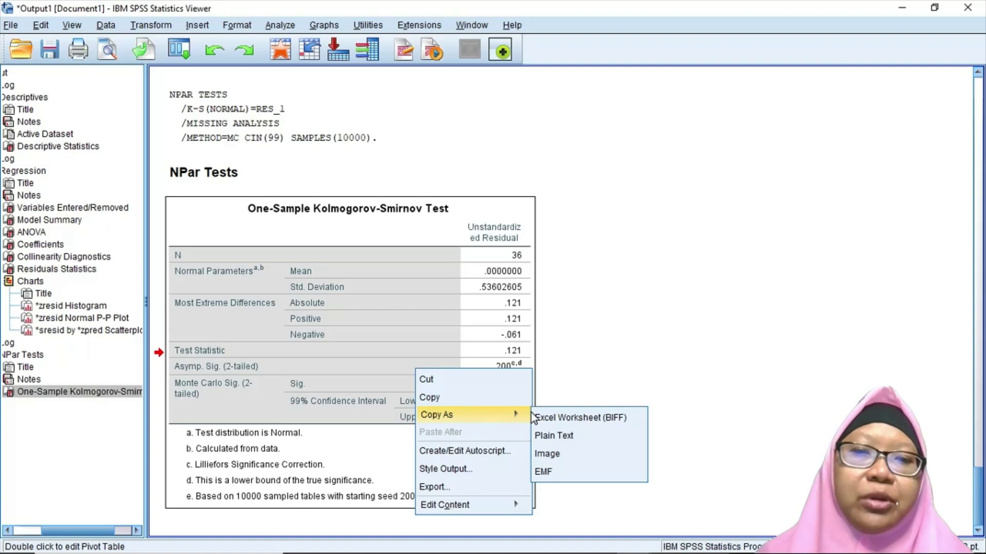
pyautogui.click(555, 461)
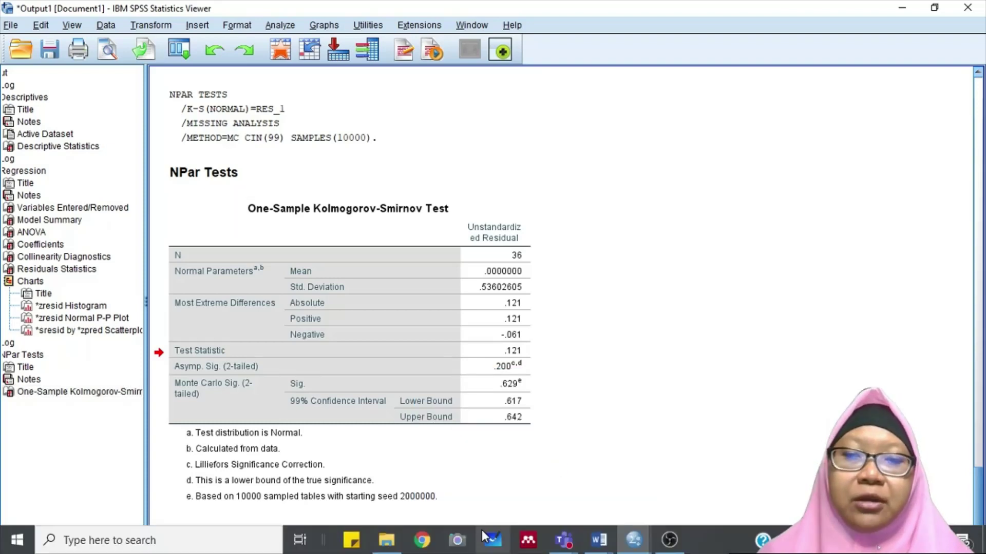
# - Switch to the blank Word document Document6 and enter the headings "UJI ASUMSI KLASIK" and "UJI NORMALITAS" on separate lines
pyautogui.moveTo(611, 537)
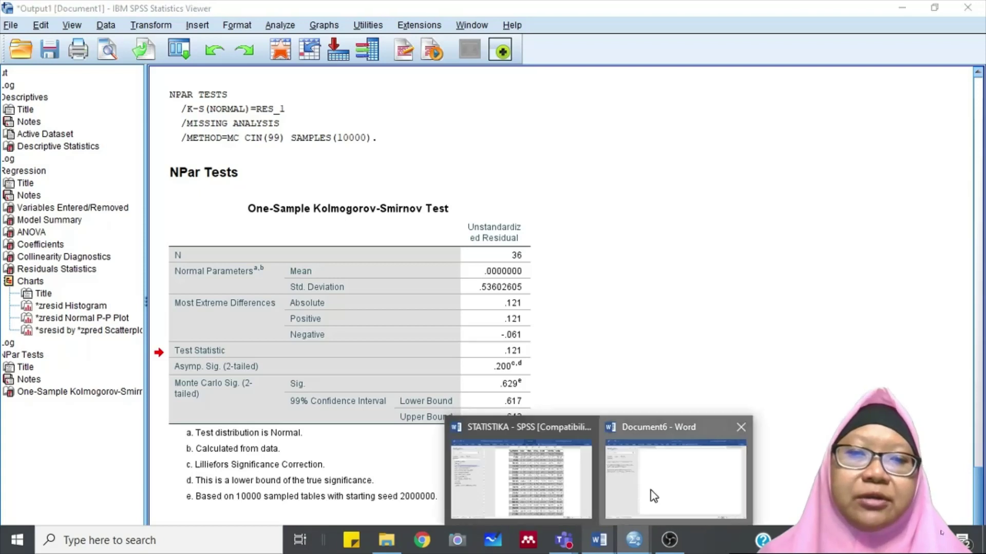
pyautogui.click(651, 495)
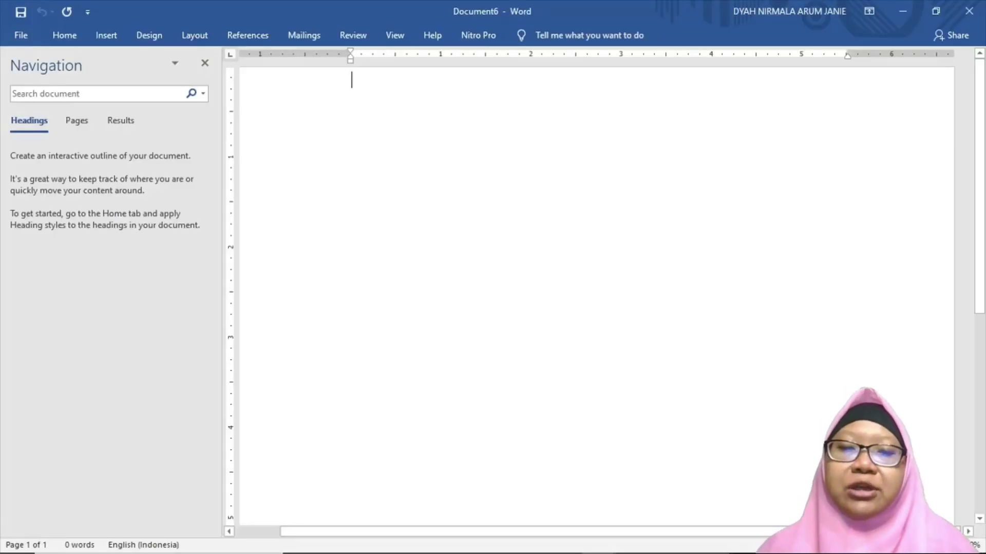
pyautogui.write('UJI ASUMSI KLASIK')
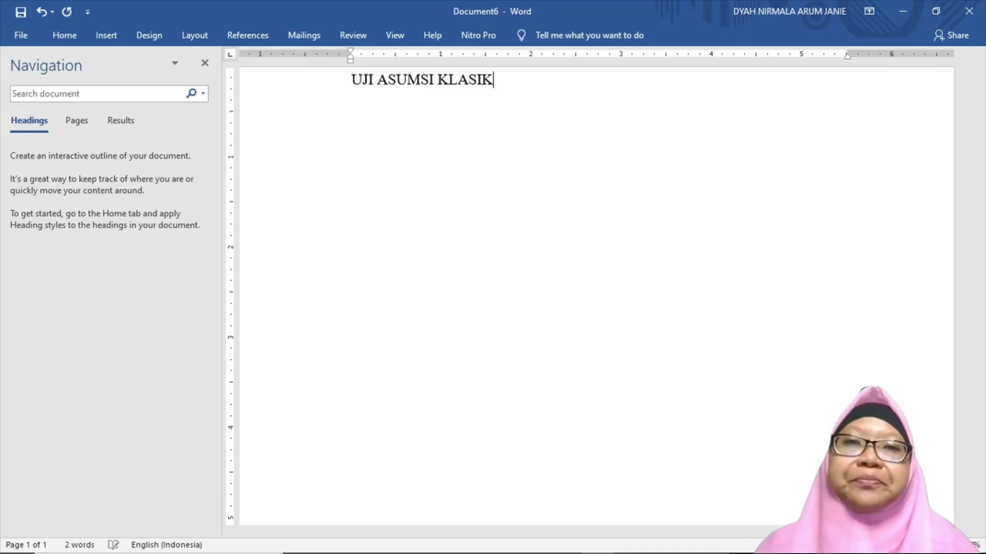
pyautogui.press('Return')
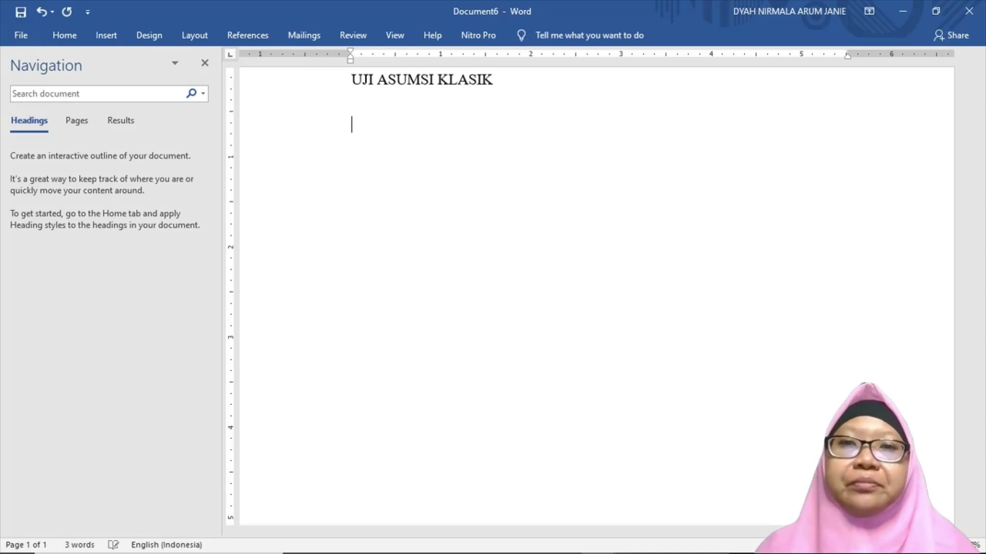
pyautogui.write('UJ')
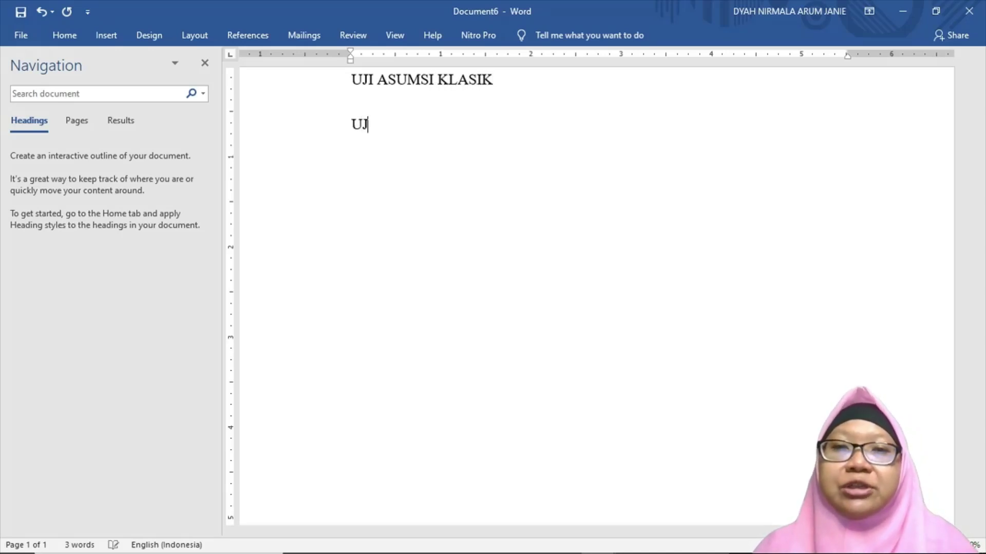
pyautogui.write('I NORMALITAS')
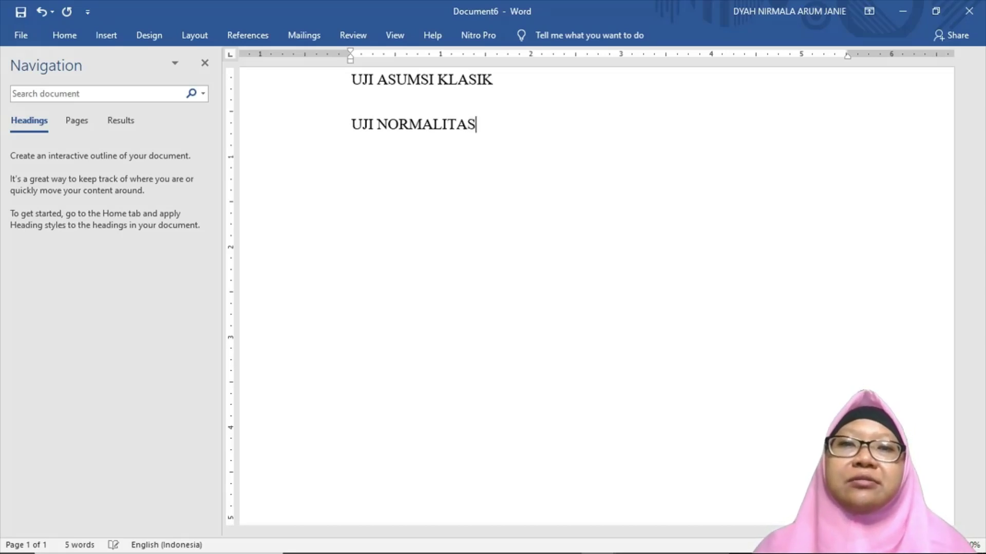
pyautogui.press('Return')
# - Paste the Kolmogorov-Smirnov table image below the UJI NORMALITAS heading and shrink it proportionally to about 4 inches wide
pyautogui.hotkey('ctrl', 'v')
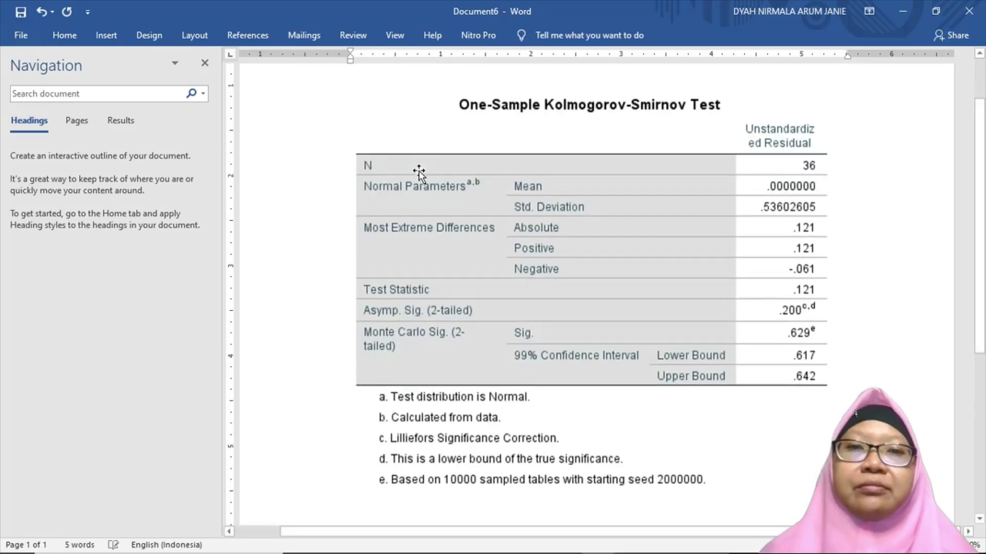
pyautogui.click(750, 425)
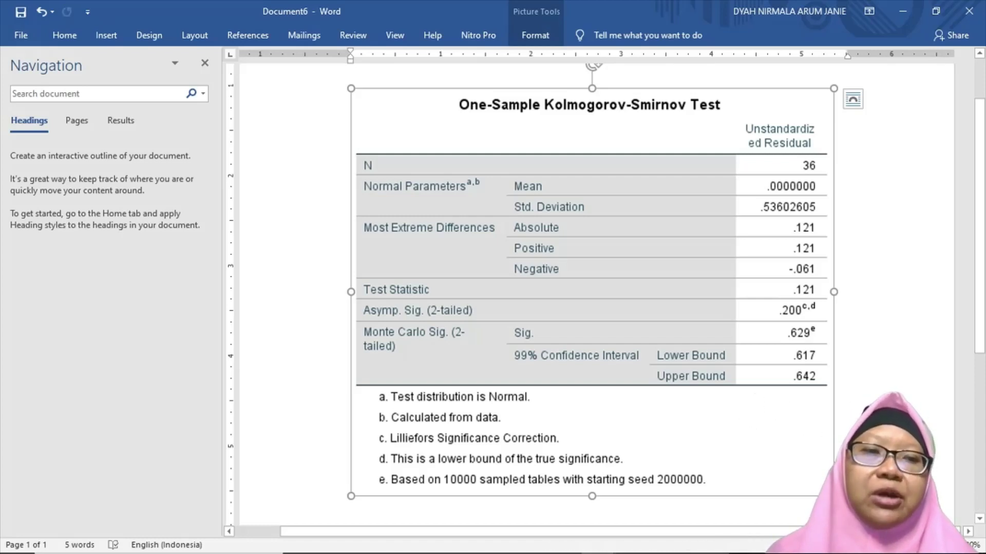
pyautogui.moveTo(833, 496); pyautogui.dragTo(711, 393)
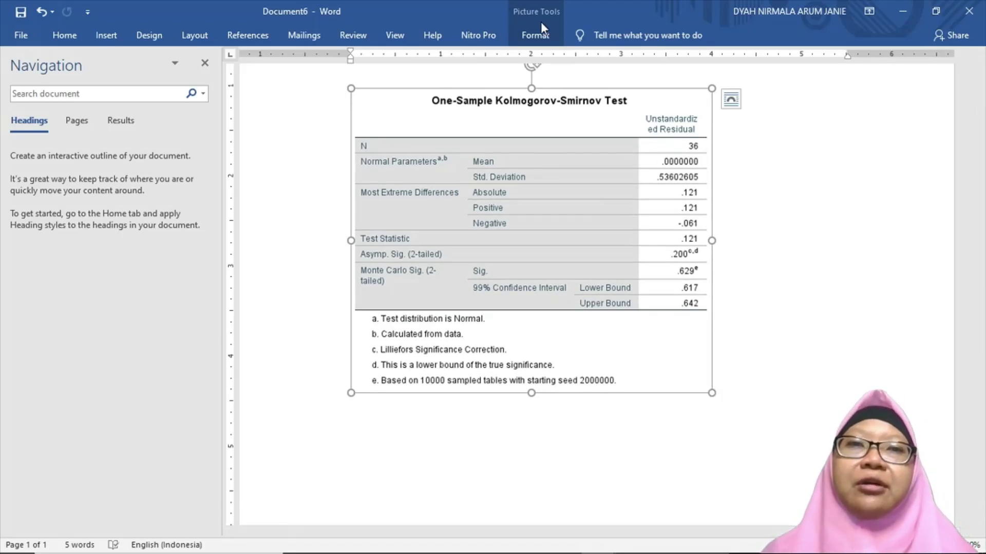
pyautogui.click(745, 389)
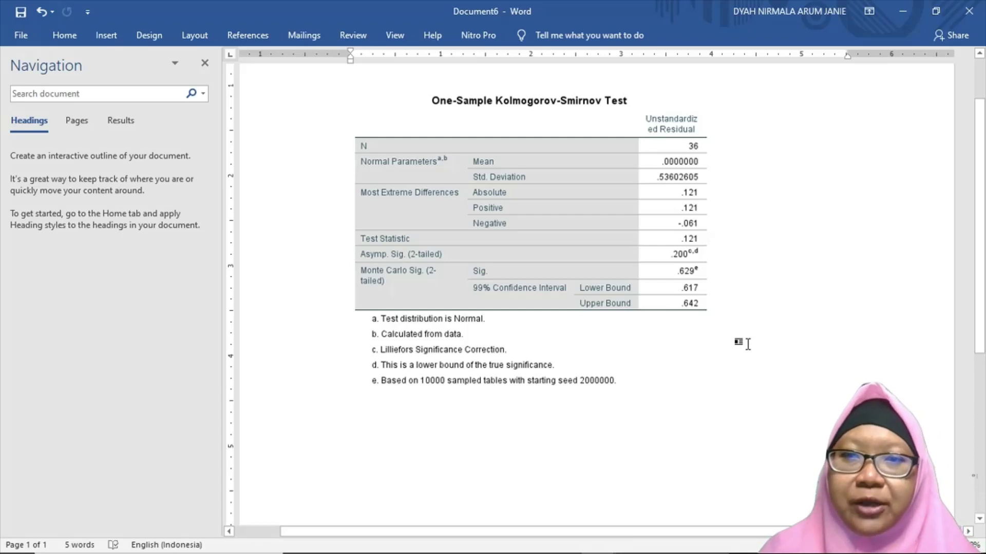
# - Switch to the dataset in the SPSS Data Editor and start a Compute Variable transformation with AbsRes_1 as the target variable
pyautogui.moveTo(598, 551)
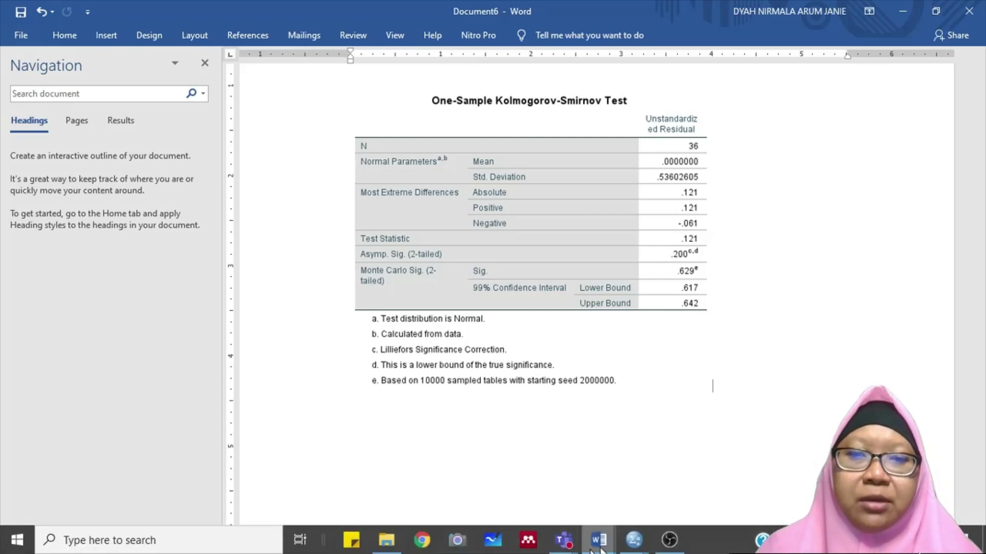
pyautogui.moveTo(640, 549)
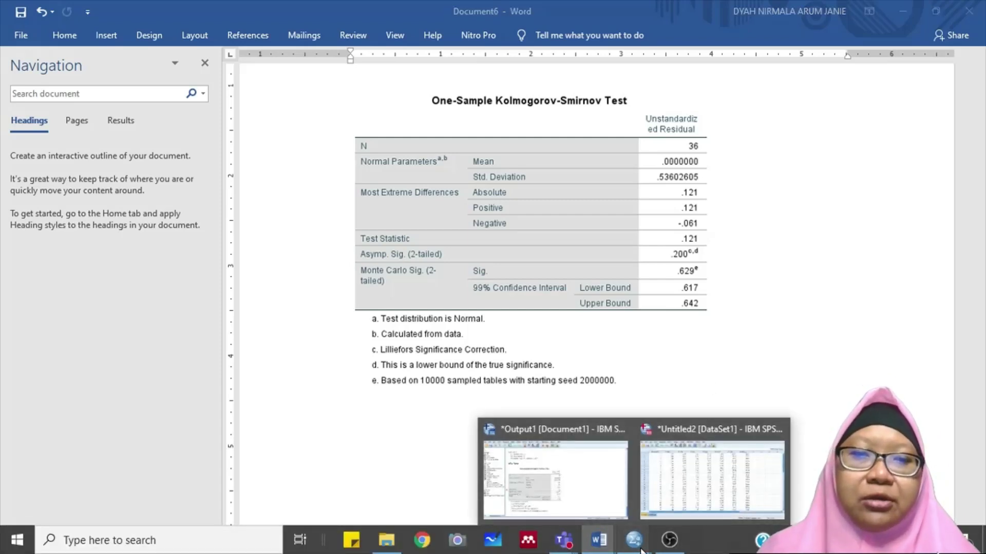
pyautogui.click(692, 473)
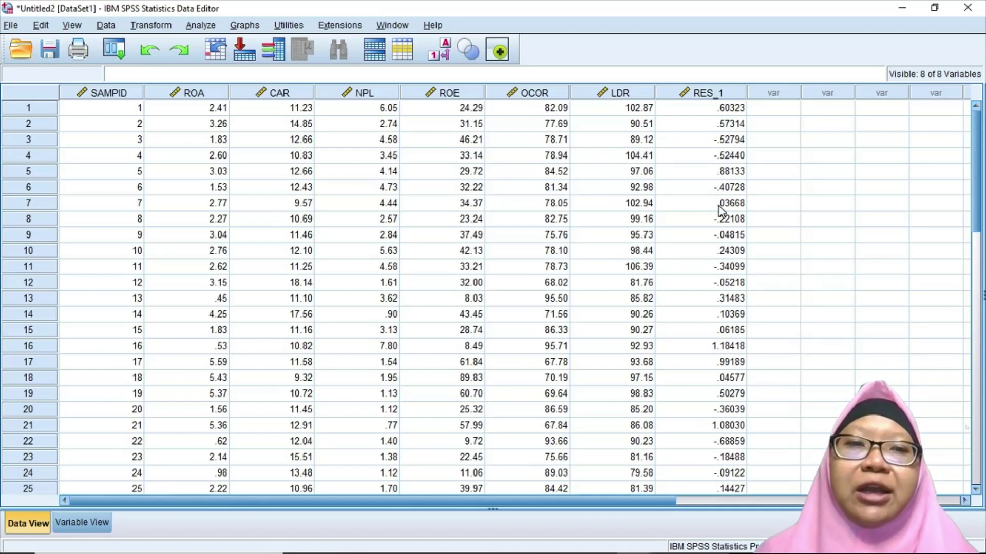
pyautogui.click(153, 25)
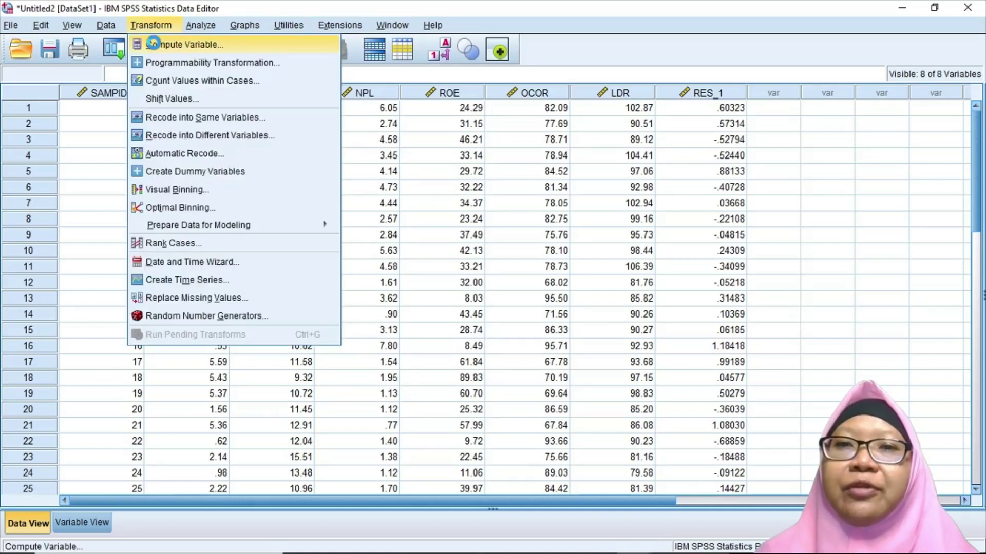
pyautogui.click(155, 44)
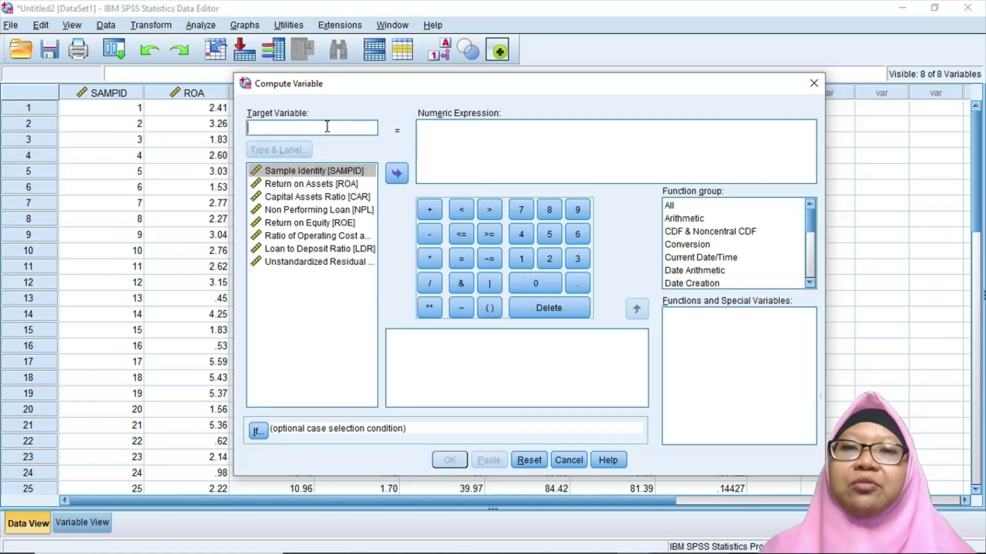
pyautogui.write('aB')
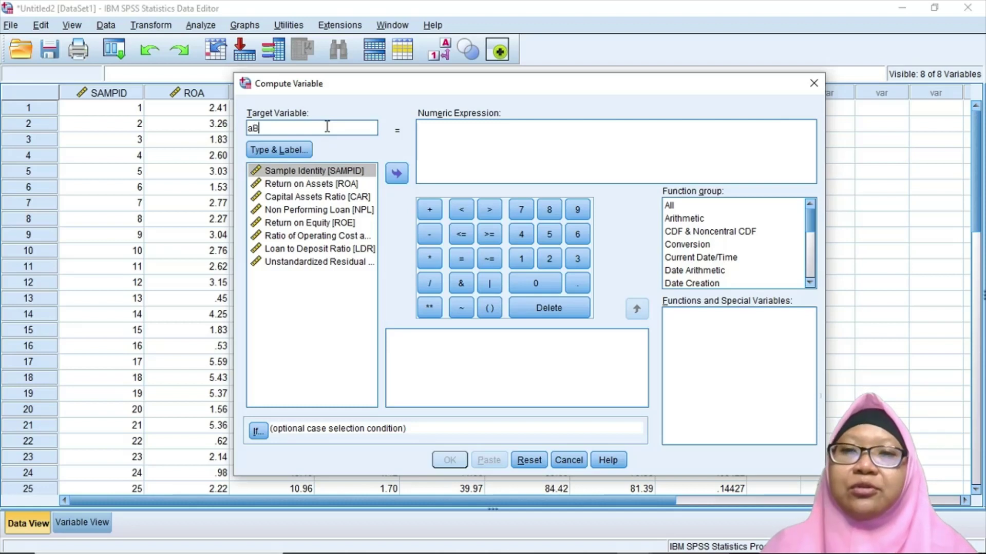
pyautogui.press('BackSpace')
pyautogui.press('BackSpace')
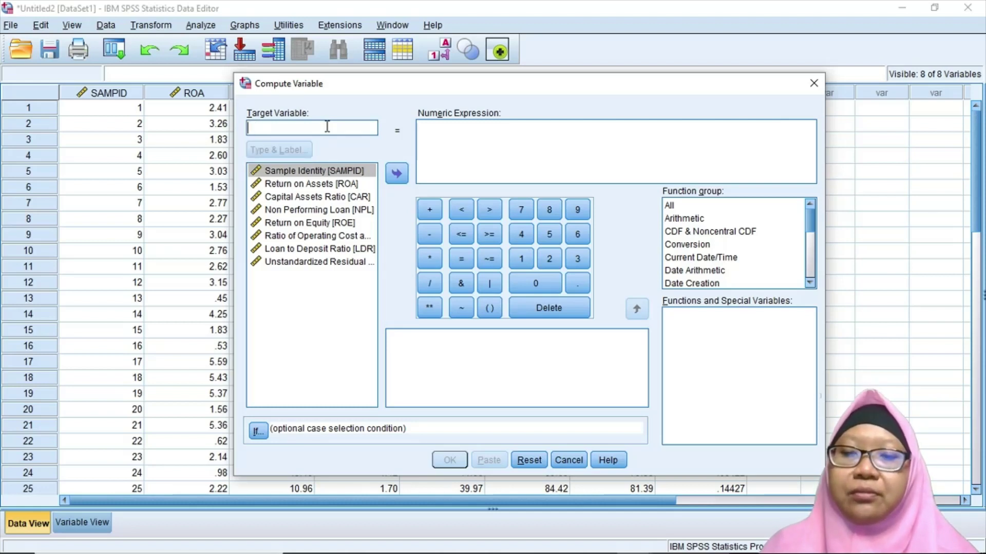
pyautogui.write('Abbs')
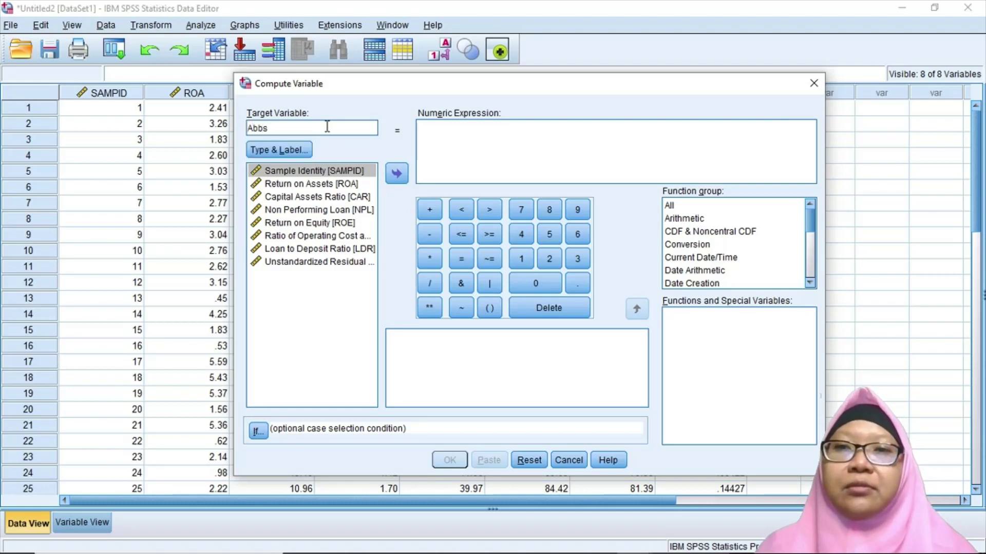
pyautogui.write('sRes')
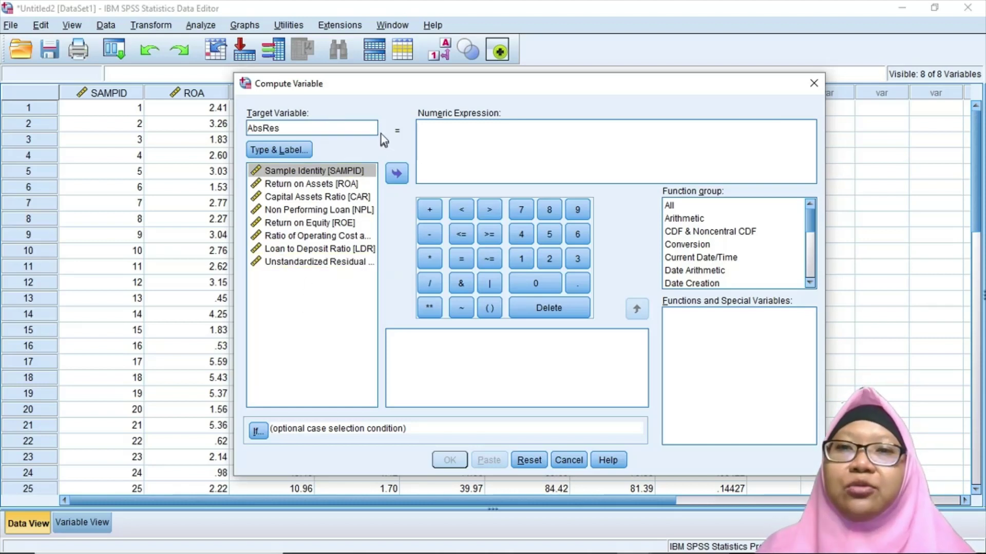
pyautogui.write('_1')
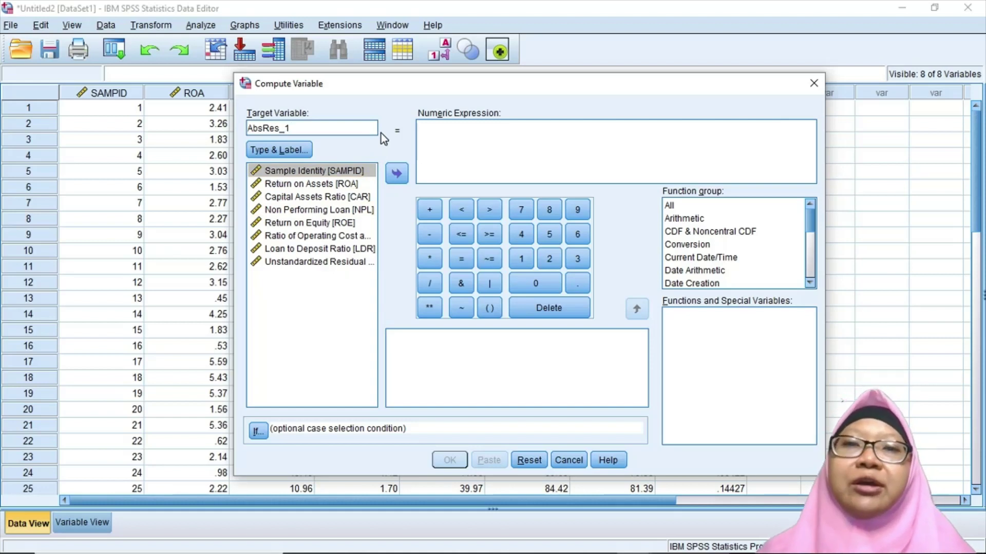
# - Define the numeric expression for AbsRes_1 as ABS(RES_1) using the Abs function and the unstandardized residual, and run the computation
pyautogui.click(673, 208)
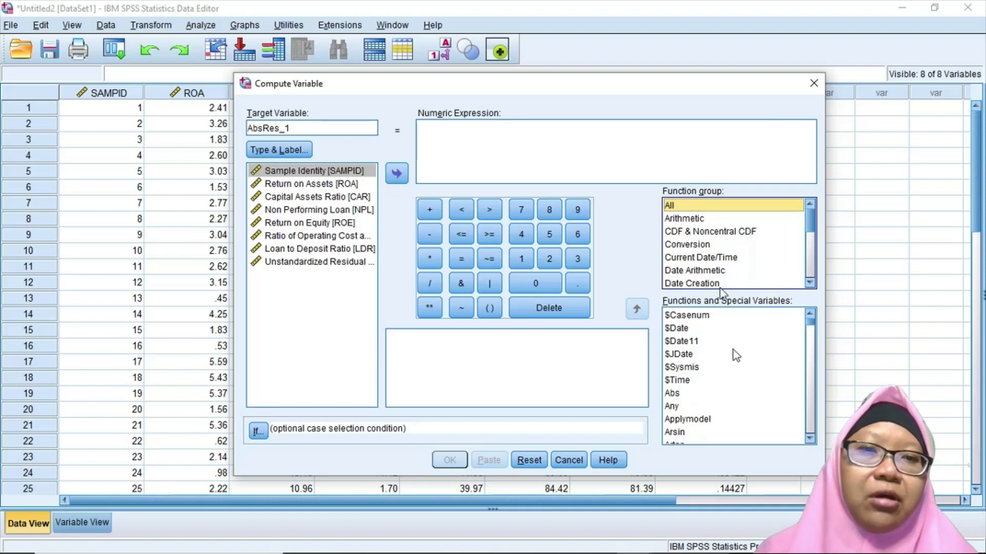
pyautogui.click(672, 394)
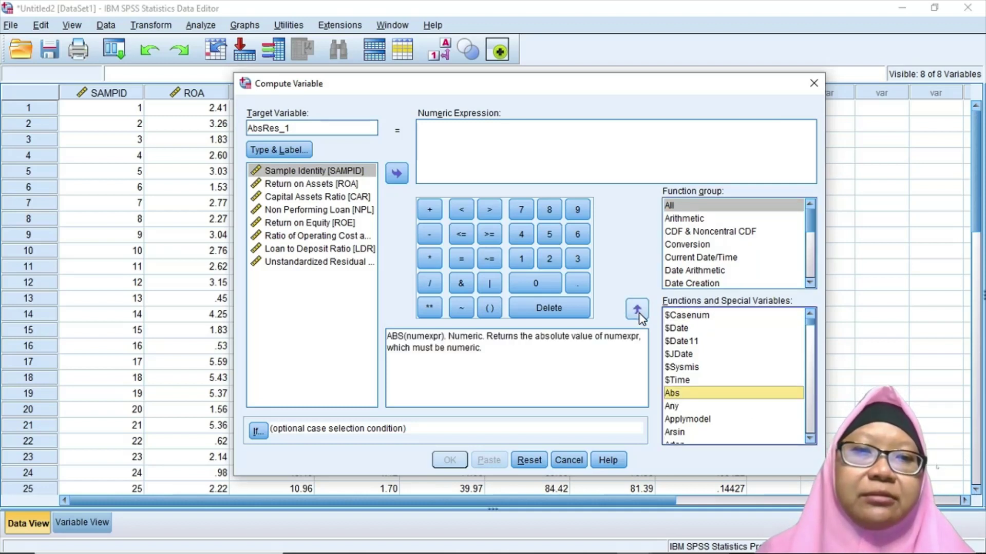
pyautogui.click(637, 310)
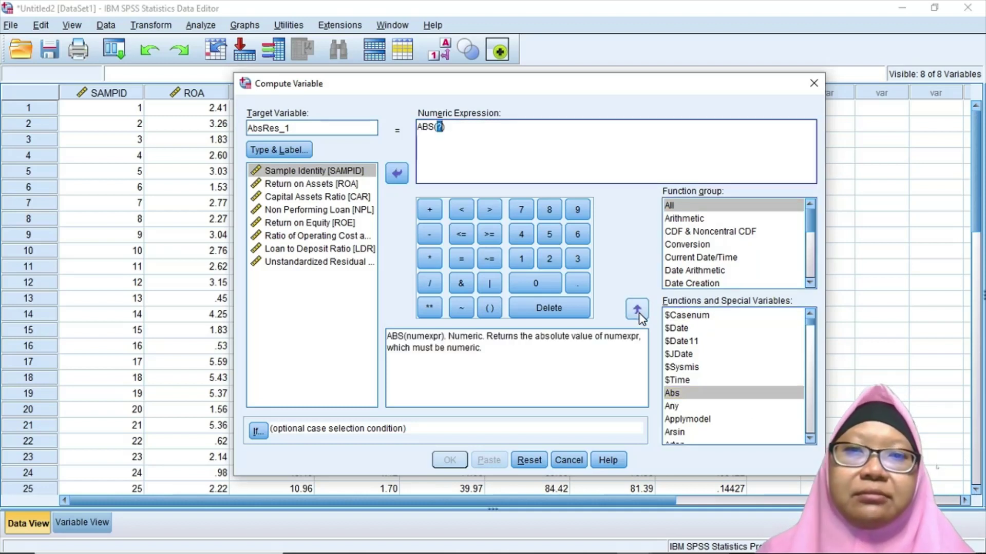
pyautogui.click(358, 264)
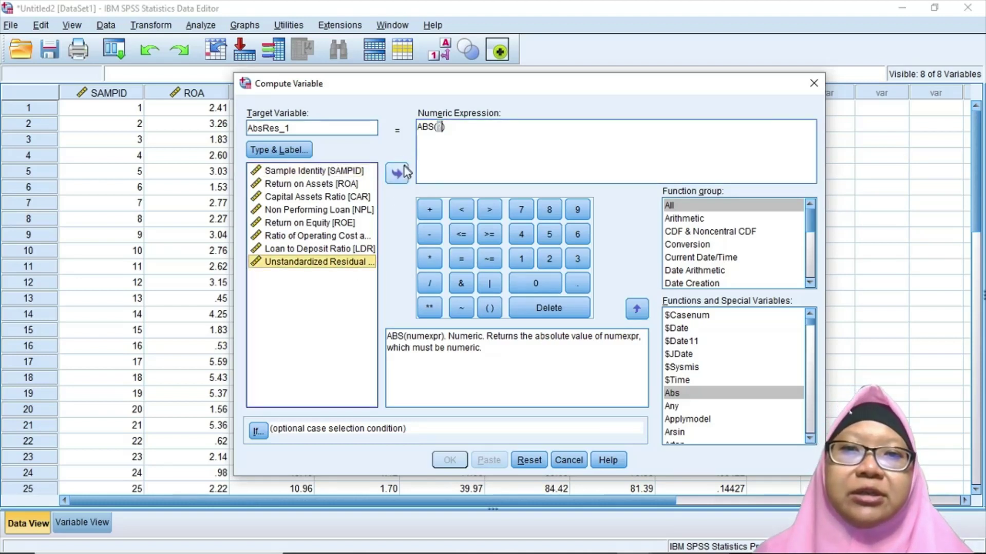
pyautogui.click(394, 175)
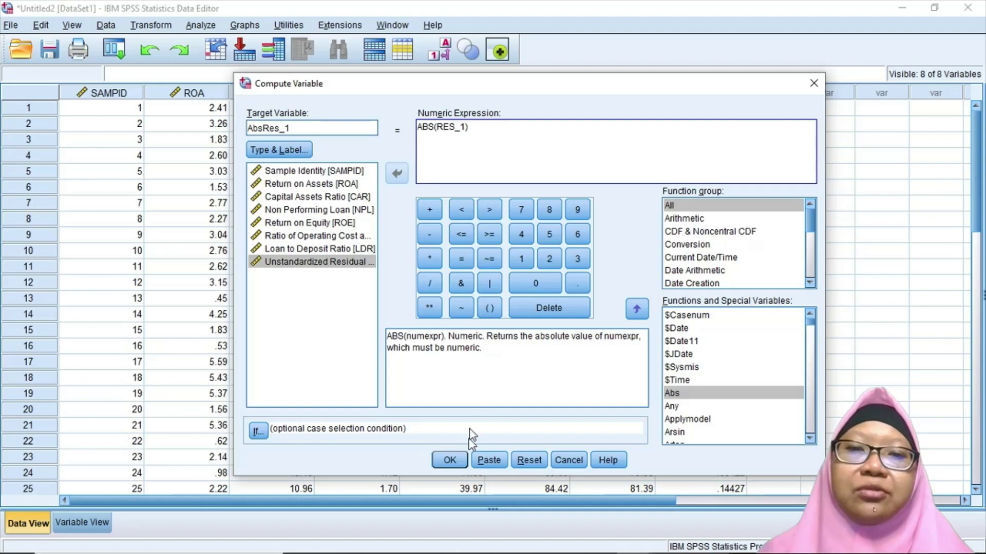
pyautogui.click(454, 464)
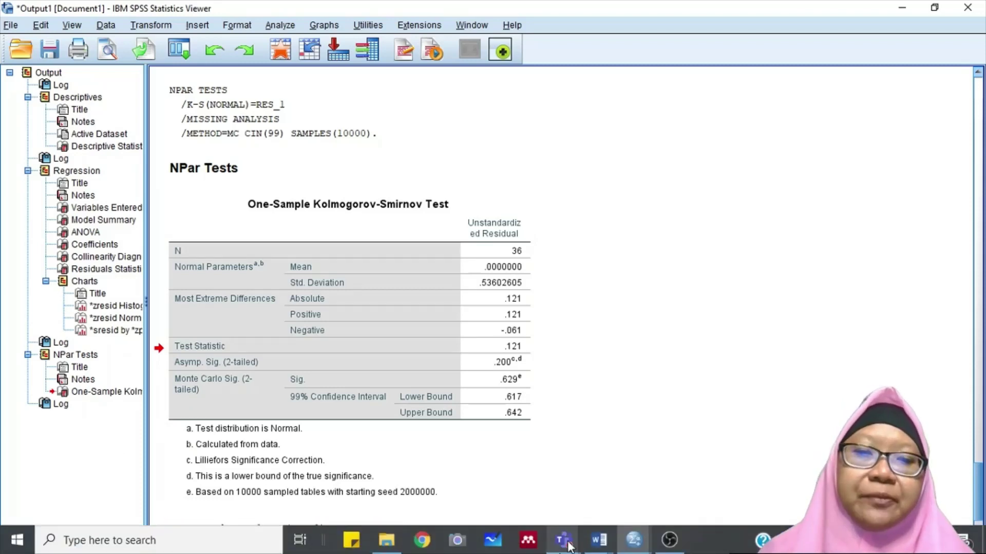
# - Return to the dataset in the Data Editor and compare the first case's full-precision values in RES_1 and AbsRes_1
pyautogui.click(642, 539)
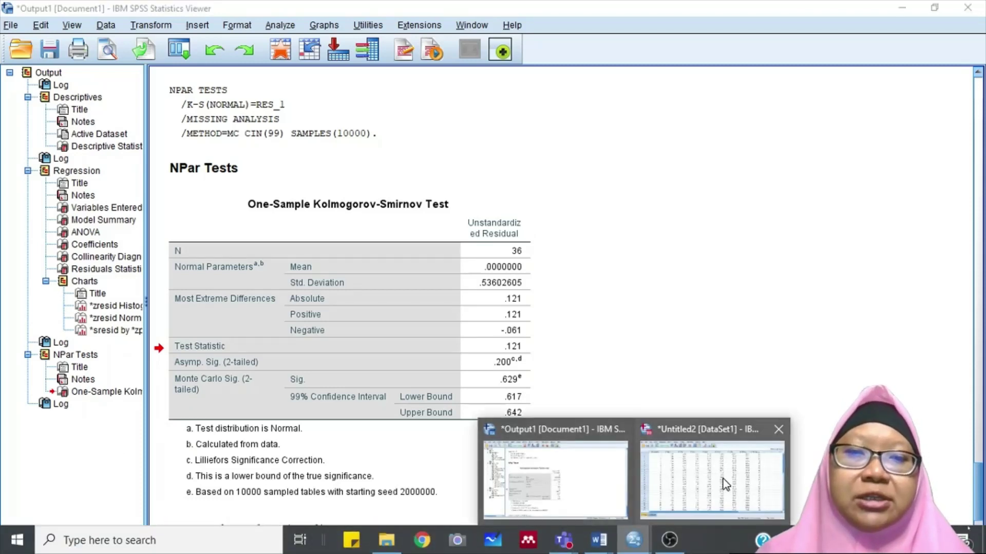
pyautogui.click(712, 473)
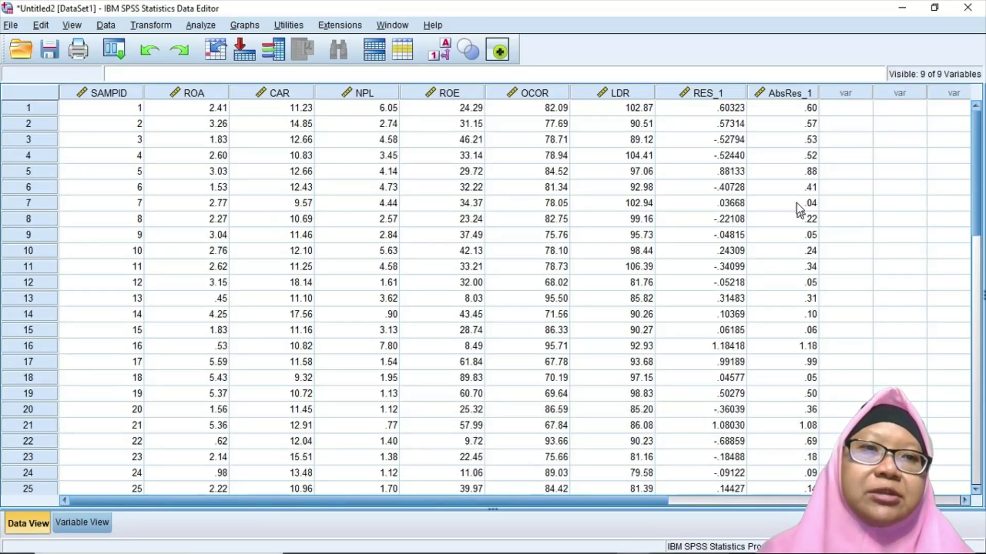
pyautogui.click(804, 174)
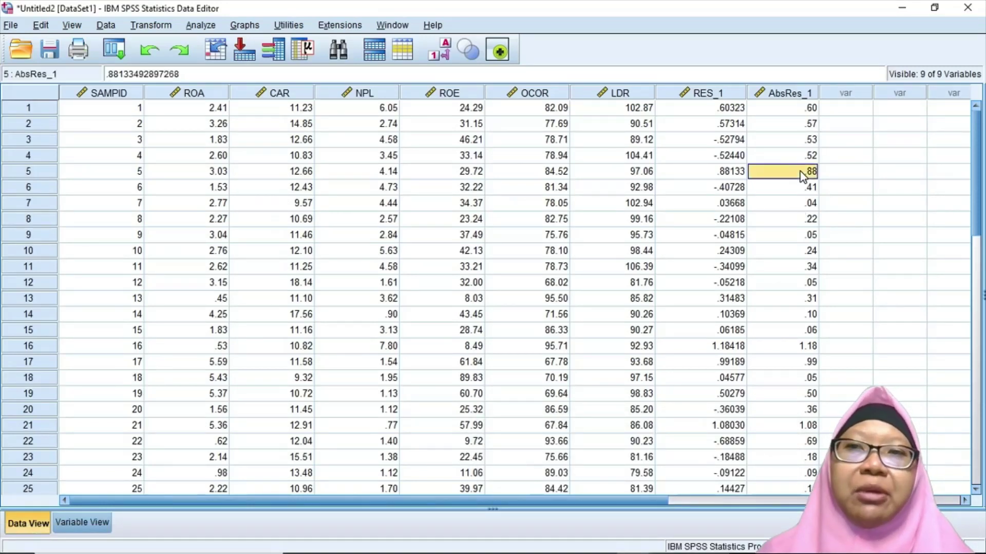
pyautogui.click(787, 108)
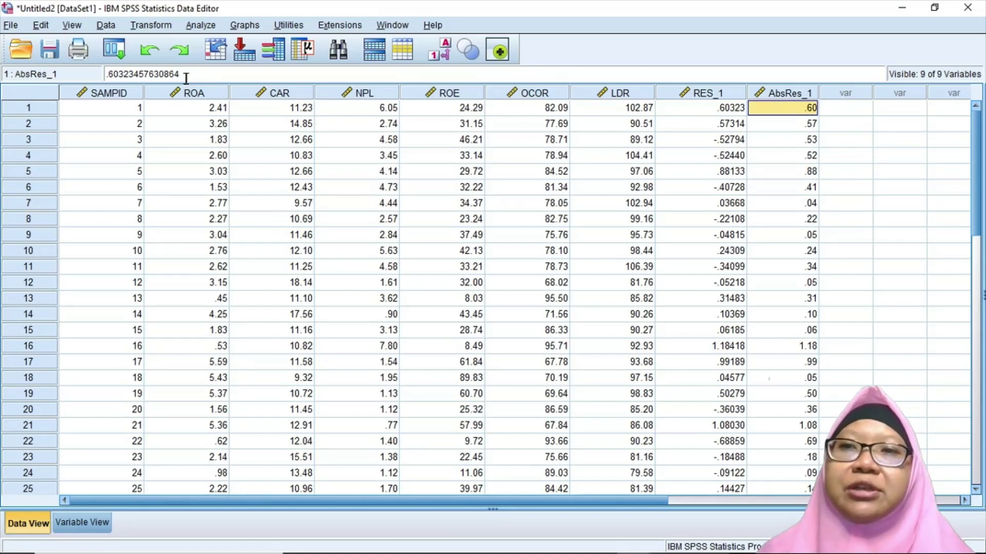
pyautogui.click(711, 114)
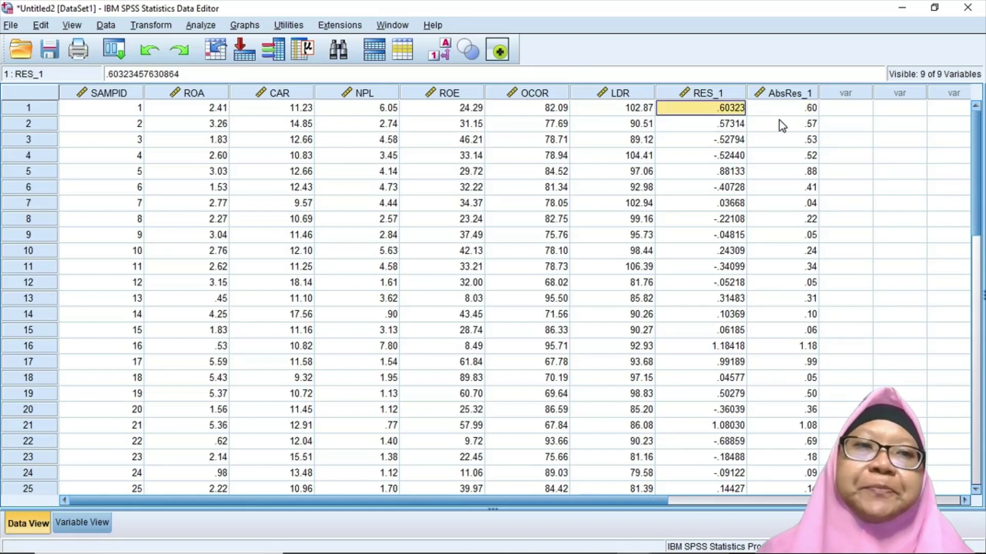
pyautogui.click(801, 110)
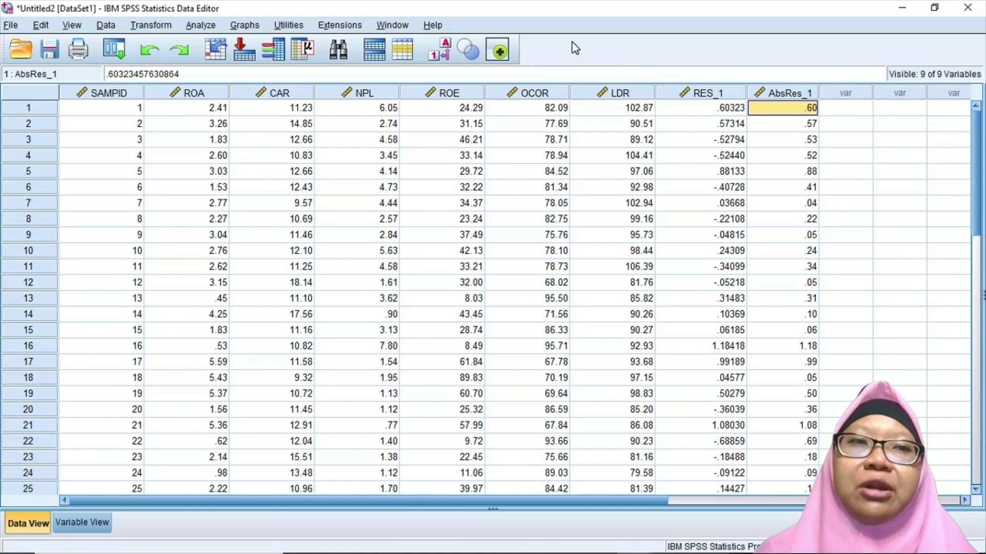
# - Start a linear regression, reset its previous settings and assign AbsRes_1 as the dependent variable
pyautogui.click(208, 30)
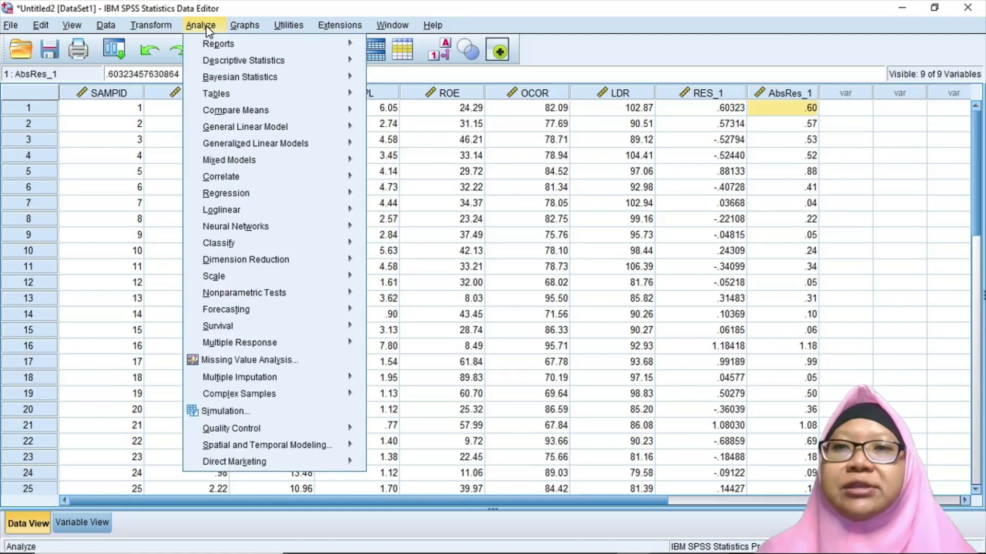
pyautogui.moveTo(253, 197)
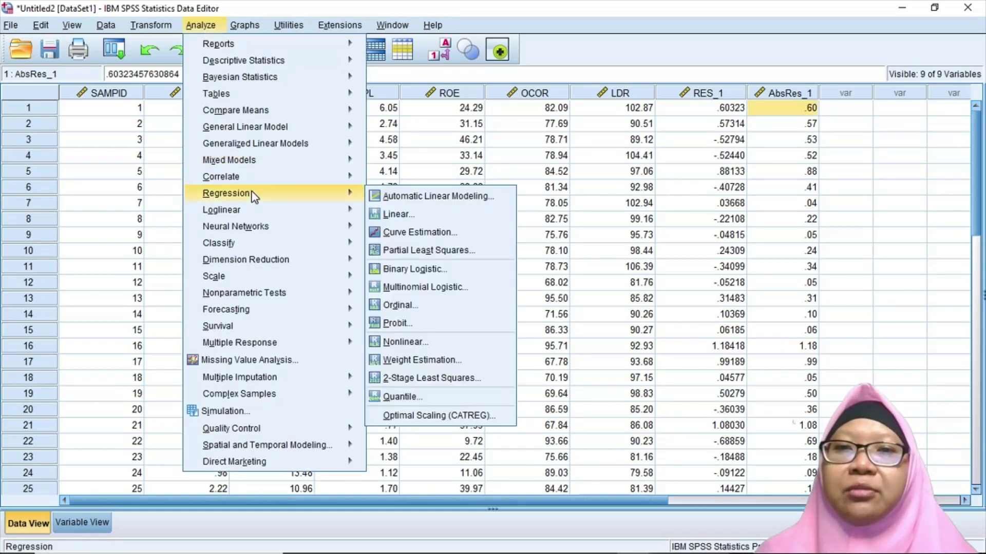
pyautogui.click(403, 218)
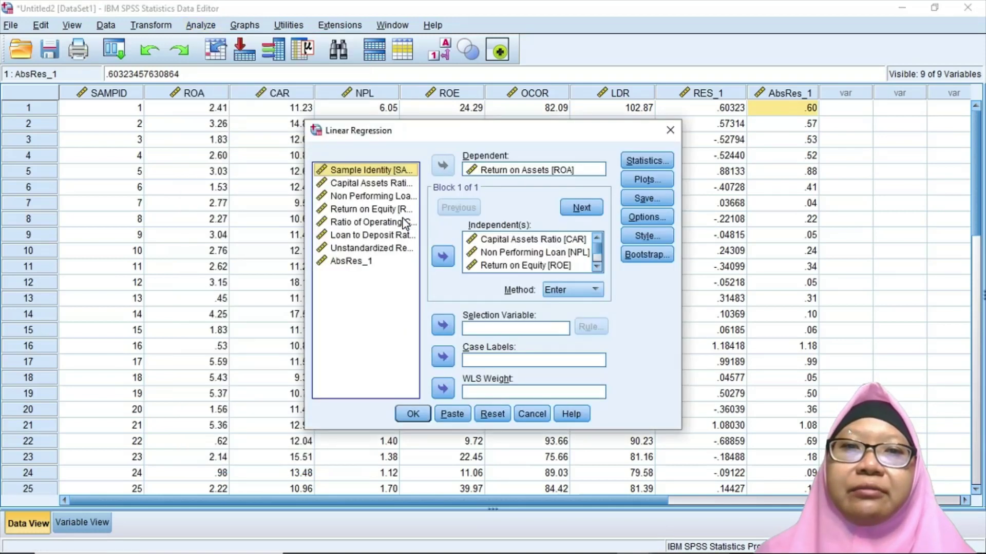
pyautogui.click(498, 416)
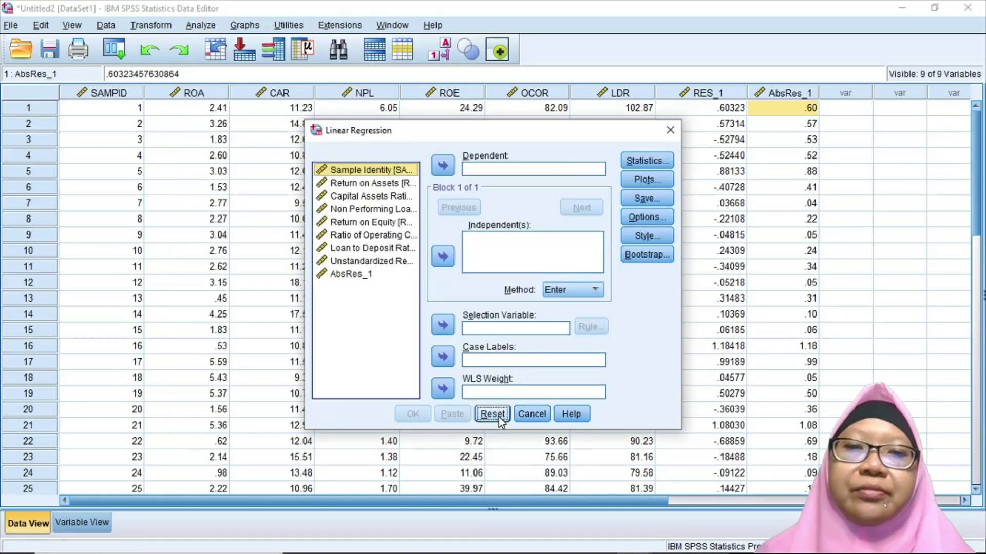
pyautogui.click(355, 276)
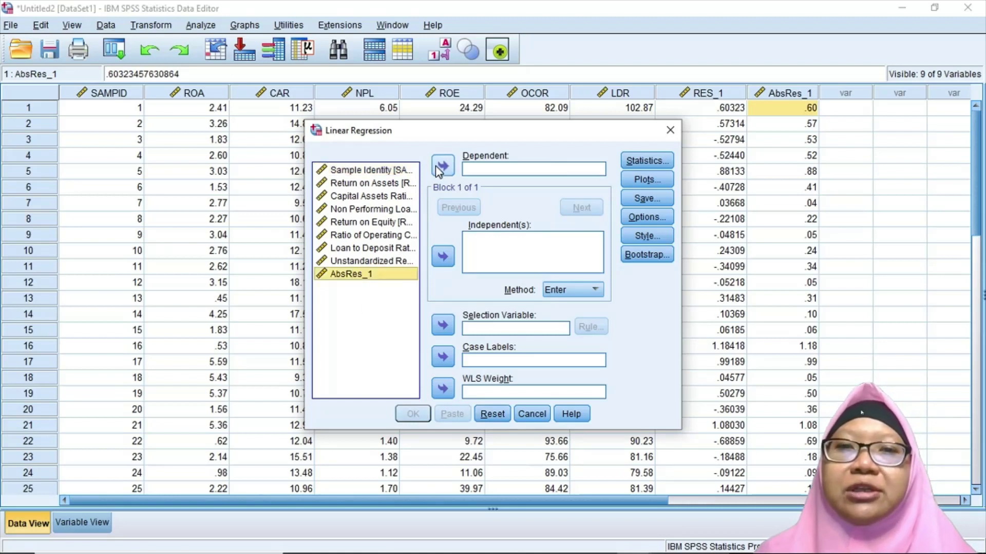
pyautogui.click(443, 167)
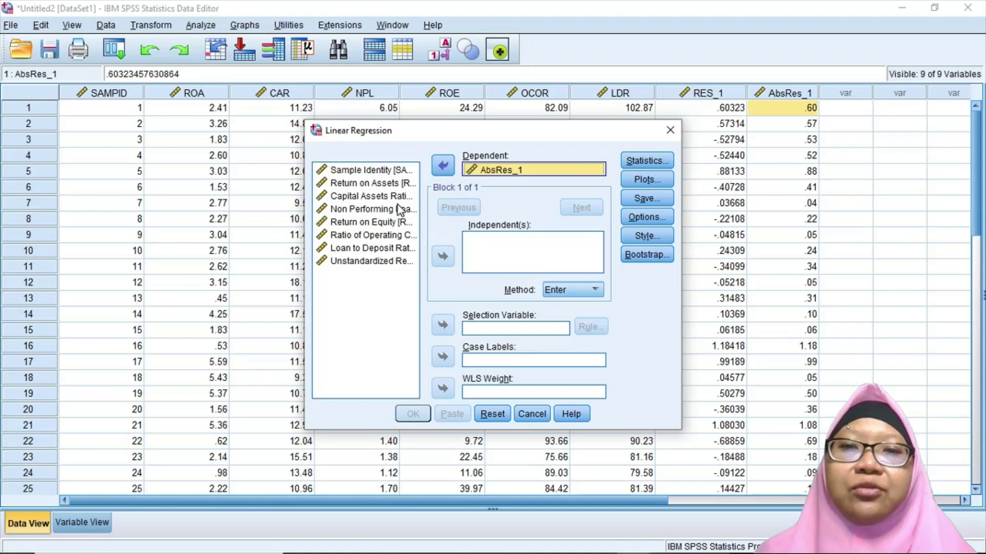
# - Add the five ratios from Capital Assets Ratio through Loan to Deposit Ratio as independent variables and run the regression
pyautogui.click(384, 196)
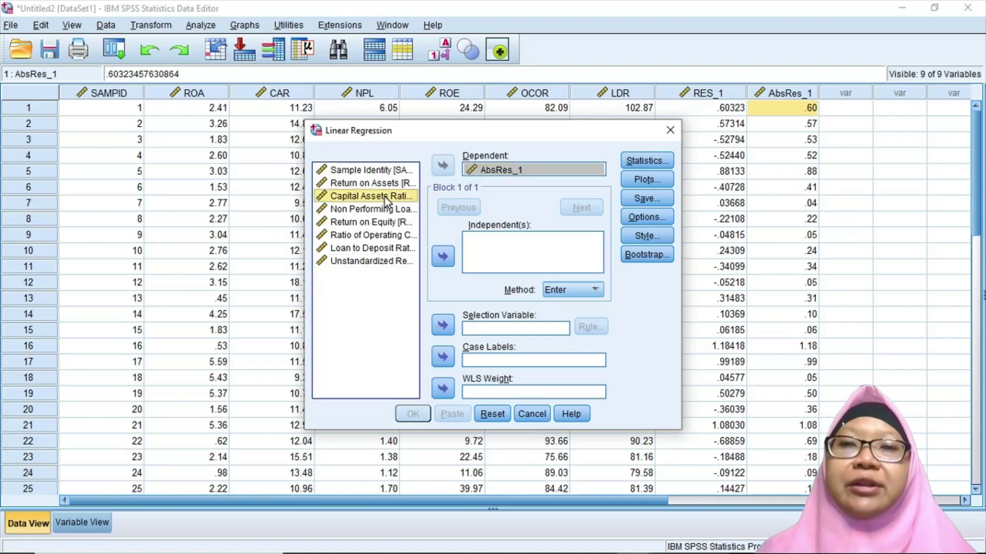
pyautogui.hotkey('shift', 'Down')
pyautogui.hotkey('shift', 'Down')
pyautogui.hotkey('shift', 'Down')
pyautogui.hotkey('shift', 'Down')
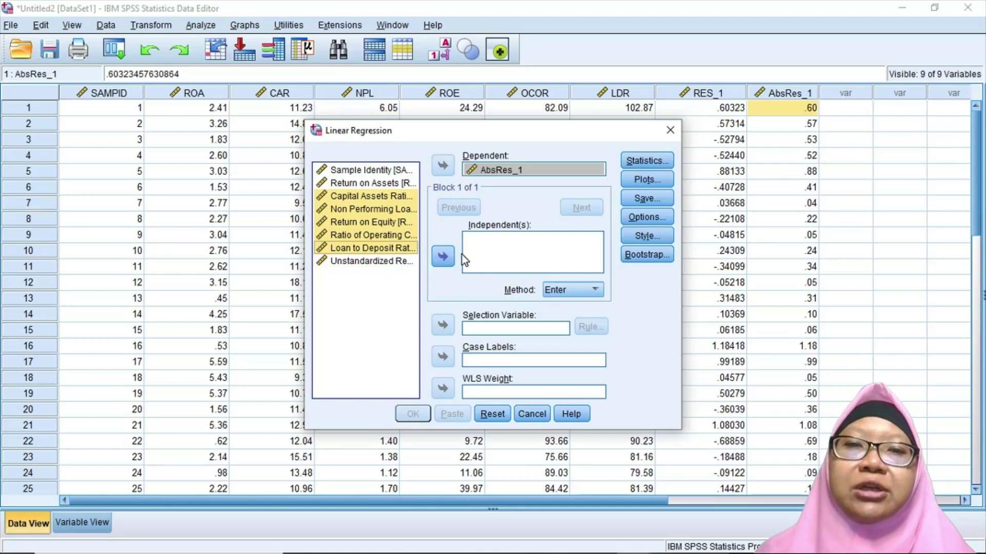
pyautogui.click(442, 256)
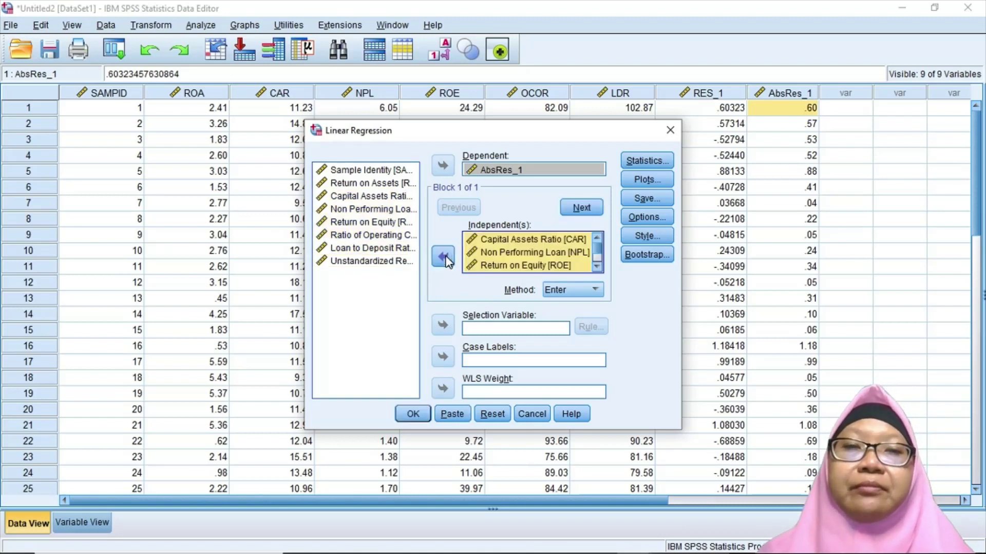
pyautogui.click(414, 414)
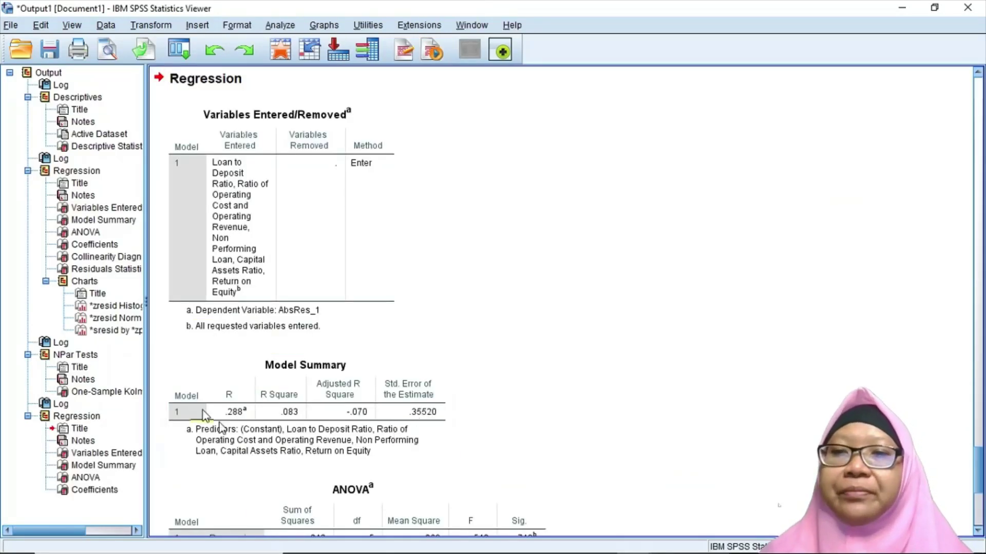
# - Examine the Variables Entered/Removed, Model Summary and ANOVA tables of the AbsRes_1 regression in the output
pyautogui.click(98, 491)
pyautogui.click(76, 416)
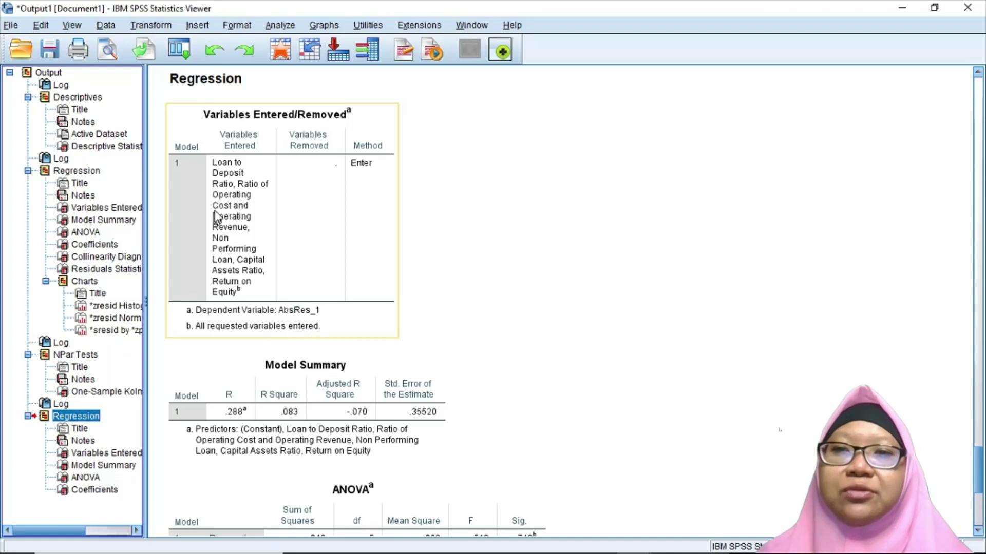
pyautogui.click(93, 455)
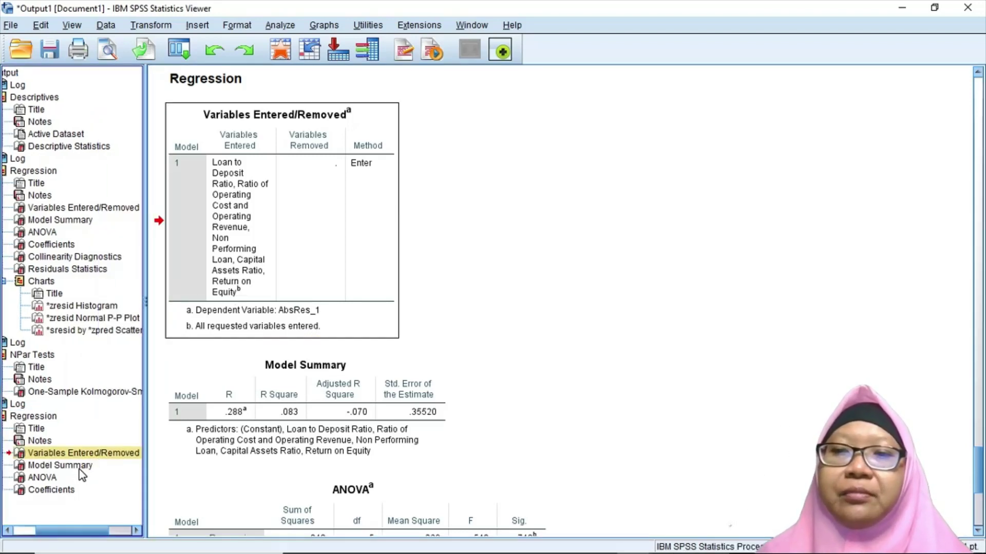
pyautogui.click(79, 467)
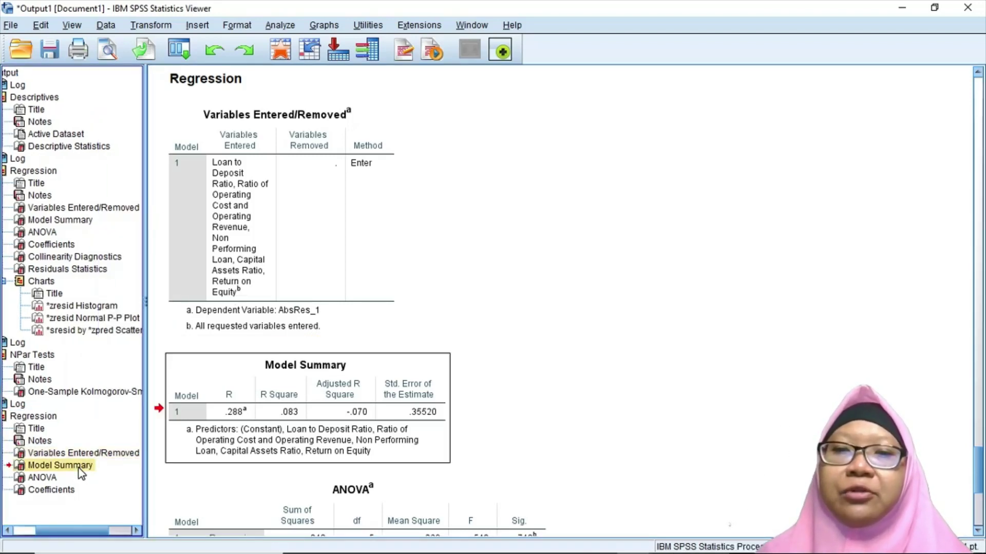
pyautogui.click(44, 477)
# - Review the Coefficients table of the AbsRes_1 regression, including its Sig. column, and copy it as an image
pyautogui.click(47, 491)
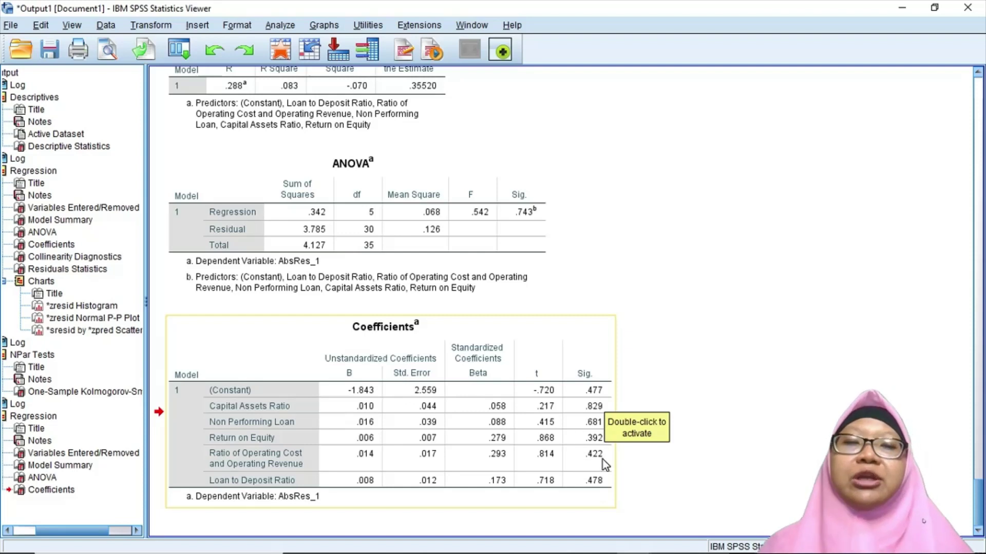
pyautogui.rightClick(527, 449)
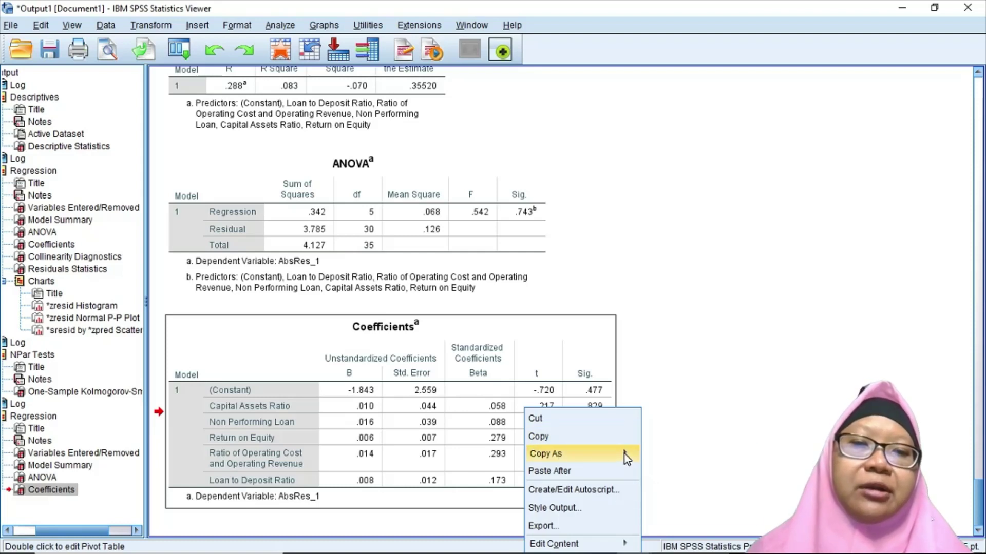
pyautogui.moveTo(624, 454)
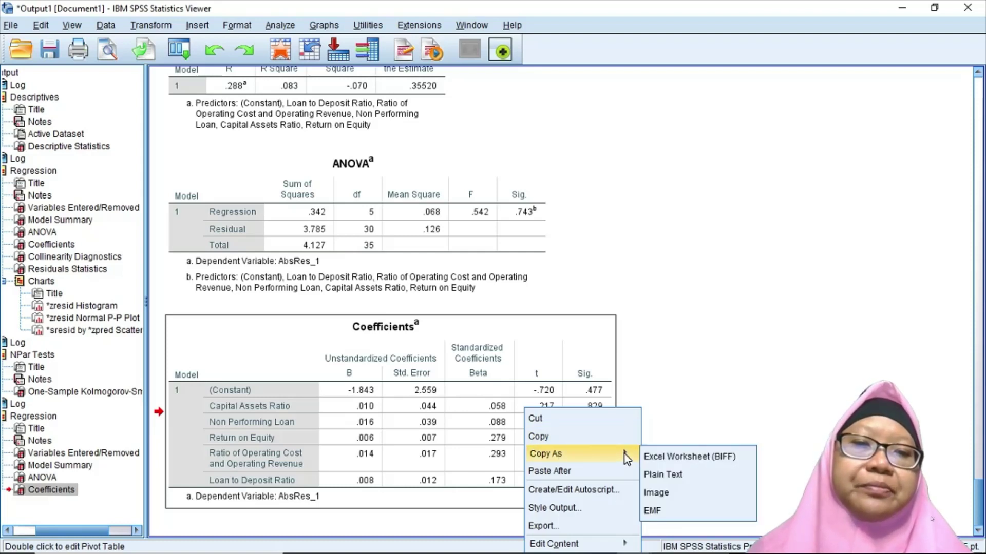
pyautogui.click(656, 492)
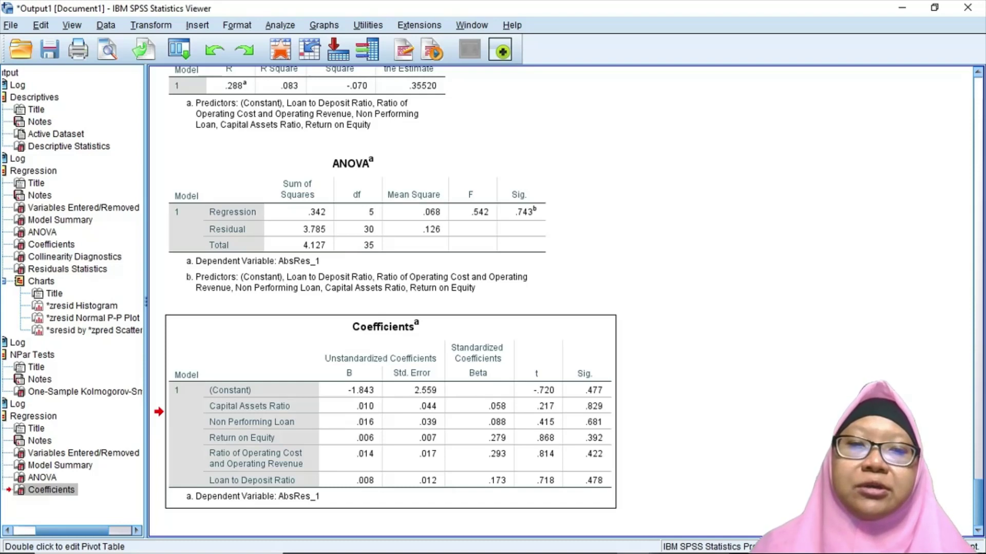
# - Switch to Document6 in Word and append "(KOLMOGOROV SMIRNOV)" to the UJI NORMALITAS heading
pyautogui.moveTo(663, 545)
pyautogui.moveTo(604, 540)
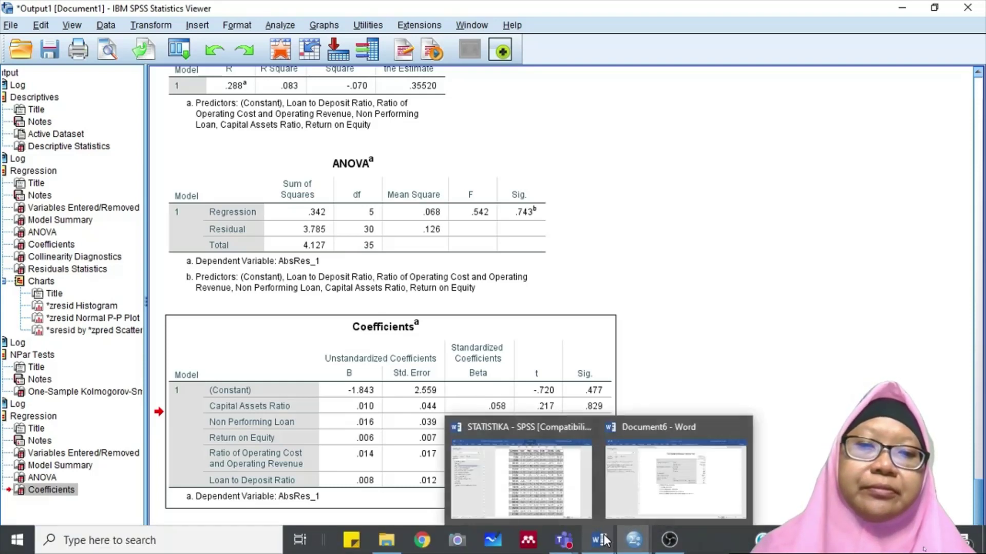
pyautogui.click(645, 492)
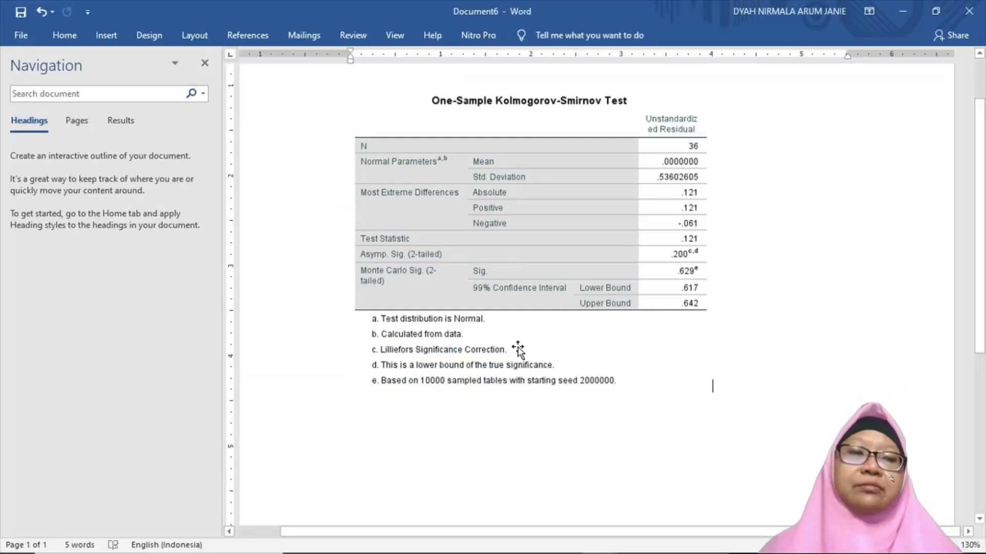
pyautogui.scroll(2, 517, 347)
pyautogui.click(550, 121)
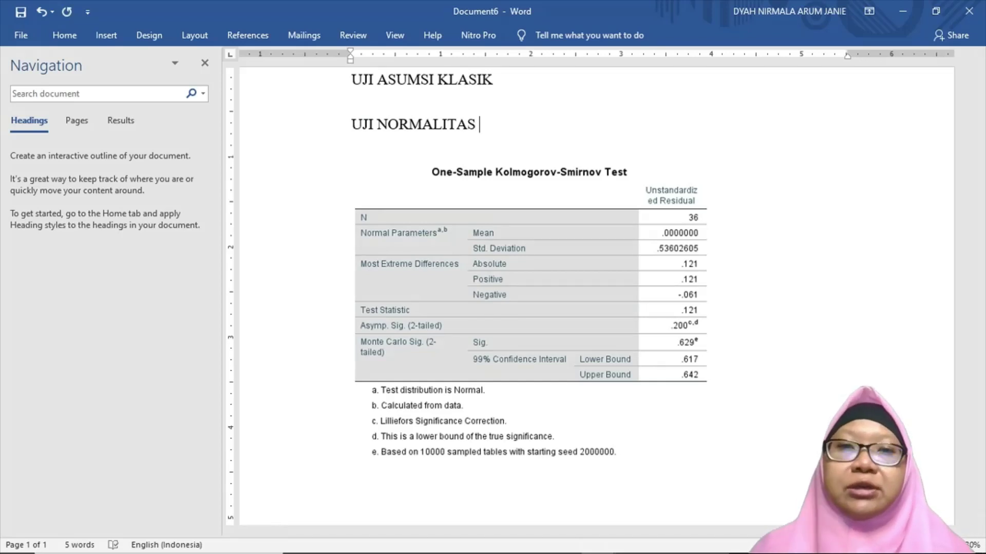
pyautogui.write('(')
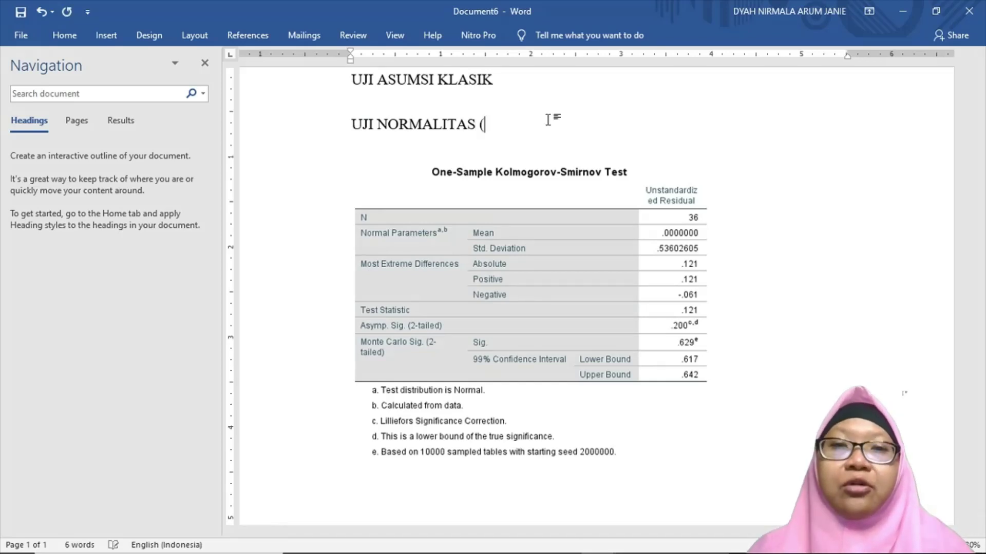
pyautogui.write('KO')
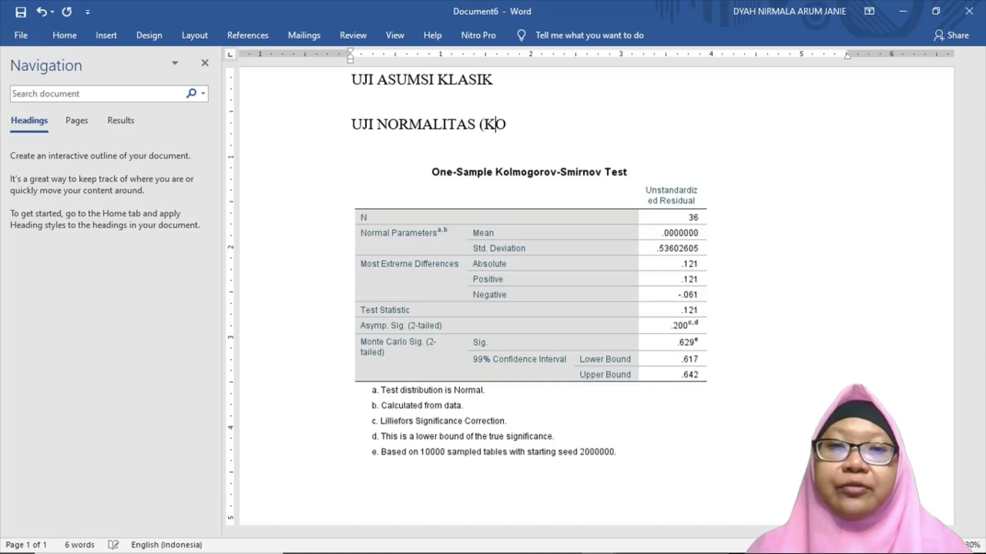
pyautogui.write('LMOGOROV ')
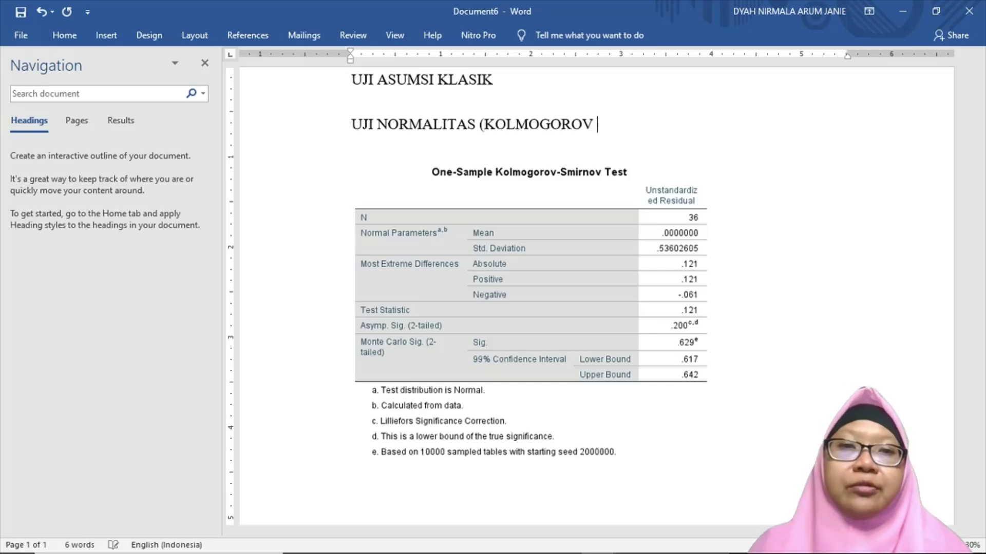
pyautogui.write('SMIRNO')
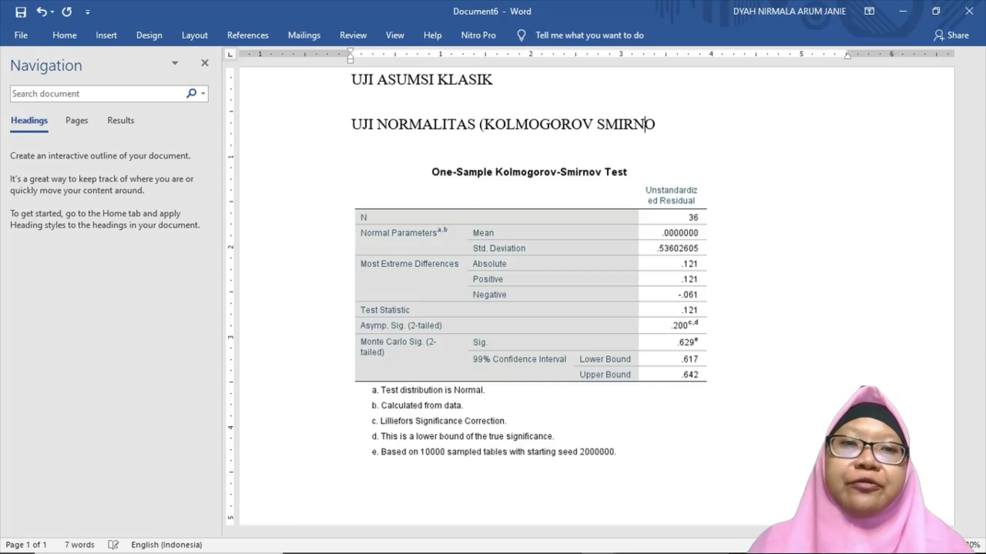
pyautogui.write('V)')
# - Add the heading "UJI HETEROSKEDASTISITAS (GLEJSER)" at the end of the document, below the Kolmogorov-Smirnov table
pyautogui.hotkey('ctrl', 'End')
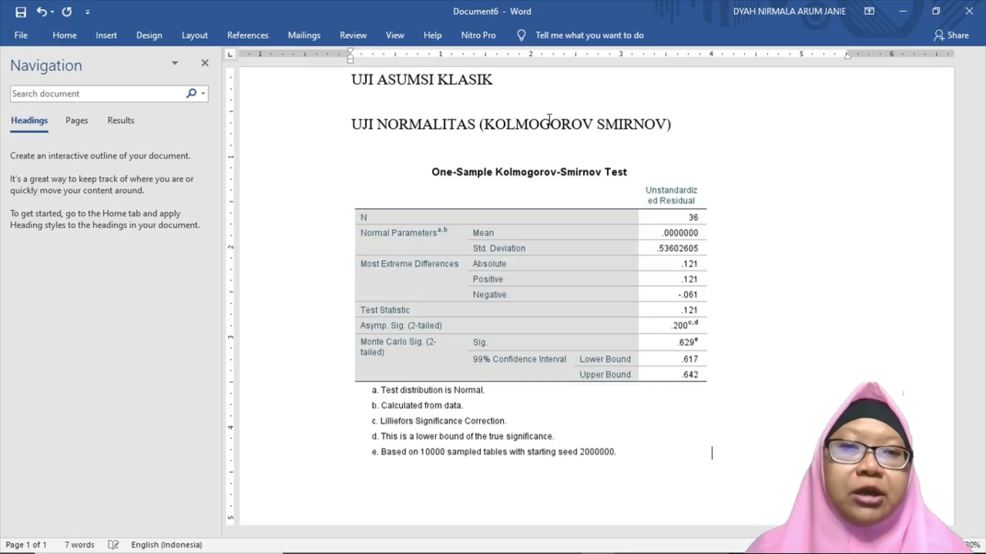
pyautogui.press('Return')
pyautogui.press('Return')
pyautogui.write('U')
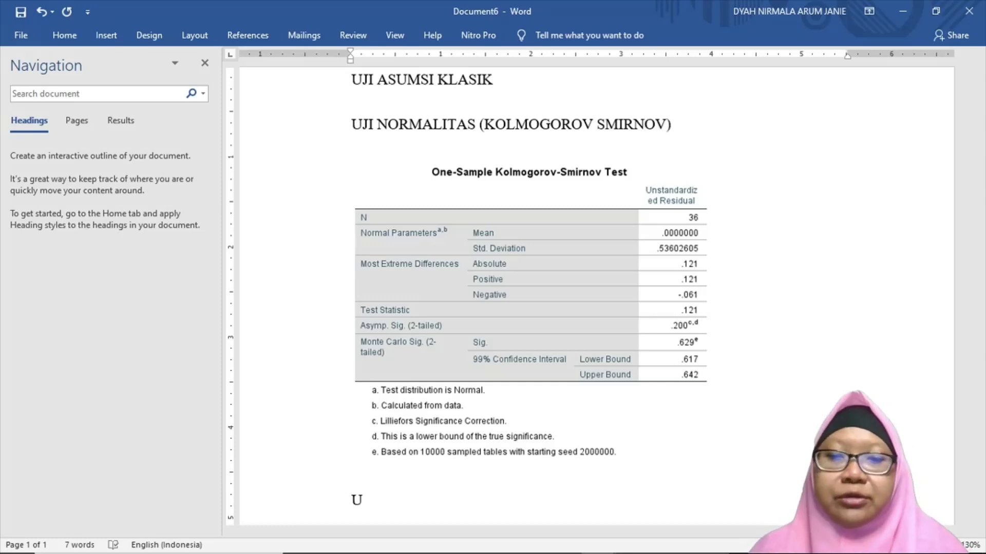
pyautogui.write('JI HETEROS')
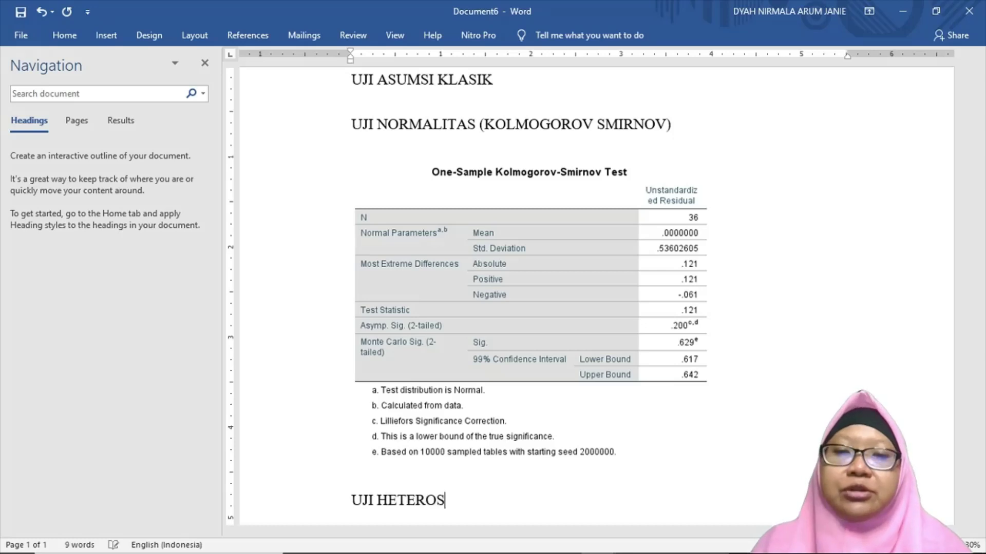
pyautogui.write('KEDASTISITAS')
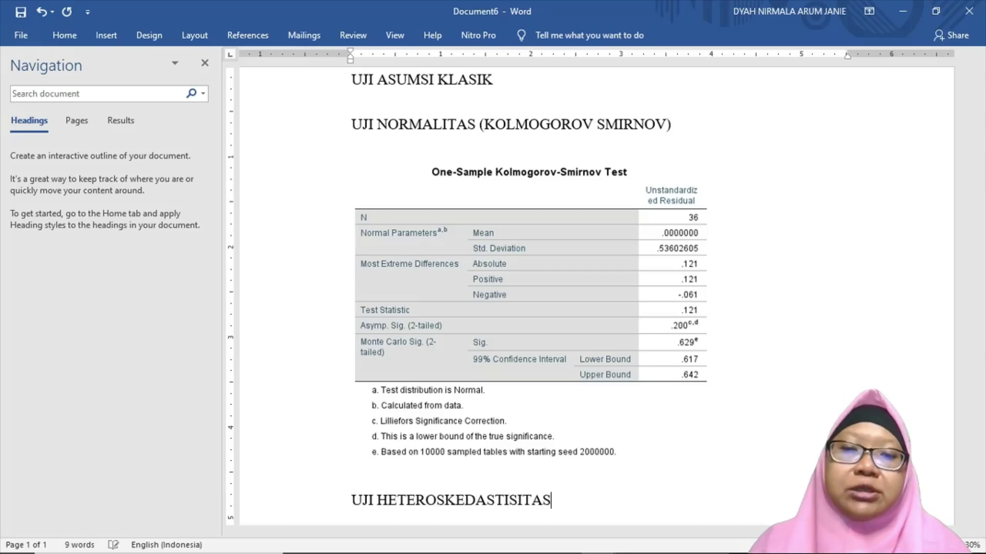
pyautogui.press('Return')
pyautogui.press('BackSpace')
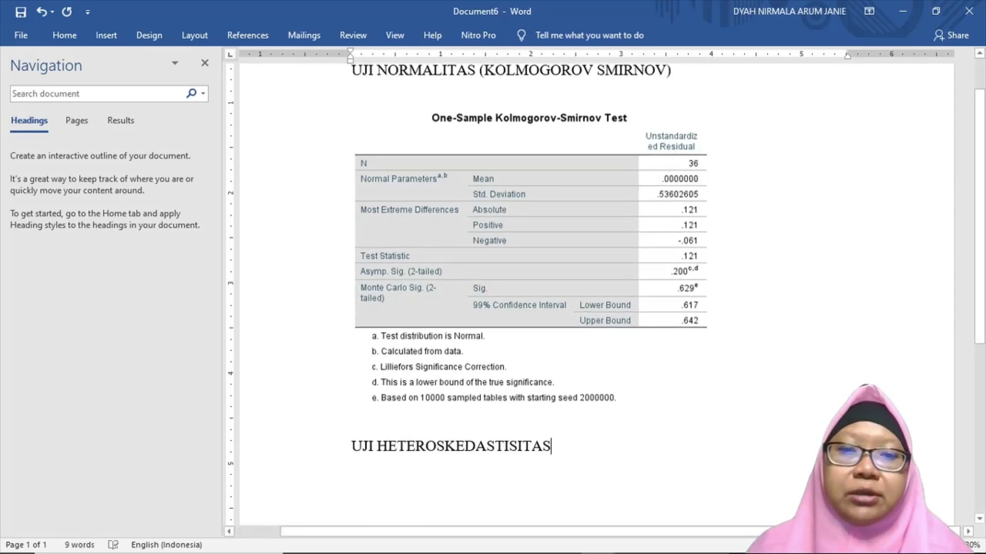
pyautogui.write('(')
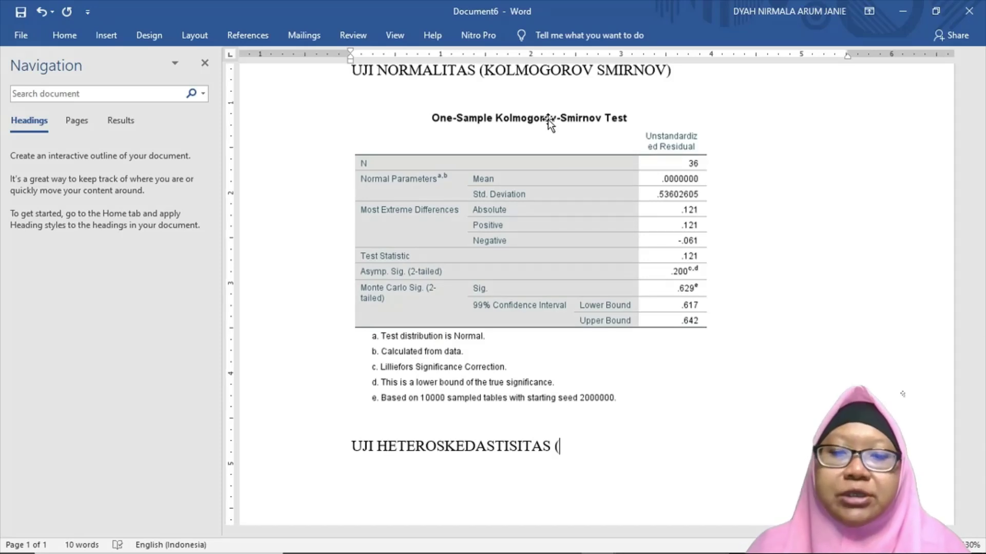
pyautogui.write('GLE')
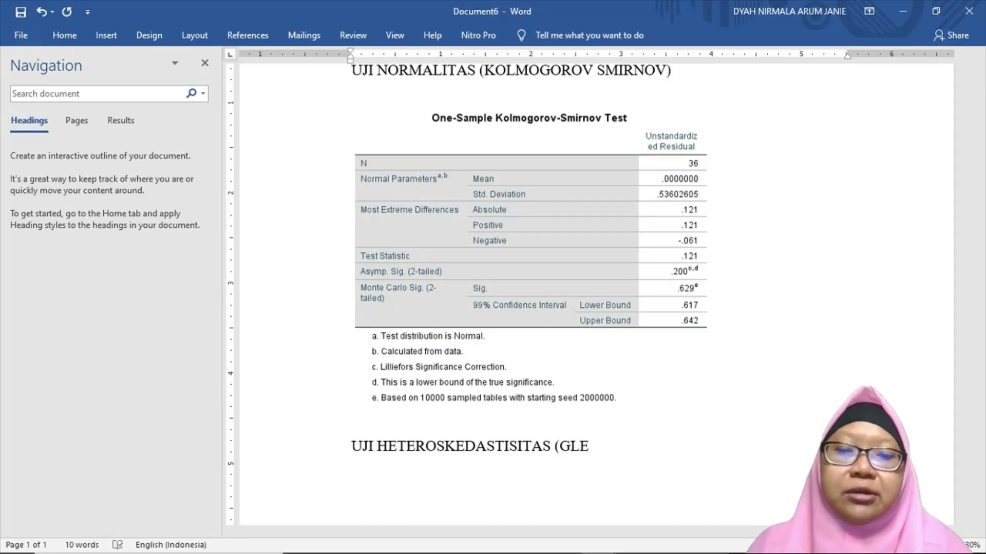
pyautogui.write('JSER')
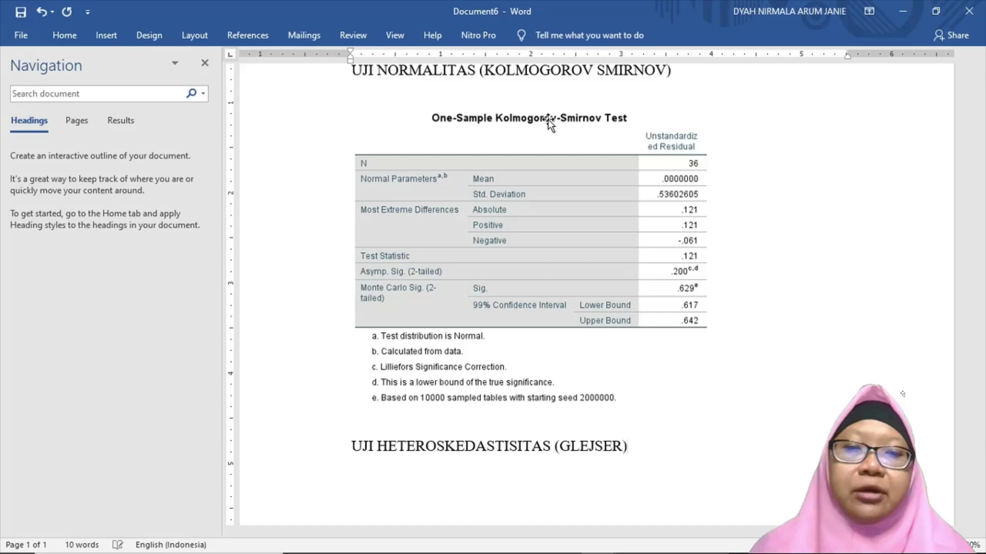
pyautogui.write(')')
# - Paste the copied Coefficients table image under the UJI HETEROSKEDASTISITAS (GLEJSER) heading and place the cursor below it
pyautogui.press('Return')
pyautogui.hotkey('ctrl', 'v')
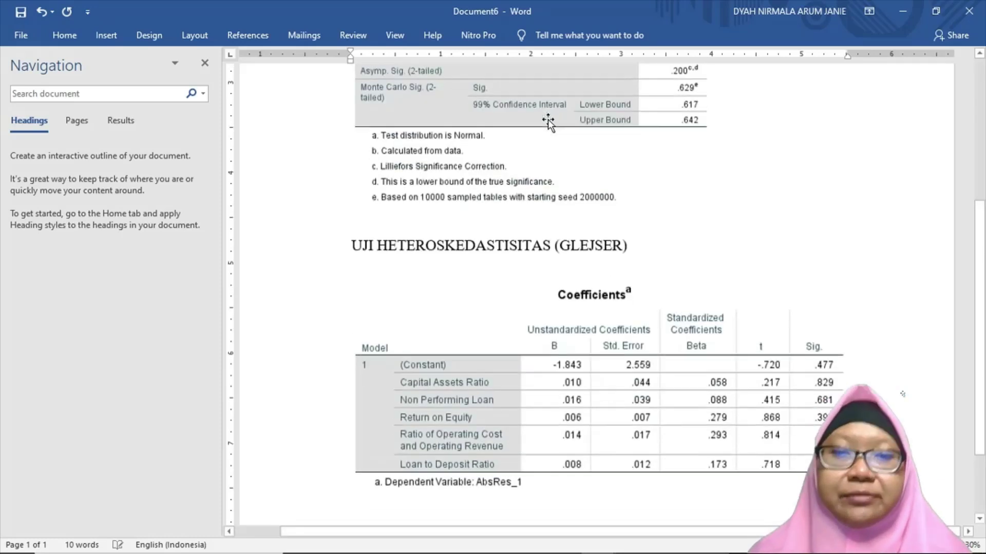
pyautogui.click(814, 424)
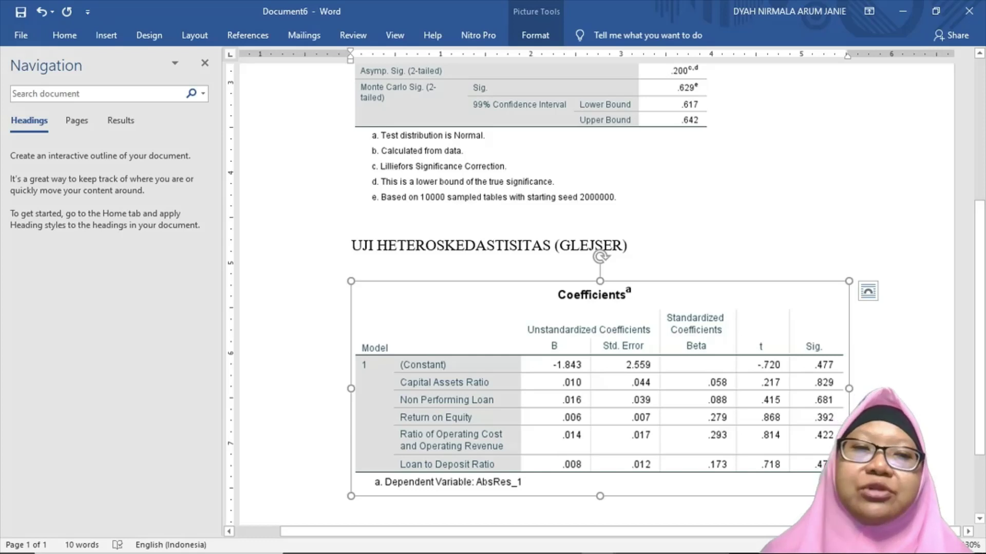
pyautogui.click(352, 513)
pyautogui.scroll(-1, 591, 360)
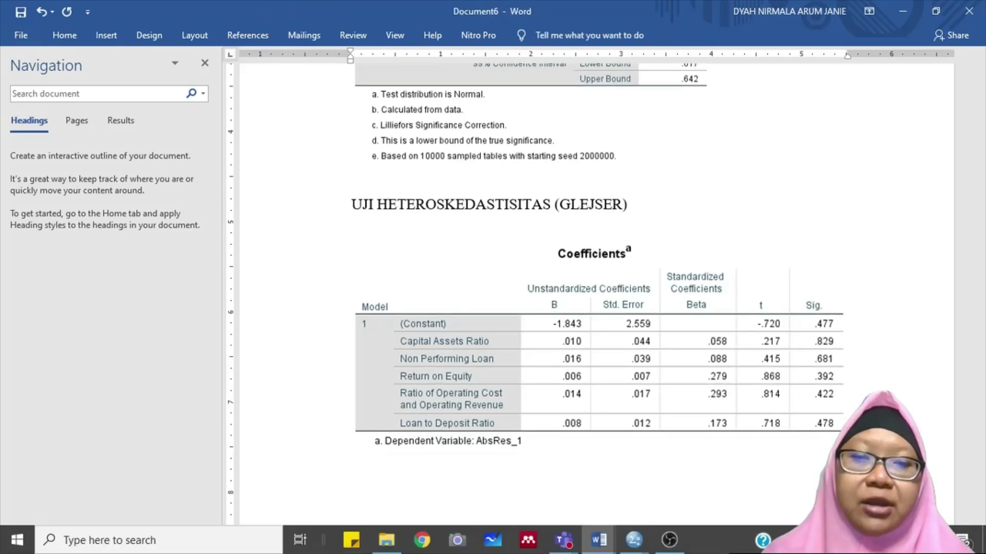
# - Switch to the SPSS Data Editor, start a legacy nonparametric Runs test and add Unstandardized Residual as the test variable
pyautogui.moveTo(635, 548)
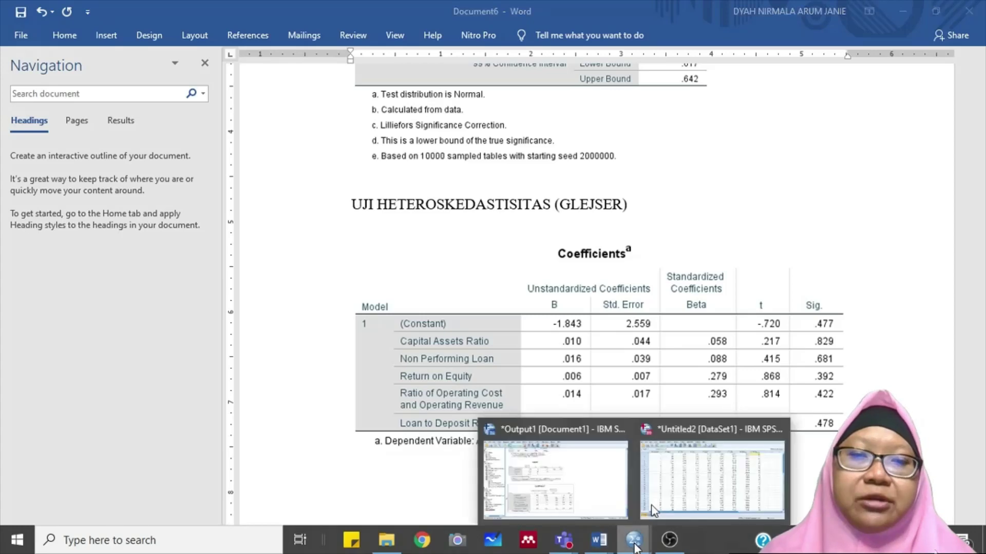
pyautogui.click(664, 484)
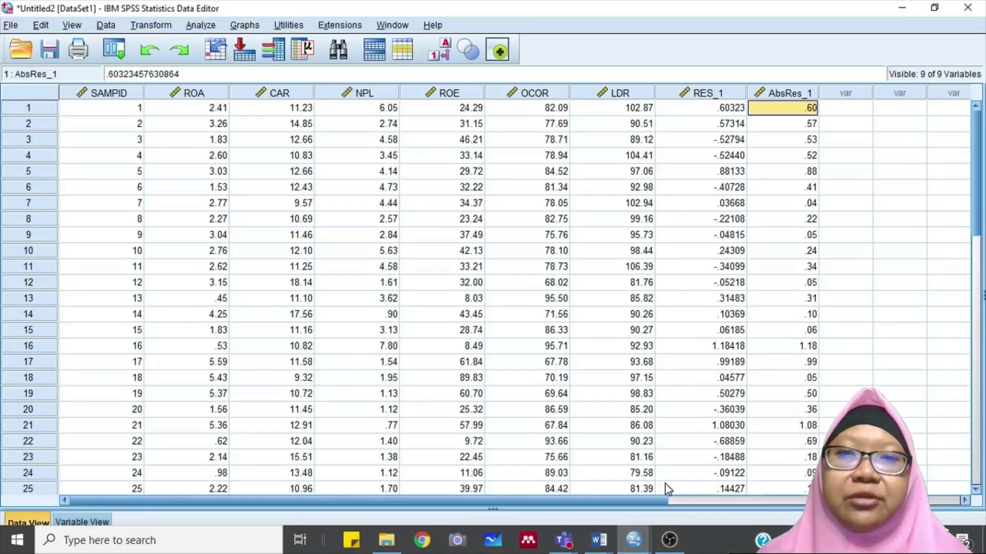
pyautogui.click(201, 26)
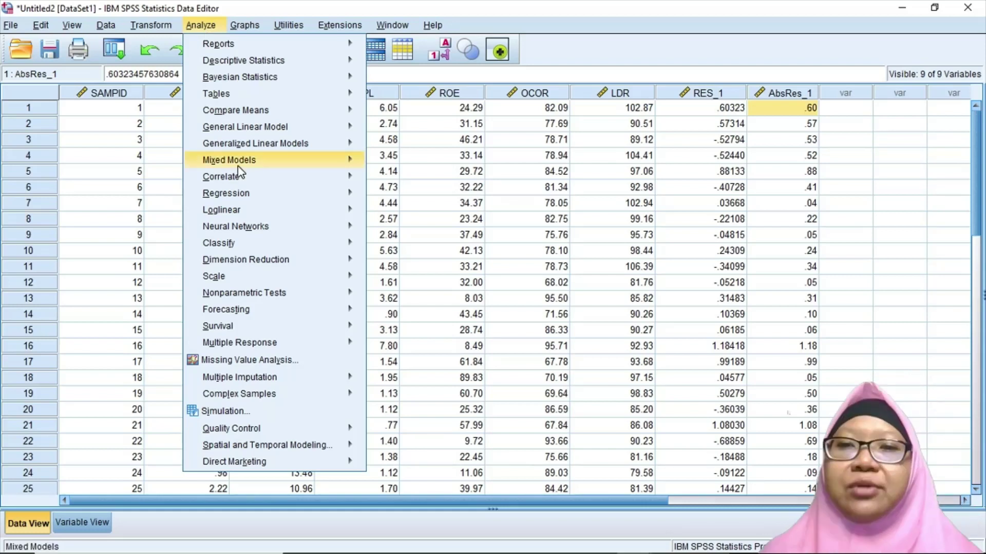
pyautogui.moveTo(263, 265)
pyautogui.moveTo(278, 301)
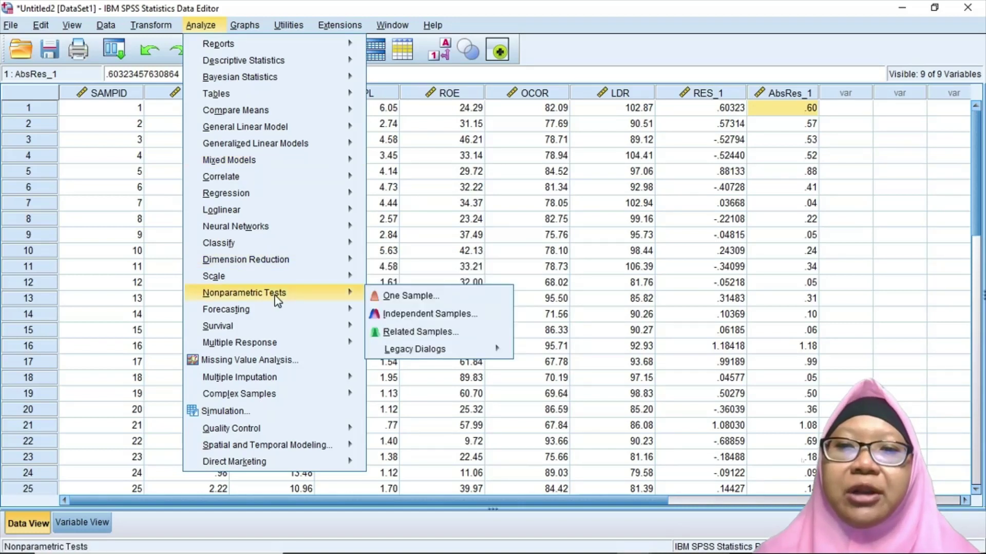
pyautogui.moveTo(465, 354)
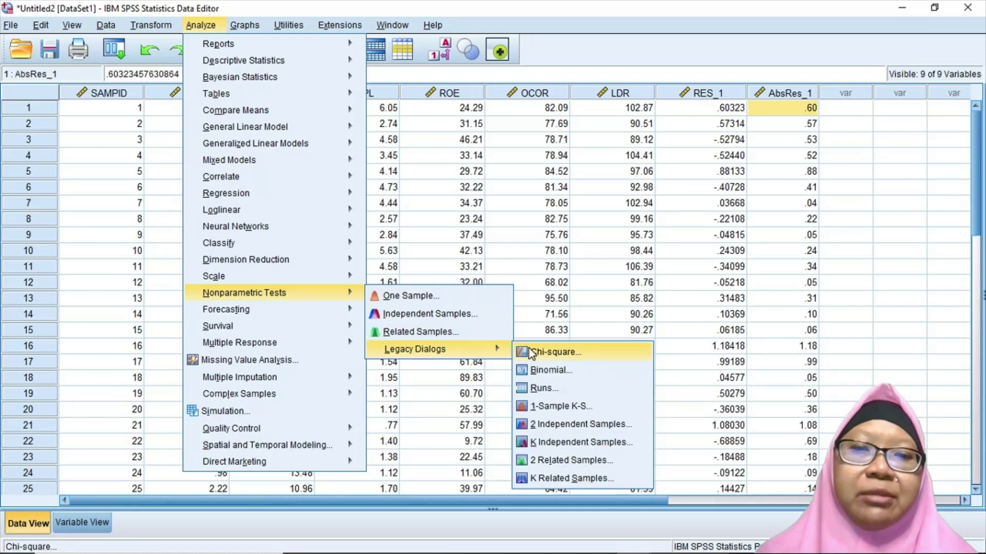
pyautogui.click(542, 392)
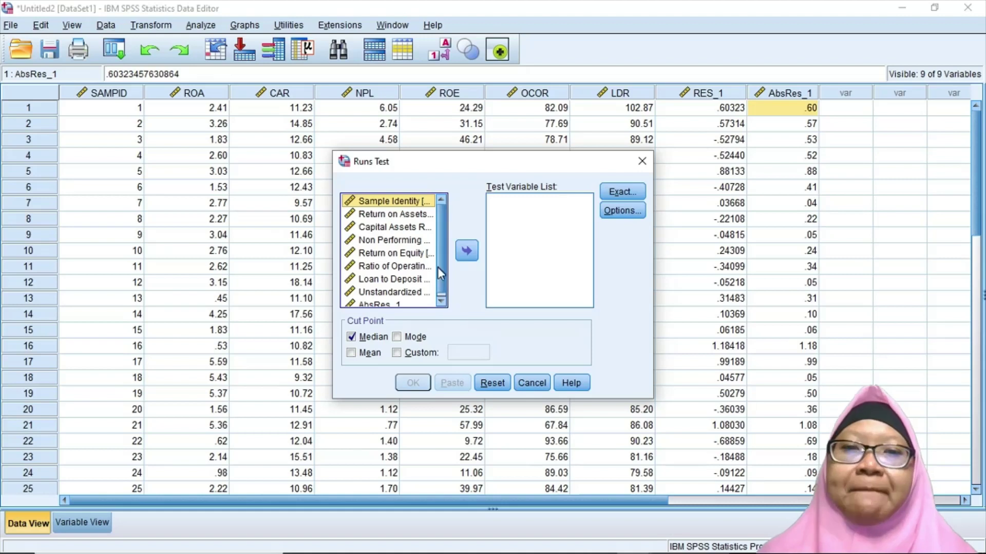
pyautogui.scroll(-1, 438, 268)
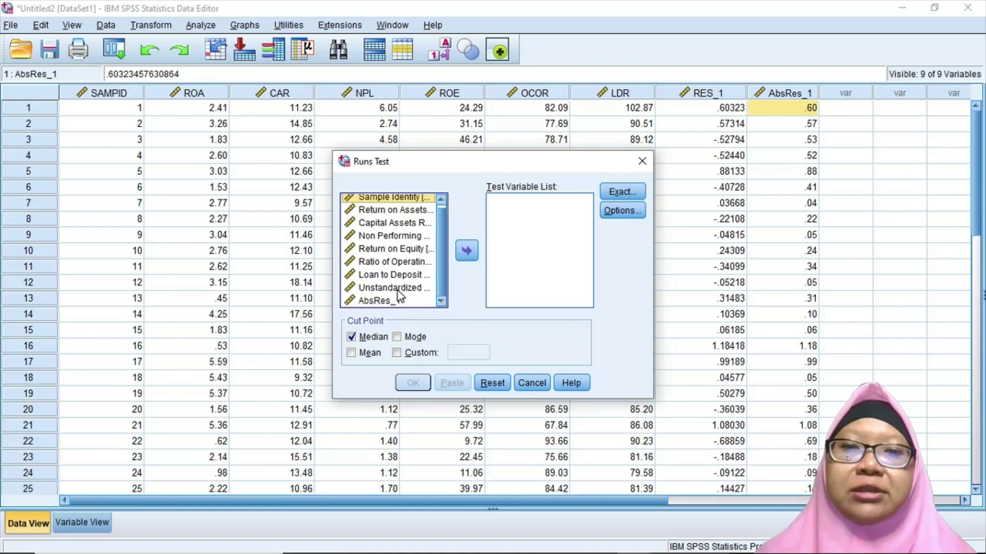
pyautogui.click(398, 289)
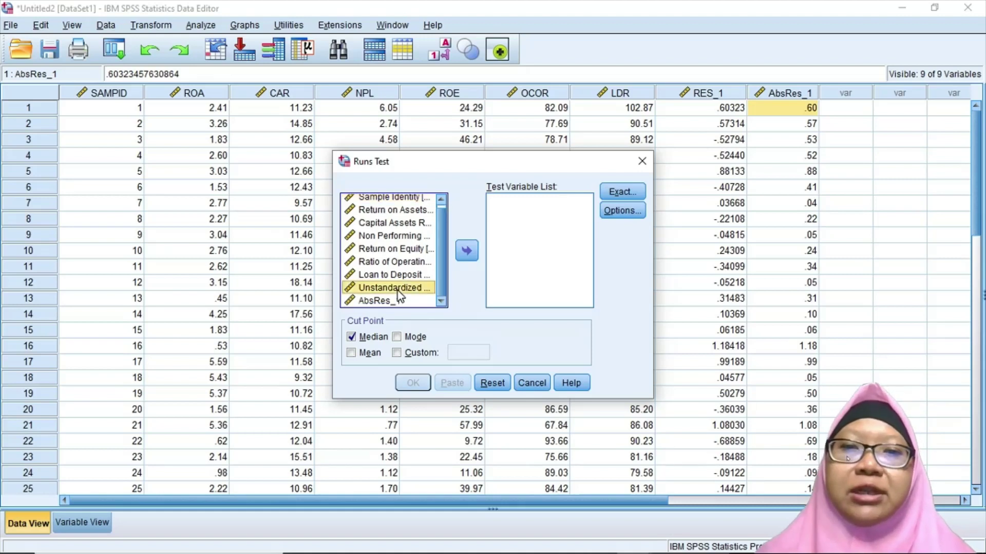
pyautogui.click(469, 249)
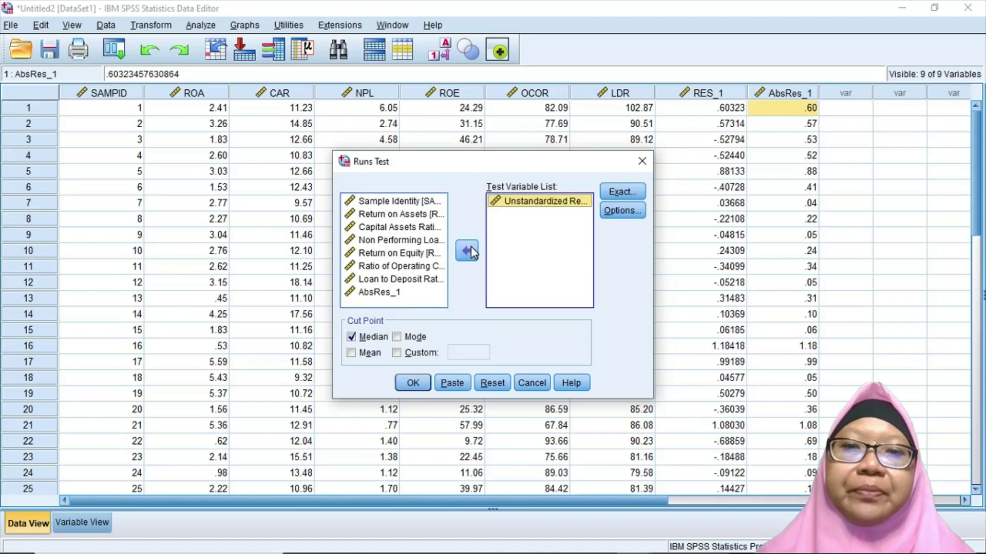
# - Set the Runs test's exact method to Monte Carlo with 99% confidence and 10000 samples, and run the test
pyautogui.click(619, 190)
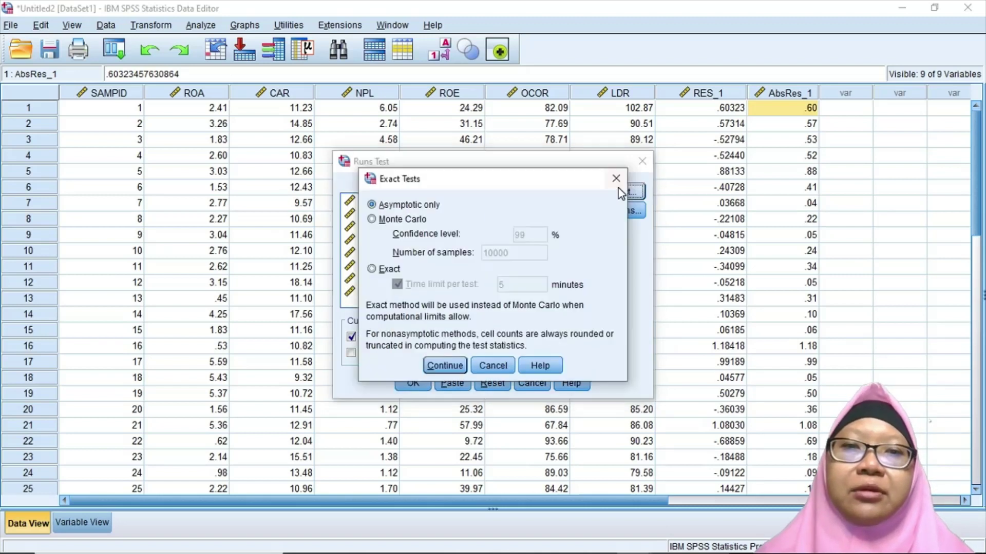
pyautogui.click(407, 220)
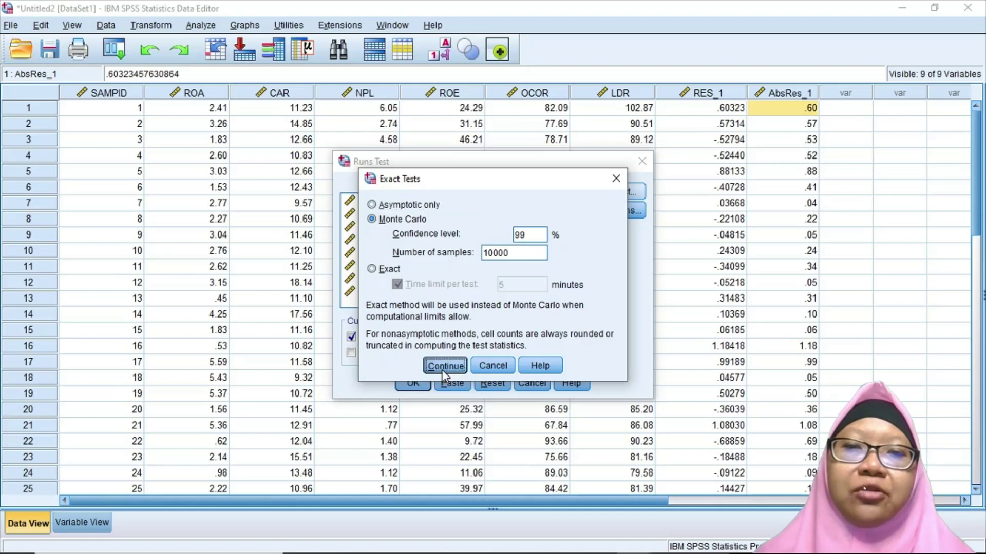
pyautogui.click(445, 366)
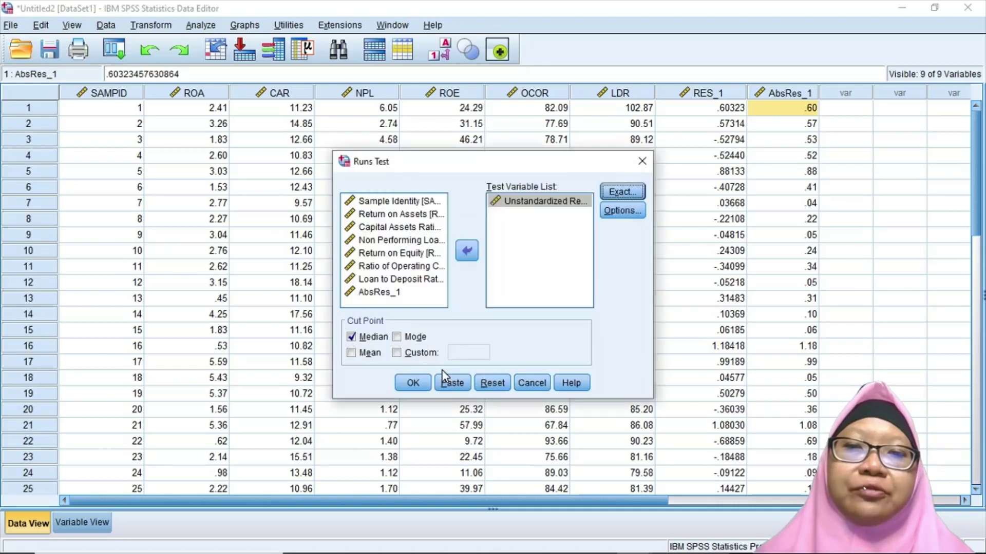
pyautogui.click(413, 383)
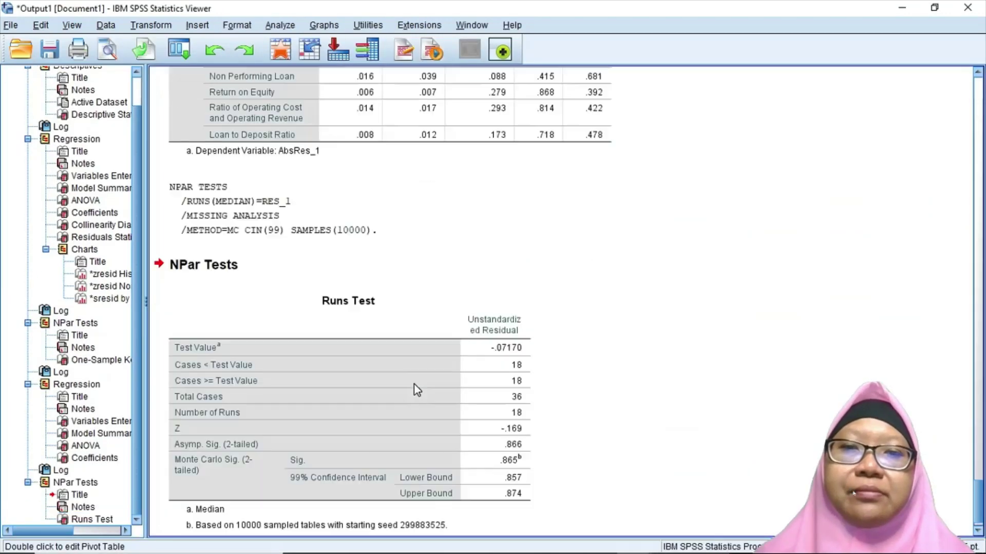
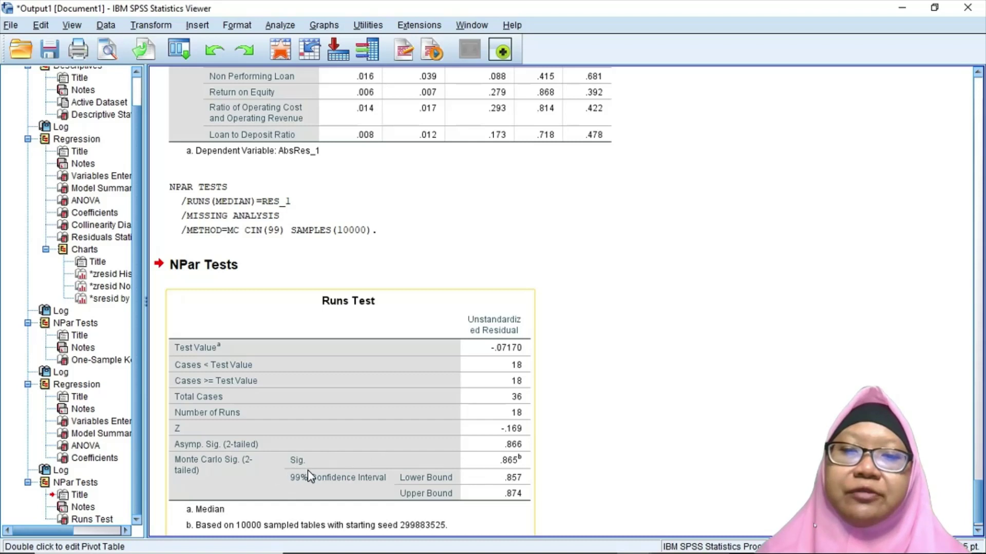
# - Copy the Runs Test table from the output as an image
pyautogui.rightClick(355, 440)
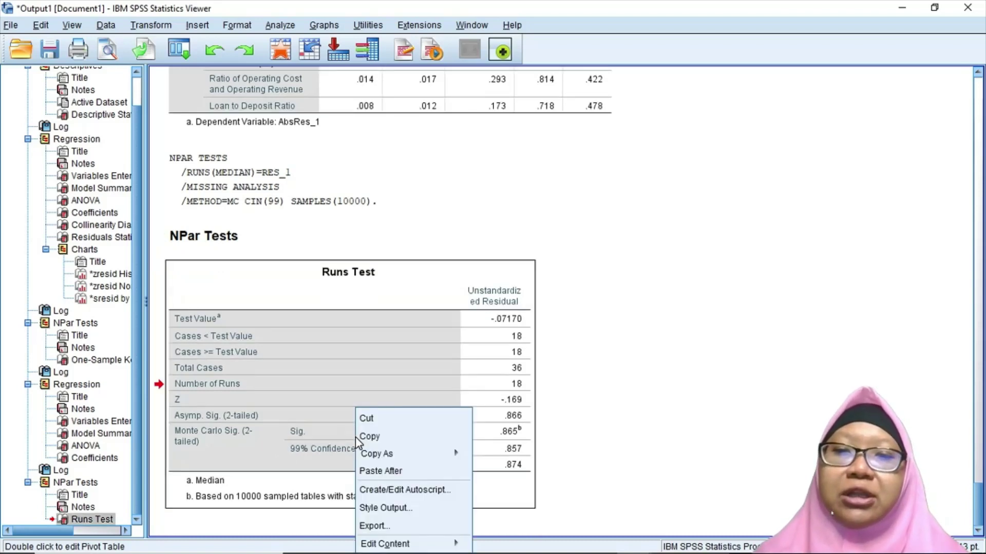
pyautogui.moveTo(395, 455)
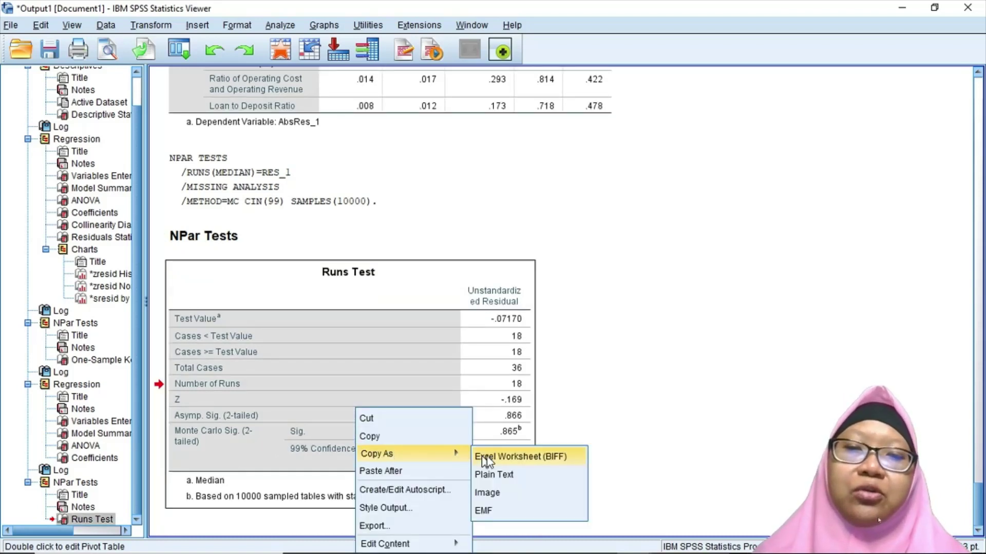
pyautogui.click(500, 494)
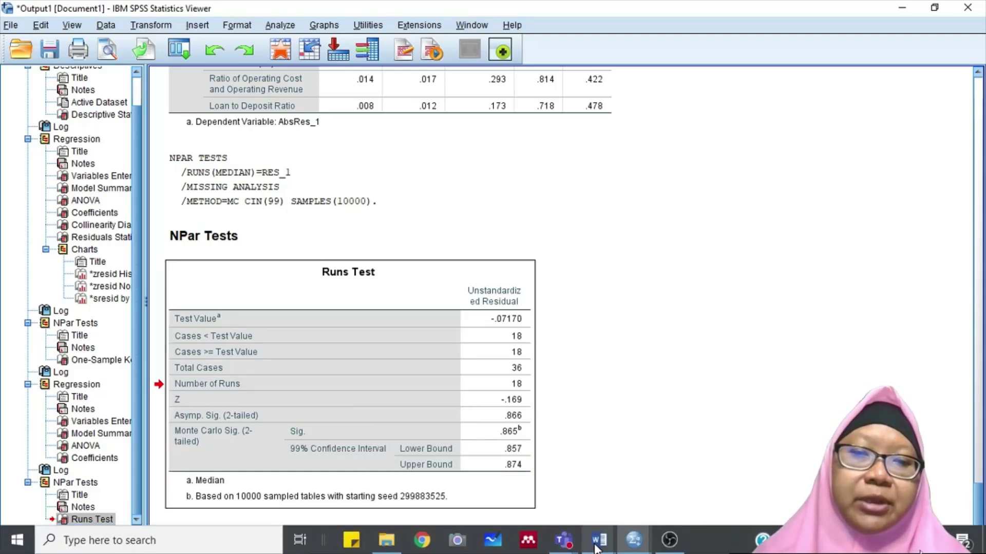
# - Switch to the Word document and paste the copied Runs Test table image below the Glejser Coefficients table
pyautogui.moveTo(599, 542)
pyautogui.click(656, 496)
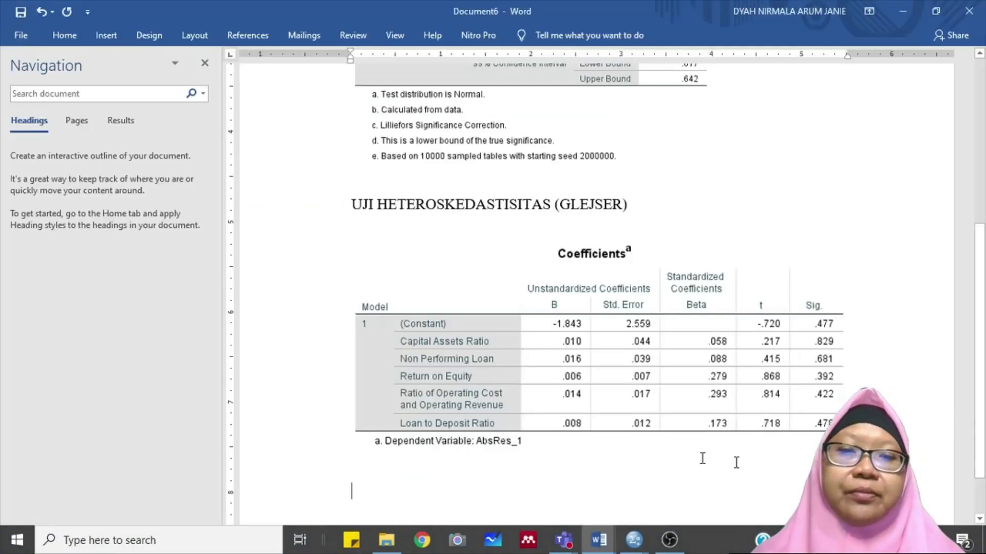
pyautogui.hotkey('ctrl', 'v')
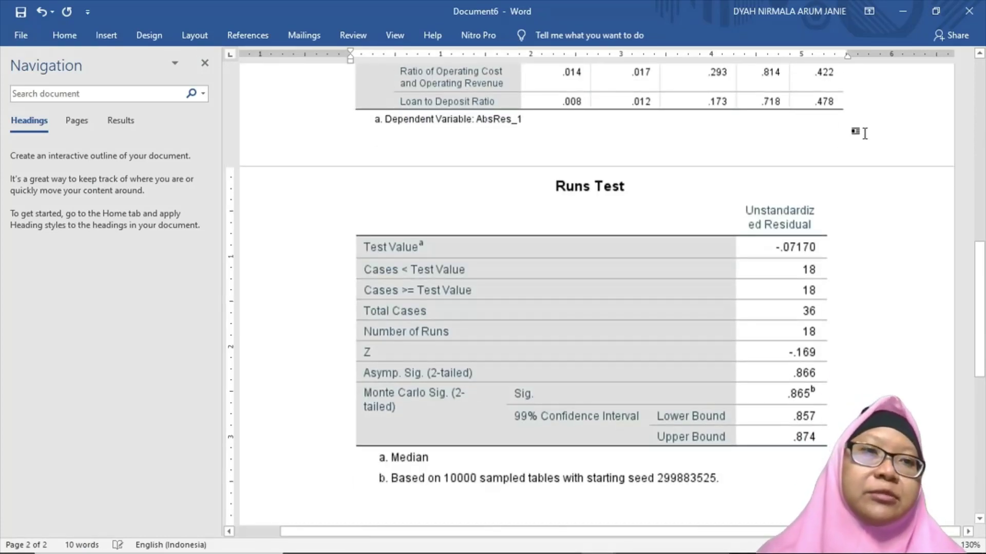
# - Add the heading UJI AUTOKORELASI (RUNS TEST) on its own line above the pasted Runs Test table
pyautogui.click(862, 132)
pyautogui.press('Return')
pyautogui.write('UJ')
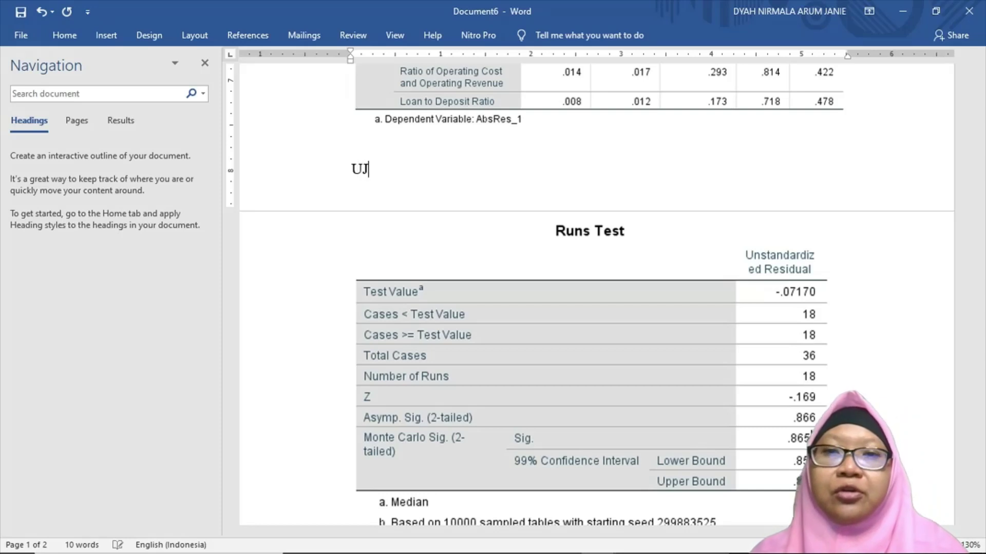
pyautogui.write('I AUTOK')
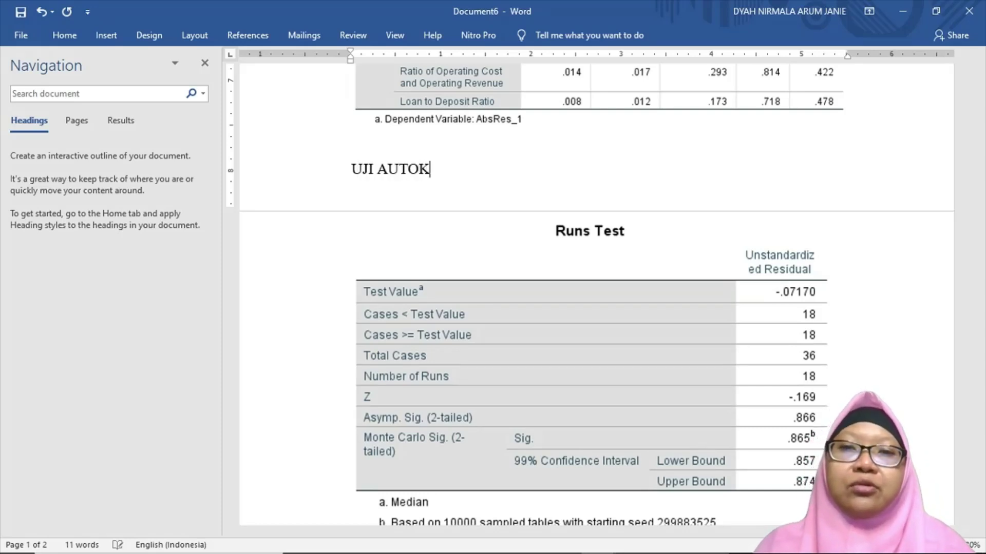
pyautogui.write('ORELASI (T')
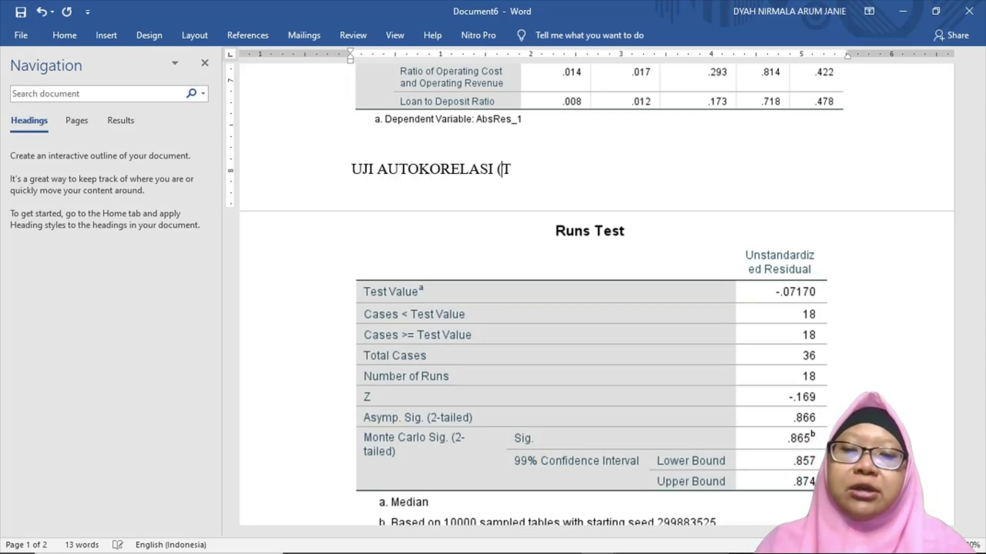
pyautogui.press('BackSpace')
pyautogui.write('RUNS TE')
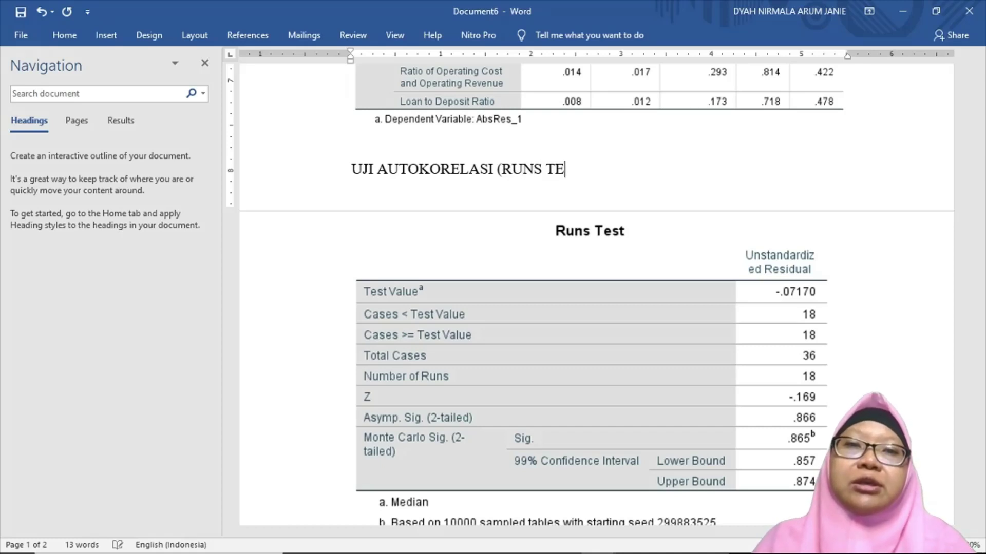
pyautogui.write('ST)')
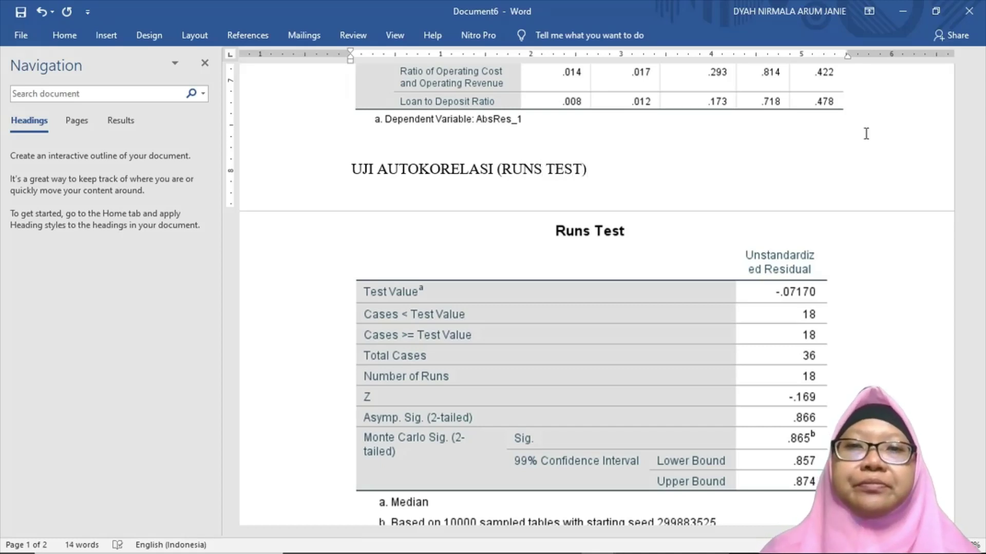
# - Set the UJI AUTOKORELASI (RUNS TEST) heading to keep with next and start a new line below the Runs Test table
pyautogui.hotkey('shift', 'Home')
pyautogui.hotkey('alt', 'h')
pyautogui.press('p')
pyautogui.press('g')
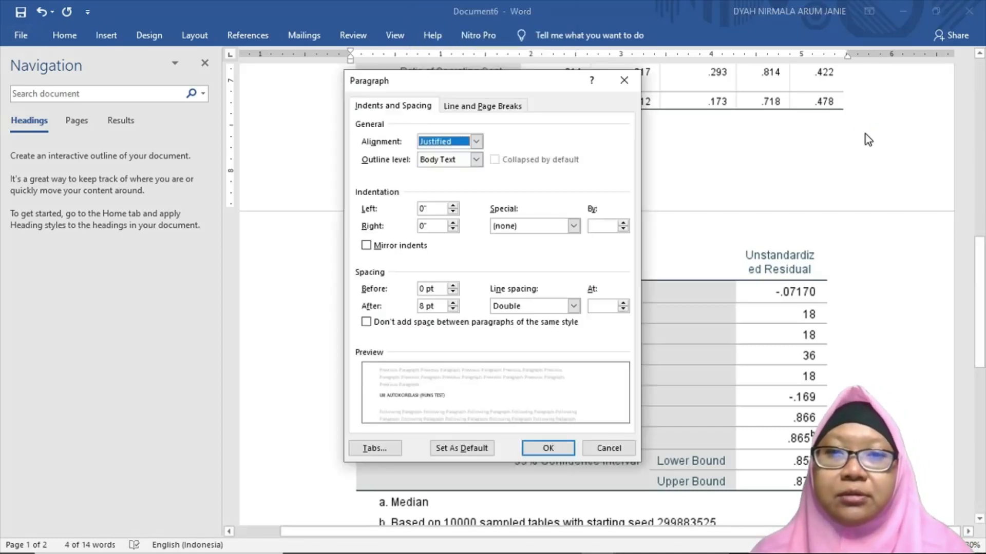
pyautogui.hotkey('ctrl', 'Tab')
pyautogui.hotkey('alt', 'x')
pyautogui.press('Return')
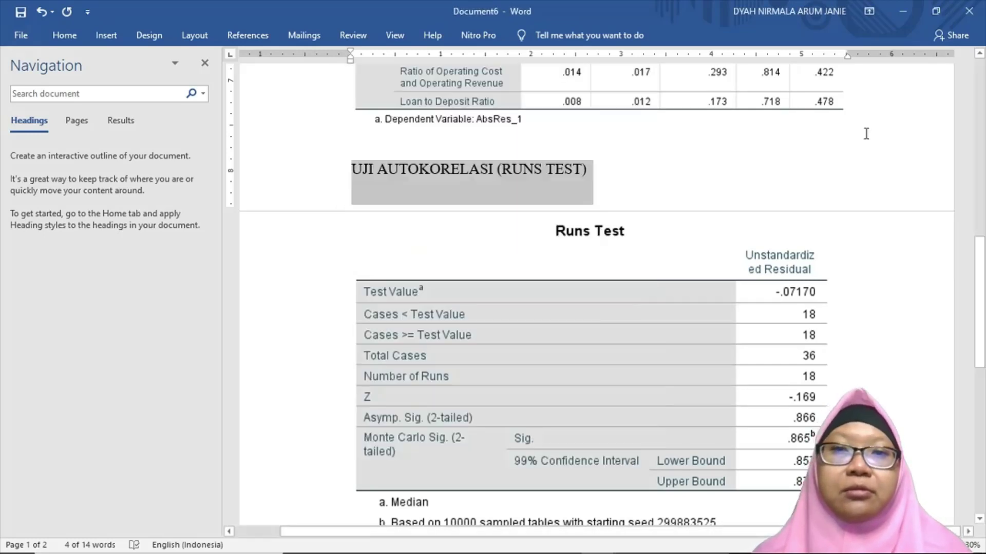
pyautogui.hotkey('shift', 'Down')
pyautogui.hotkey('shift', 'Down')
pyautogui.press('Right')
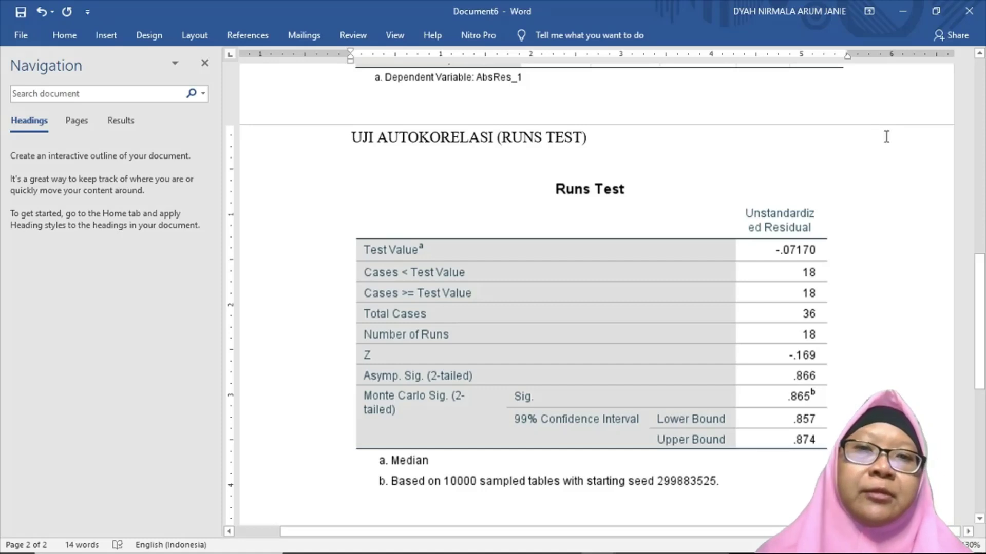
pyautogui.press('Return')
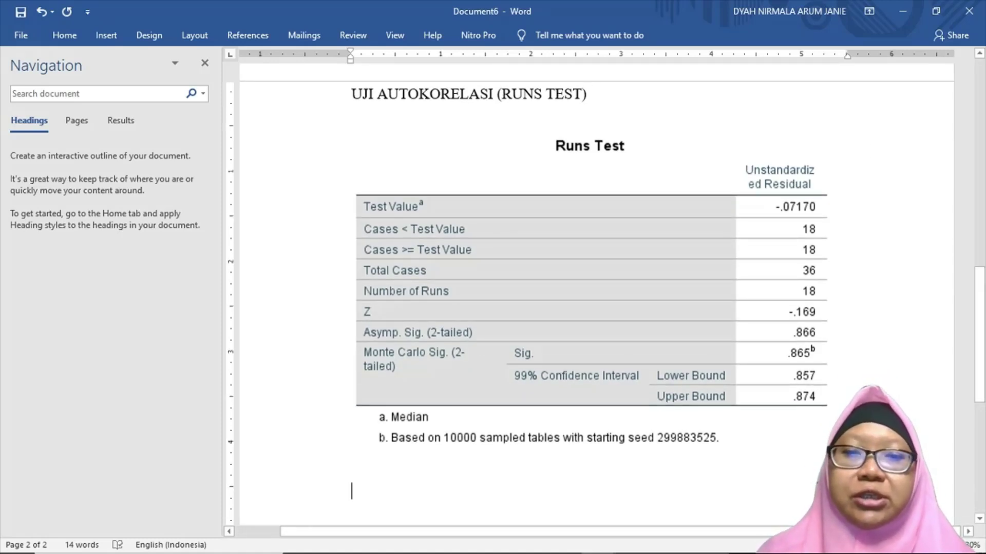
# - Switch to SPSS and bring the Output1 Statistics Viewer window to the front
pyautogui.click(633, 540)
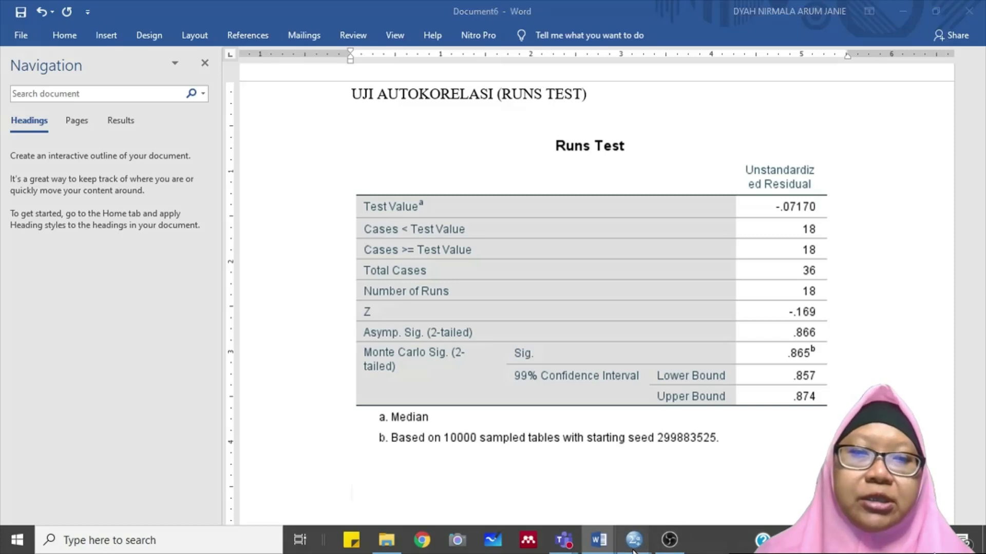
pyautogui.click(691, 488)
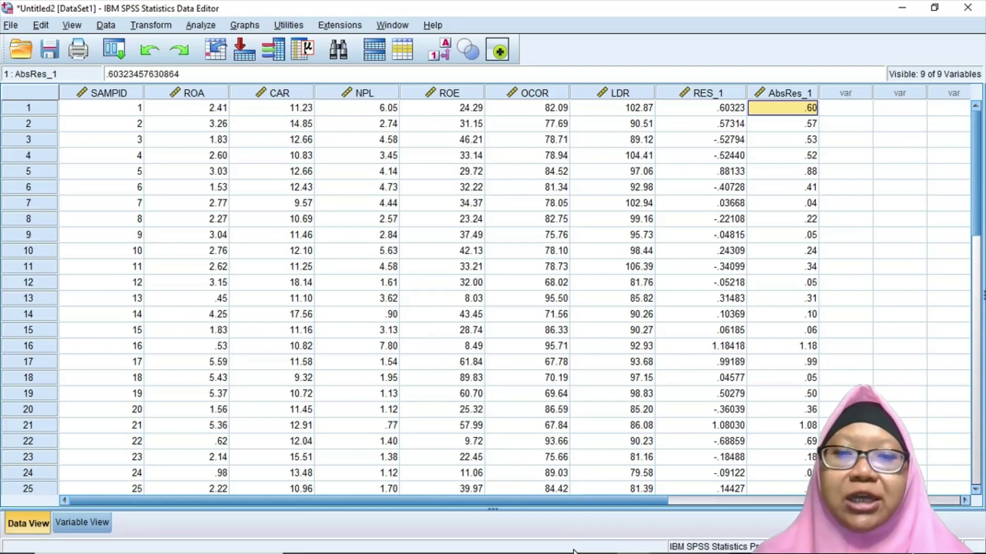
pyautogui.moveTo(638, 542)
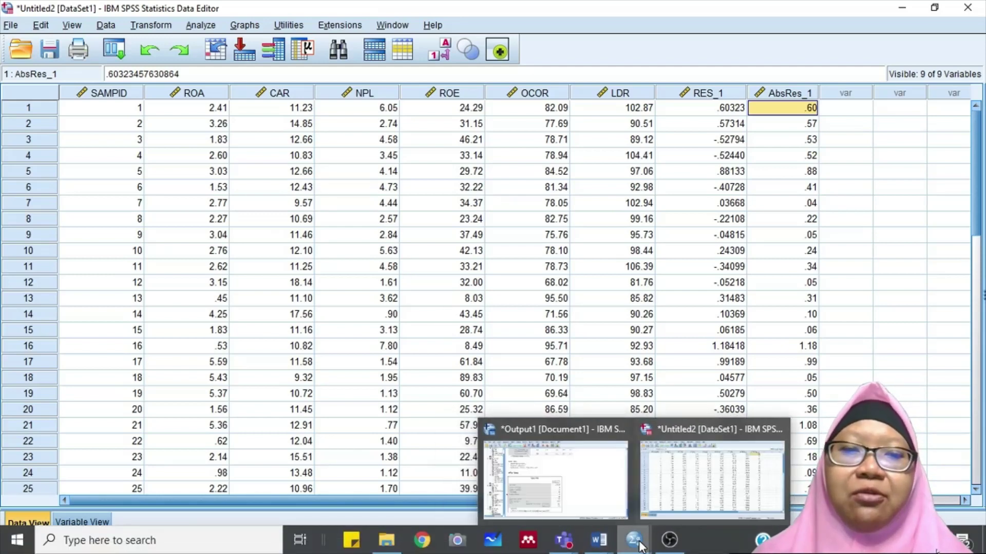
pyautogui.click(568, 494)
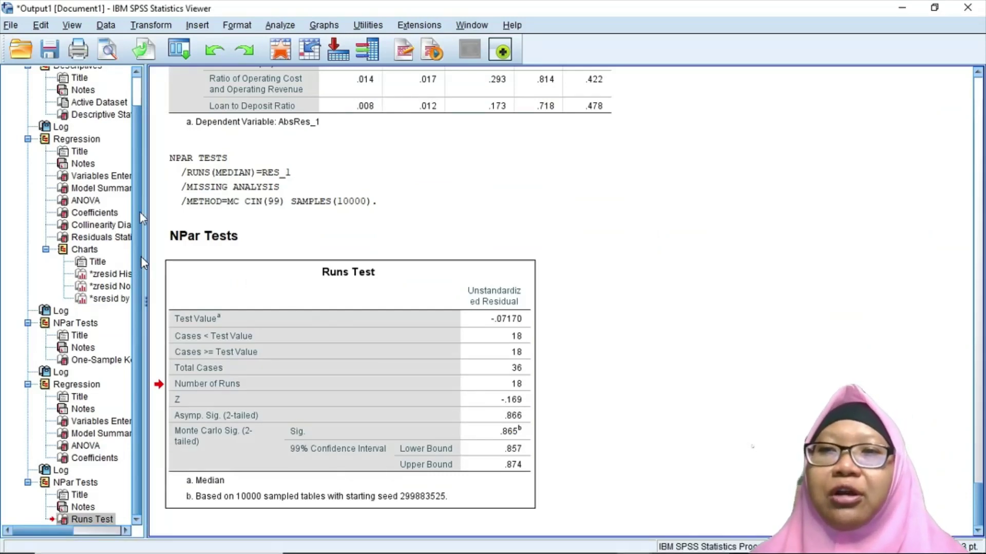
# - Examine the Collinearity diagnostics option in the Linear Regression statistics settings and cancel out of the regression dialogs
pyautogui.scroll(1, 139, 212)
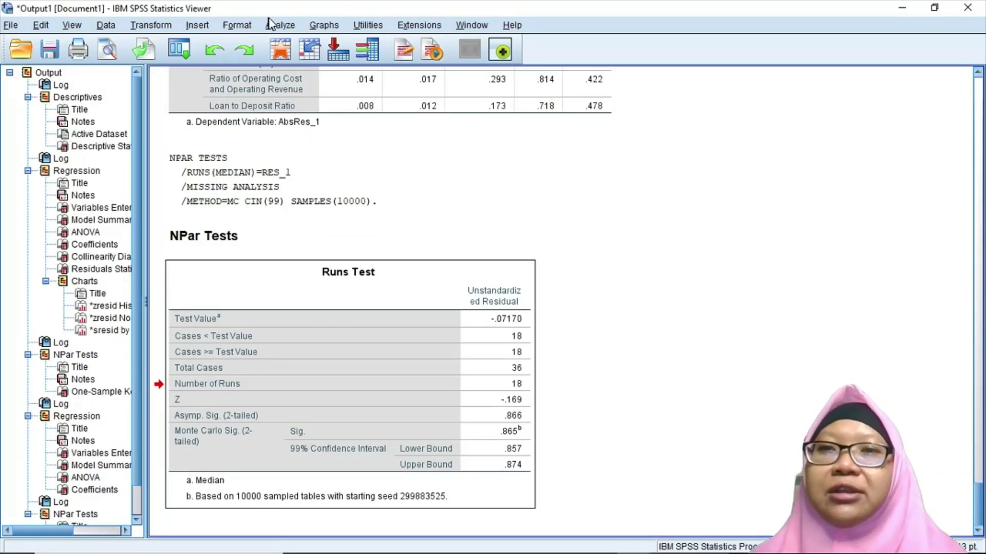
pyautogui.click(282, 31)
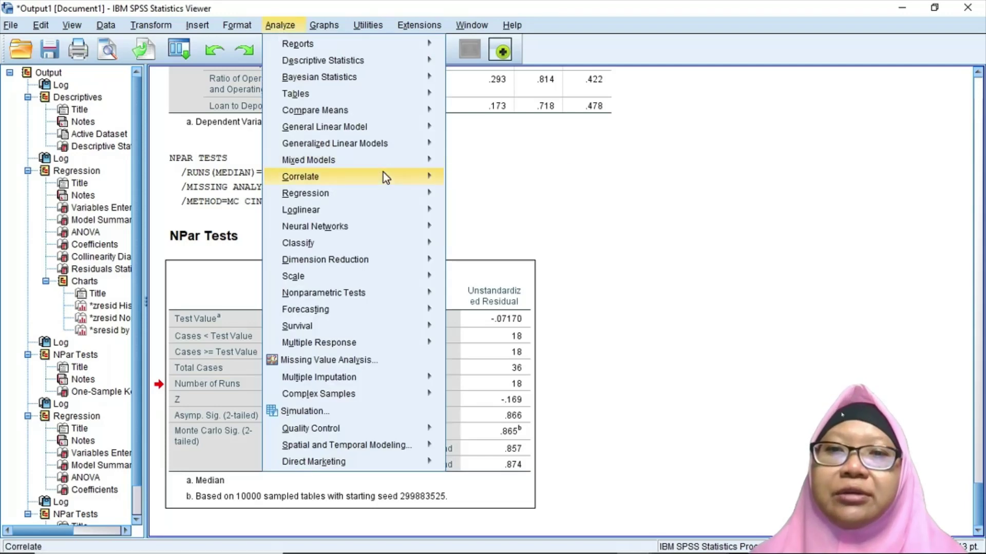
pyautogui.moveTo(403, 261)
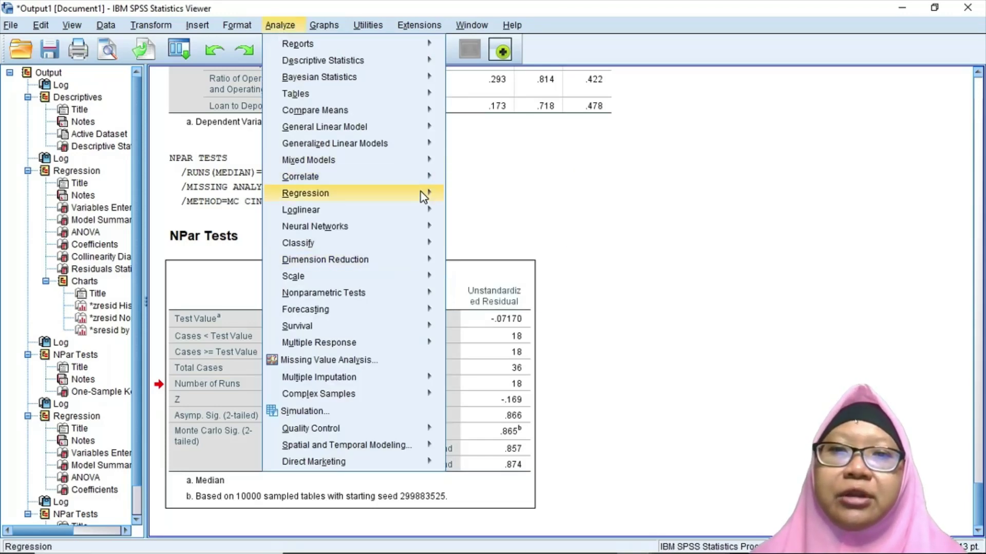
pyautogui.moveTo(421, 195)
pyautogui.click(491, 216)
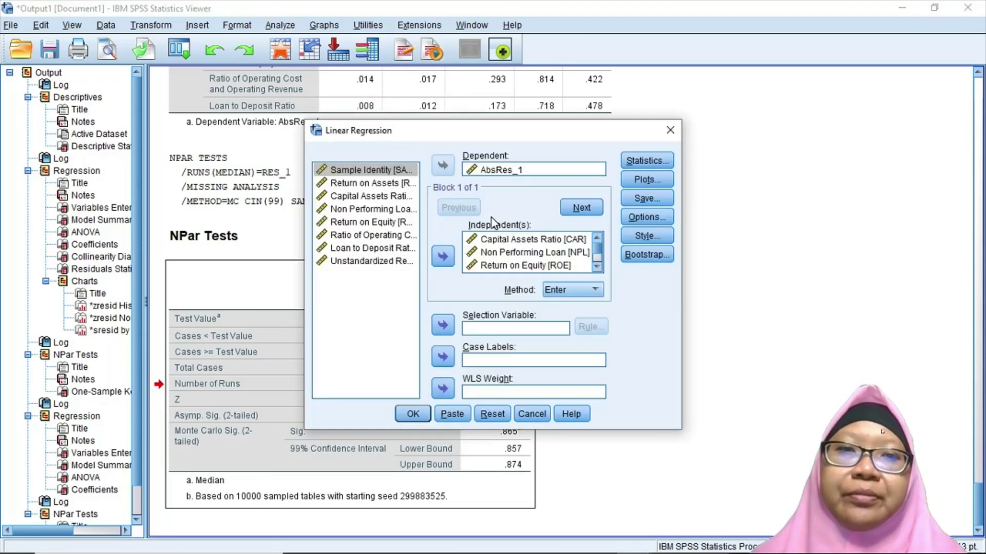
pyautogui.click(647, 159)
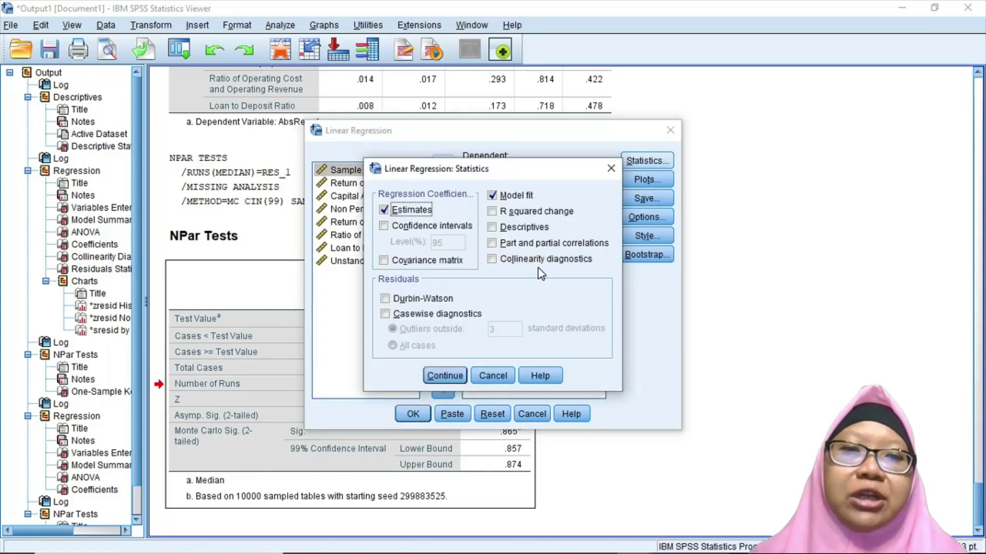
pyautogui.click(501, 373)
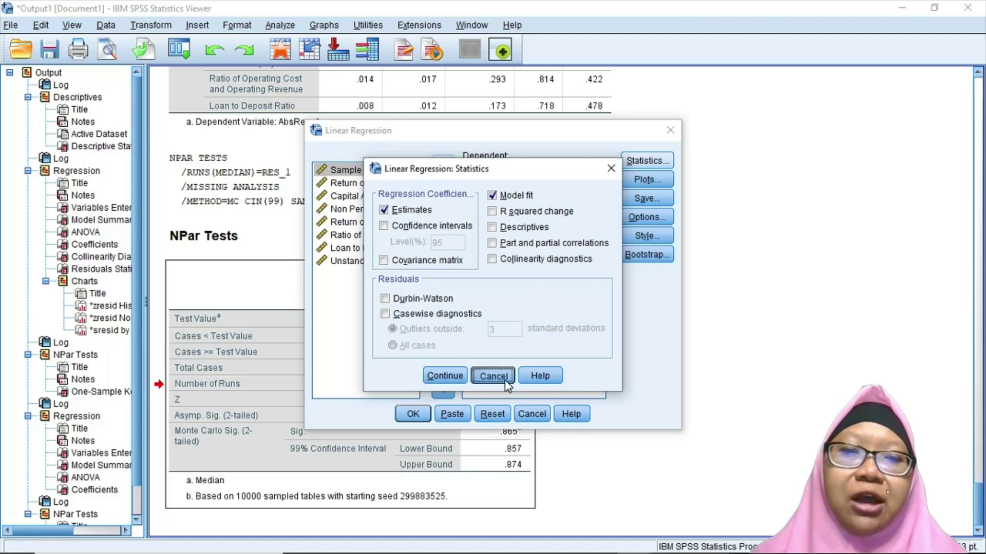
pyautogui.click(532, 414)
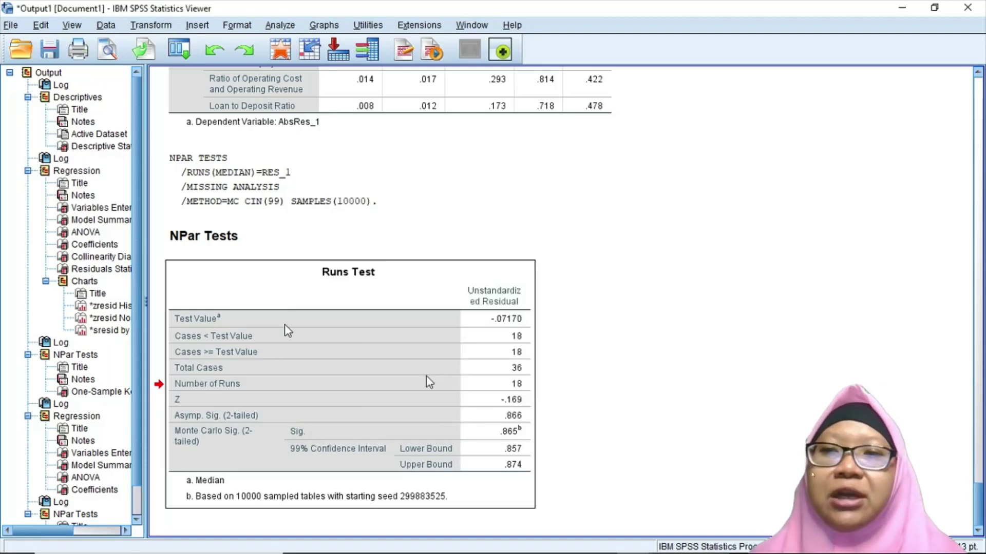
pyautogui.click(329, 354)
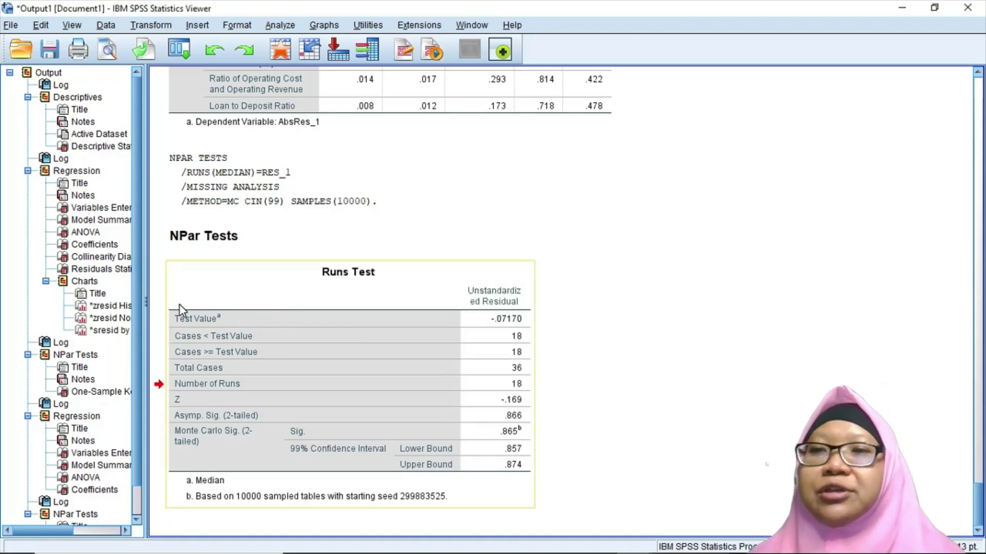
# - Copy the Coefficients table of the first regression, with Return on Assets as the dependent variable, as an image
pyautogui.click(97, 245)
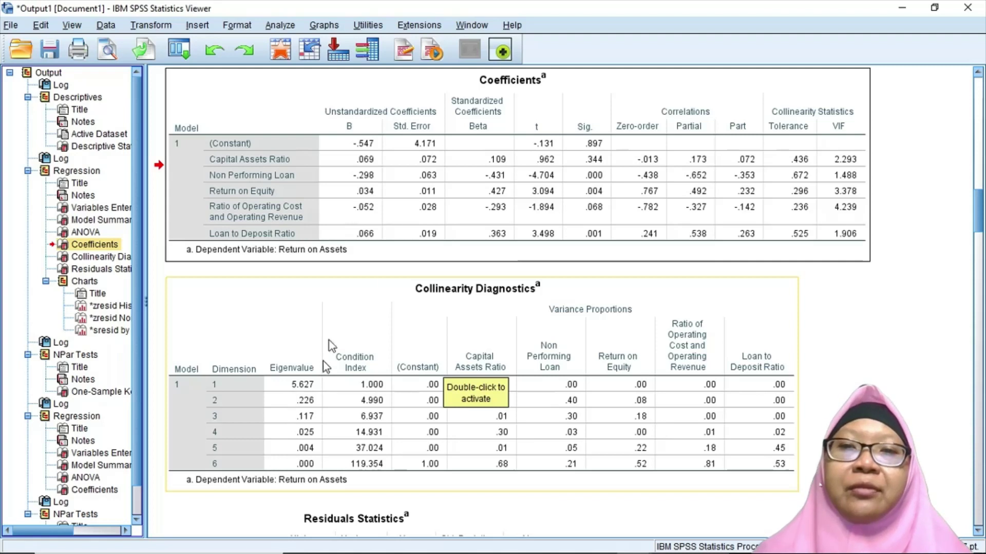
pyautogui.rightClick(443, 178)
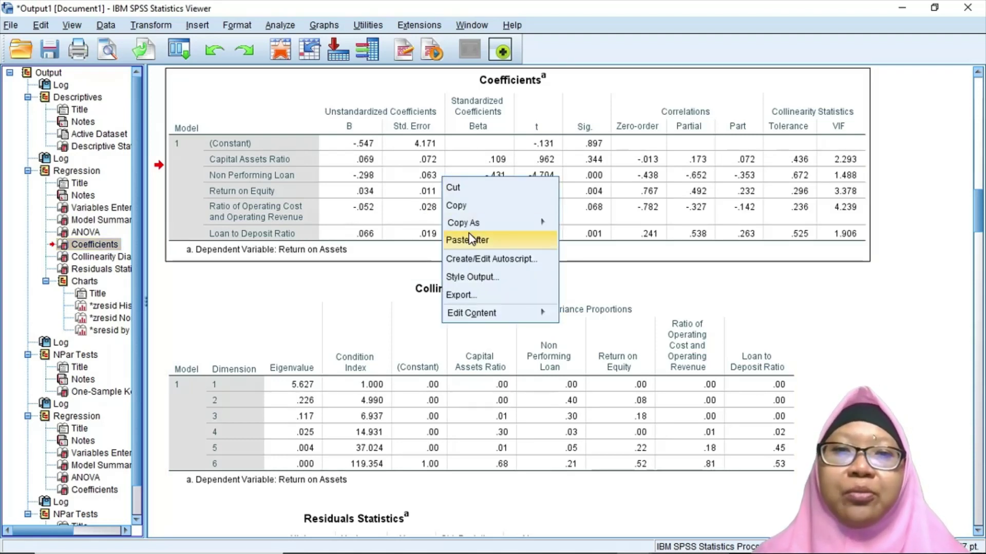
pyautogui.moveTo(508, 223)
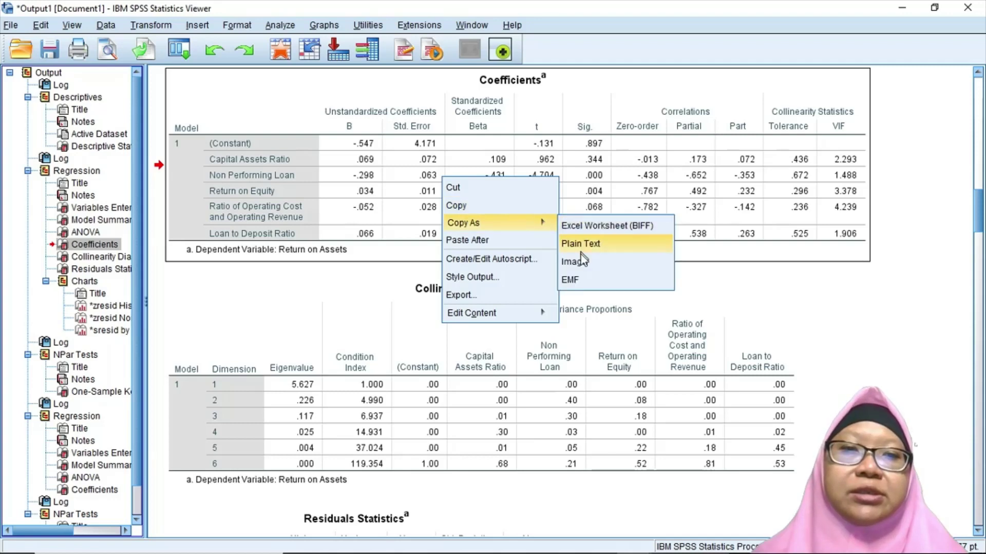
pyautogui.click(582, 262)
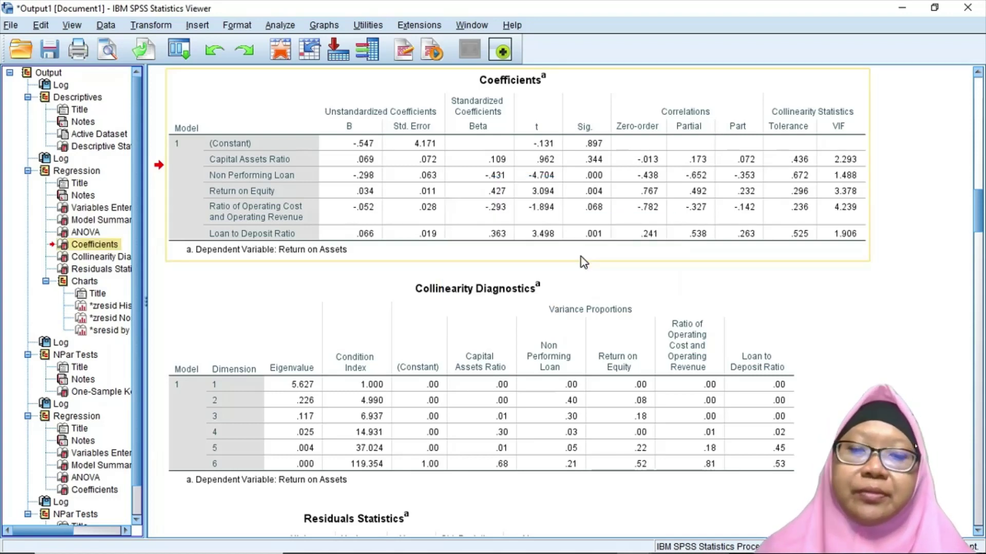
# - Switch to Word, add the heading UJI MULTIKOLINIERITAS below the Runs Test table and paste the copied Coefficients image under it
pyautogui.hotkey('alt', 'Tab')
pyautogui.hotkey('alt', 'Tab')
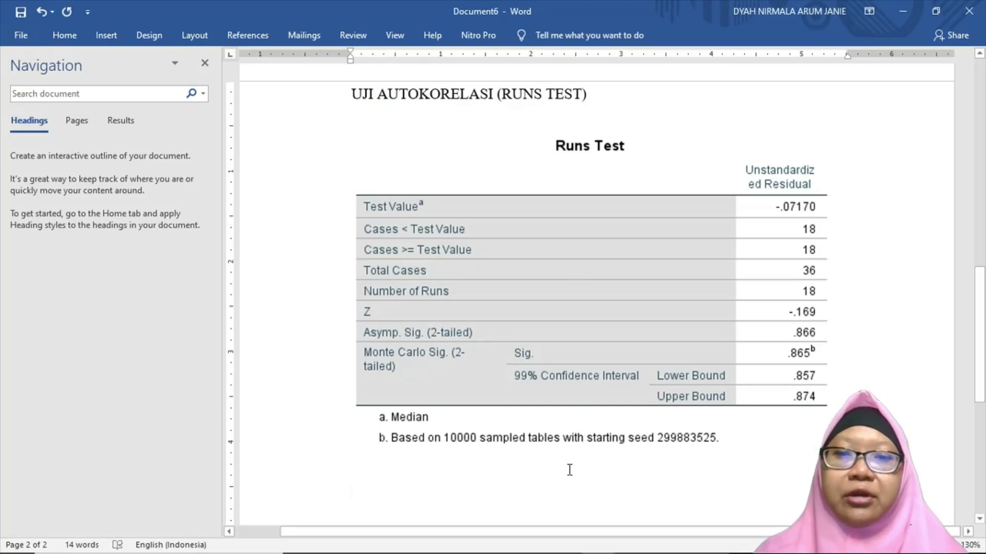
pyautogui.write('UJI')
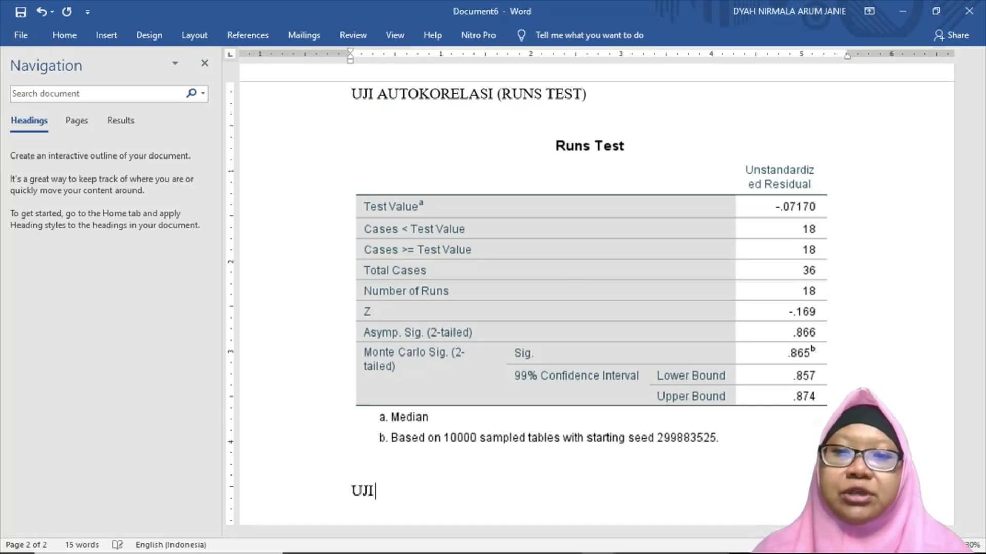
pyautogui.write(' MULTIL')
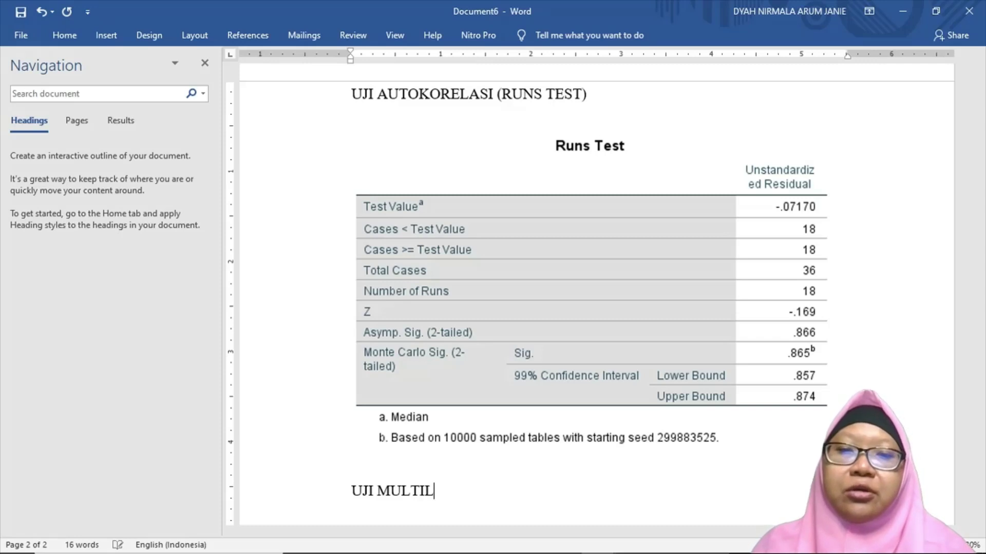
pyautogui.press('BackSpace')
pyautogui.write('KOLINIER')
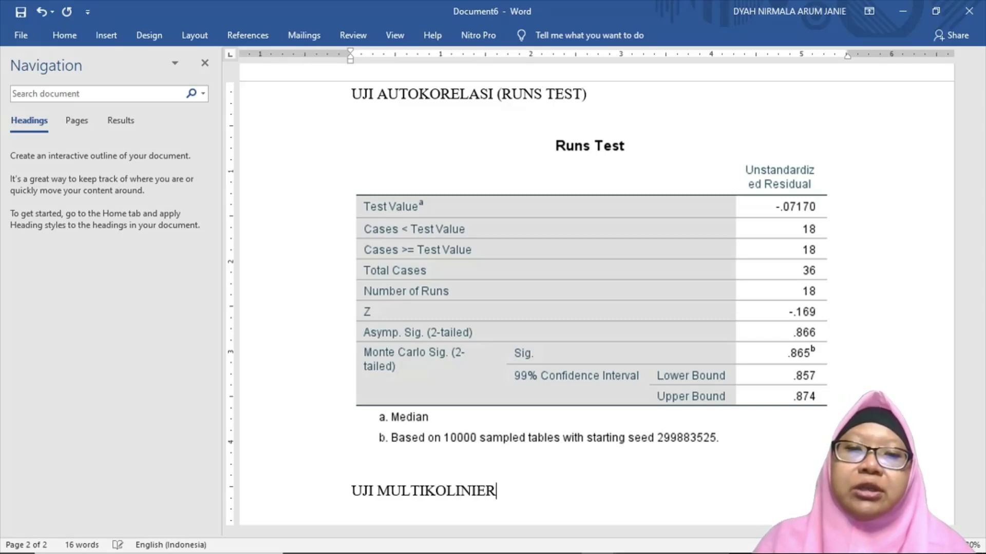
pyautogui.write('ITAS')
pyautogui.press('Return')
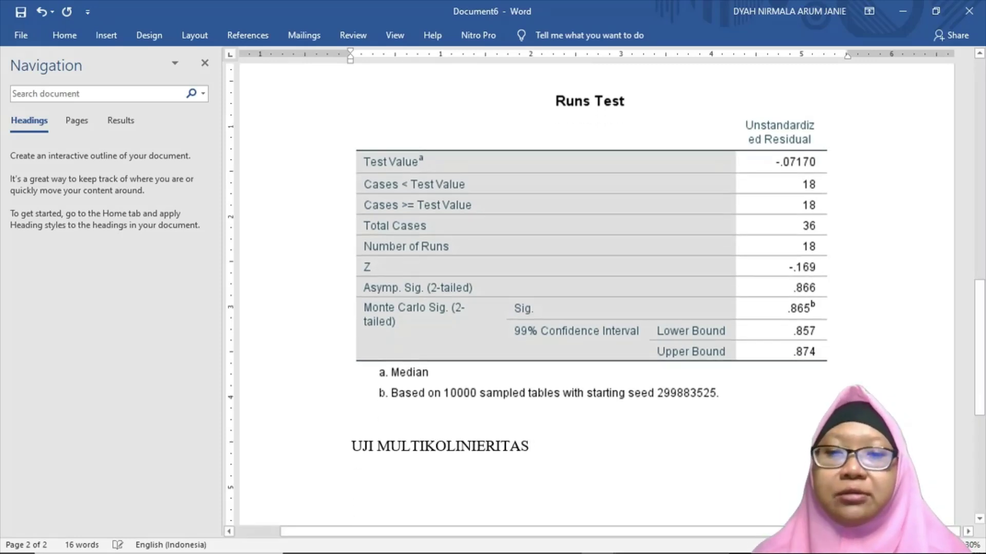
pyautogui.hotkey('ctrl', 'v')
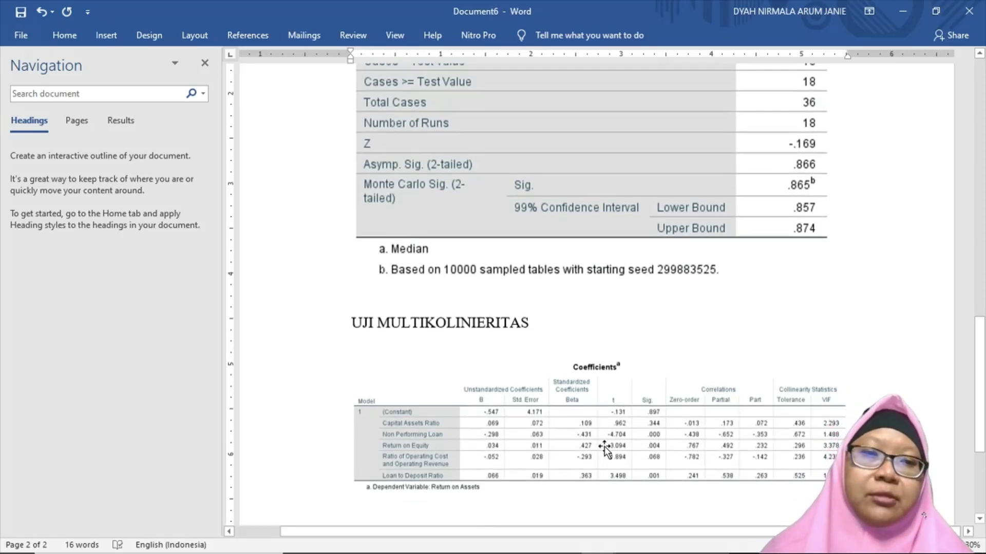
# - Crop the pasted Coefficients image under UJI MULTIKOLINIERITAS so only the Collinearity Statistics columns, Tolerance and VIF, remain
pyautogui.click(598, 452)
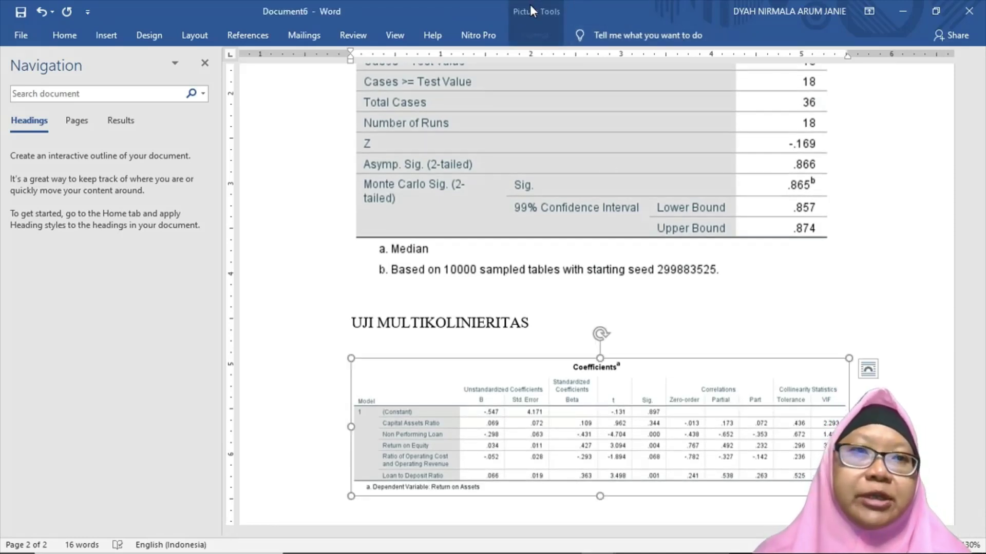
pyautogui.click(535, 35)
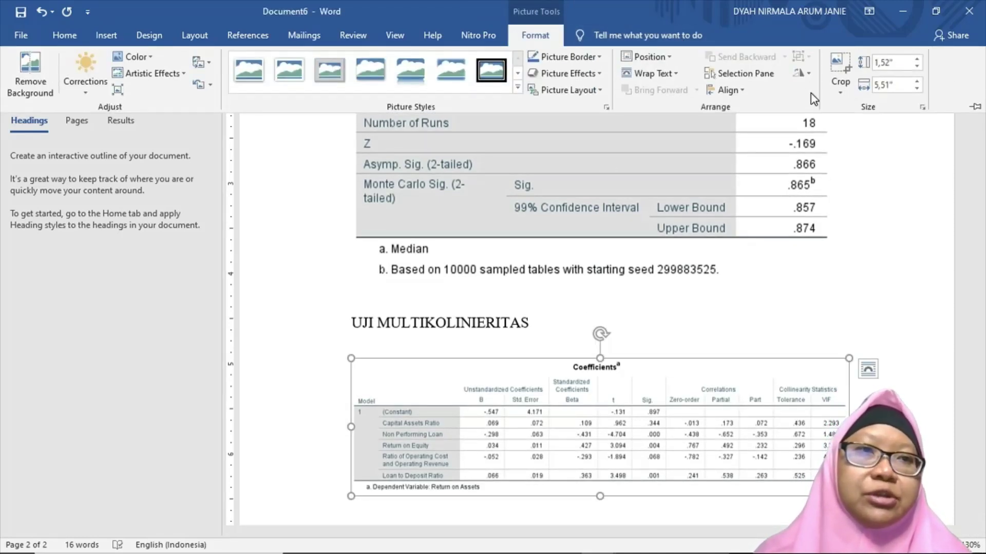
pyautogui.click(832, 67)
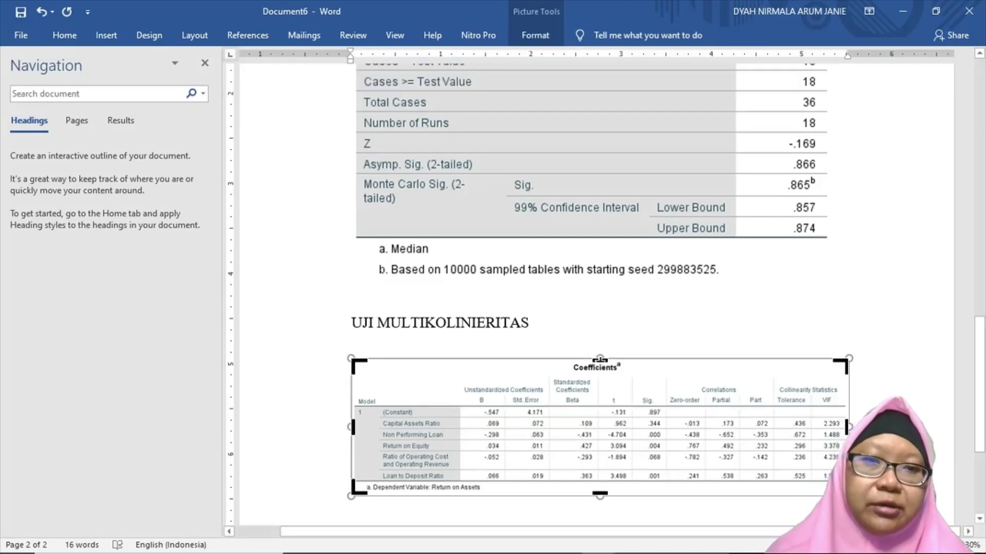
pyautogui.moveTo(601, 358); pyautogui.dragTo(603, 381)
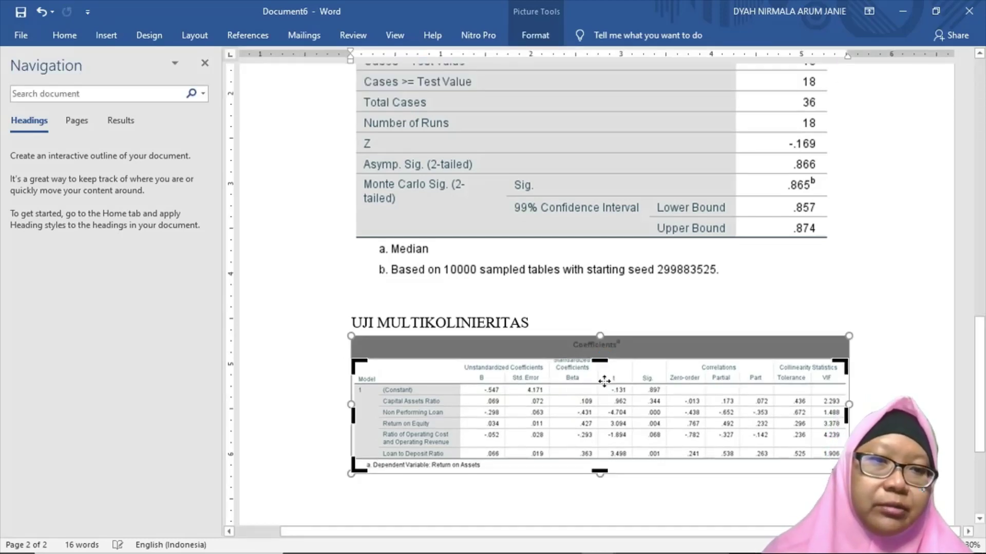
pyautogui.moveTo(352, 417); pyautogui.dragTo(775, 439)
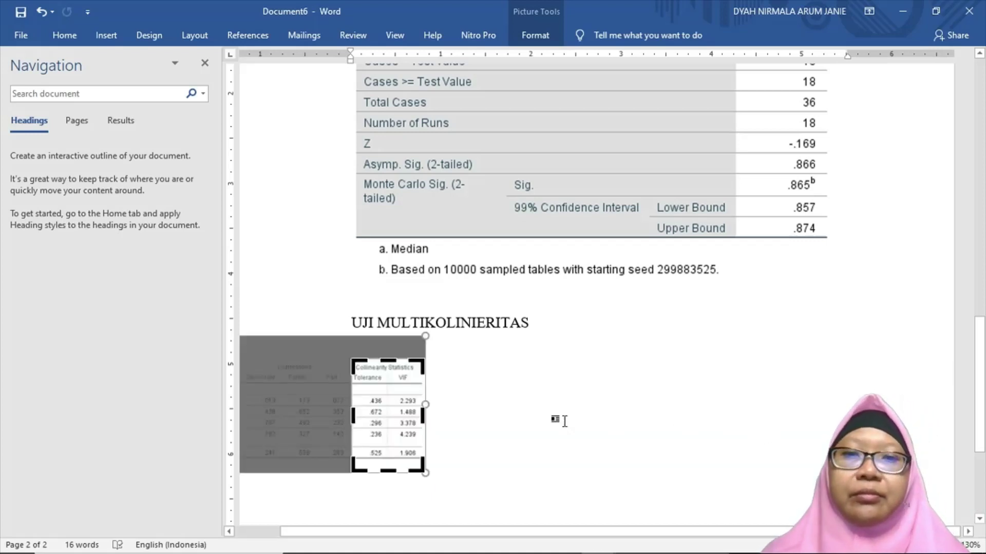
pyautogui.click(536, 35)
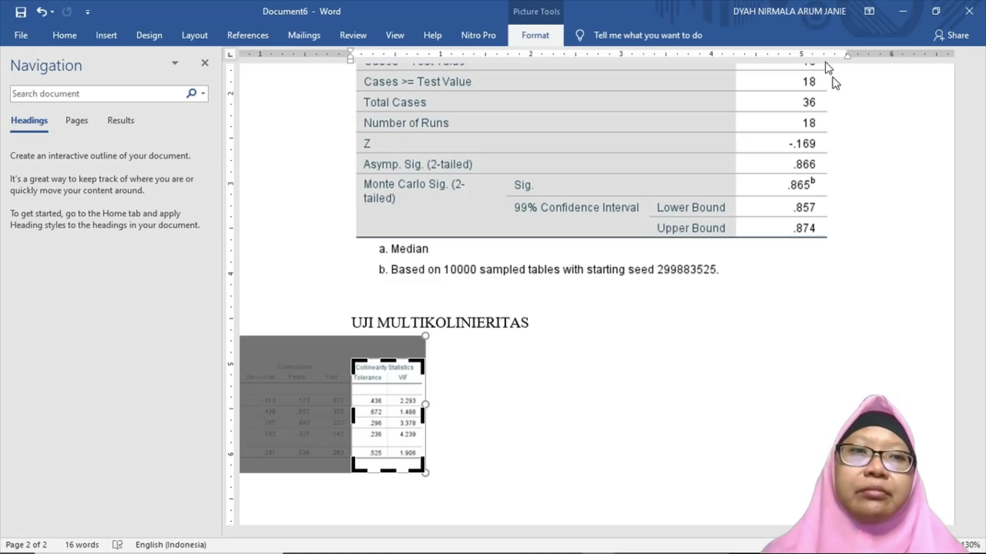
pyautogui.click(840, 71)
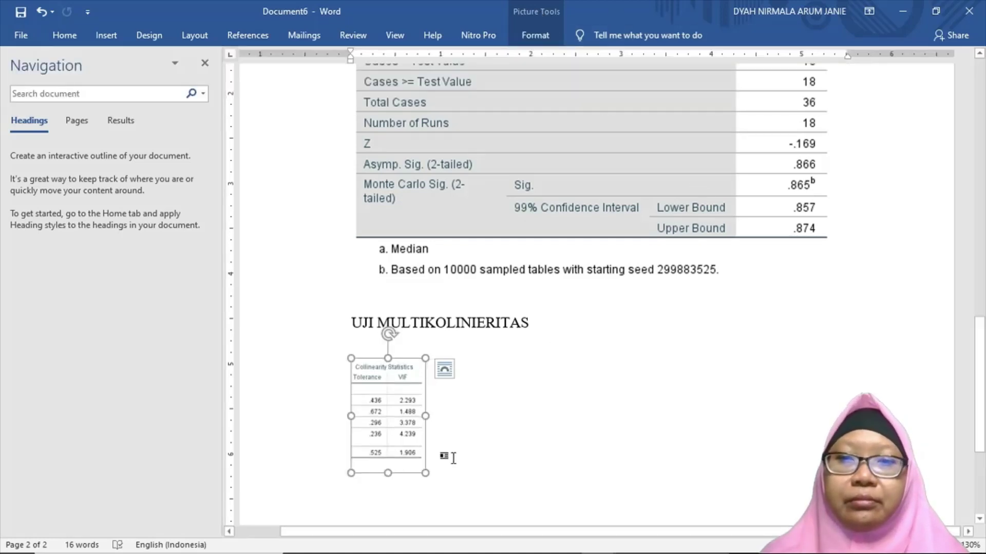
# - Enlarge the cropped Collinearity Statistics image to about twice its size
pyautogui.moveTo(523, 467); pyautogui.dragTo(549, 466)
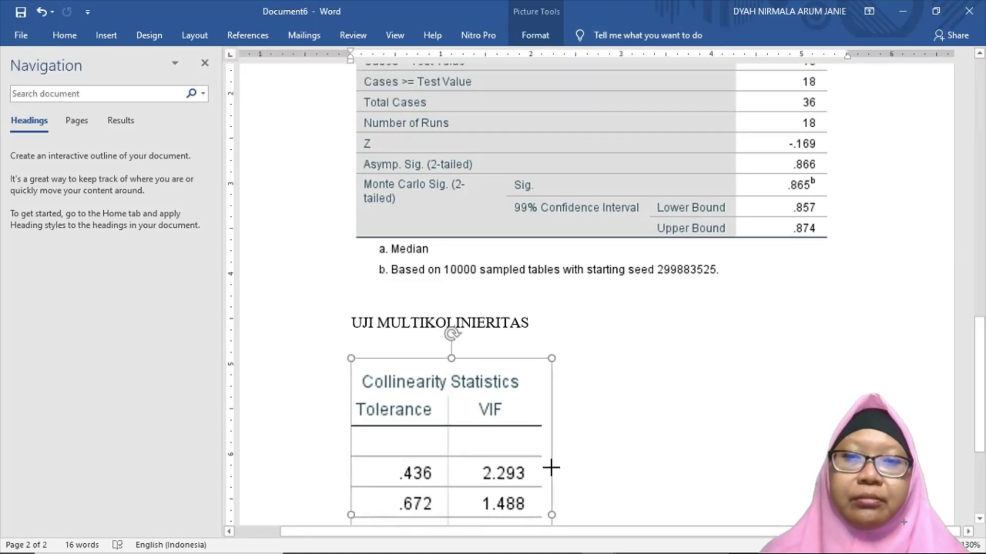
pyautogui.scroll(-5, 562, 449)
pyautogui.click(588, 420)
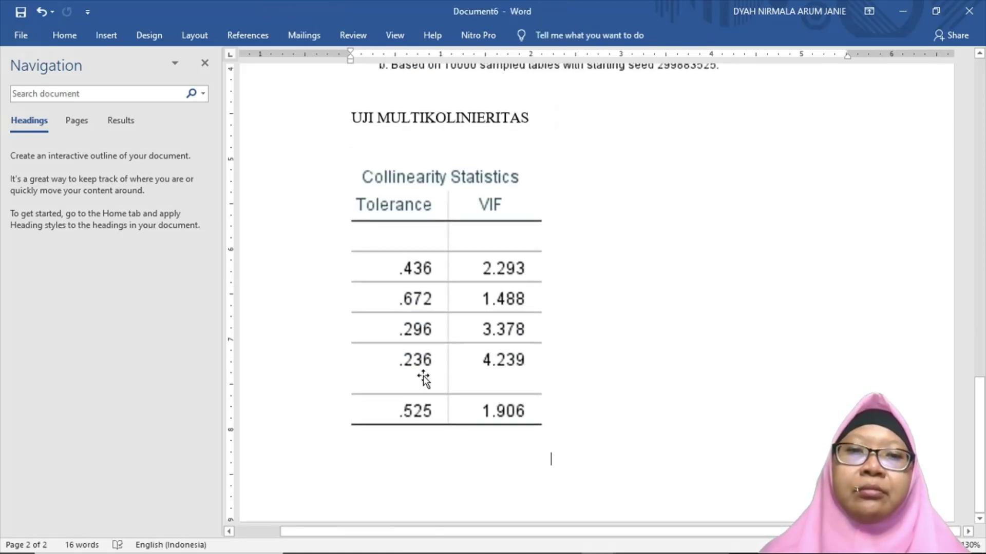
pyautogui.click(419, 377)
pyautogui.moveTo(552, 464); pyautogui.dragTo(507, 413)
pyautogui.click(469, 482)
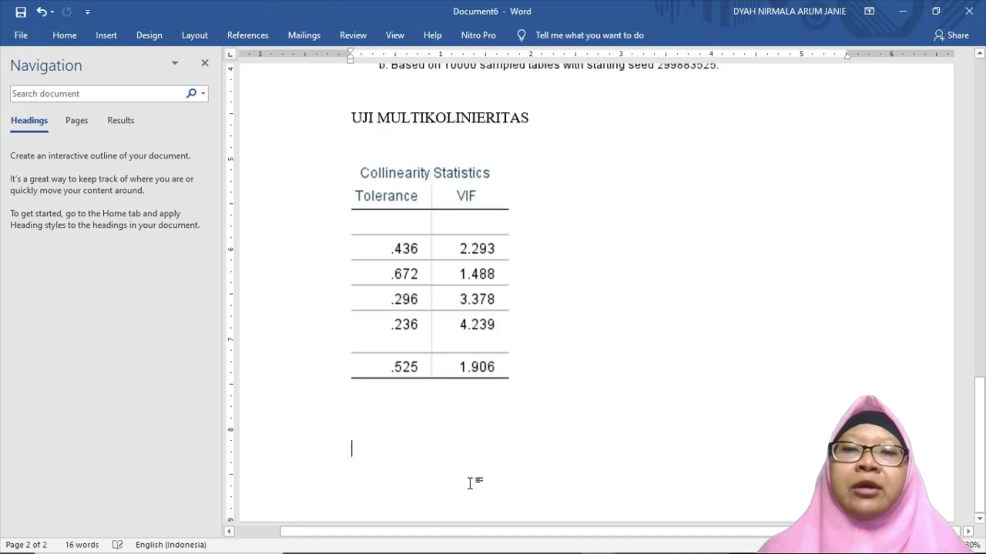
# - Extend the UJI MULTIKOLINIERITAS heading with (TOLERANCE & VIF) and place the text cursor at the end of the document
pyautogui.click(588, 121)
pyautogui.write('(')
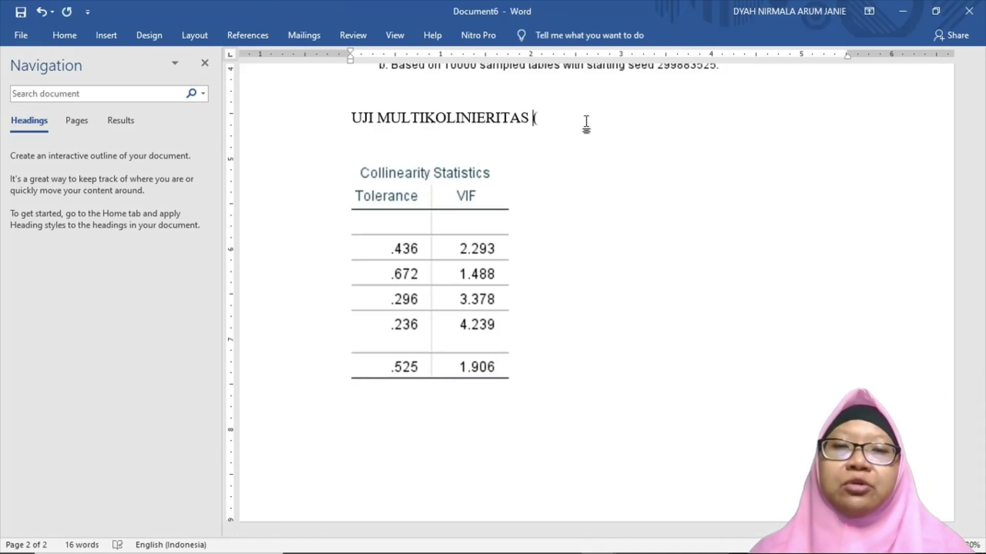
pyautogui.write('TOLERANCE')
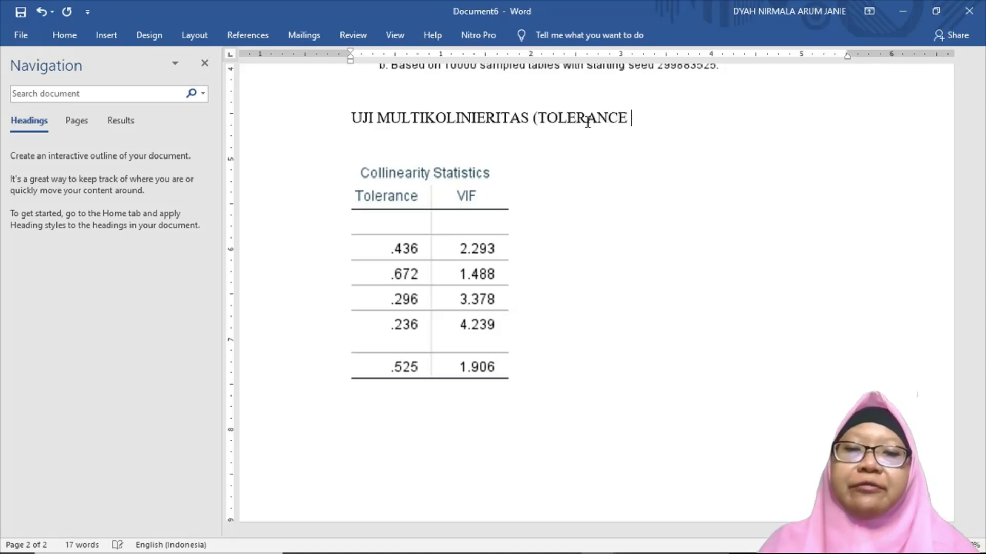
pyautogui.write(' & VIF')
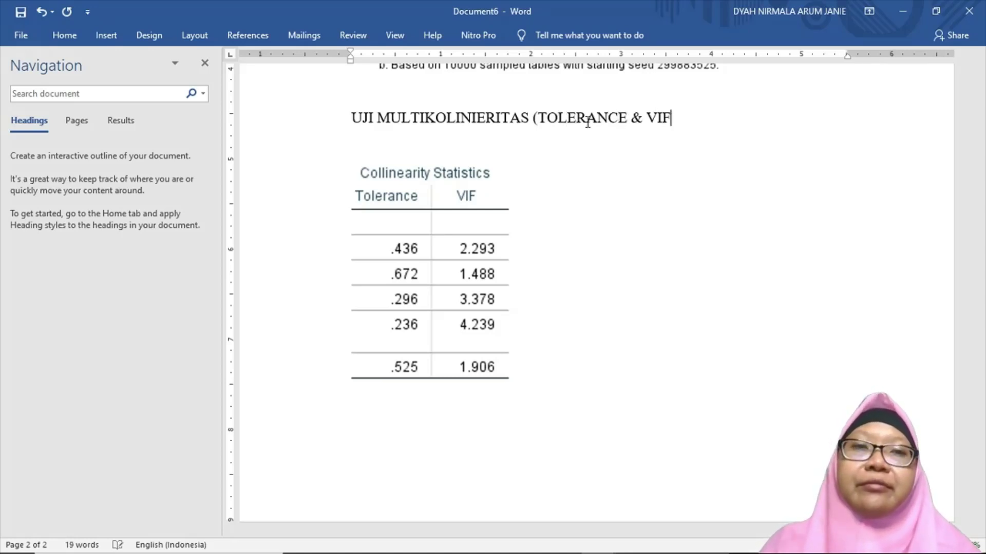
pyautogui.write(')')
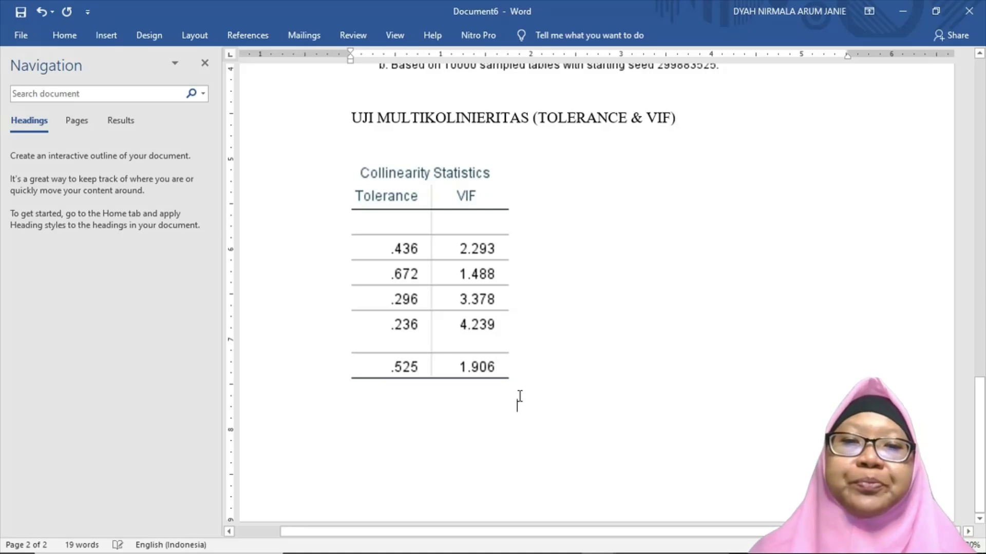
pyautogui.hotkey('ctrl', 'End')
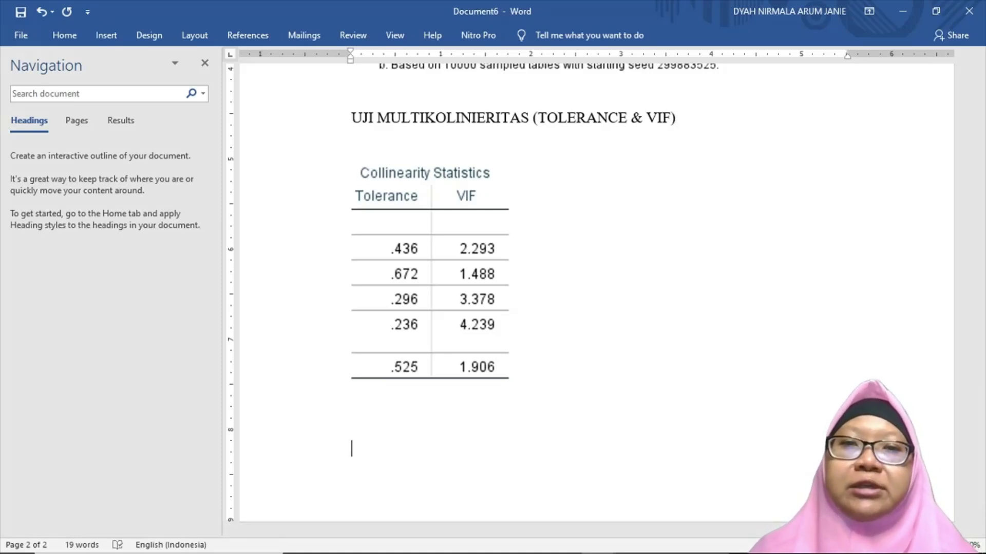
pyautogui.scroll(8, 660, 343)
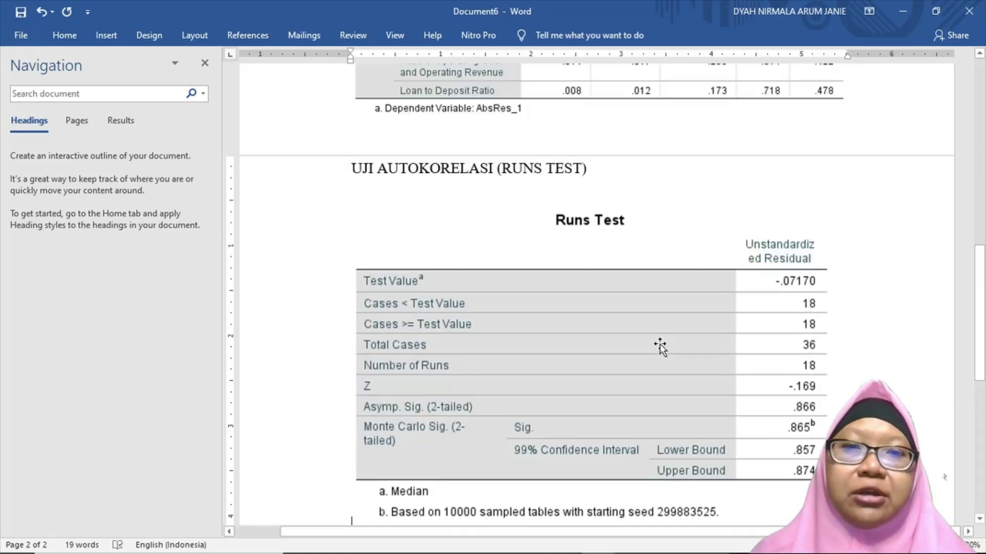
pyautogui.scroll(6, 661, 347)
pyautogui.scroll(5, 660, 347)
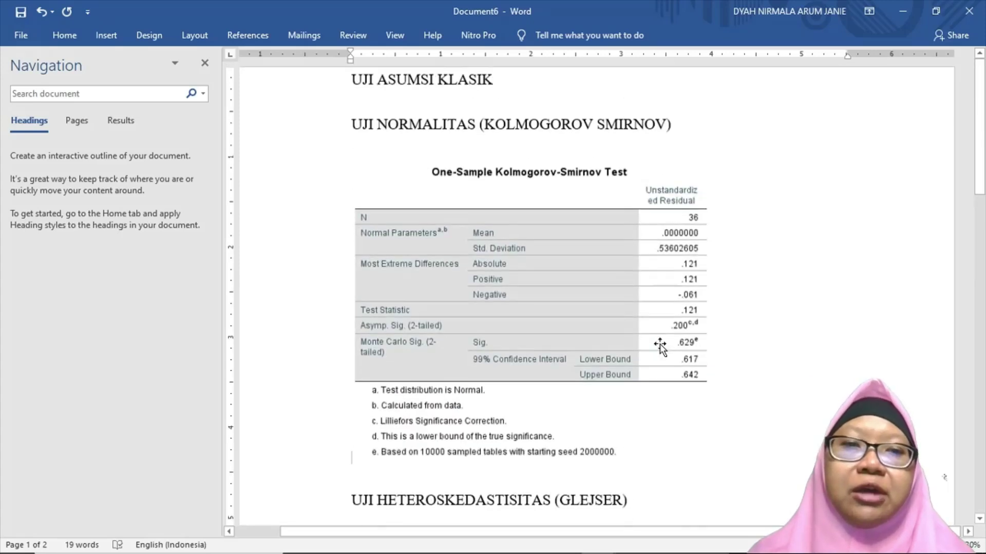
pyautogui.scroll(-18, 660, 347)
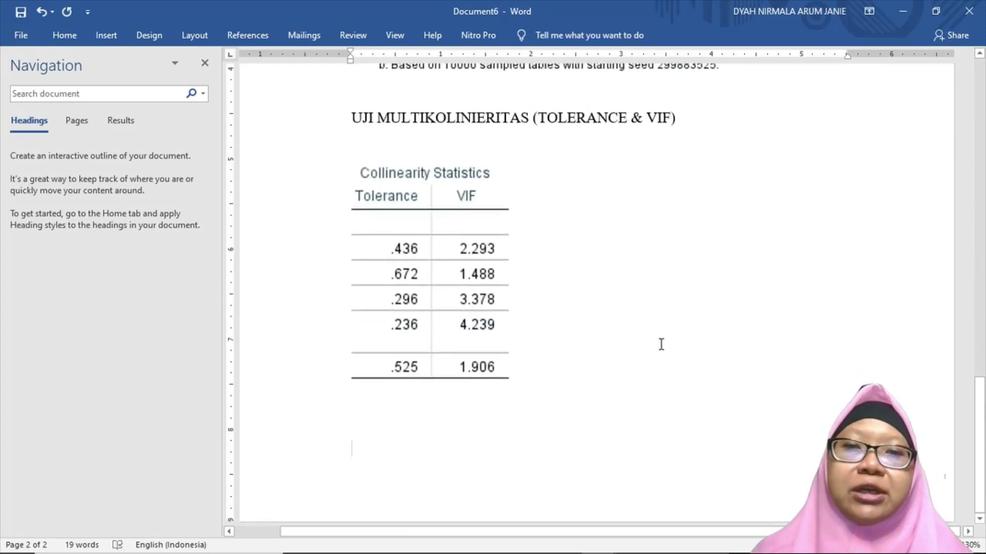
# - Switch to SPSS and bring the Output1 Statistics Viewer window to the front
pyautogui.moveTo(636, 542)
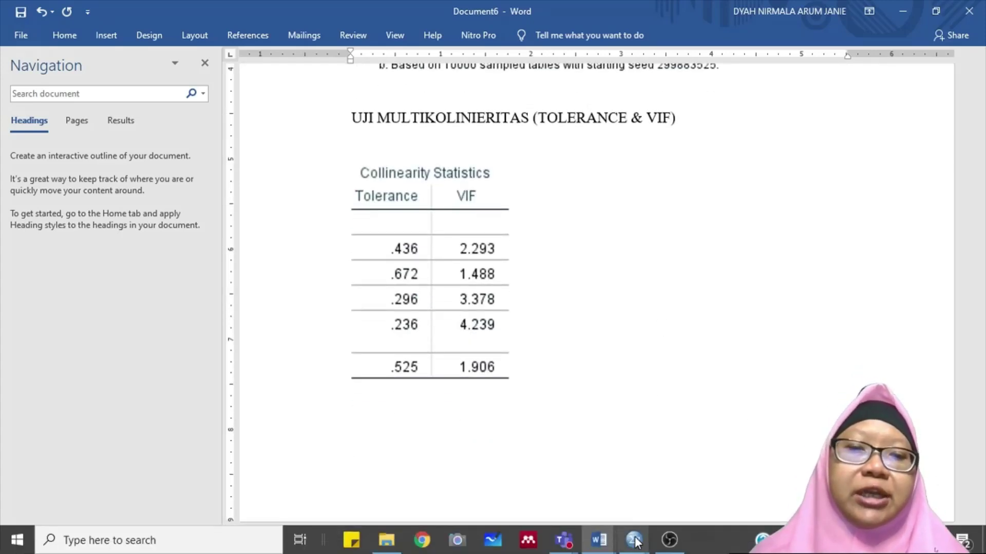
pyautogui.click(691, 482)
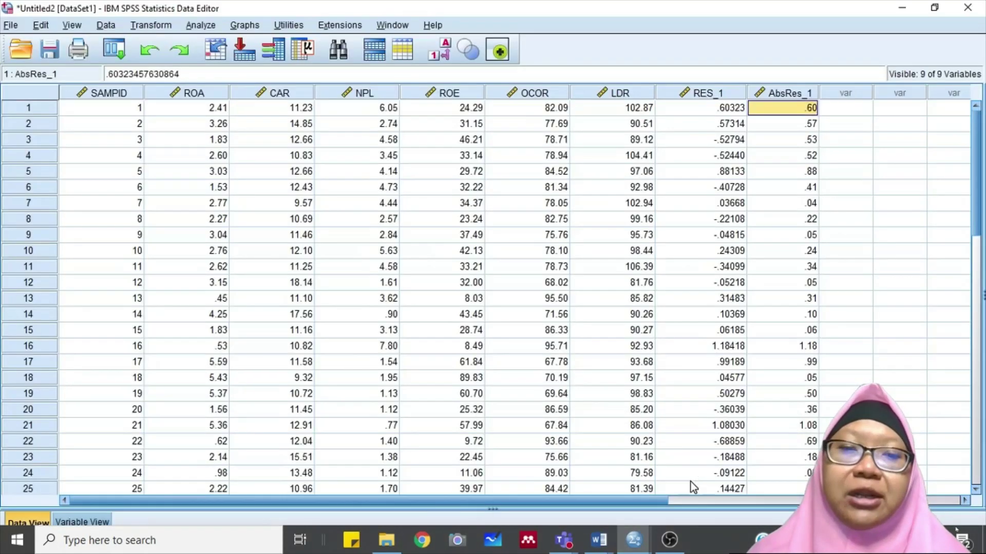
pyautogui.click(634, 540)
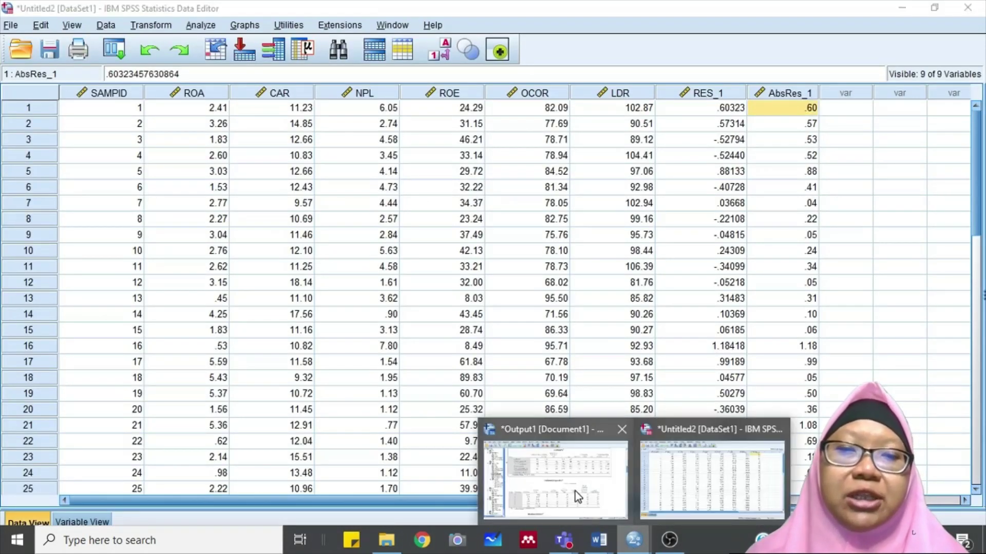
pyautogui.click(578, 497)
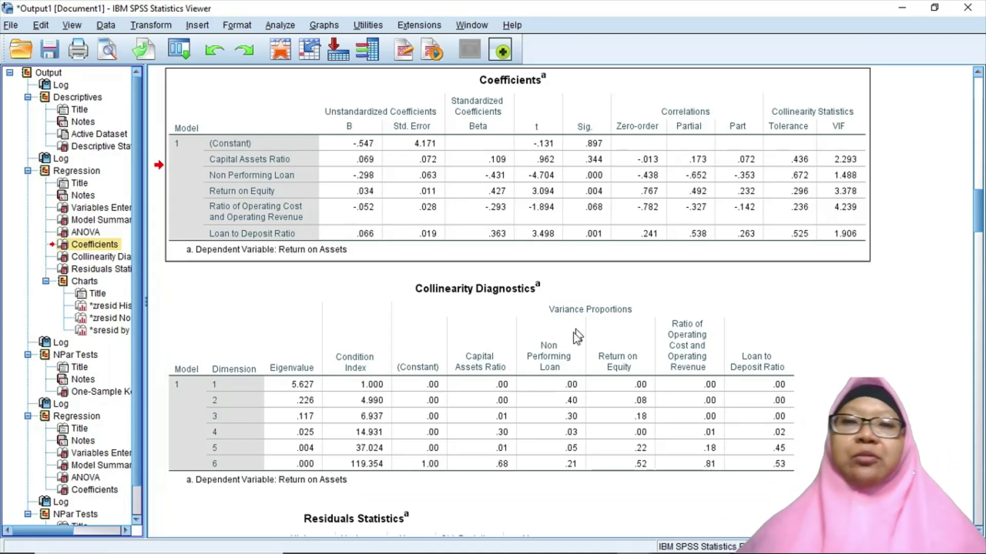
# - Run a Linear Regression with Return on Assets [ROA] replacing AbsRes_1 as the dependent variable, keeping the same independents and the Enter method
pyautogui.click(283, 25)
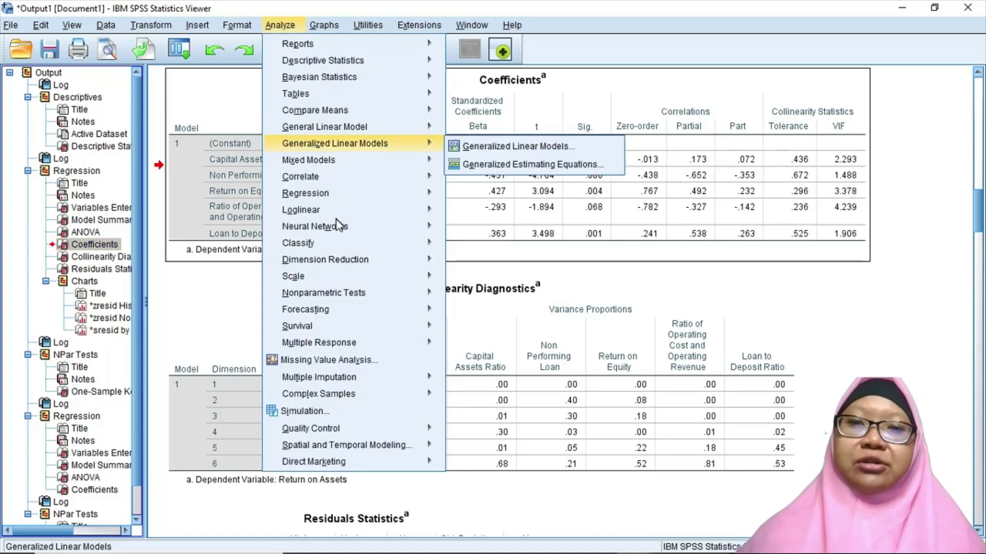
pyautogui.moveTo(359, 197)
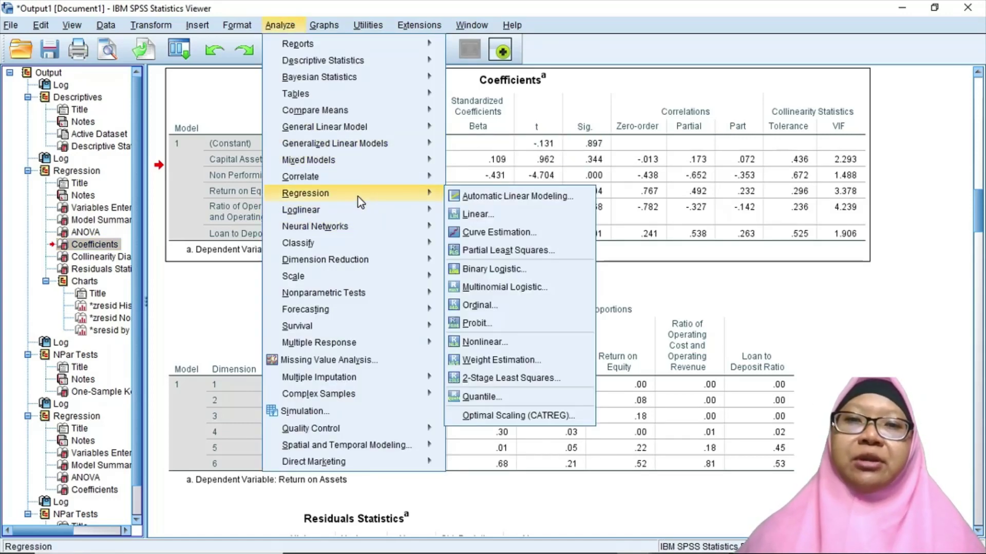
pyautogui.moveTo(436, 210)
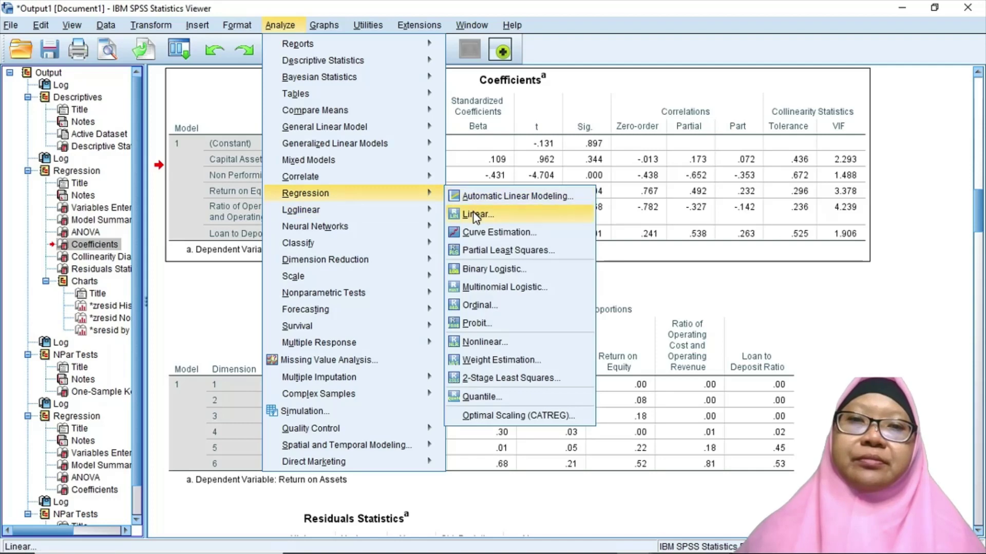
pyautogui.click(476, 215)
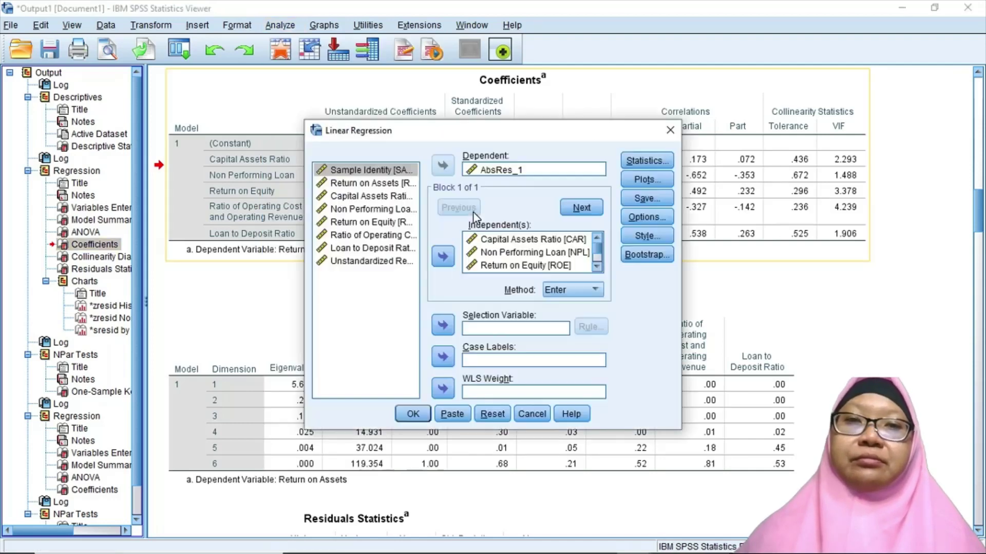
pyautogui.click(519, 175)
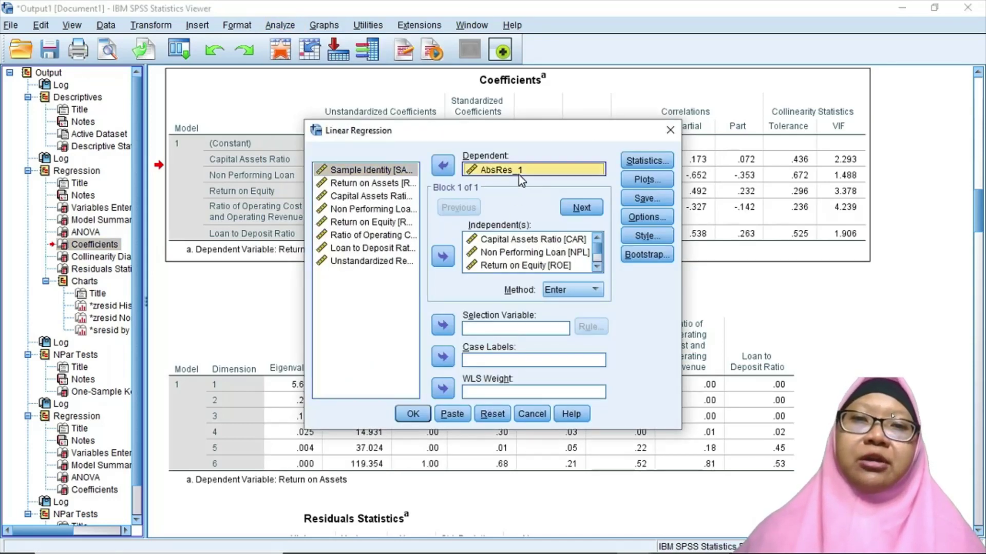
pyautogui.click(442, 166)
pyautogui.click(398, 184)
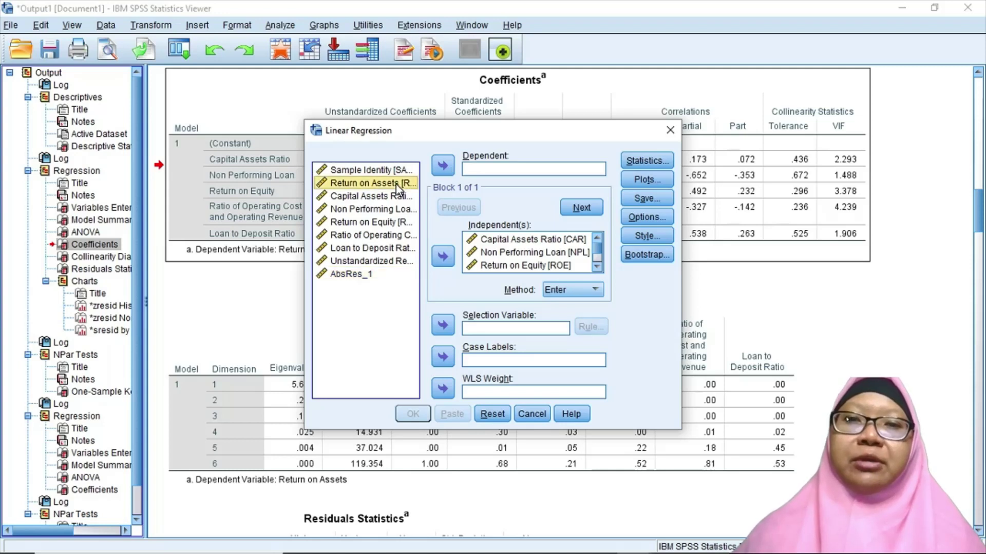
pyautogui.click(445, 166)
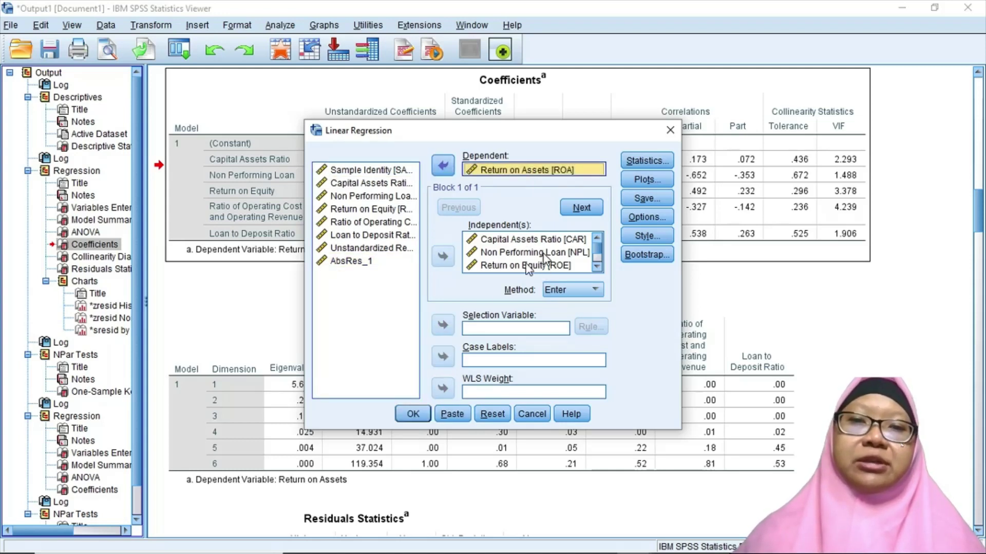
pyautogui.click(420, 417)
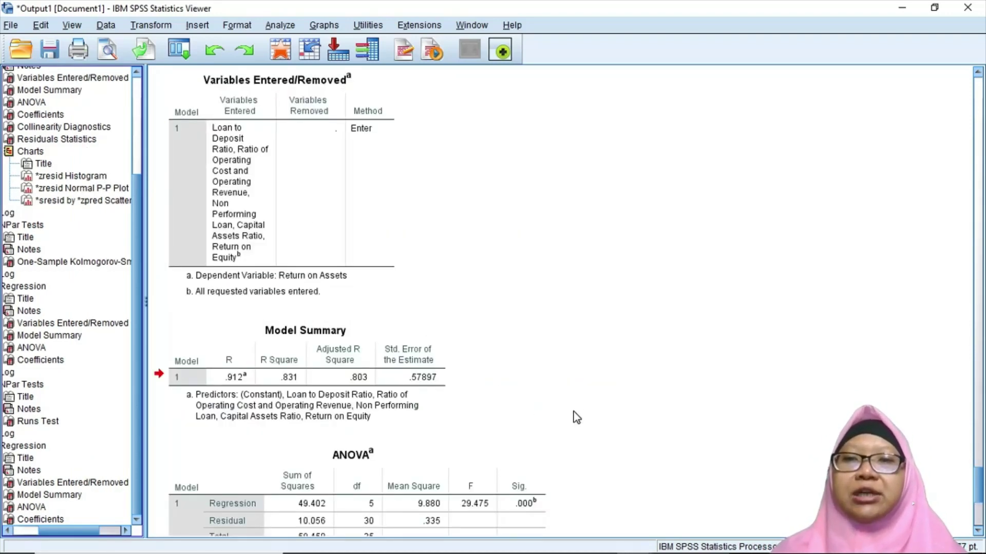
# - Copy the new regression's Model Summary table as an image and switch back to the Word document
pyautogui.click(226, 377)
pyautogui.rightClick(266, 371)
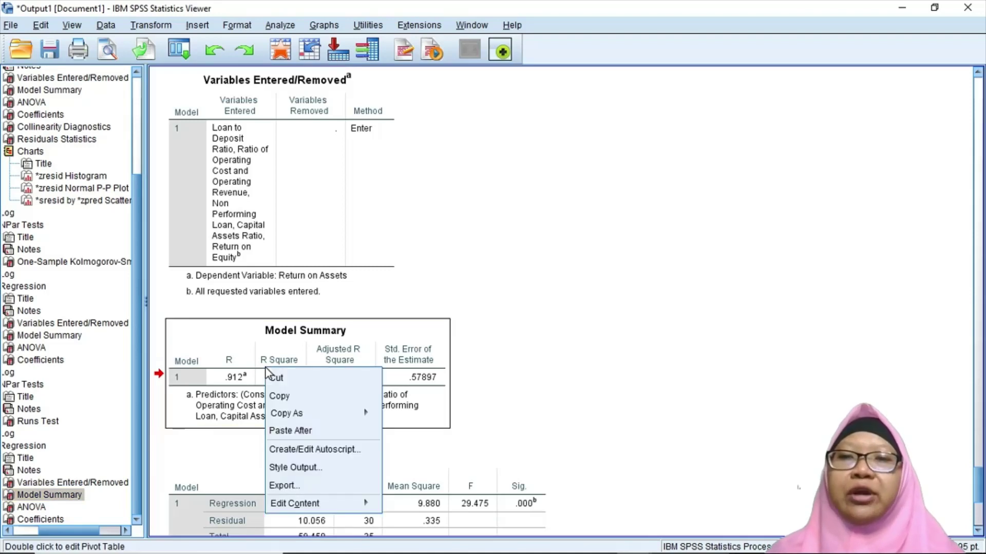
pyautogui.moveTo(314, 423)
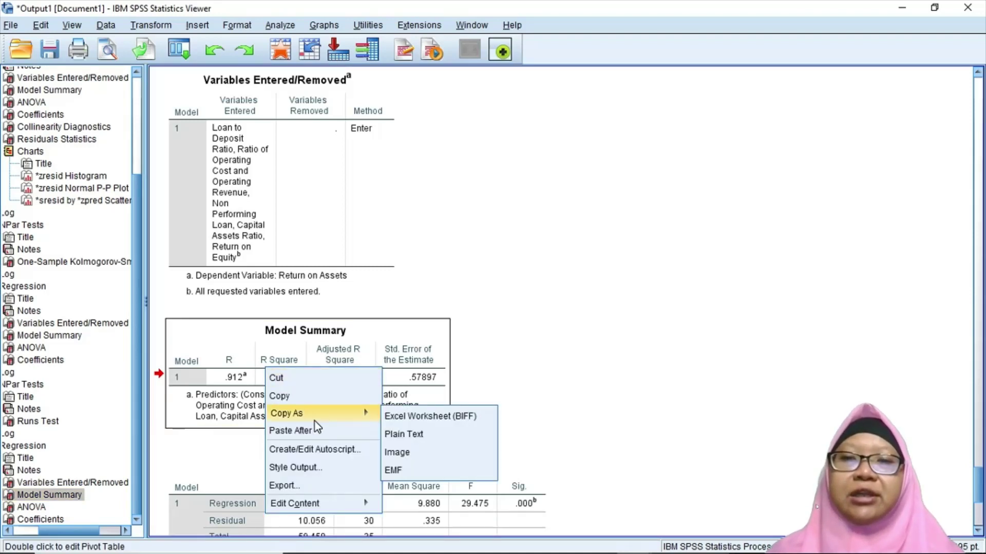
pyautogui.click(415, 452)
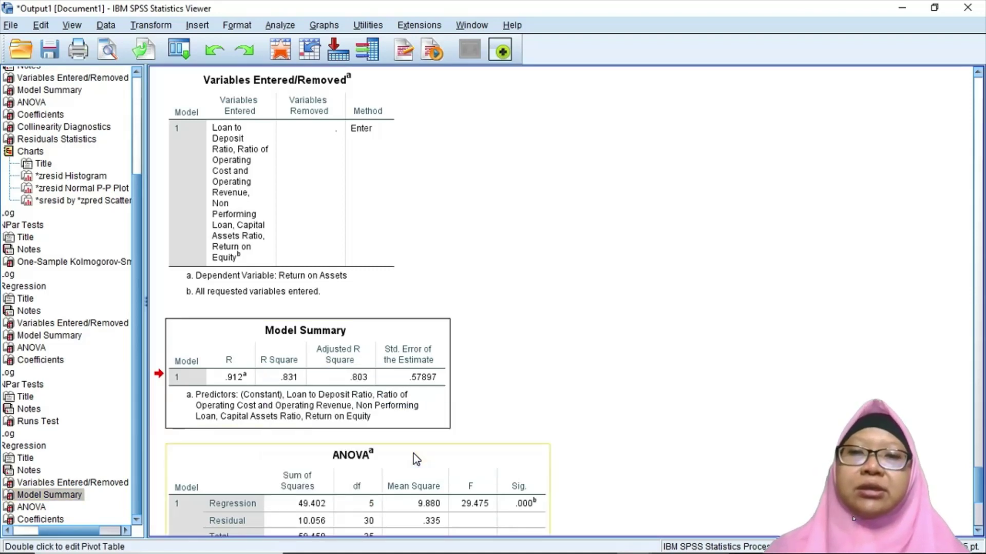
pyautogui.moveTo(663, 550)
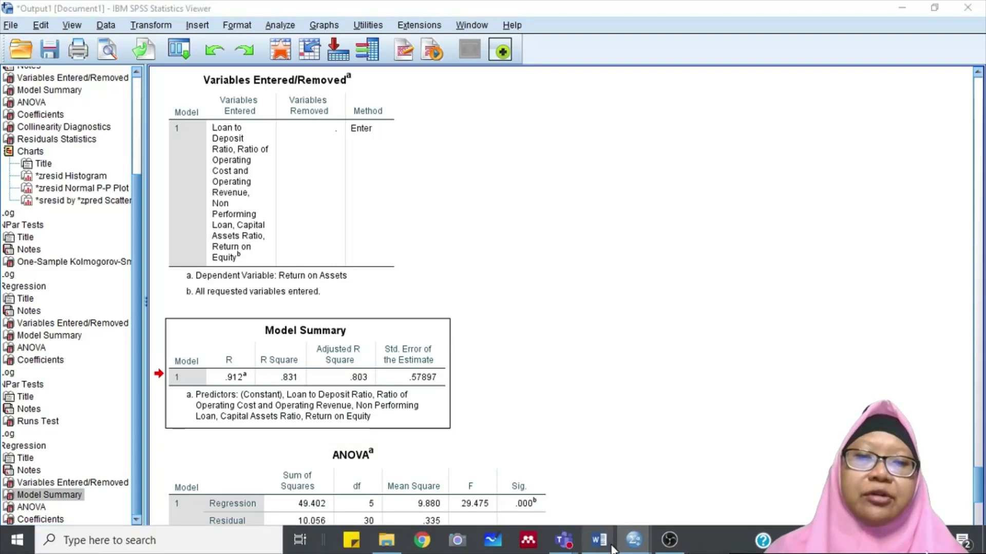
pyautogui.moveTo(606, 543)
pyautogui.click(639, 482)
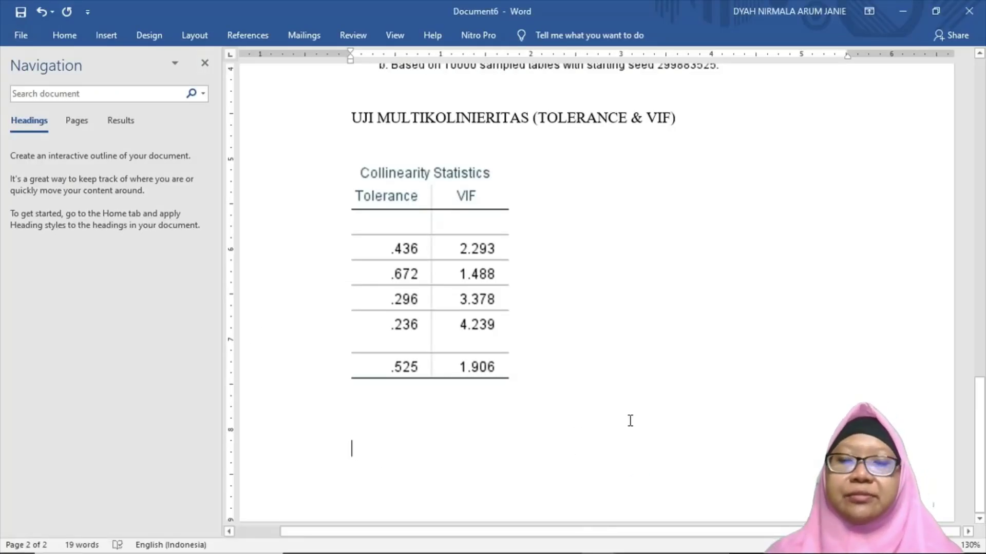
# - Add the heading KOEFISIEN DETERMINASI (ADJUSTED R2) with the 2 in superscript, and paste the Model Summary image below it
pyautogui.write('KO')
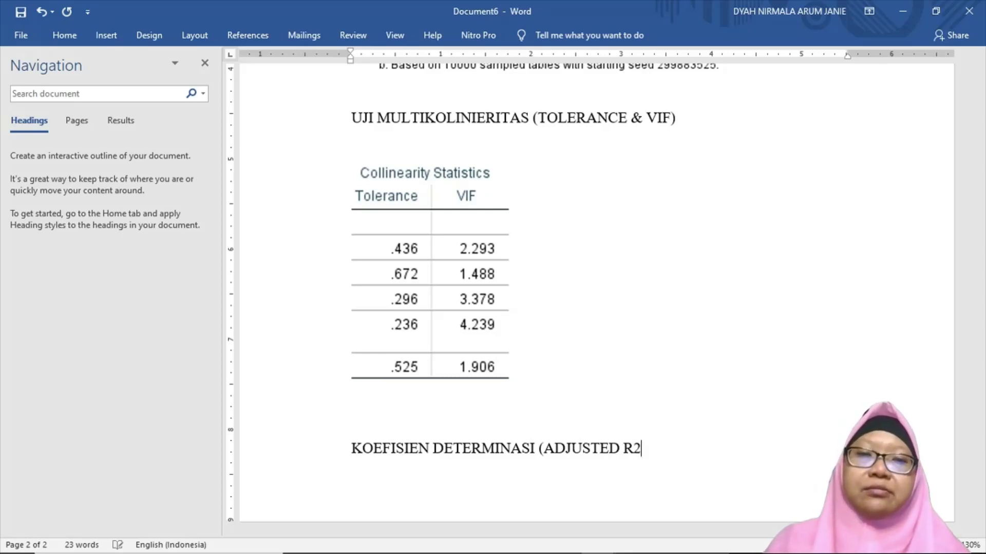
pyautogui.hotkey('shift', 'Left')
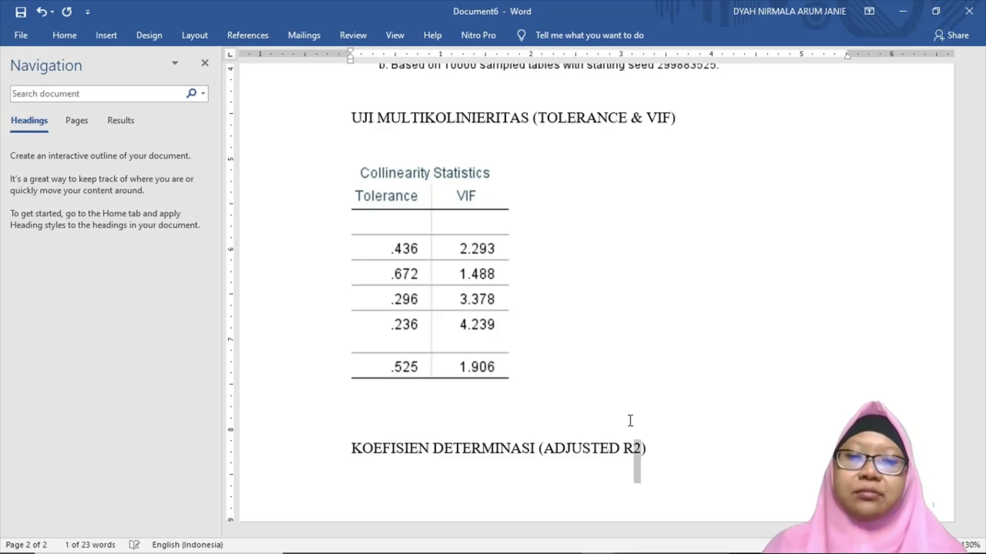
pyautogui.hotkey('alt', 'o')
pyautogui.press('f')
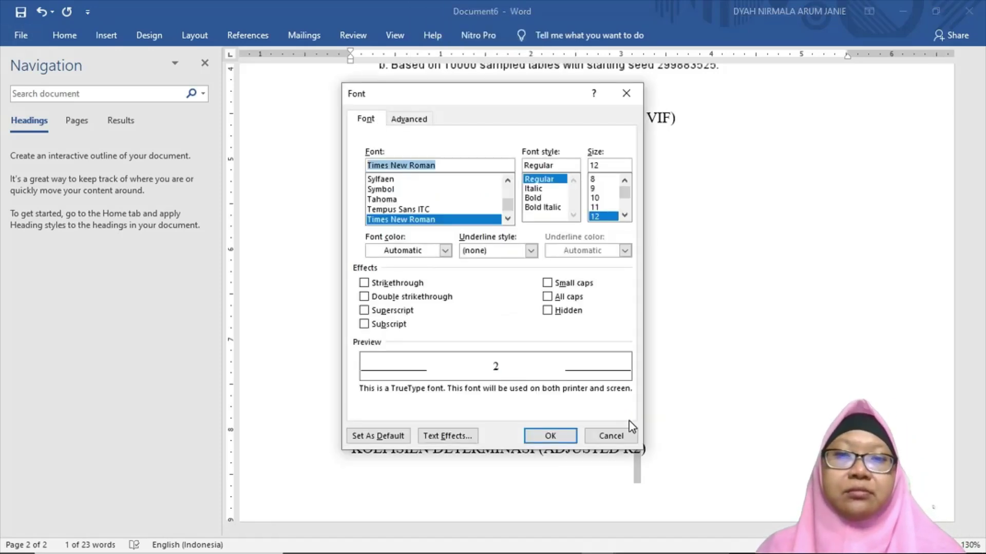
pyautogui.hotkey('alt', 'p')
pyautogui.press('Return')
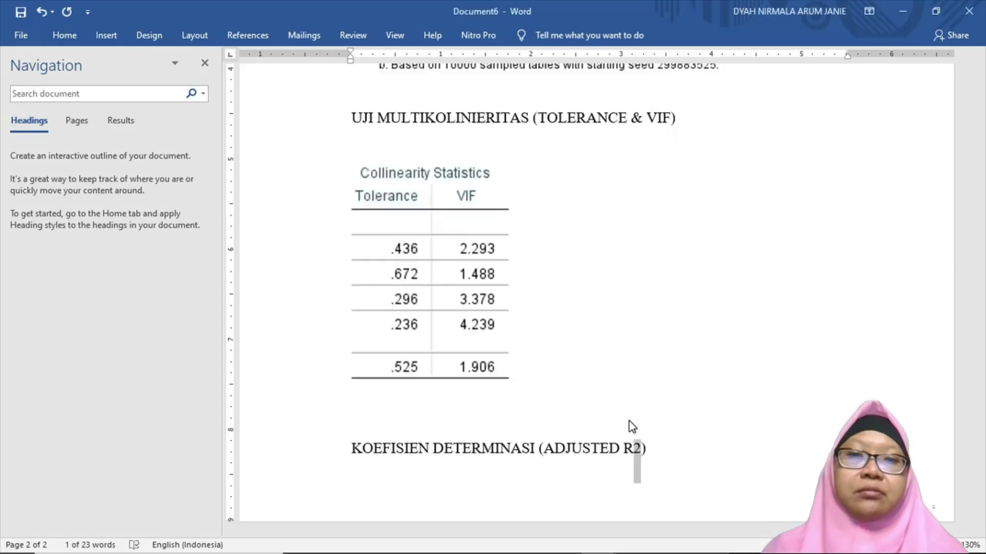
pyautogui.press('Down')
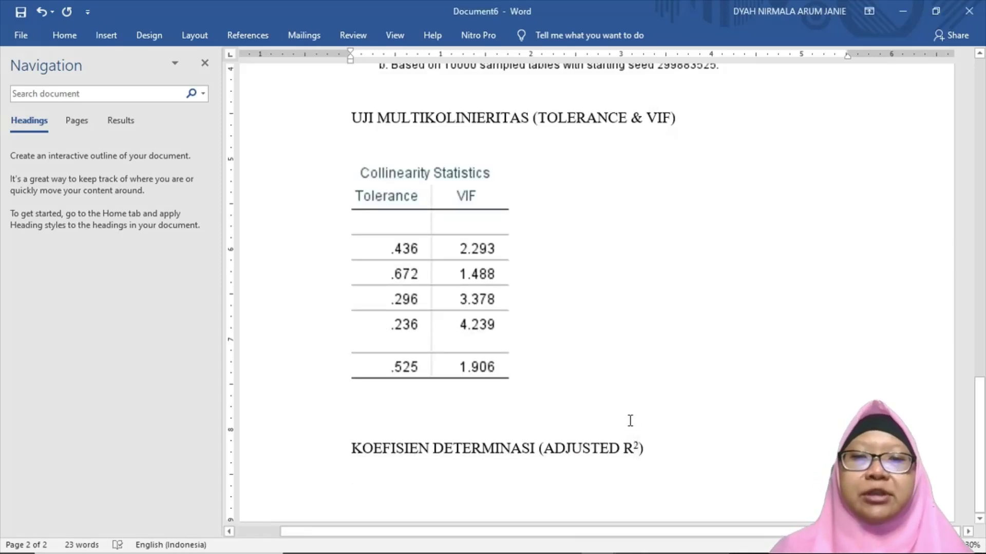
pyautogui.hotkey('ctrl', 'v')
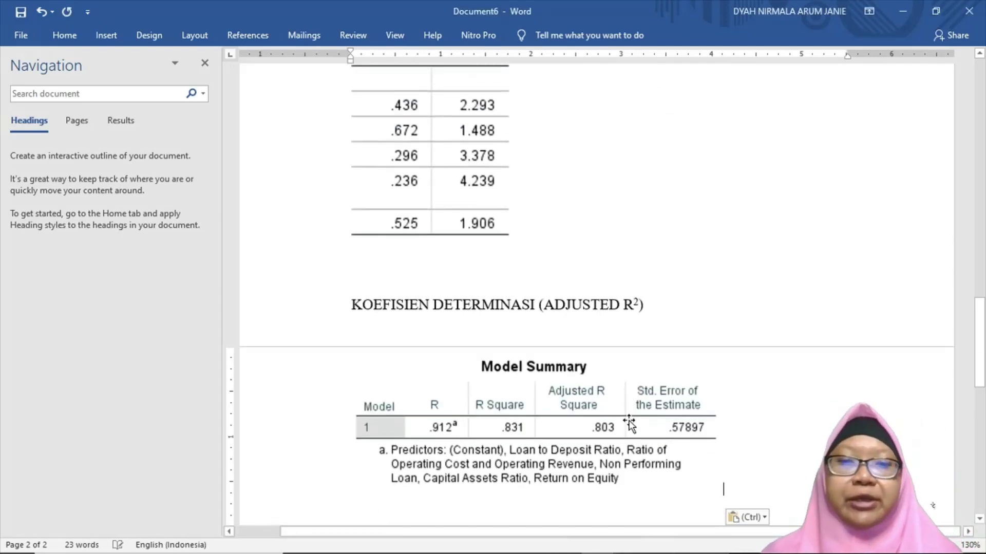
# - Set the KOEFISIEN DETERMINASI heading's paragraph to stay on the same page as the Model Summary table, and start a new line below the table
pyautogui.tripleClick(468, 296)
pyautogui.click(467, 297)
pyautogui.tripleClick(467, 296)
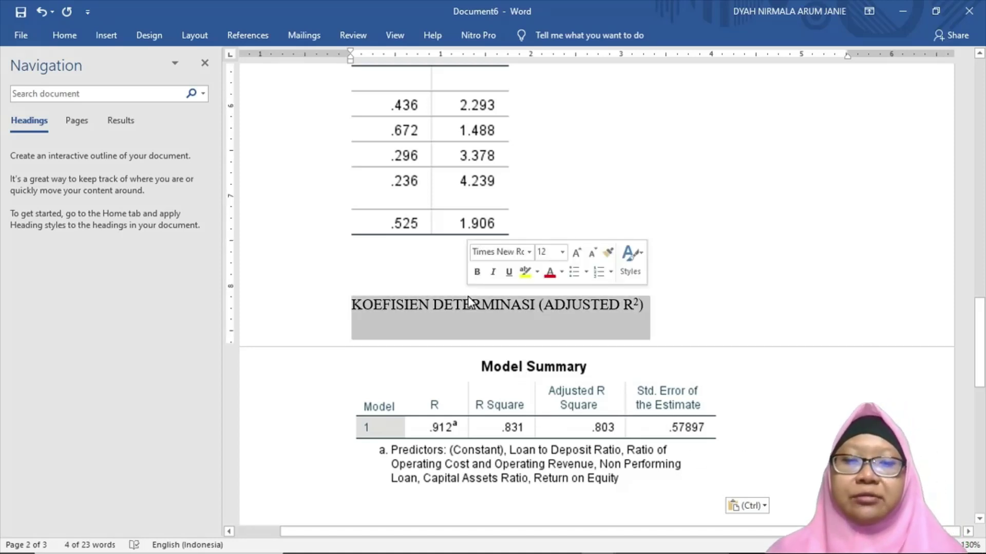
pyautogui.hotkey('alt', 'h')
pyautogui.press('p')
pyautogui.press('g')
pyautogui.press('Escape')
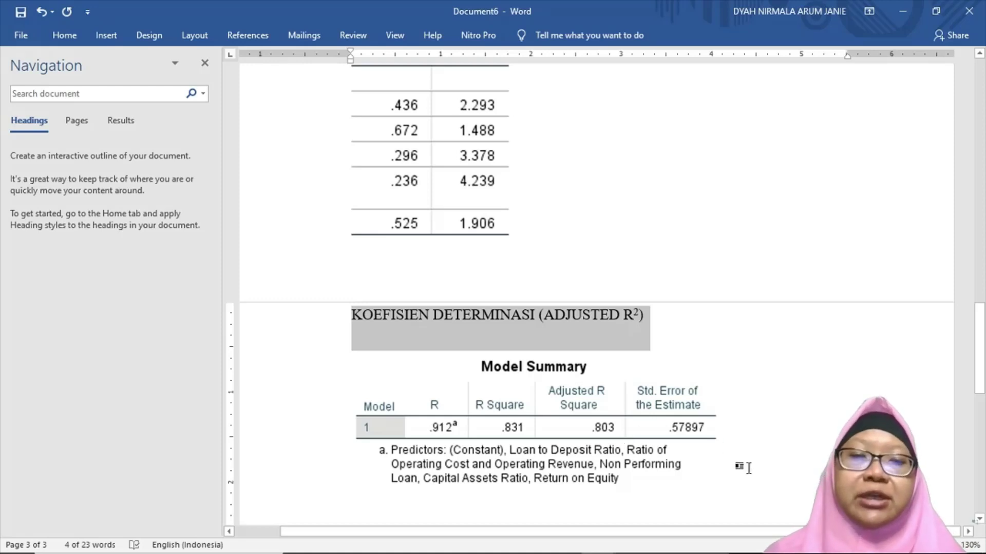
pyautogui.click(785, 469)
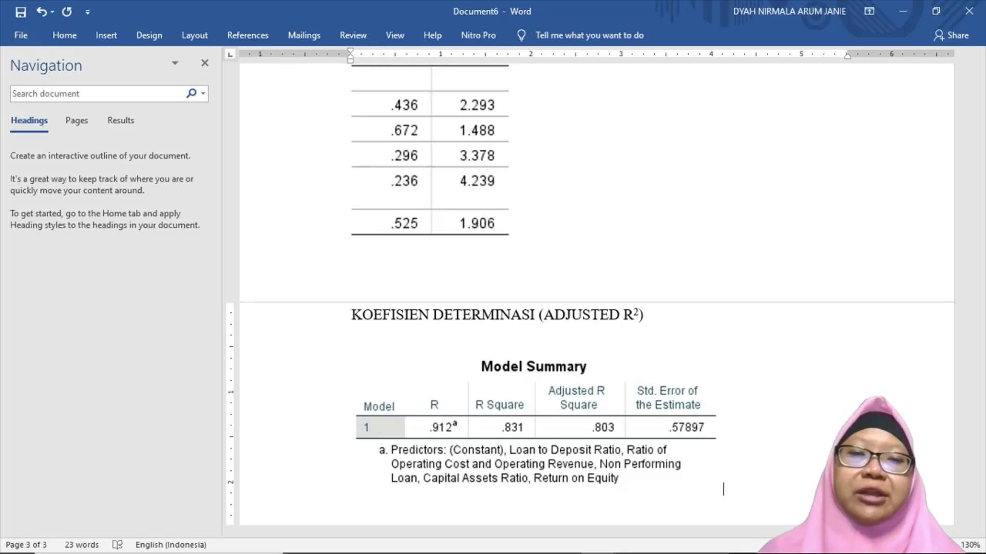
pyautogui.press('Return')
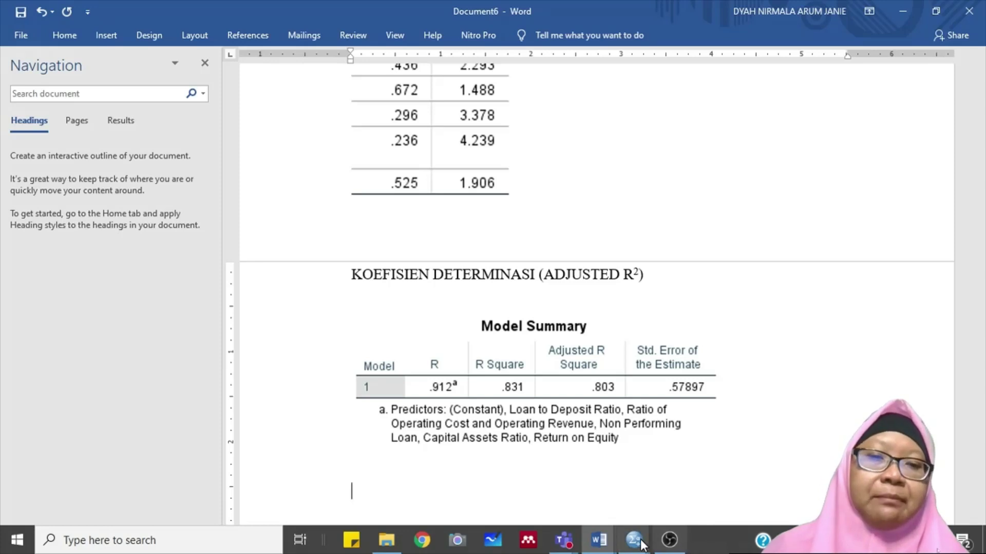
# - Switch to the SPSS Output1 viewer, copy the ROA regression's ANOVA table as an image, and return to the Document6 Word file
pyautogui.click(641, 540)
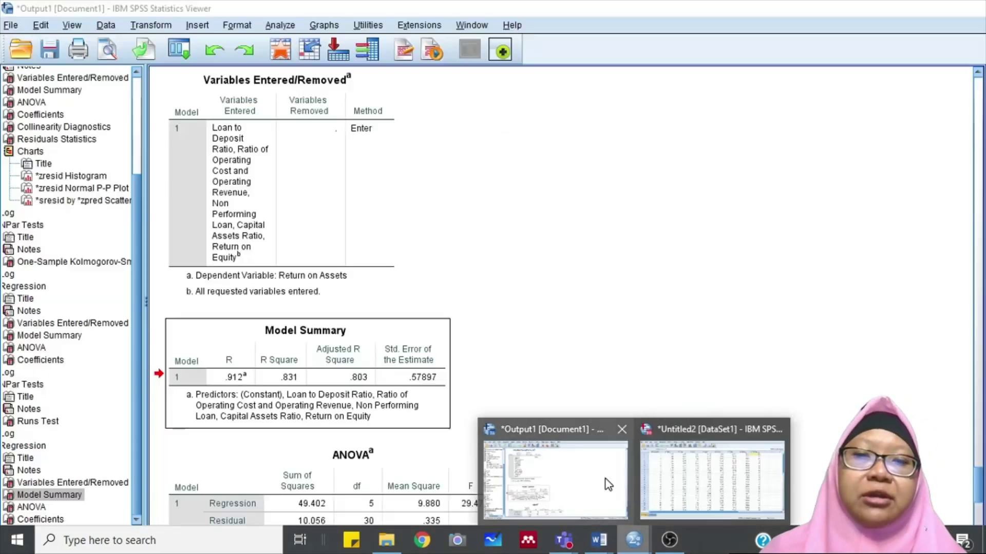
pyautogui.click(604, 481)
pyautogui.scroll(-5, 623, 403)
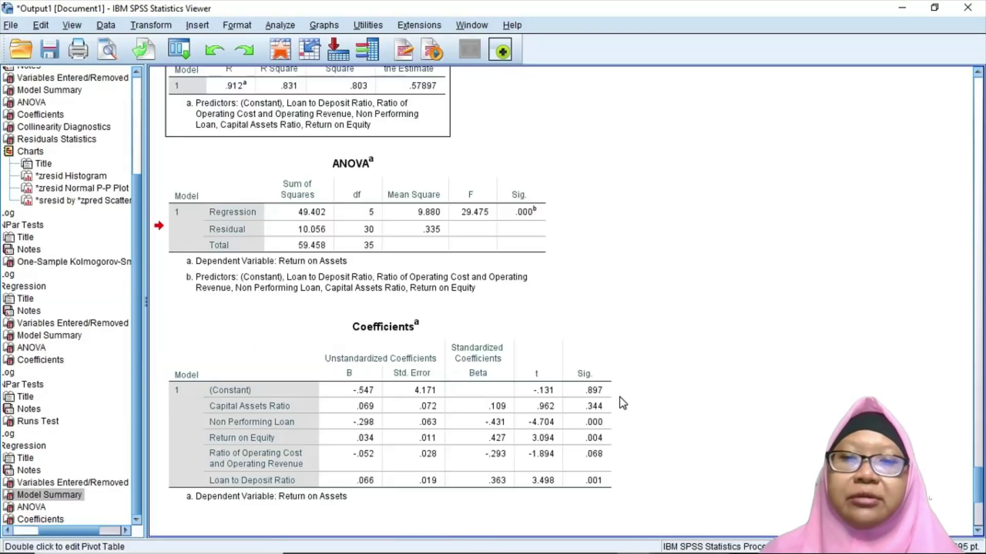
pyautogui.rightClick(321, 226)
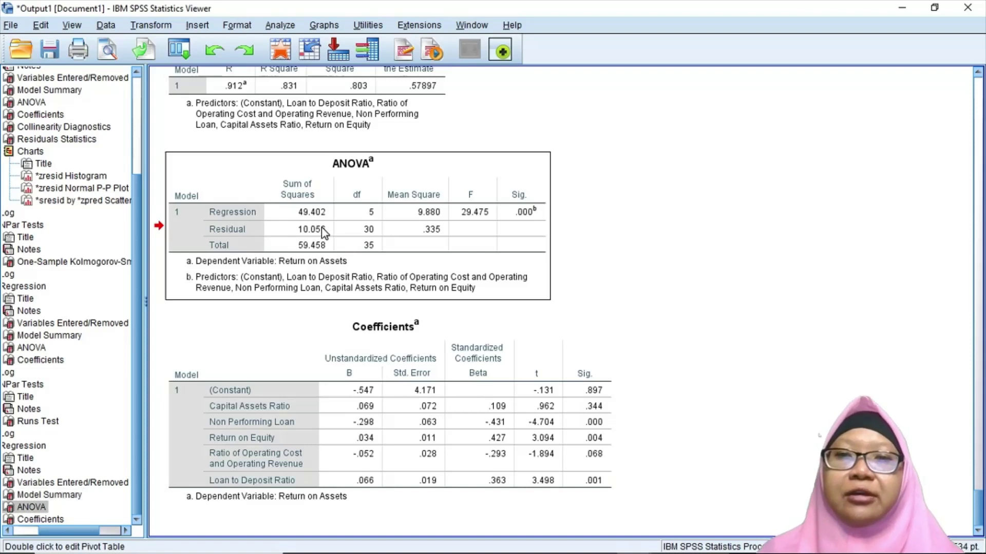
pyautogui.moveTo(376, 279)
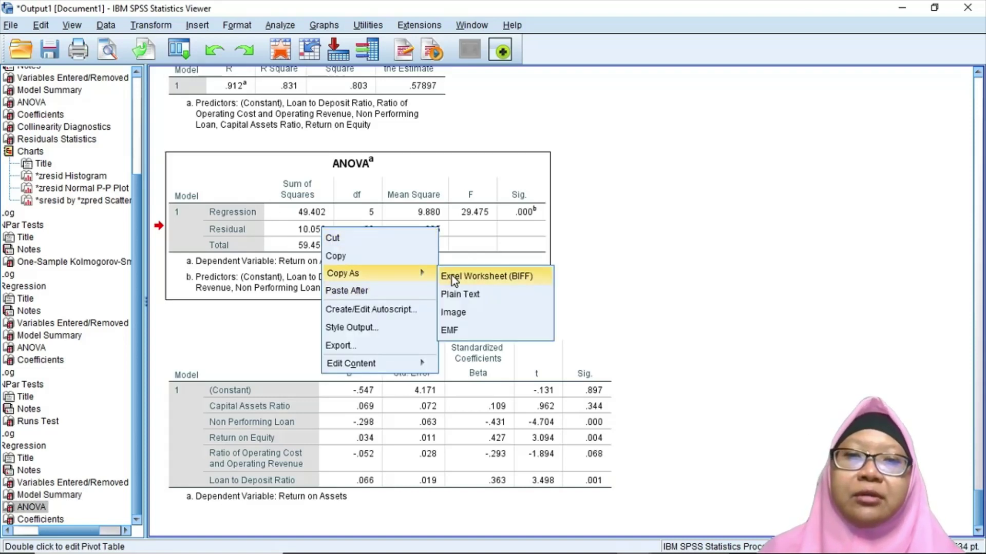
pyautogui.click(457, 314)
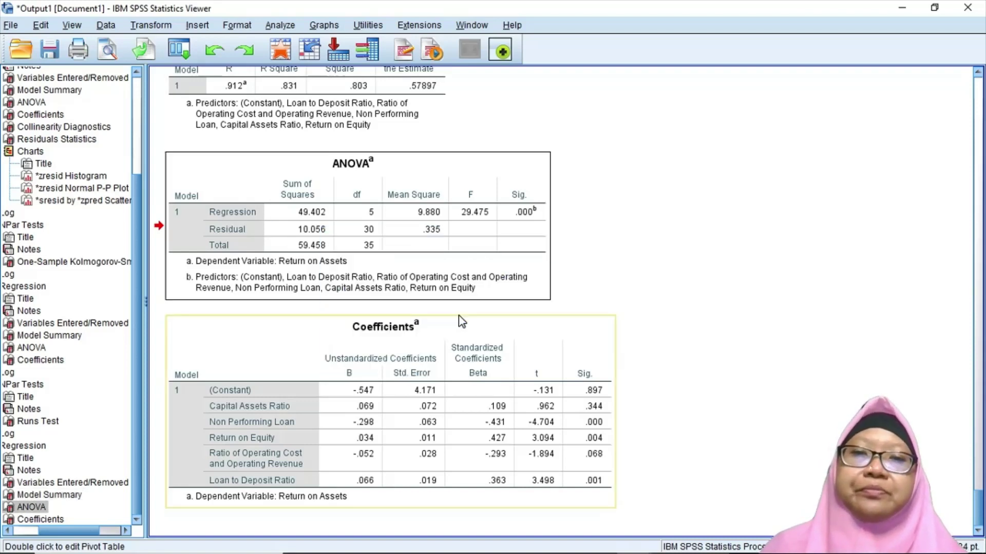
pyautogui.moveTo(599, 540)
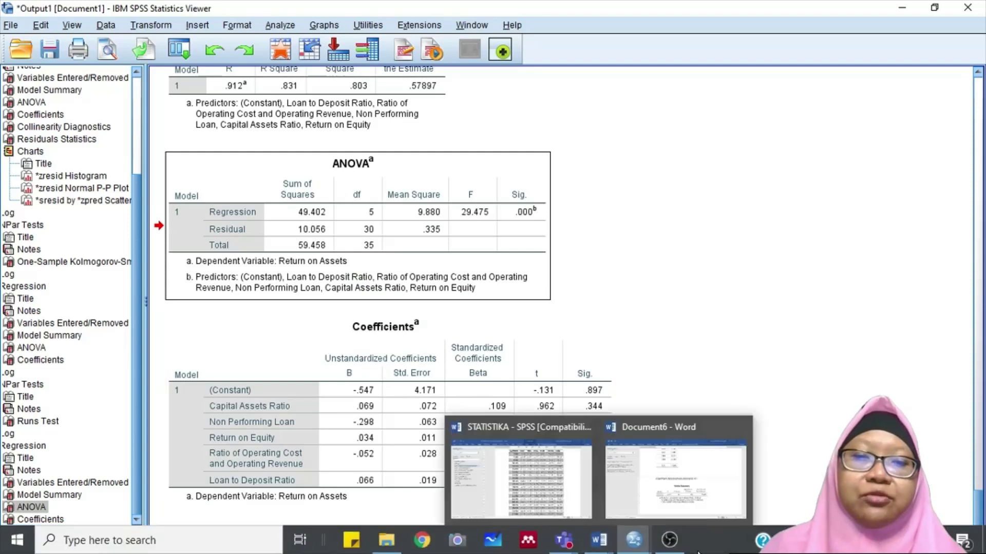
pyautogui.click(668, 469)
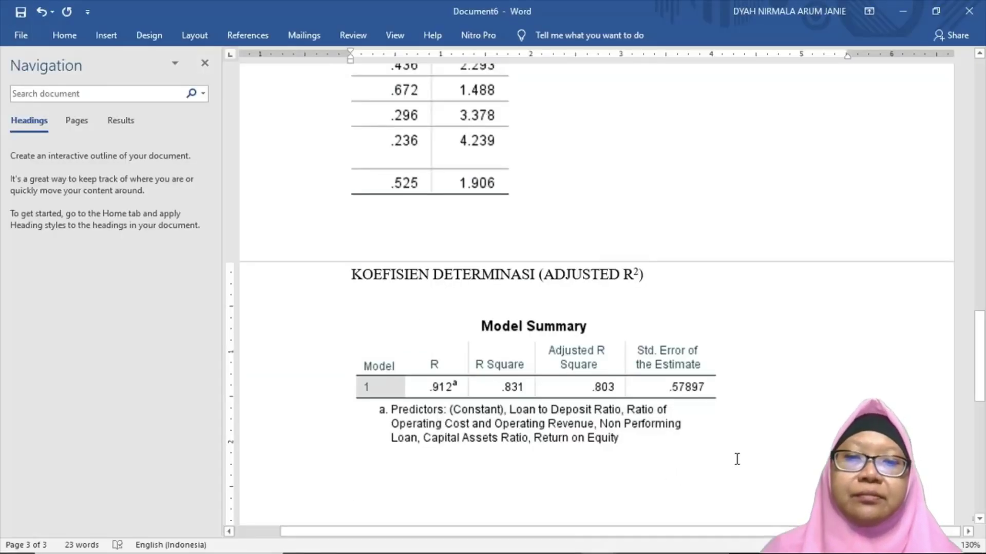
# - Paste the ANOVA image below the Model Summary table, add the heading UJI F (F-TEST) above it, and place the cursor at the document's end
pyautogui.hotkey('ctrl', 'v')
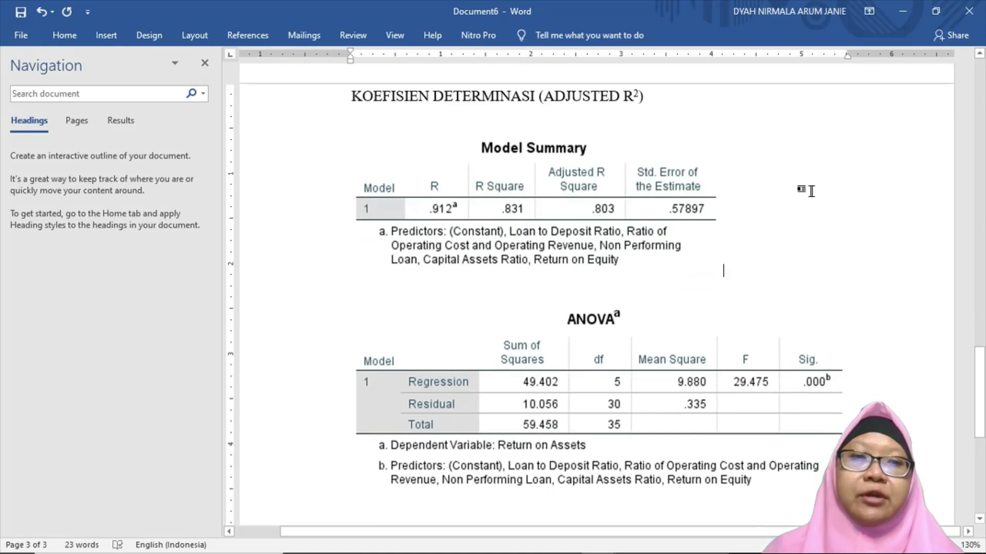
pyautogui.press('Return')
pyautogui.write('UJI')
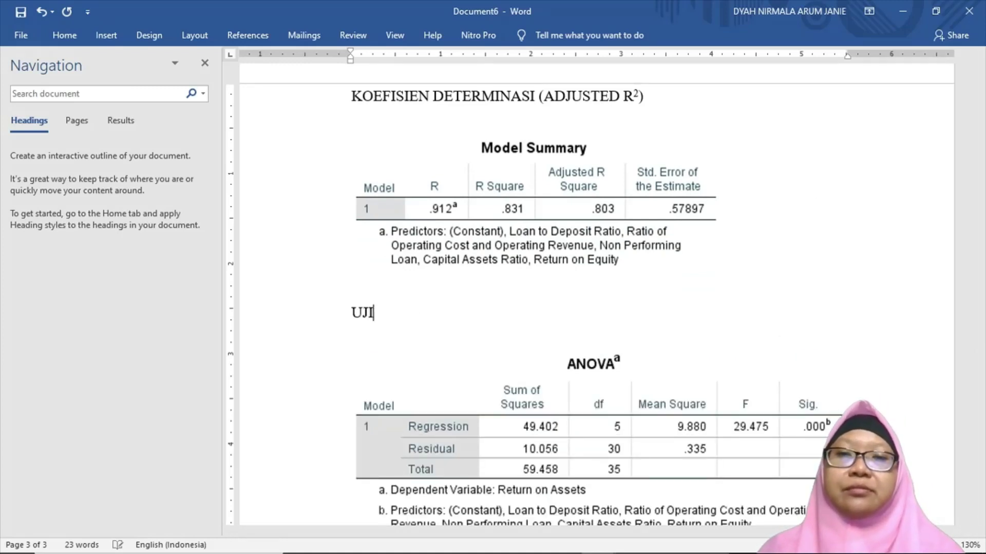
pyautogui.write(' F (T')
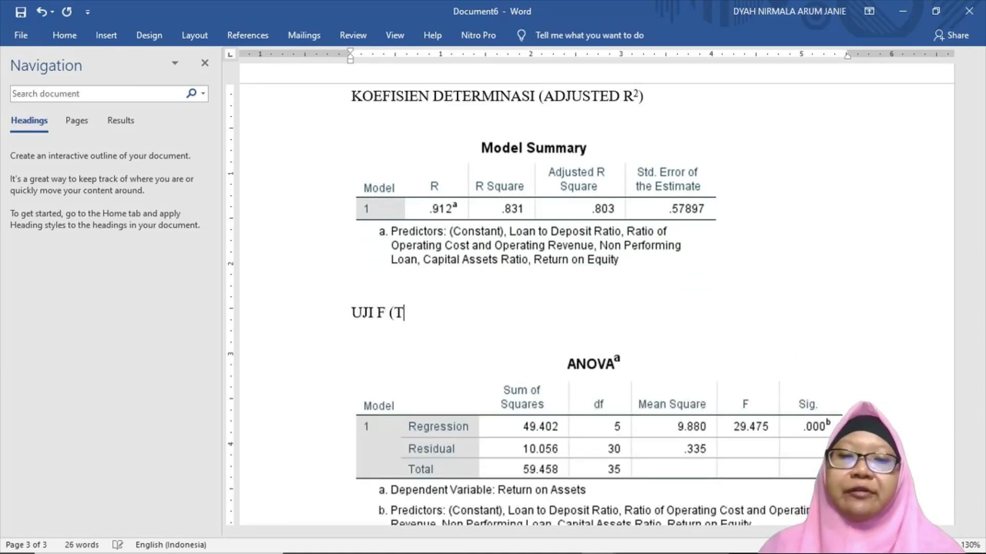
pyautogui.press('BackSpace')
pyautogui.write('F-TEST')
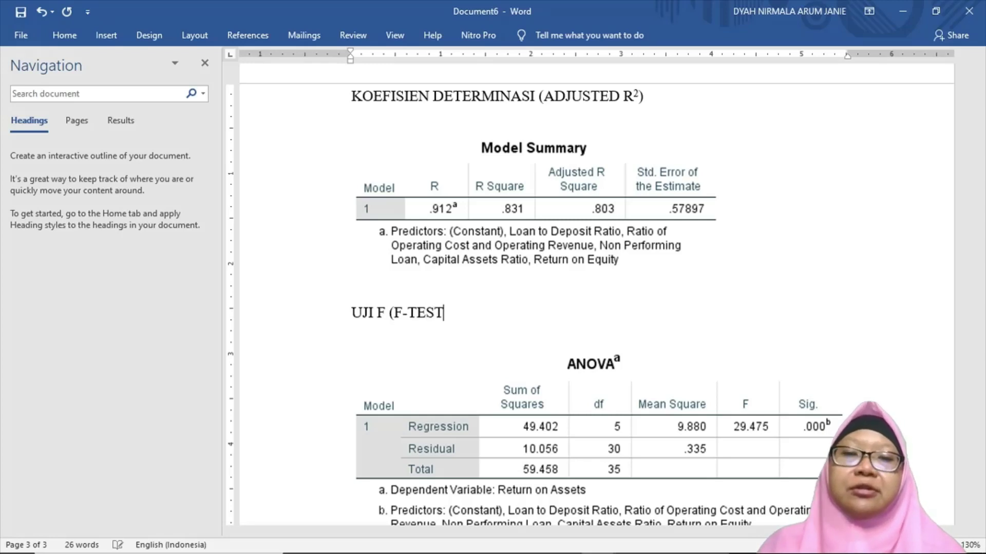
pyautogui.write(')')
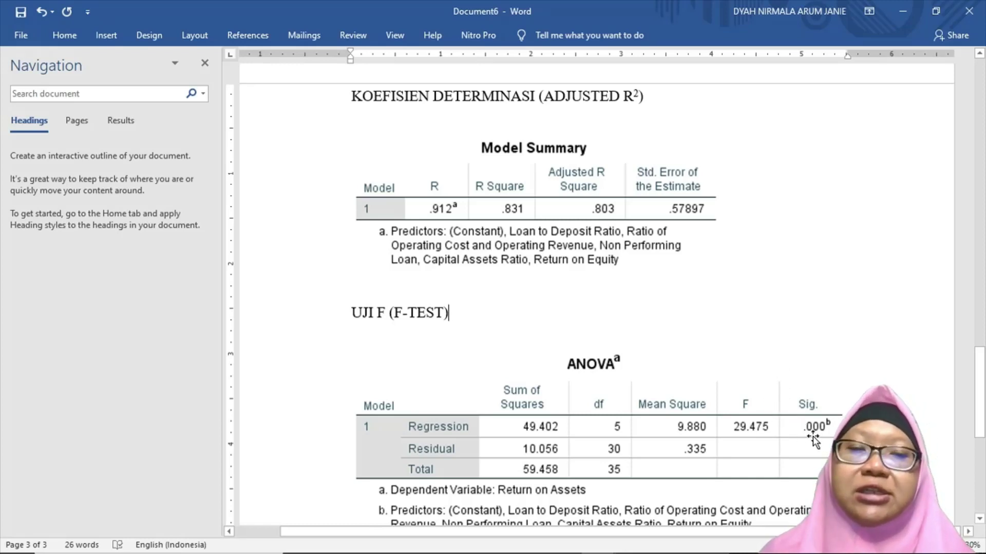
pyautogui.hotkey('ctrl', 'End')
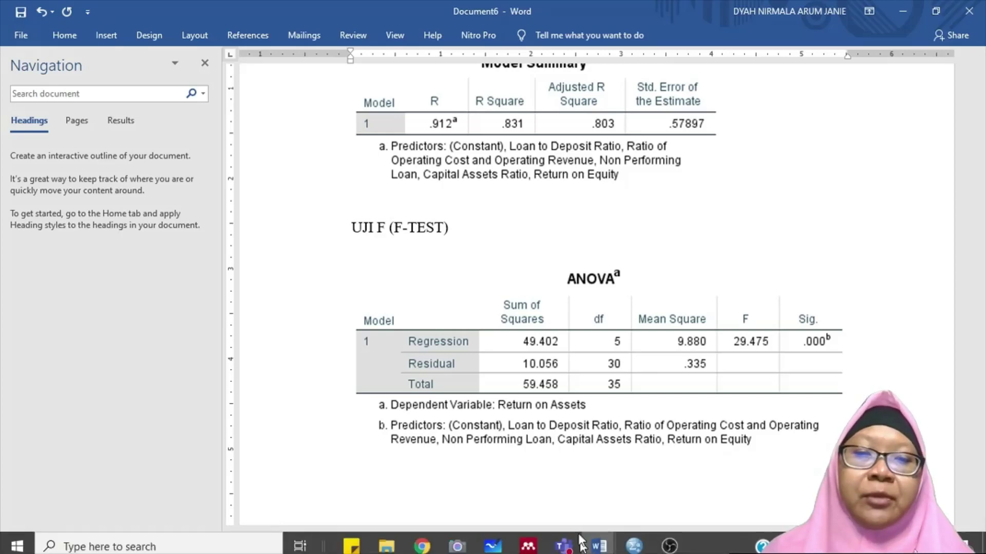
# - Switch to the SPSS Output1 viewer, copy the ROA regression's Coefficients table as an image, and return to the Document6 Word file
pyautogui.moveTo(634, 548)
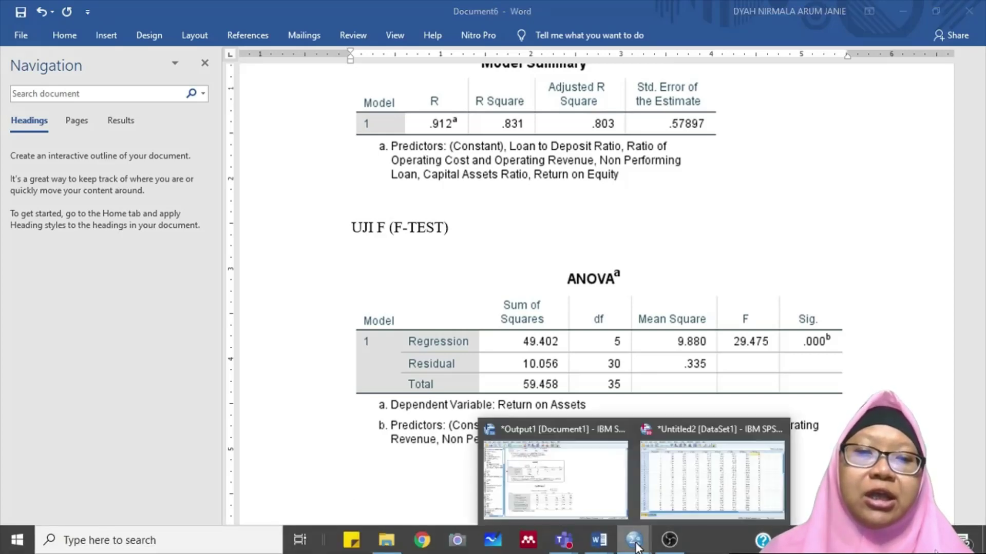
pyautogui.click(680, 492)
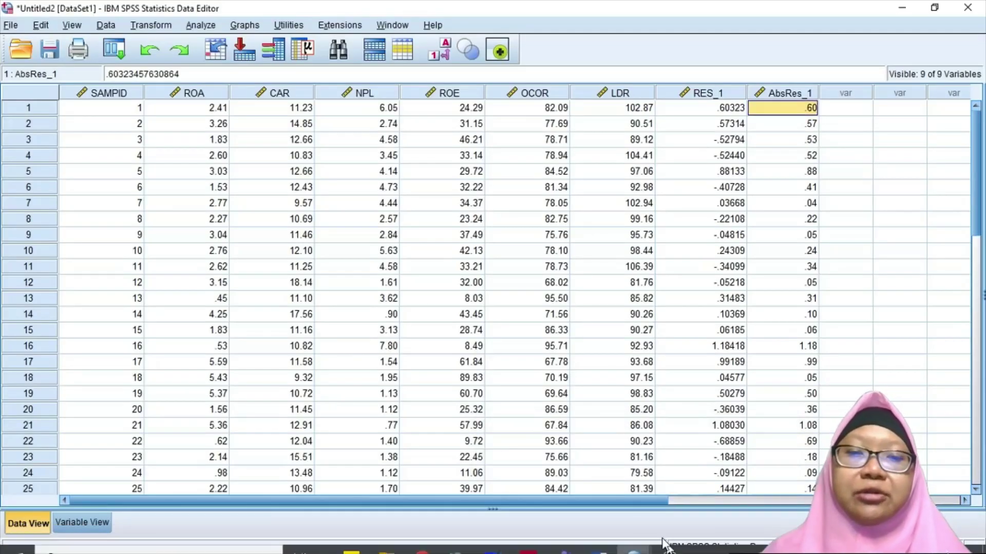
pyautogui.click(581, 510)
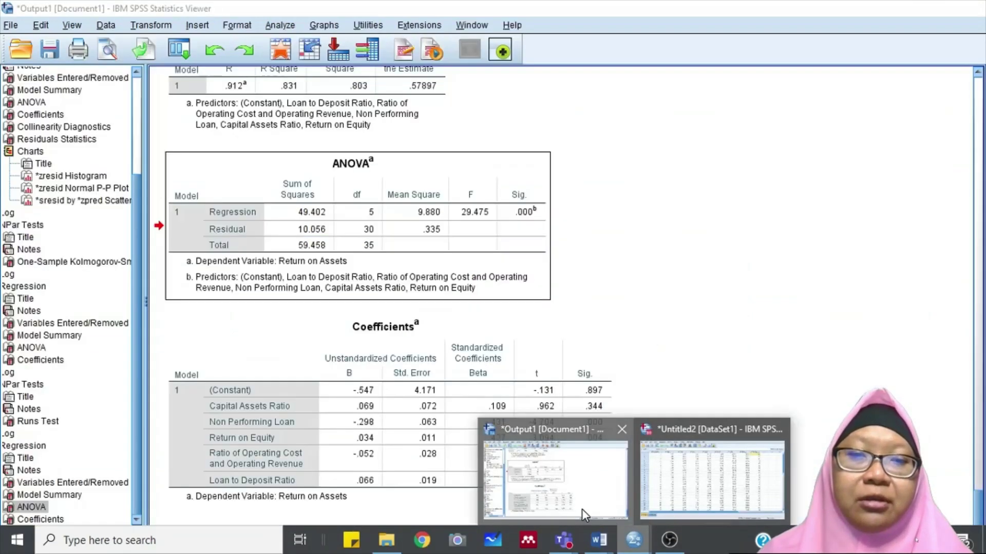
pyautogui.click(505, 420)
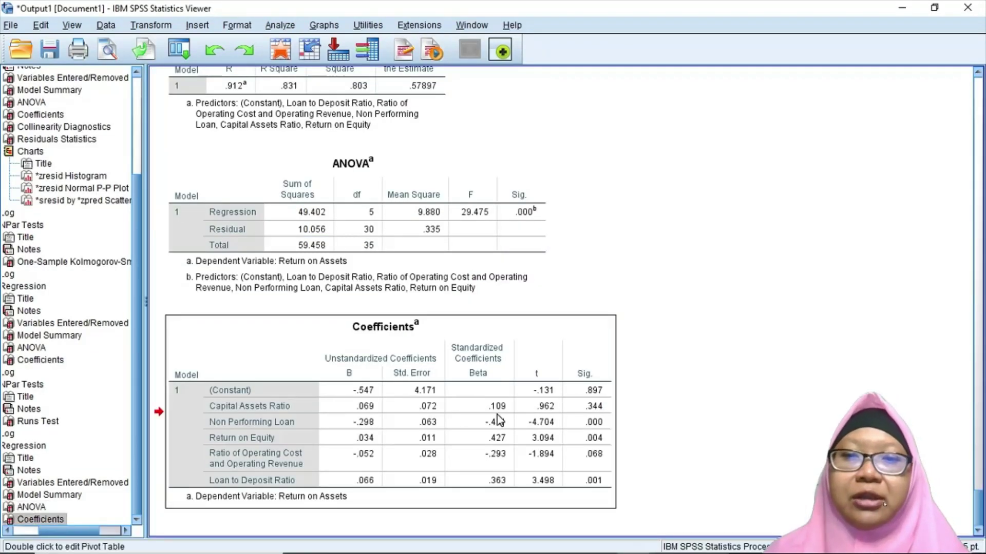
pyautogui.rightClick(496, 410)
pyautogui.moveTo(529, 454)
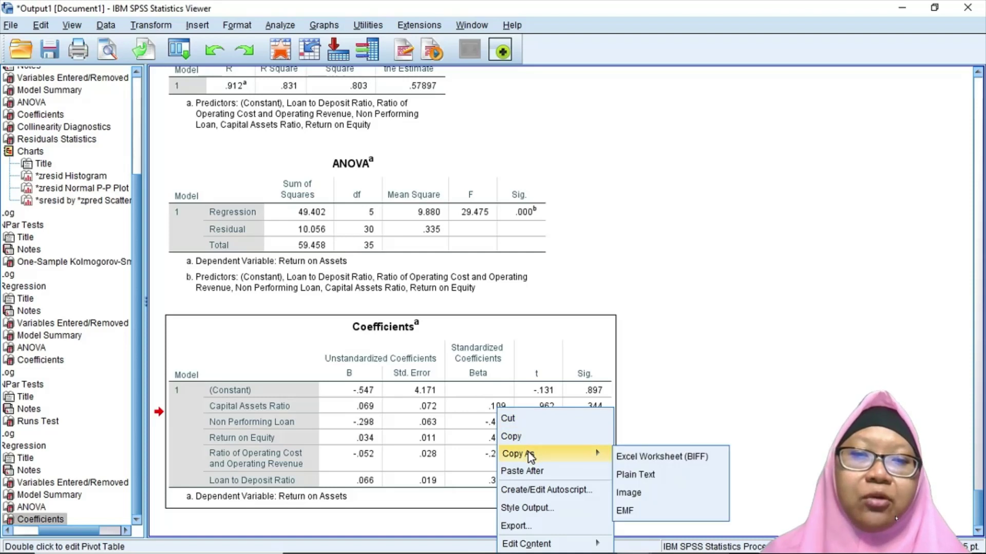
pyautogui.click(645, 490)
pyautogui.moveTo(598, 537)
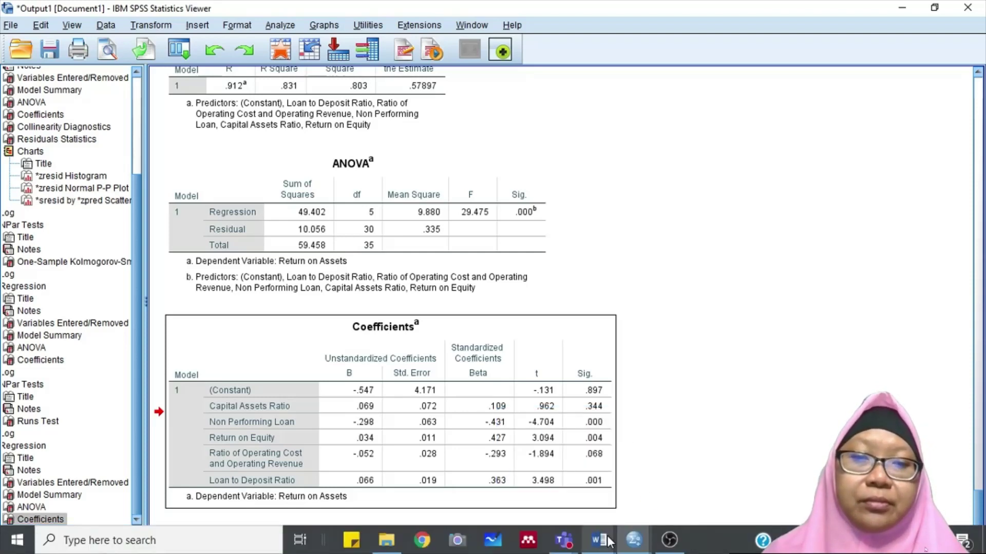
pyautogui.click(658, 463)
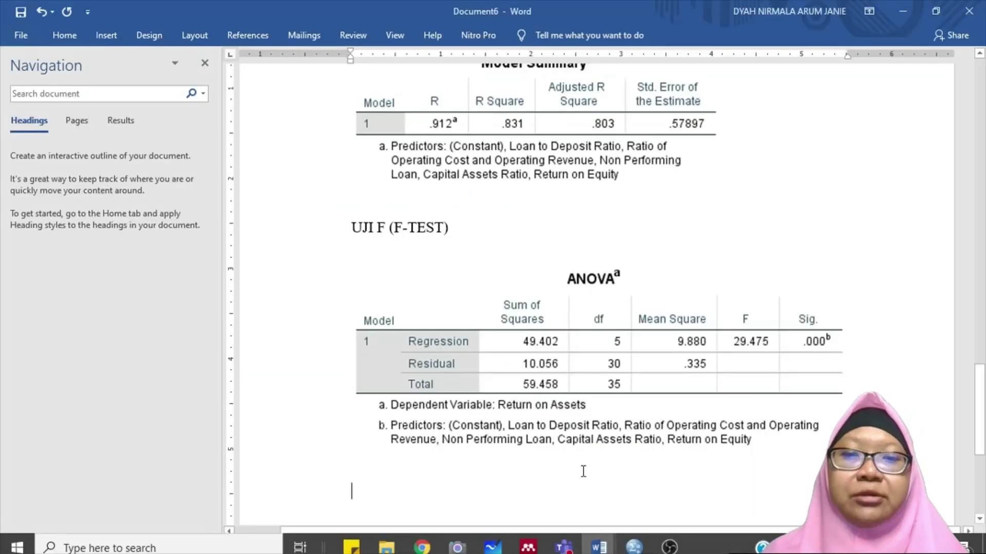
# - Add the heading UJI T (T-TEST) below the ANOVA table and paste the Coefficients image under it
pyautogui.write('UJI')
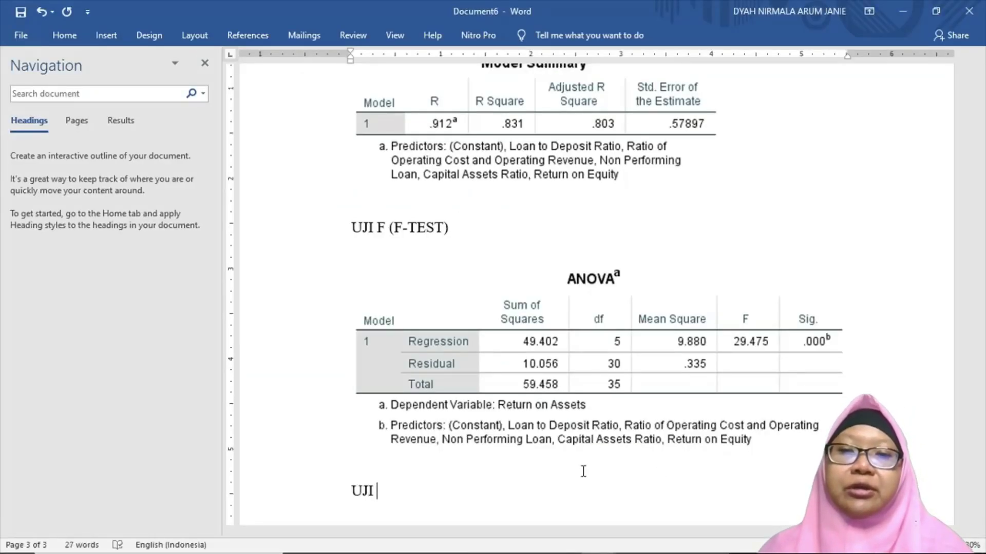
pyautogui.write(' T (T')
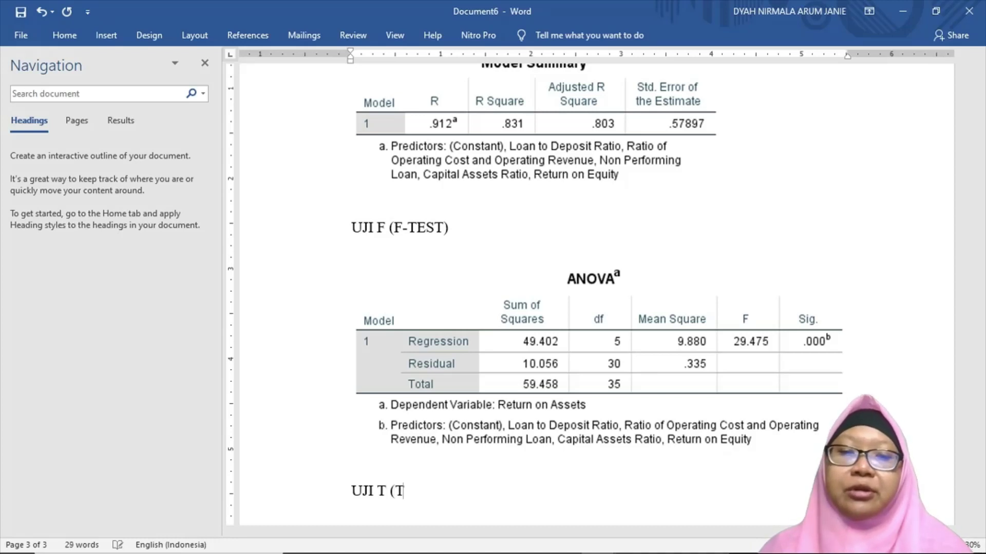
pyautogui.write('-TEST)')
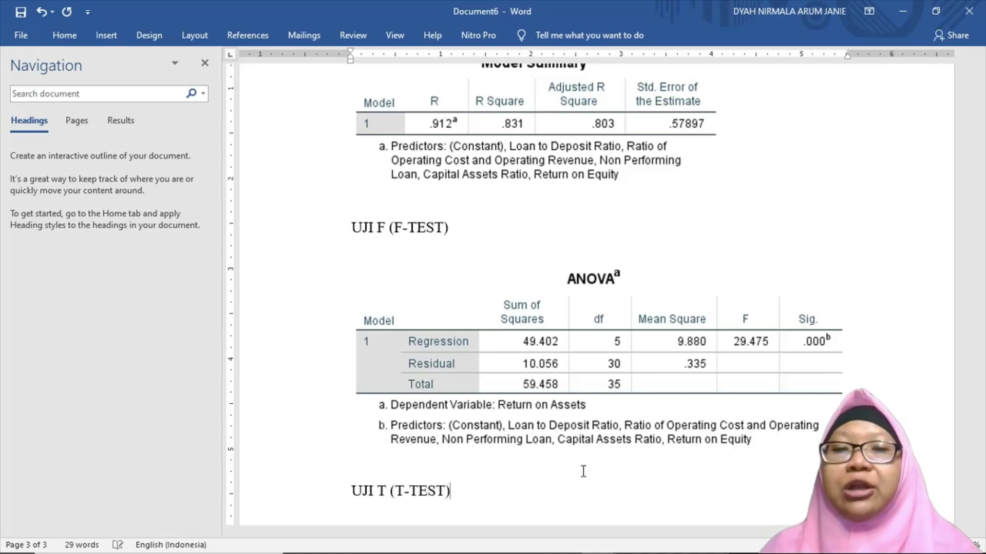
pyautogui.press('Return')
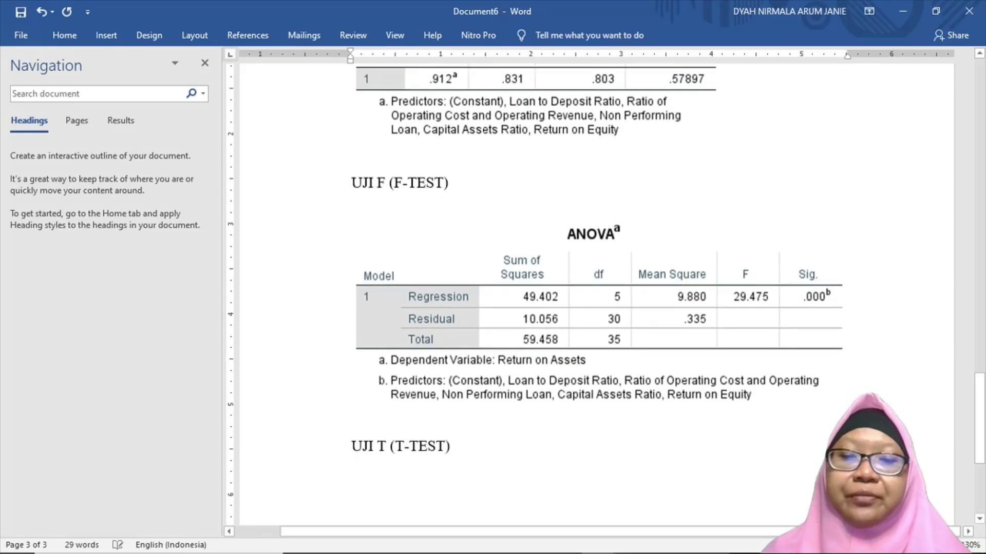
pyautogui.hotkey('ctrl', 'v')
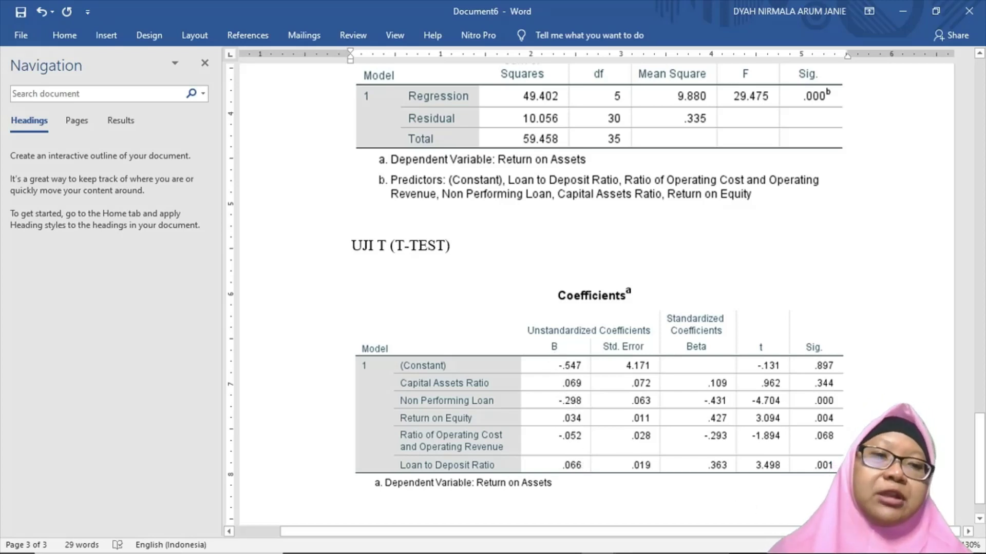
# - Insert an equation below the Coefficients table reading Y = 0,069 − 0,298 + 0,034 − 0,052 + 0,066
pyautogui.scroll(-1, 761, 504)
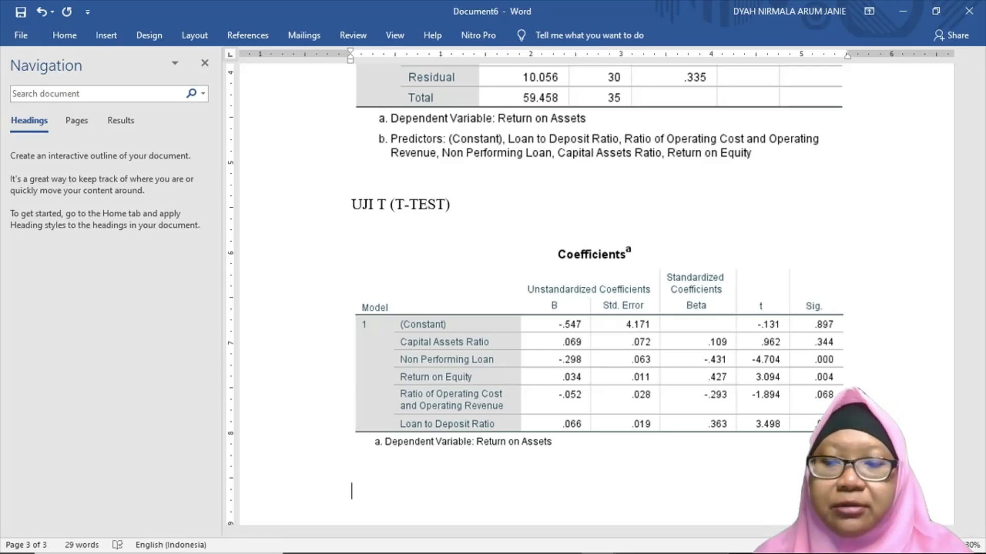
pyautogui.hotkey('alt', '=')
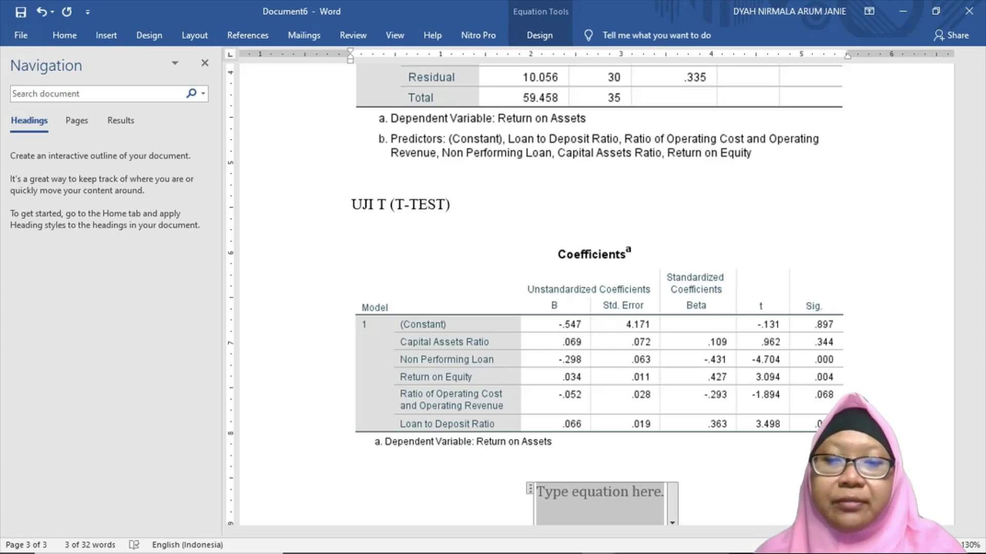
pyautogui.write('Y=')
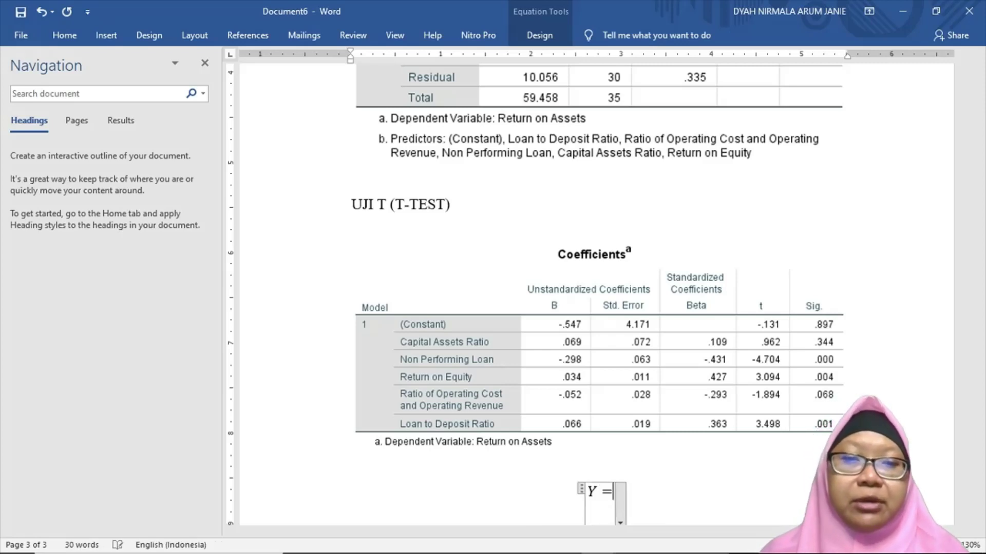
pyautogui.write('0')
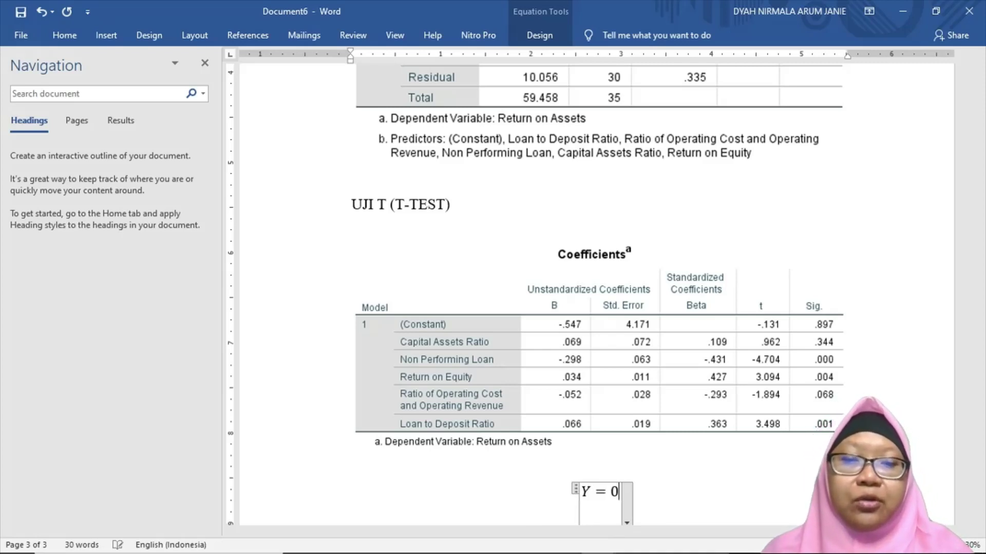
pyautogui.write(',0')
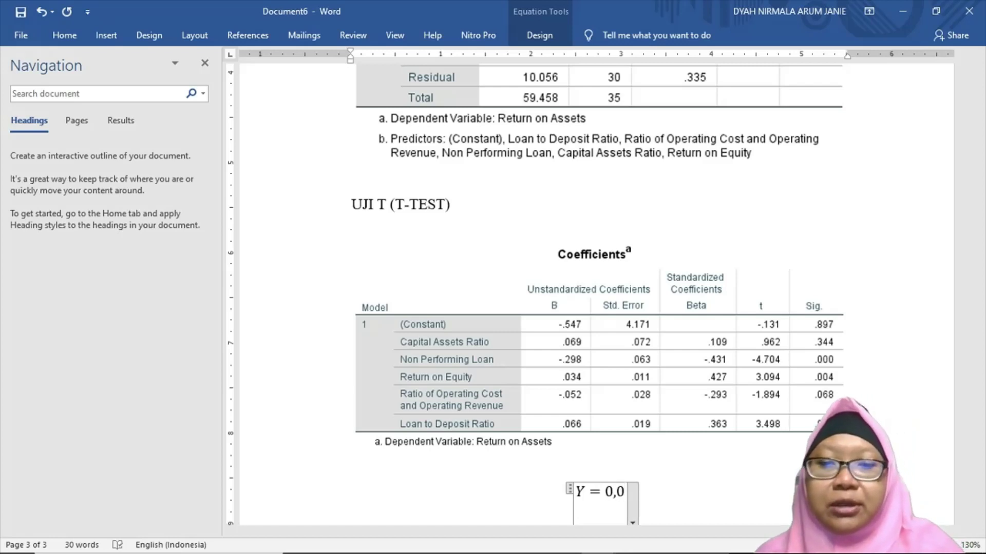
pyautogui.write('69')
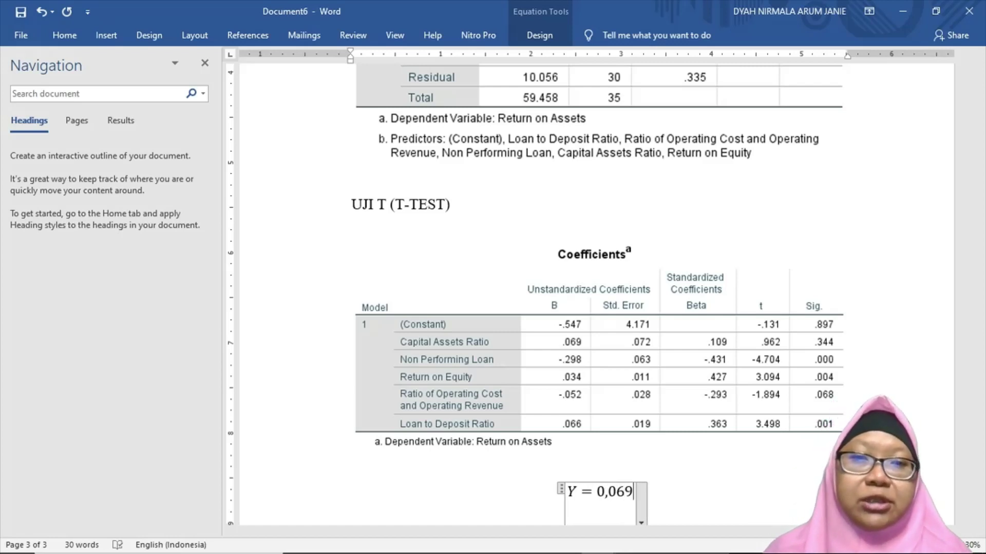
pyautogui.write('-')
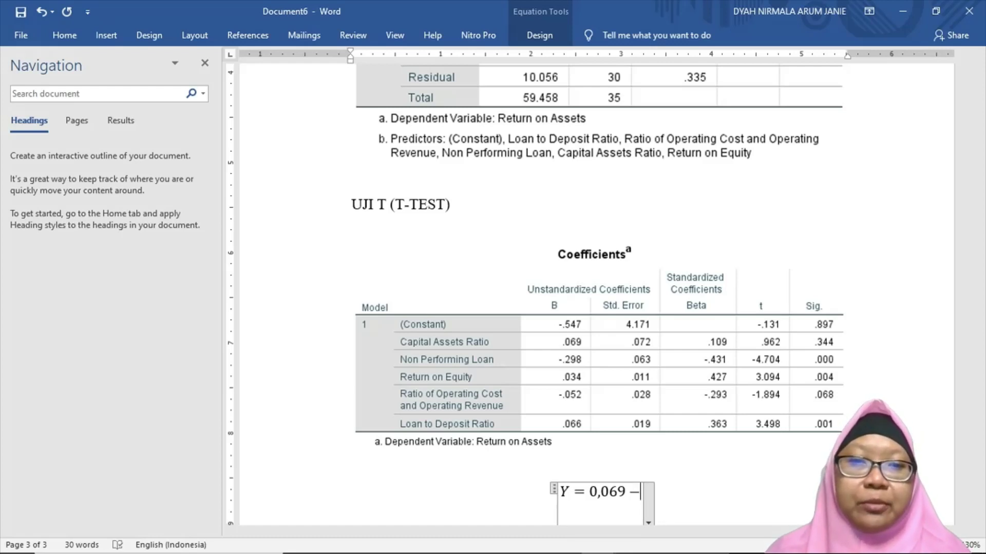
pyautogui.write('0,')
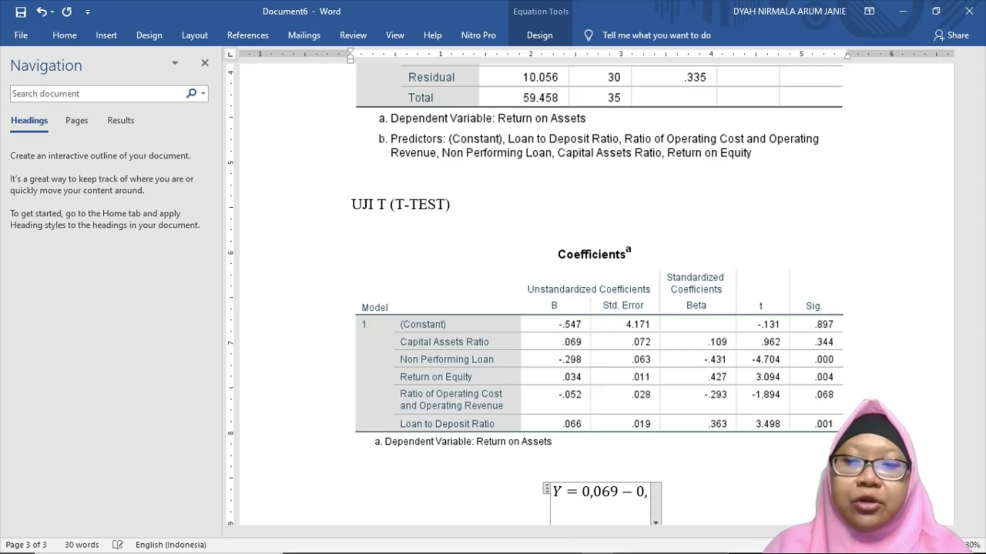
pyautogui.write('298')
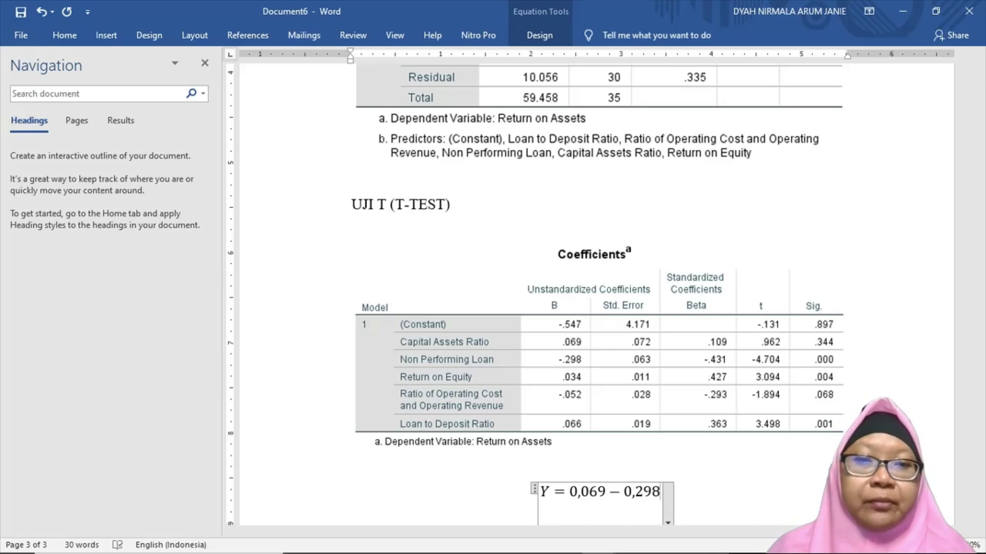
pyautogui.write('+0,0')
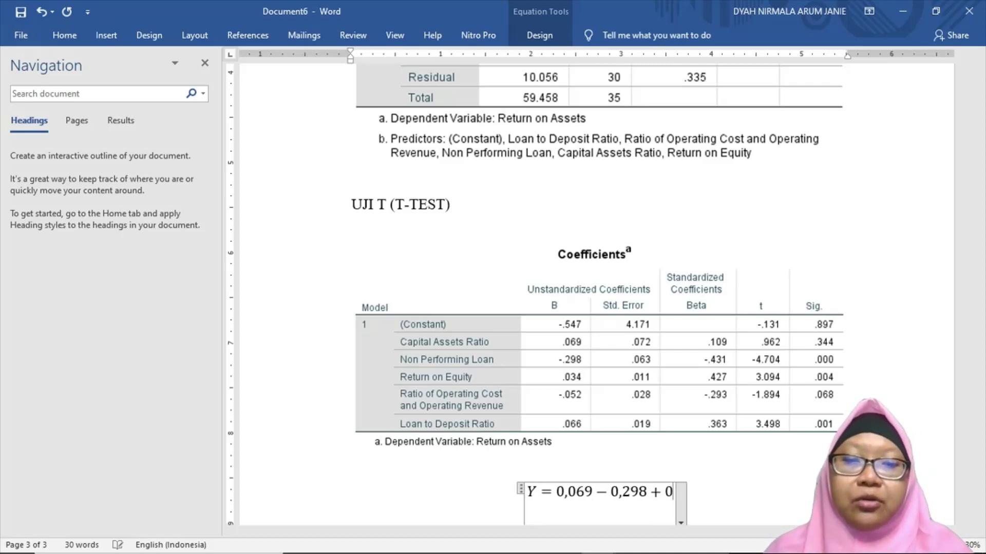
pyautogui.write('34')
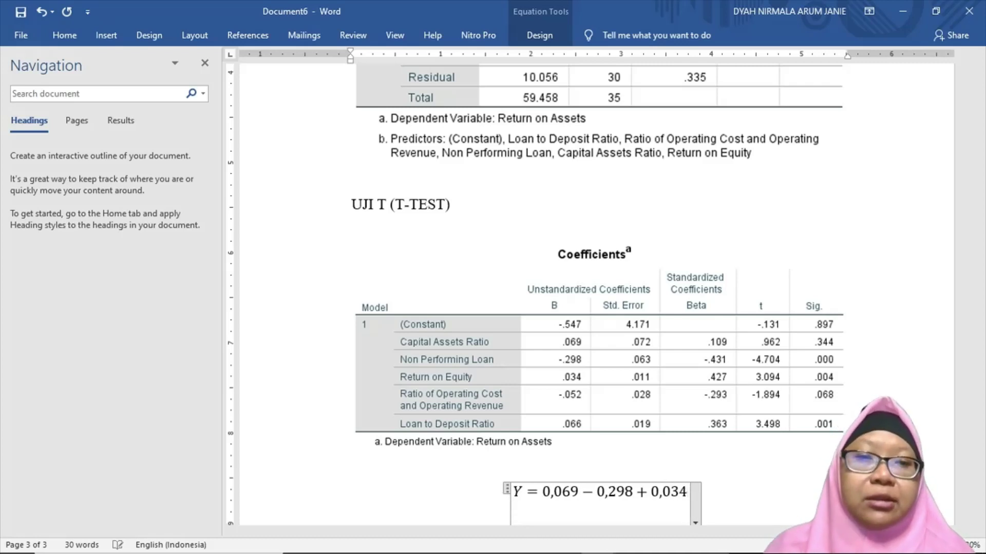
pyautogui.write('-')
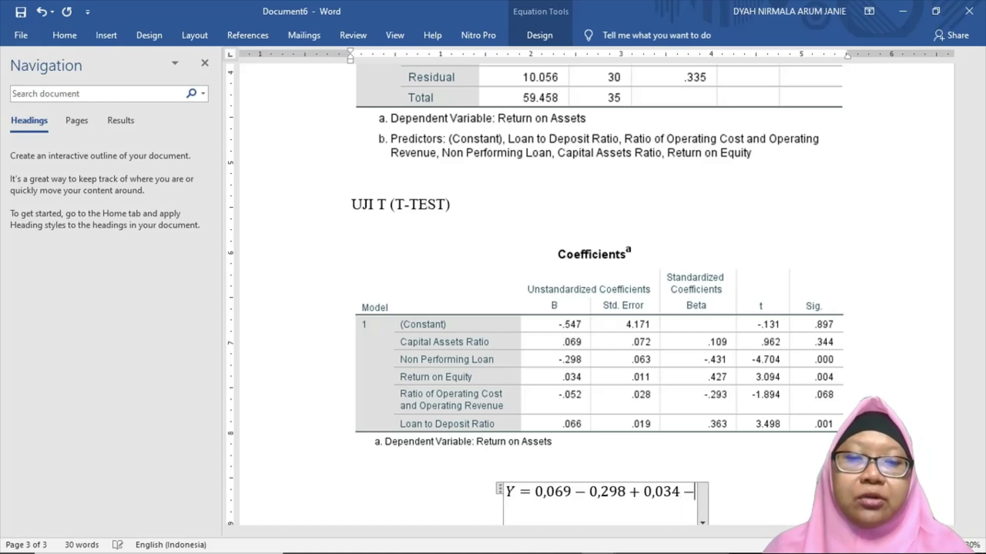
pyautogui.write('0,052')
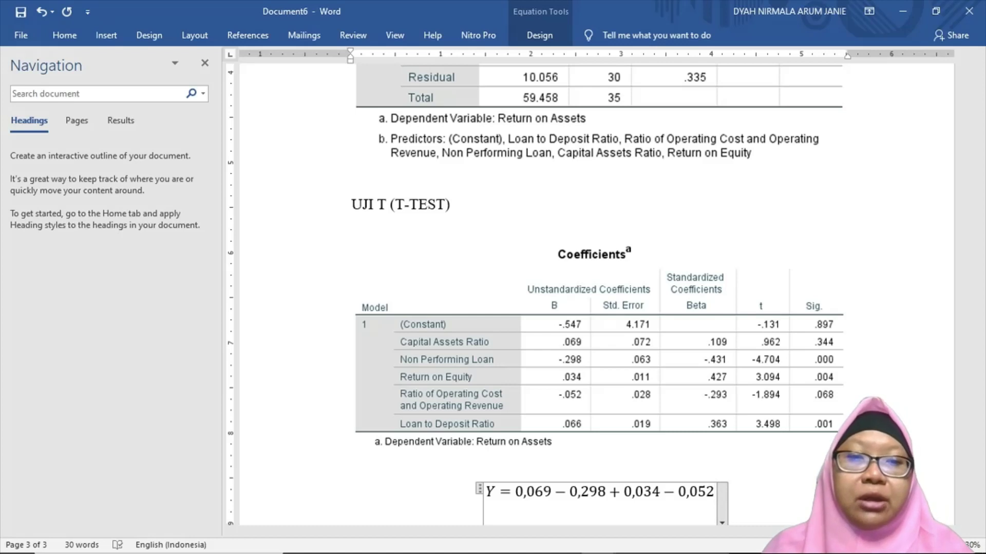
pyautogui.write('+0,0')
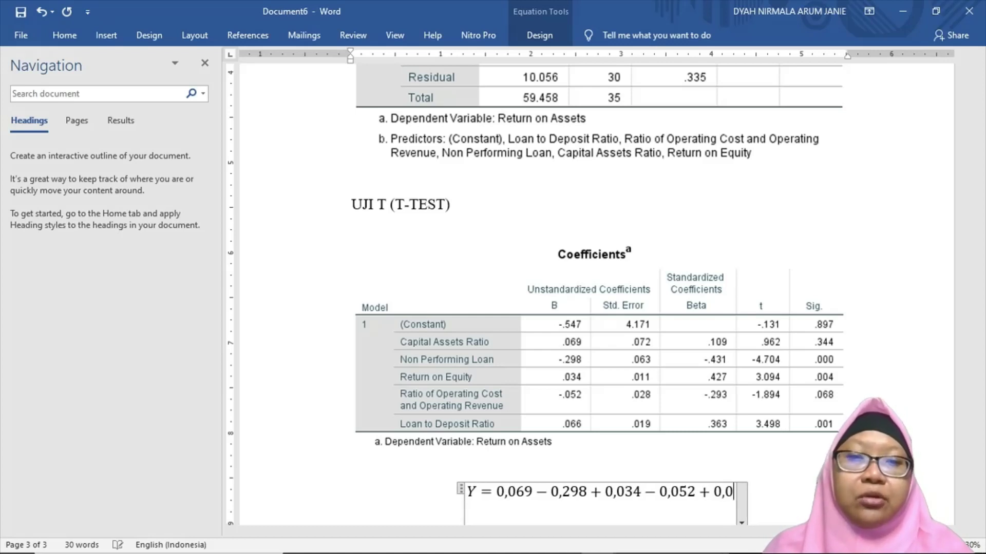
pyautogui.write('66')
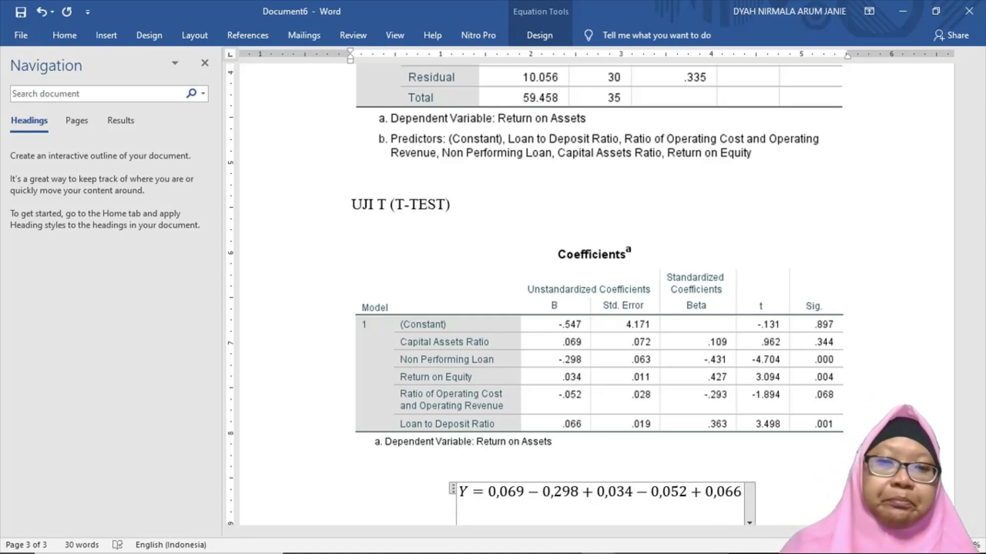
# - Complete the regression equation with the error term + ε from the Basic Math symbols and leave the equation editor
pyautogui.write('+')
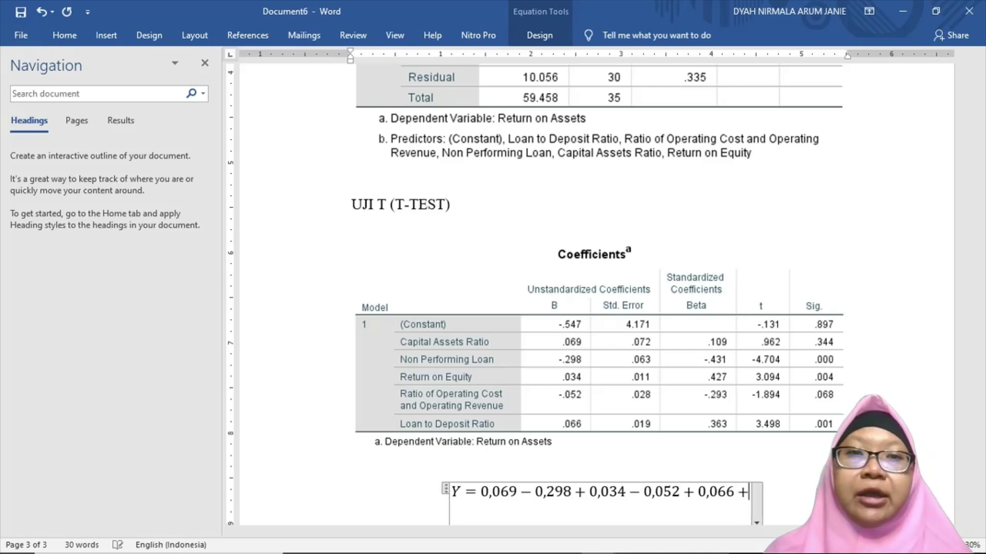
pyautogui.click(535, 12)
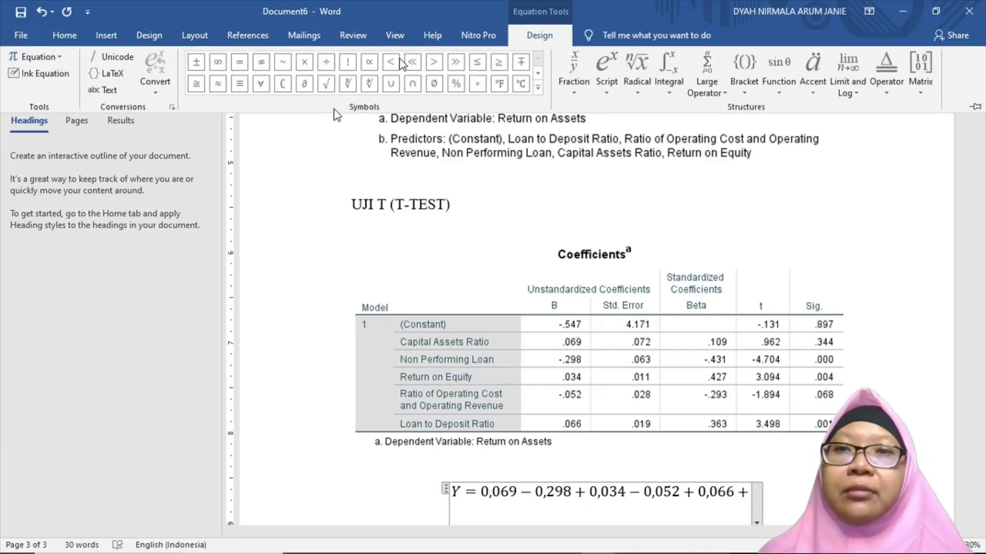
pyautogui.click(539, 90)
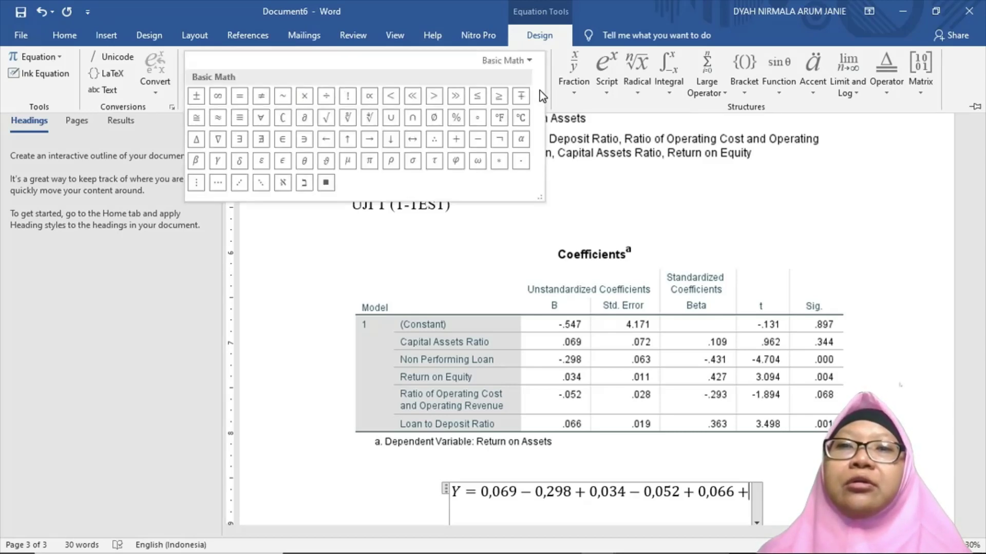
pyautogui.click(262, 163)
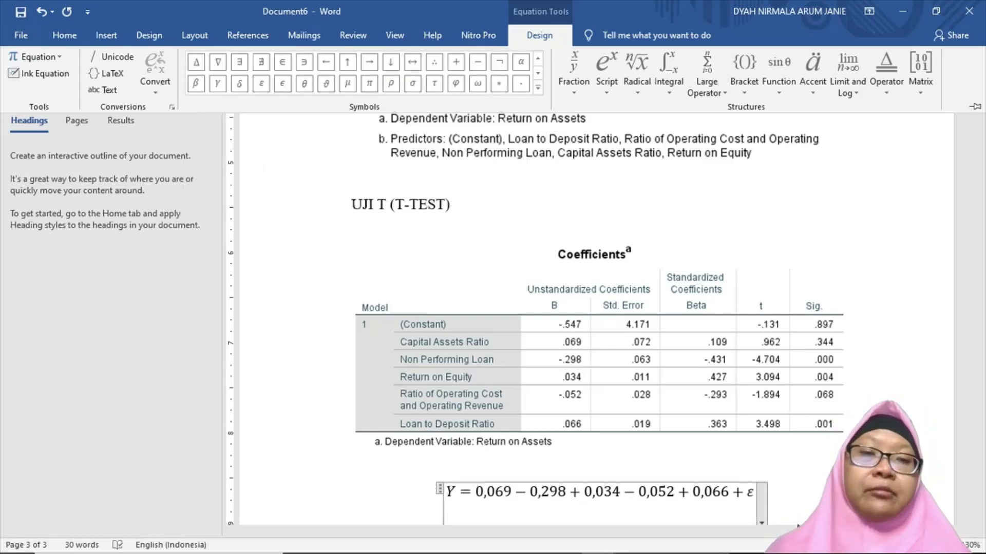
pyautogui.click(799, 485)
pyautogui.click(799, 485)
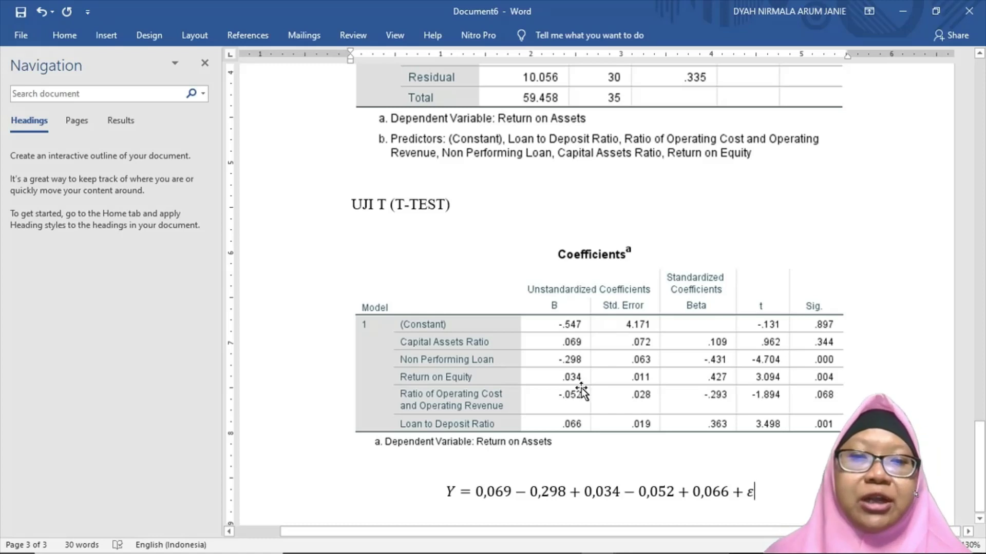
pyautogui.click(606, 506)
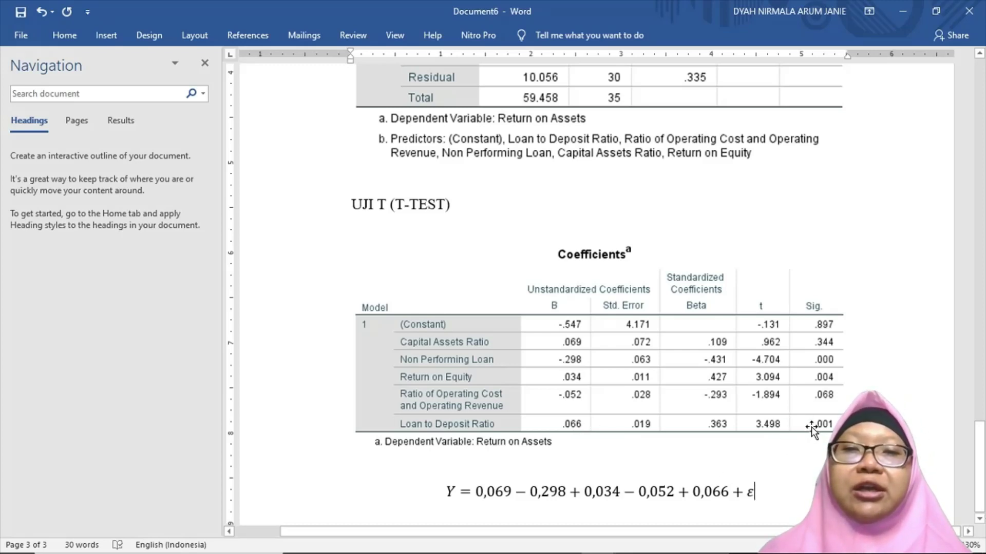
pyautogui.click(701, 511)
pyautogui.click(761, 496)
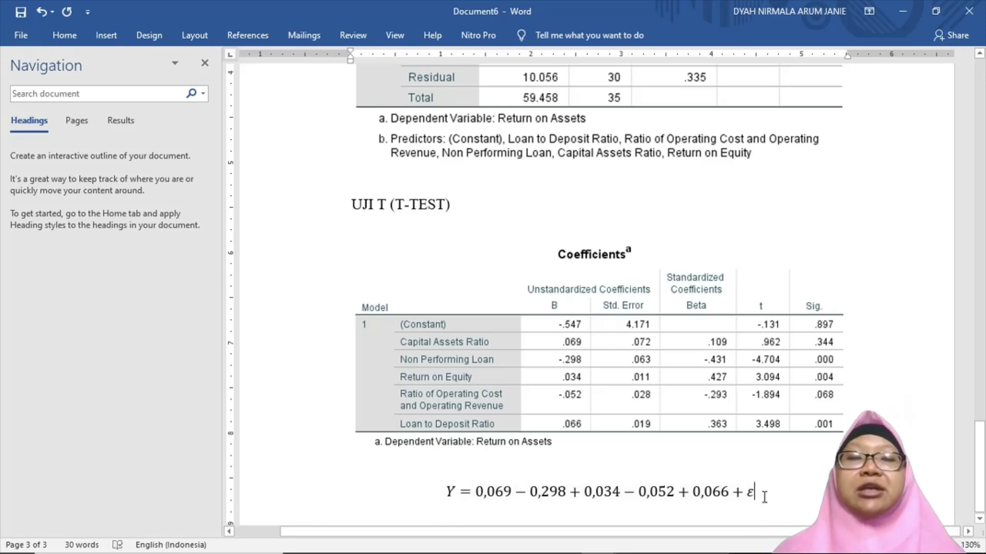